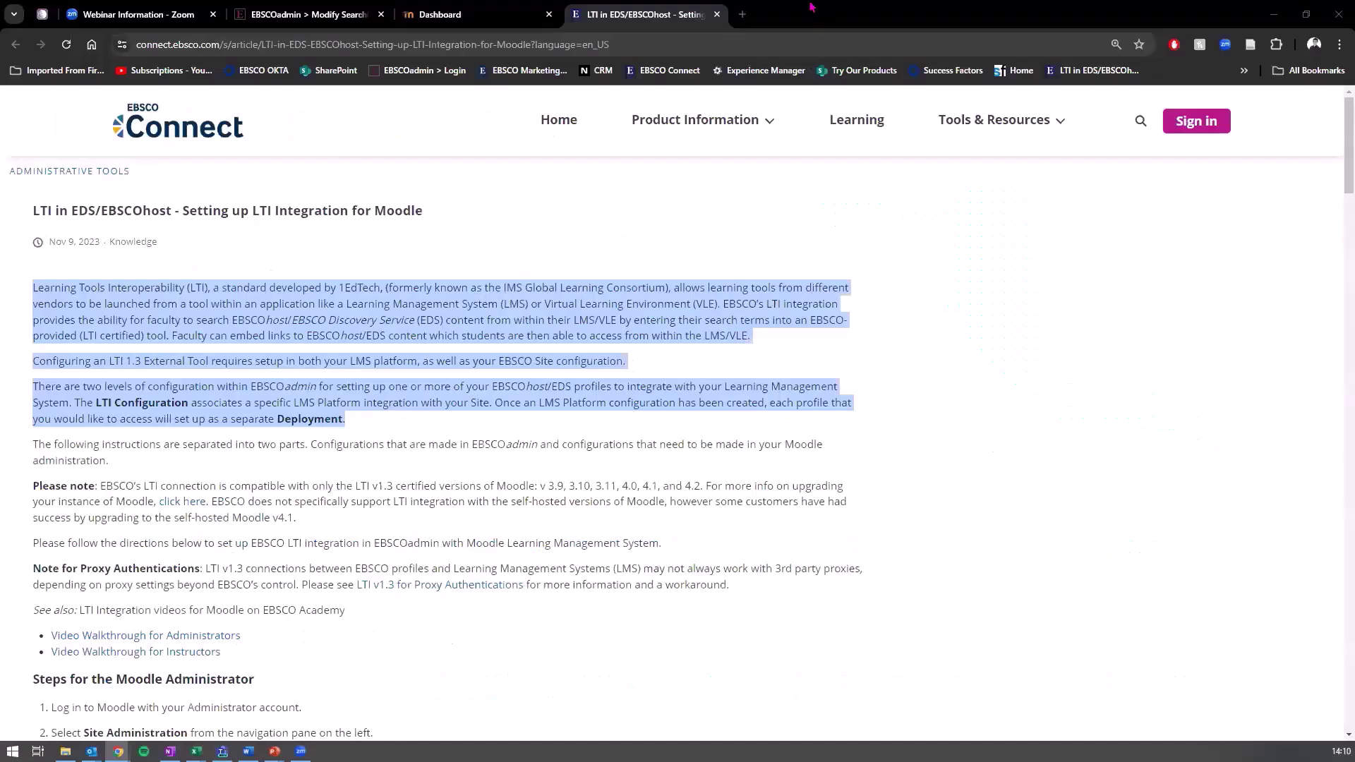
Highlight the article's introductory paragraphs and the LTI 1.3 External Tool phrase
left_click(308, 293)
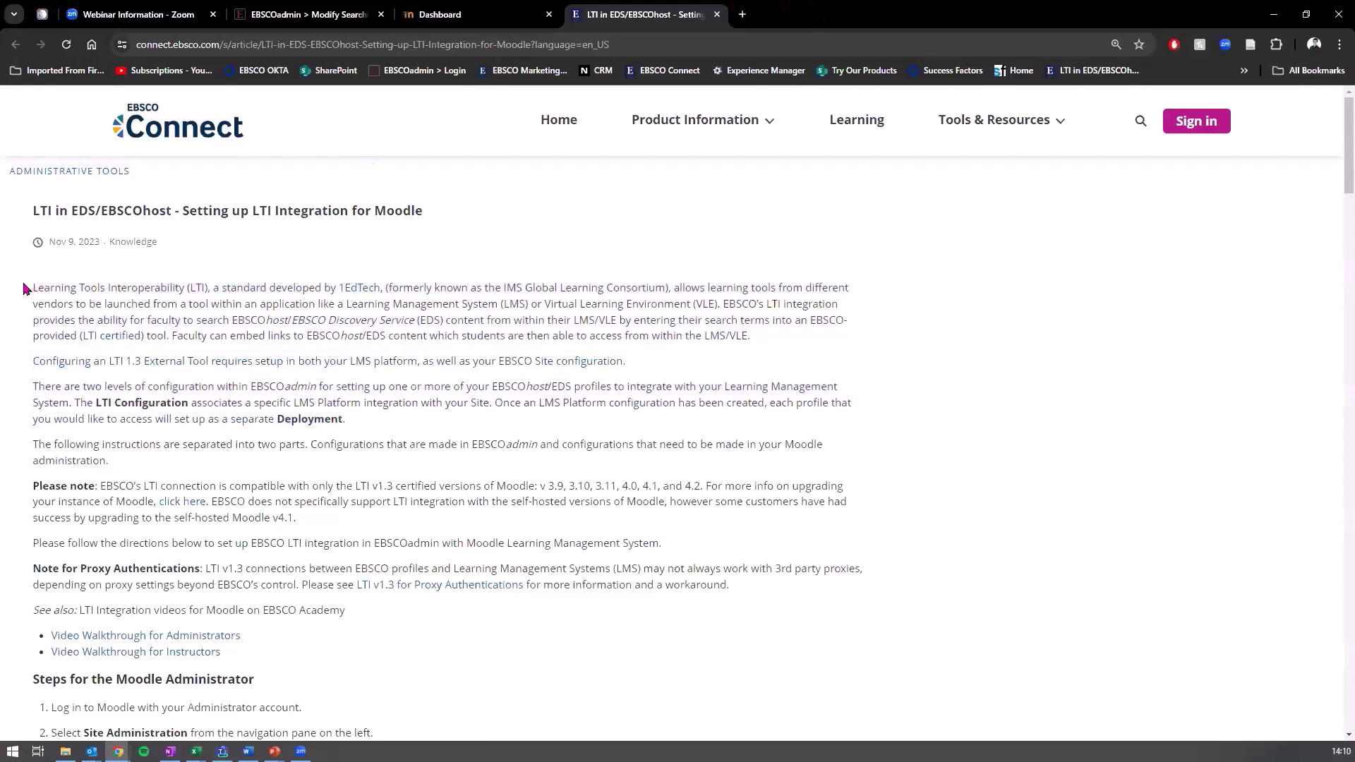
left_click_drag(30, 287, 451, 420)
left_click(452, 419)
mouse_move(103, 355)
left_mouse_down()
mouse_move(191, 363)
mouse_move(100, 365)
left_mouse_up()
left_click(191, 363)
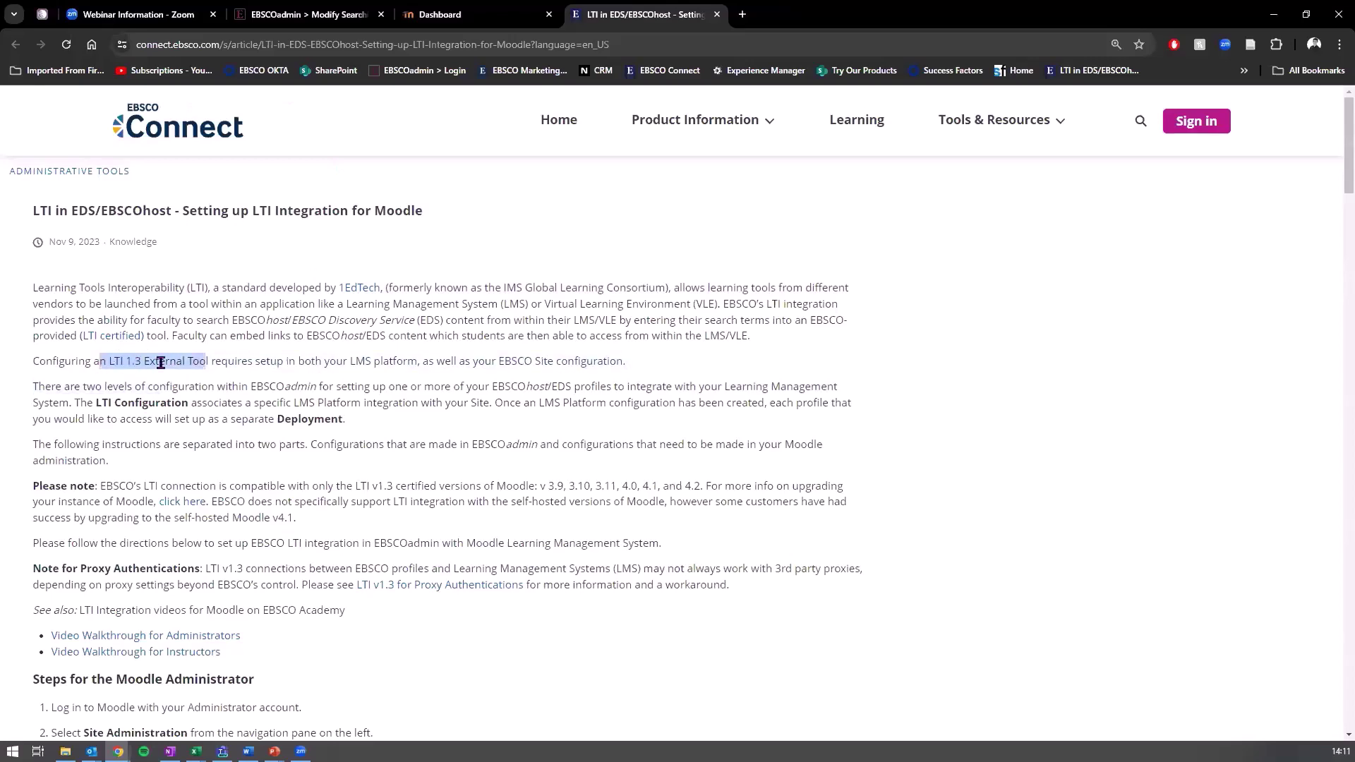
Scroll on and highlight the list of supported Moodle versions
scroll(418, 304, "down", 2)
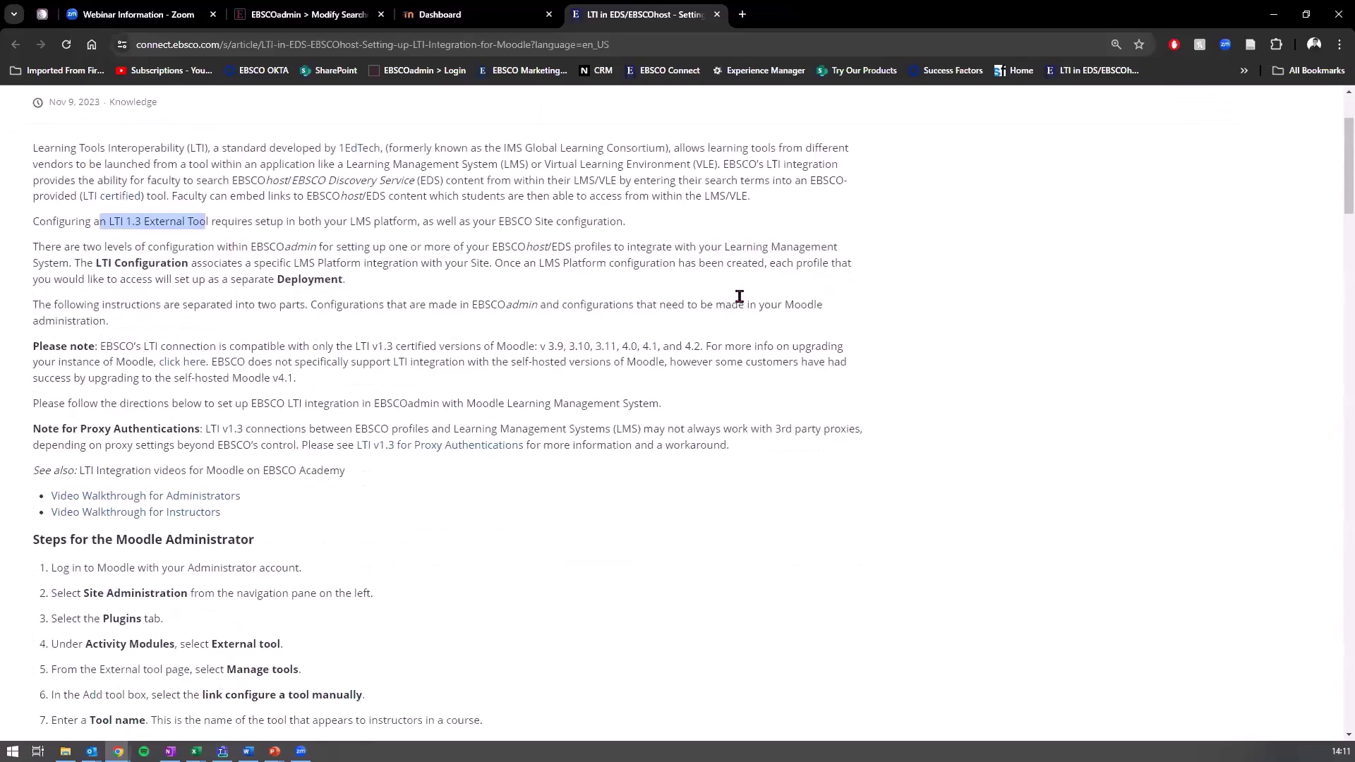
left_click(781, 380)
scroll(617, 352, "down", 2)
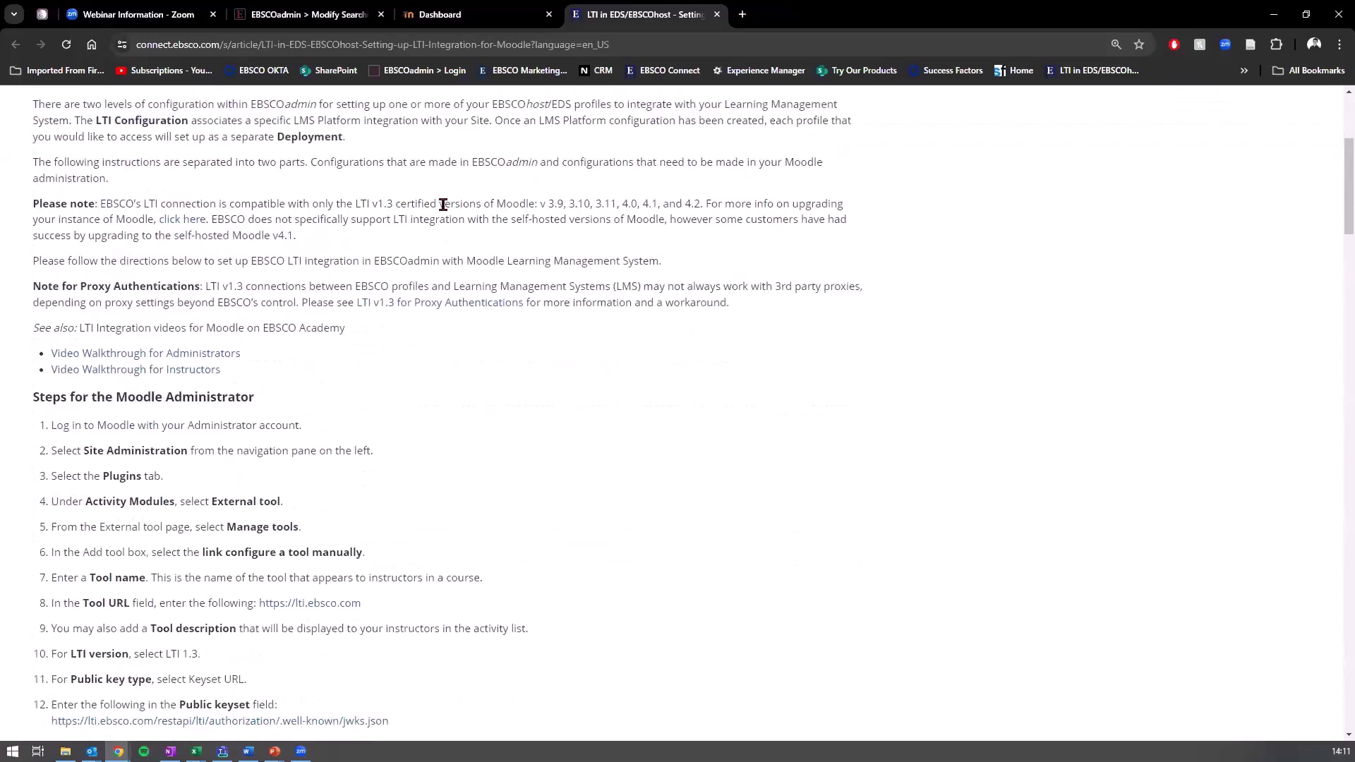
left_click_drag(445, 206, 708, 205)
left_click(485, 206)
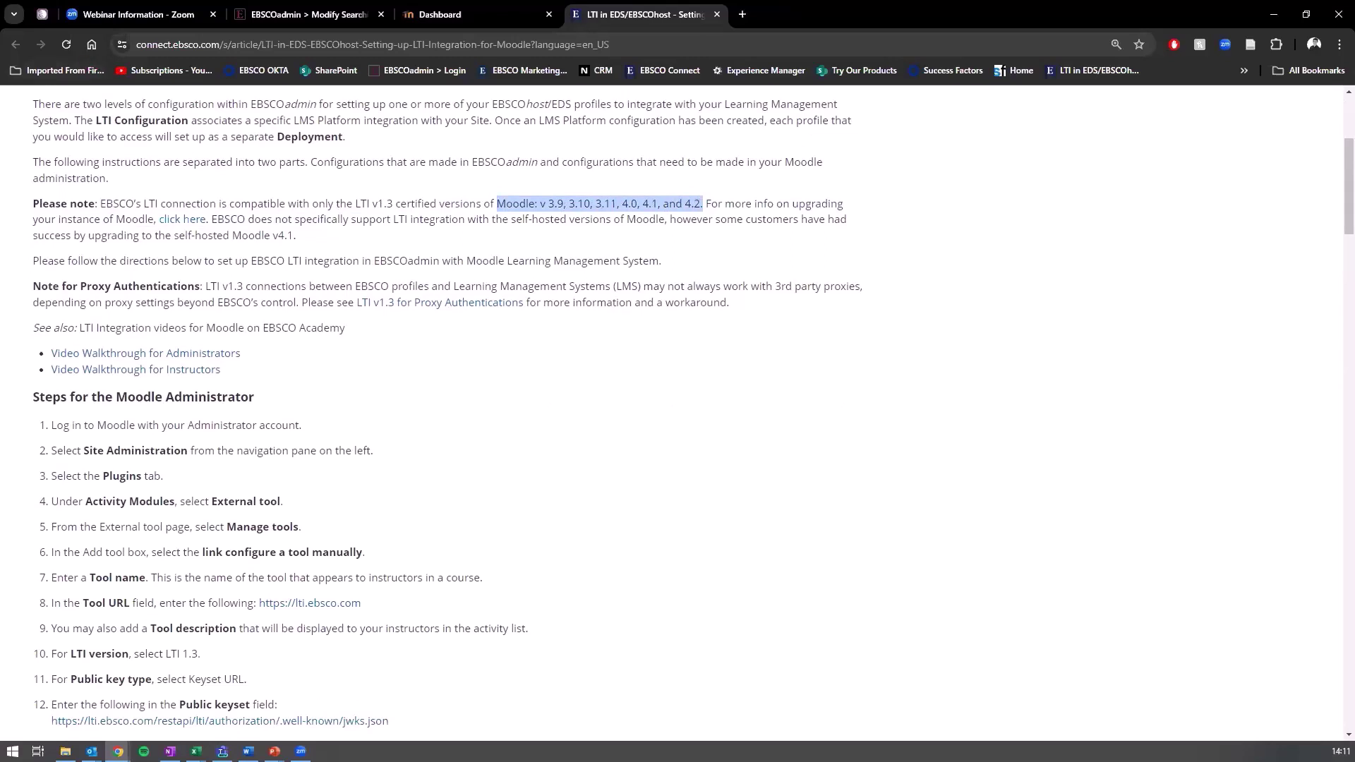
Locate the See also line and highlight both video walkthrough links
scroll(681, 216, "down", 2)
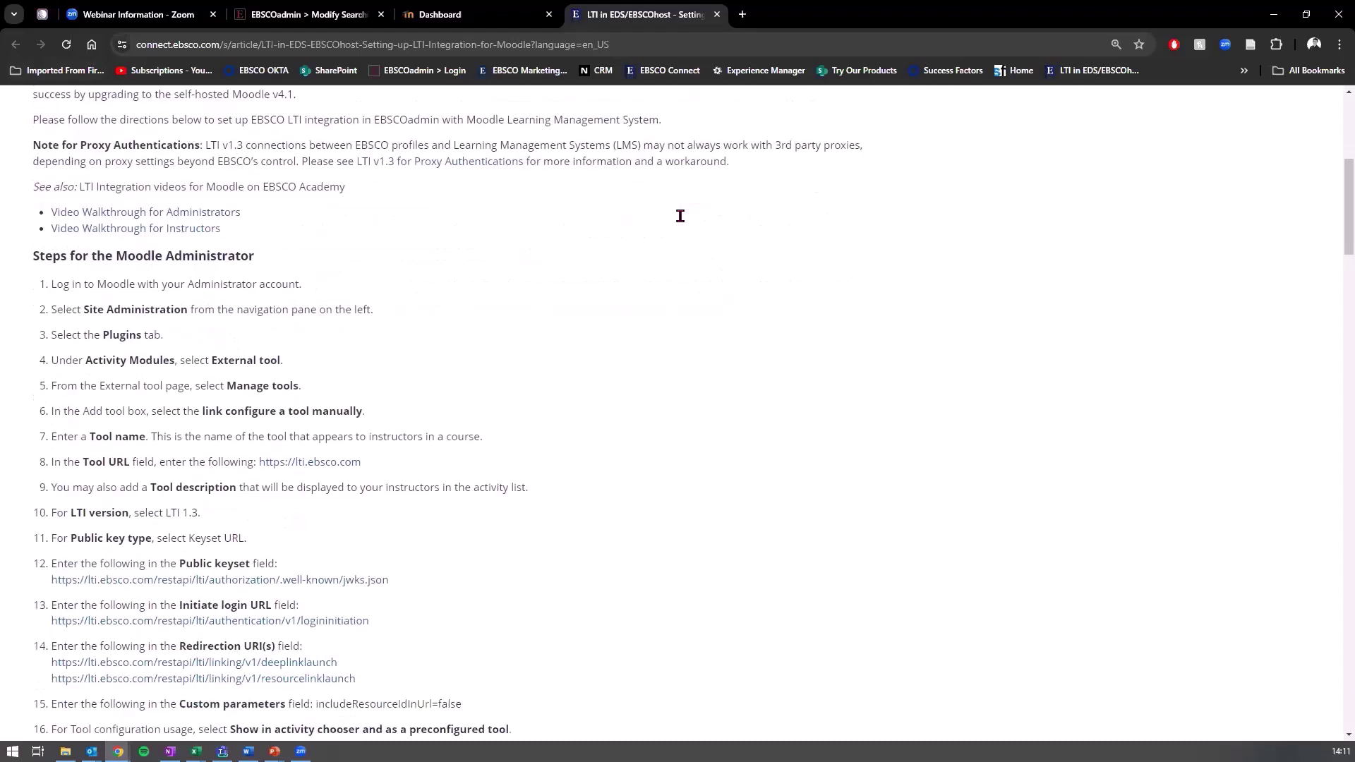
scroll(624, 282, "up", 1)
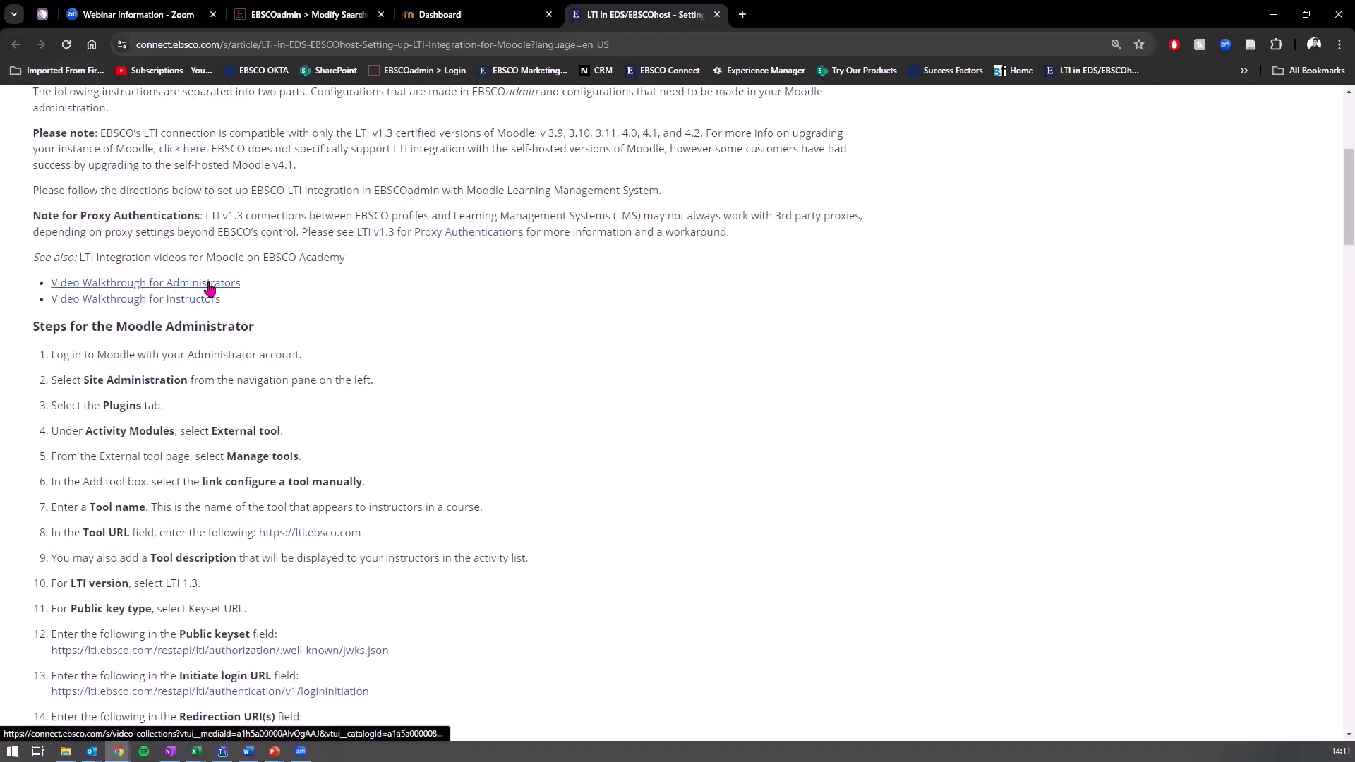
left_click(507, 239)
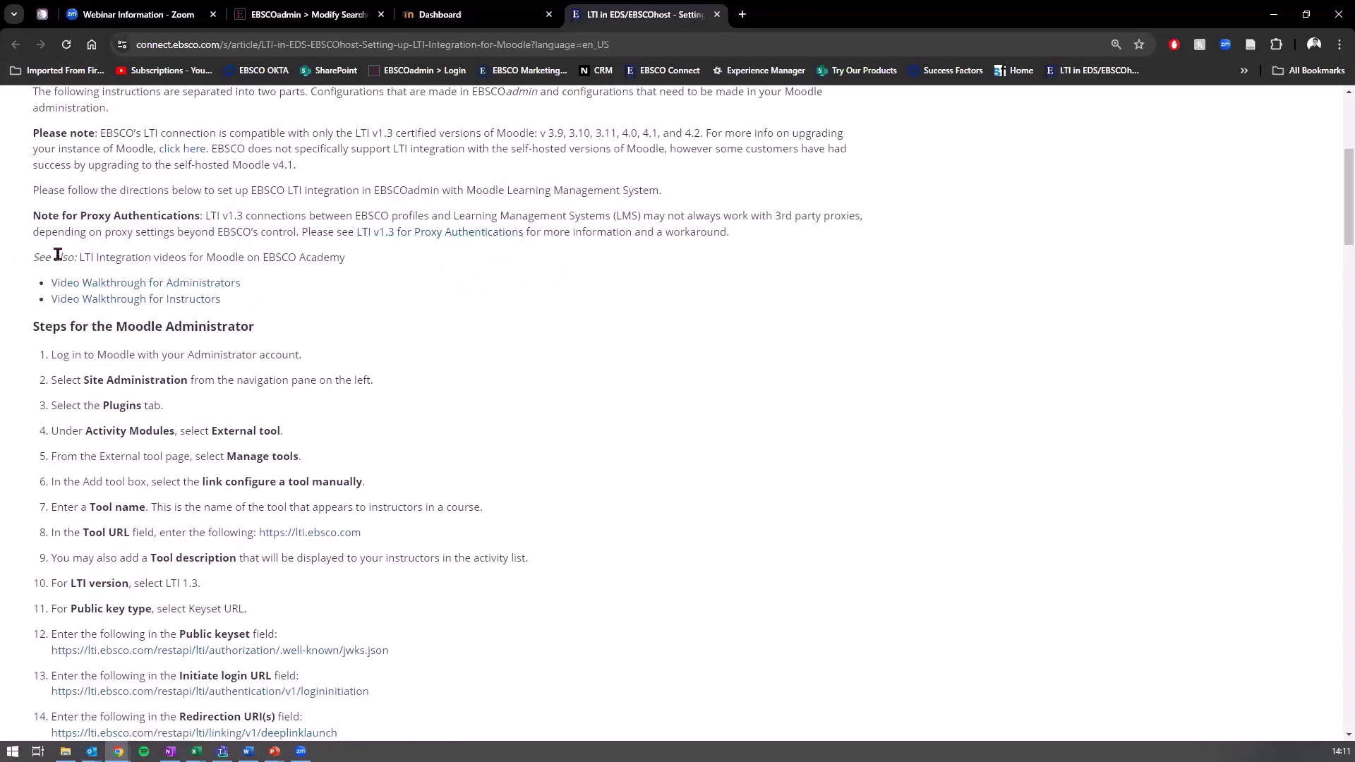
left_click_drag(33, 259, 304, 302)
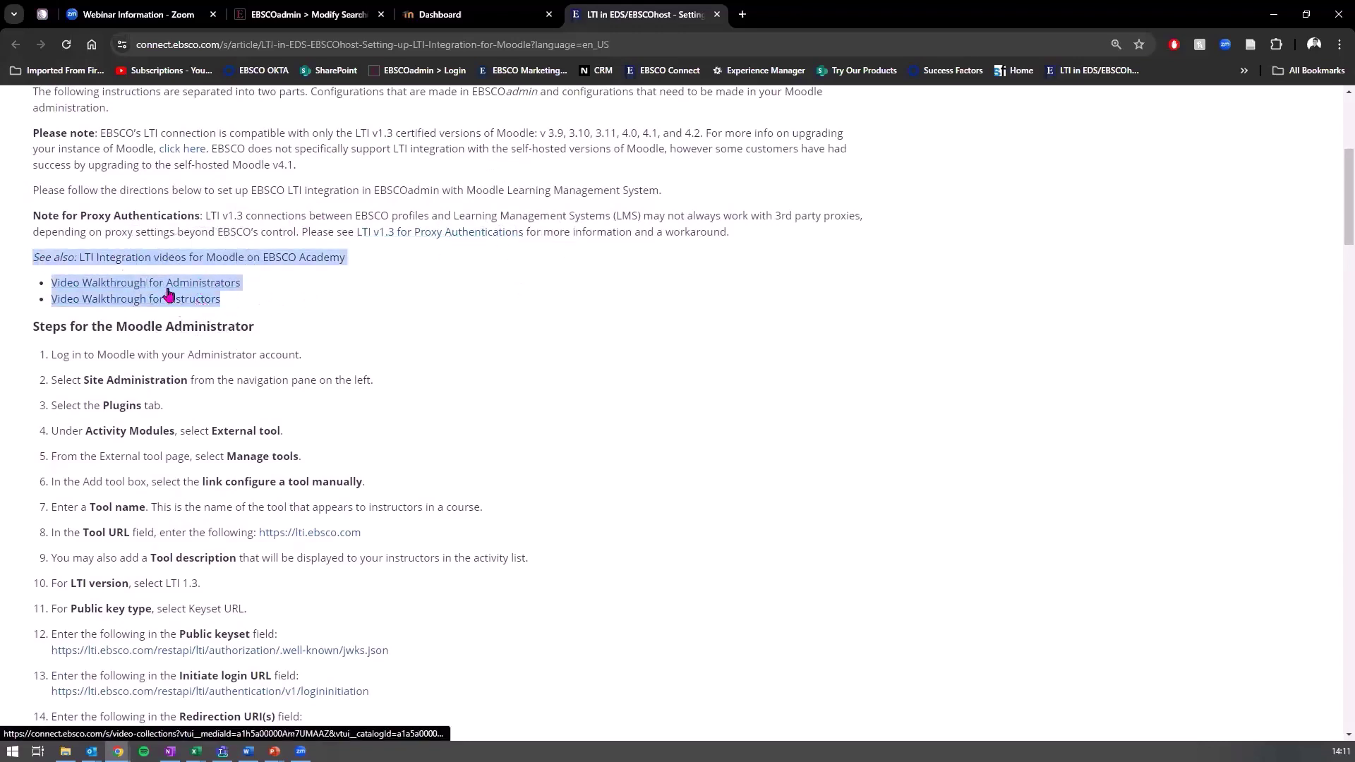
left_click(313, 305)
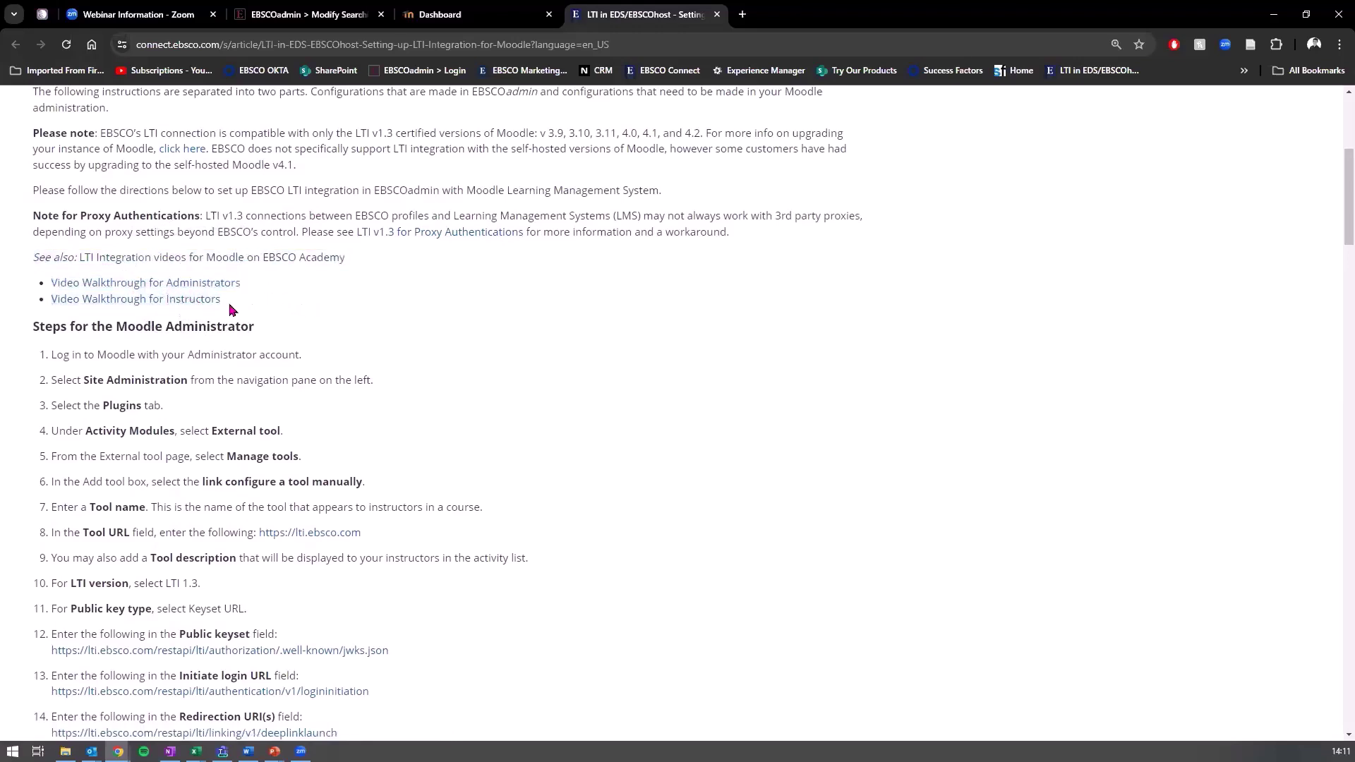
left_click_drag(230, 309, 45, 288)
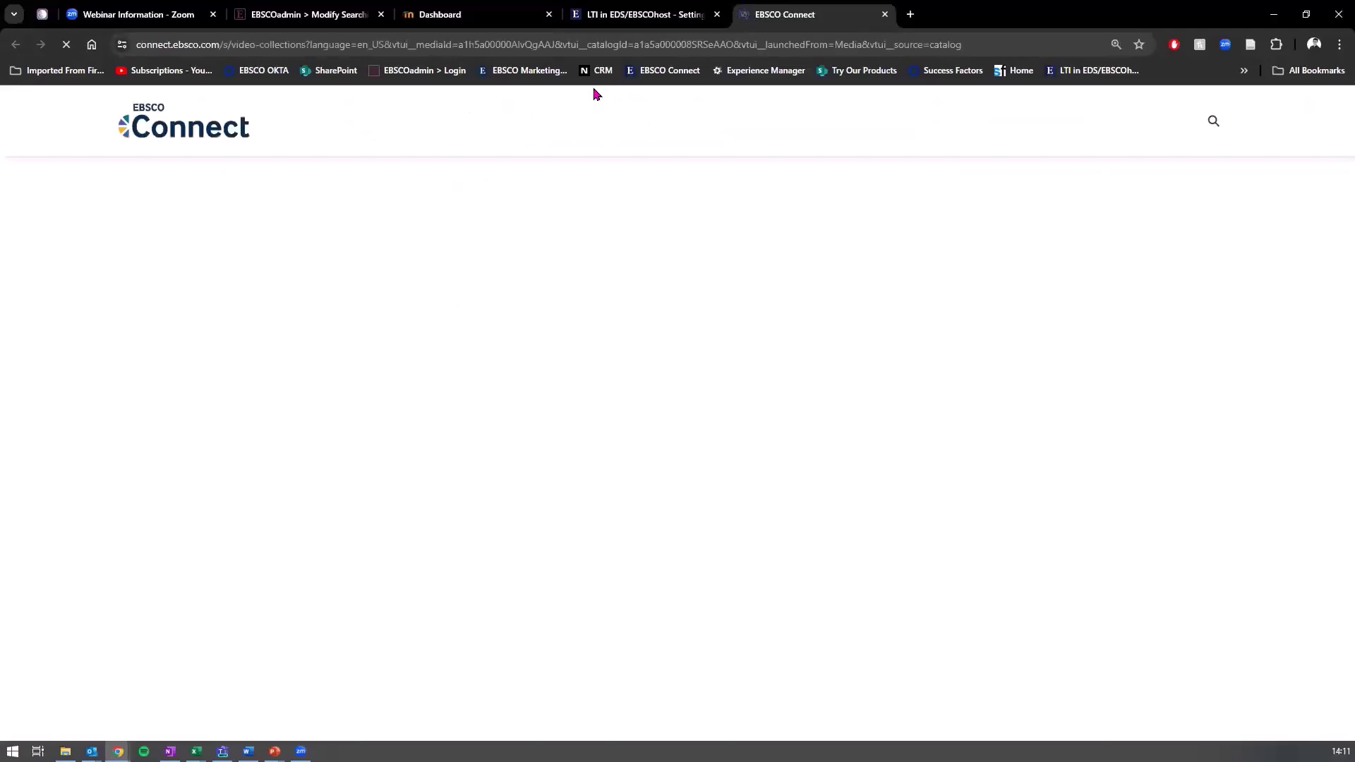
Browse the Video Collections playlist page in the new tab
left_click(421, 47)
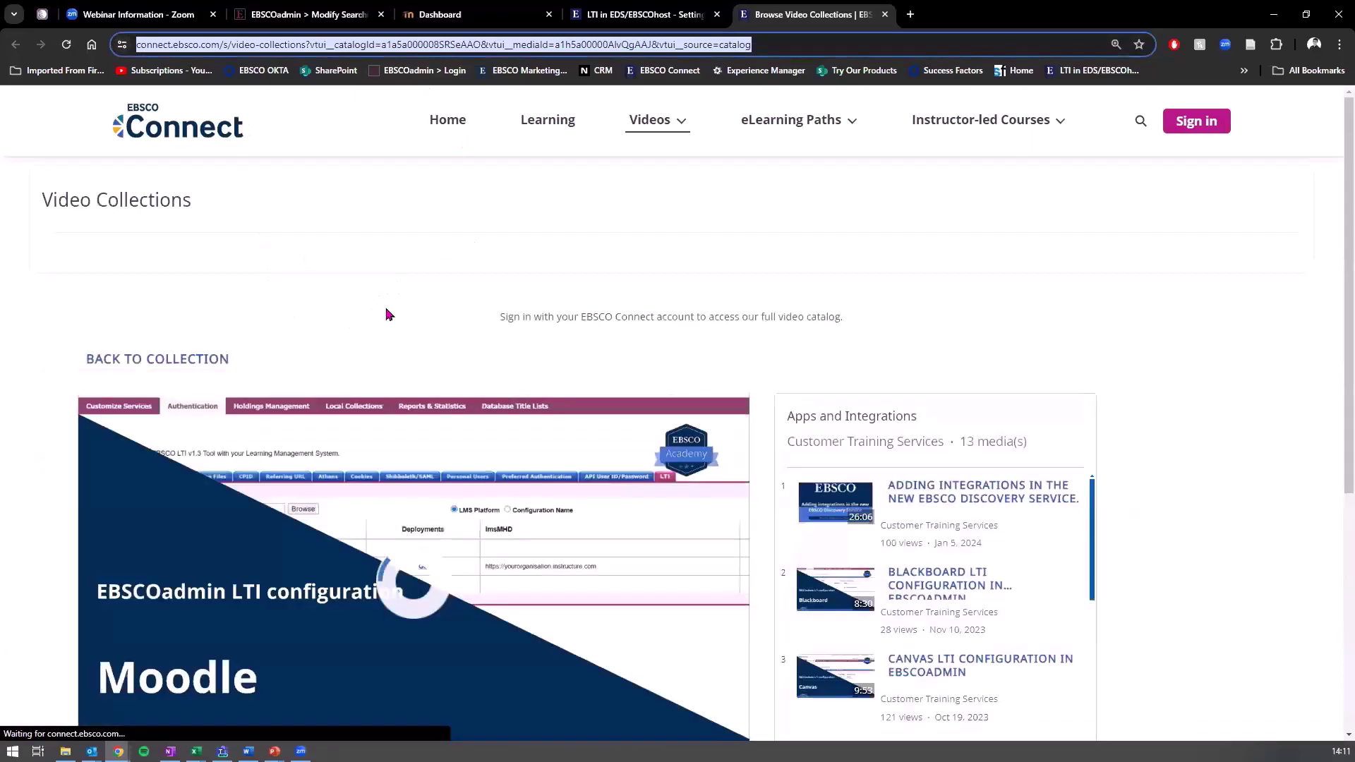
scroll(1270, 412, "down", 1)
scroll(1270, 413, "down", 3)
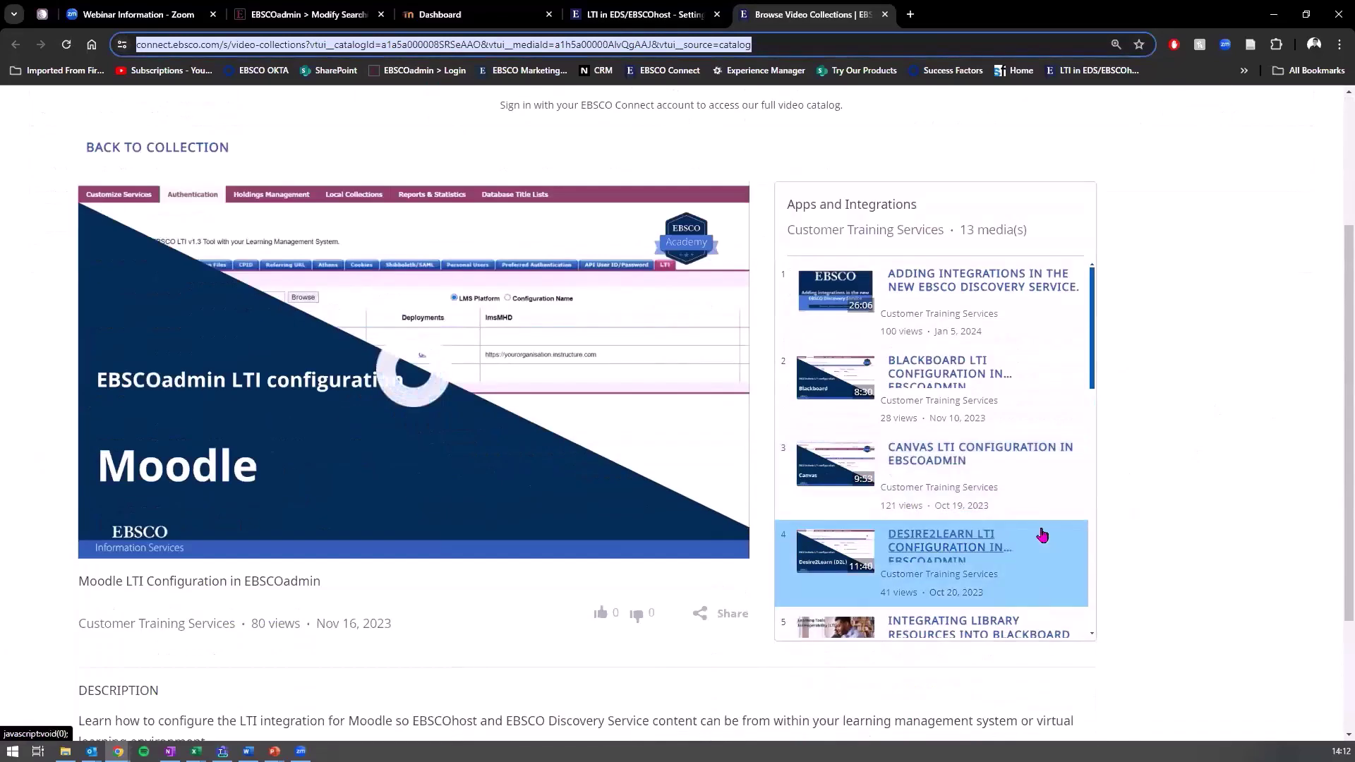
scroll(988, 424, "down", 1)
scroll(985, 494, "up", 1)
left_click(946, 385)
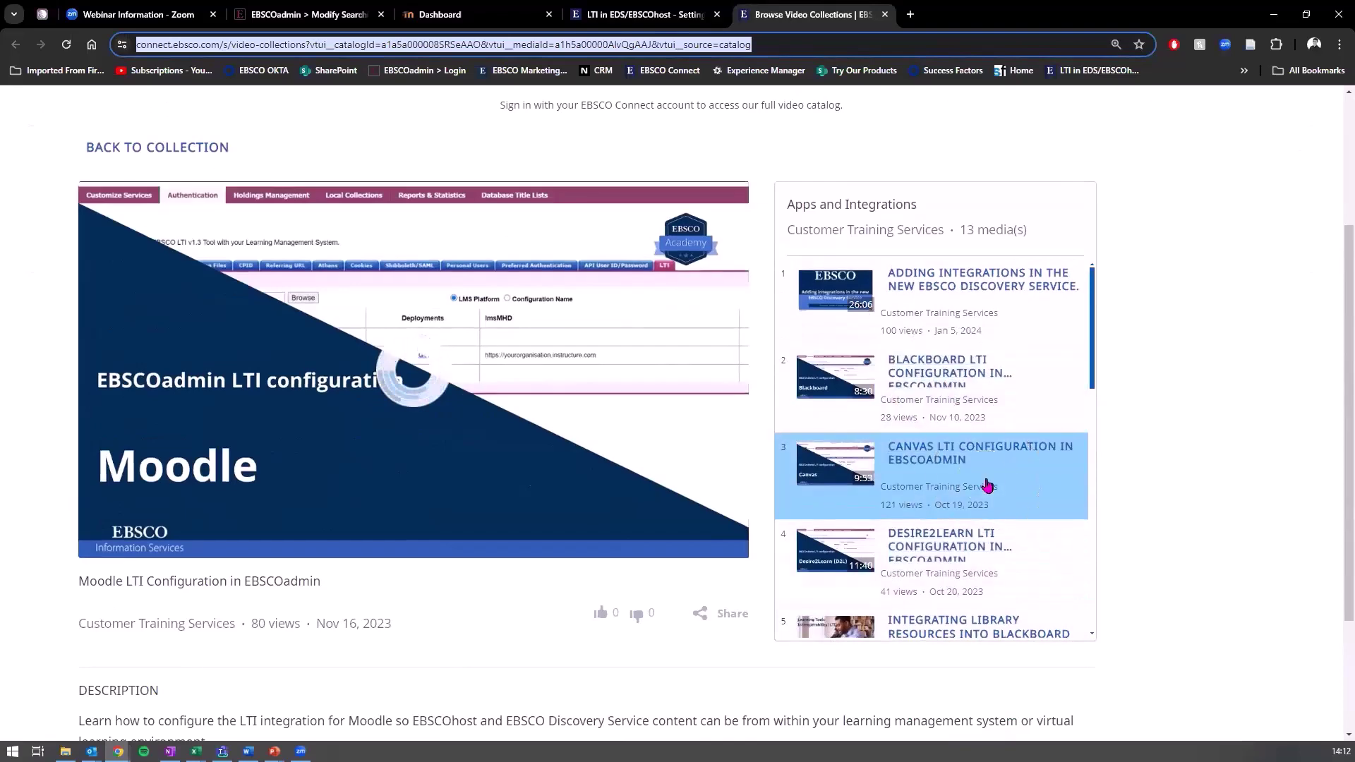
scroll(986, 484, "down", 2)
scroll(990, 455, "down", 2)
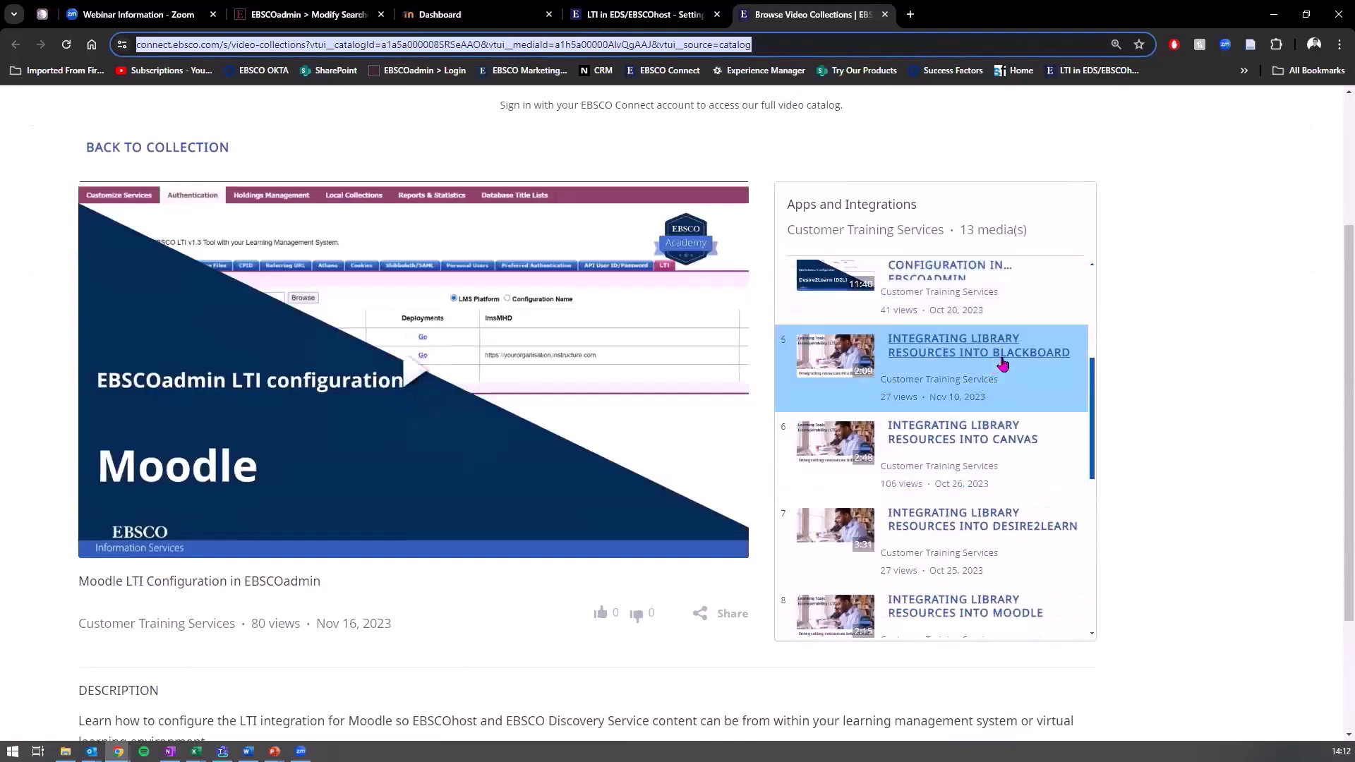
scroll(983, 441, "up", 7)
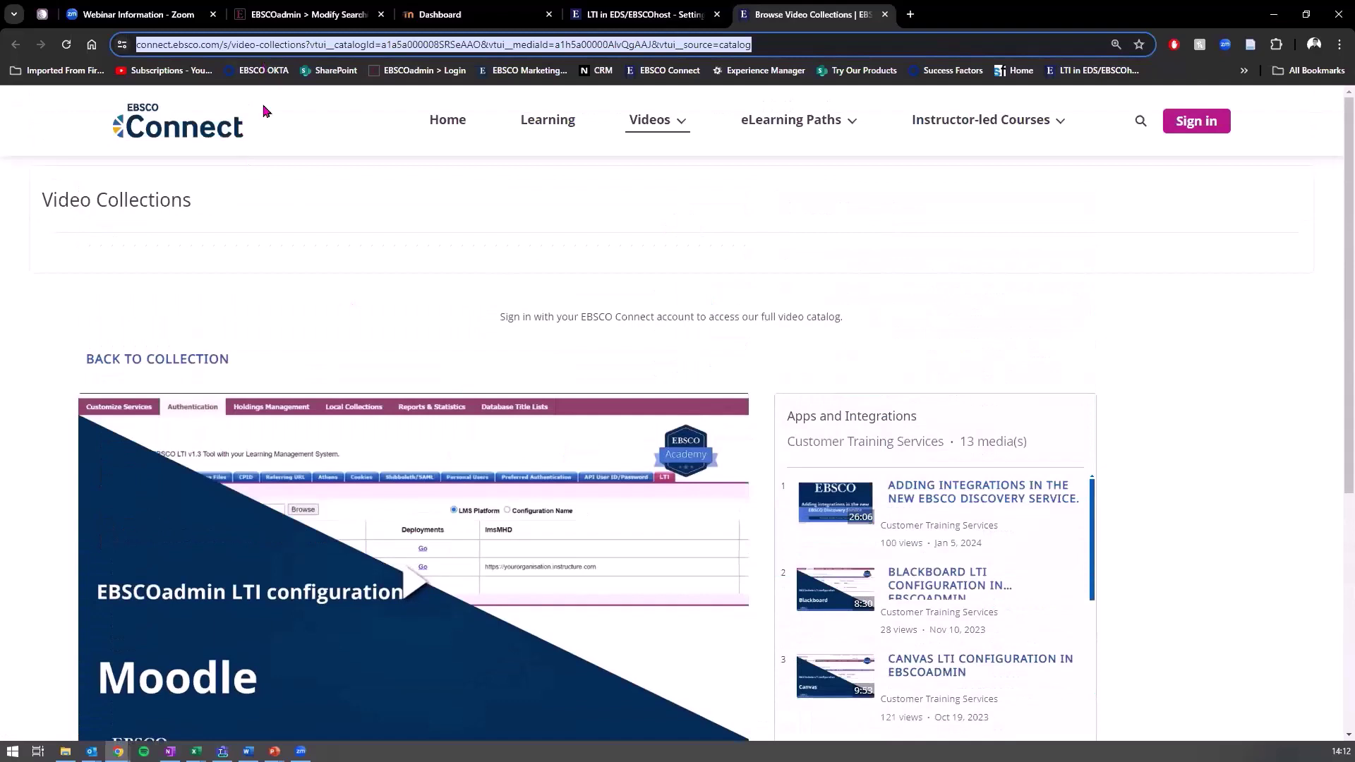
Return to the Moodle LTI setup article and copy the instructors' walkthrough link address
key("alt+Tab")
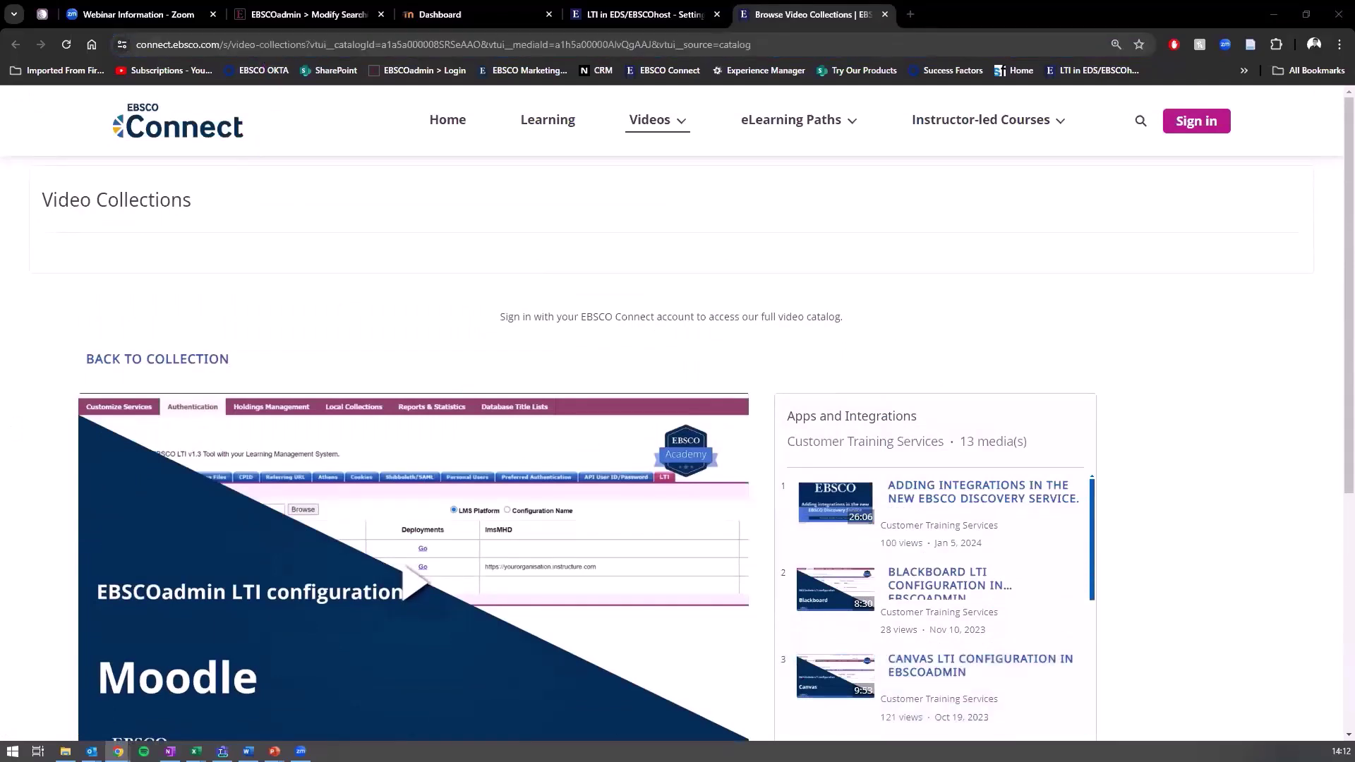
scroll(452, 162, "down", 3)
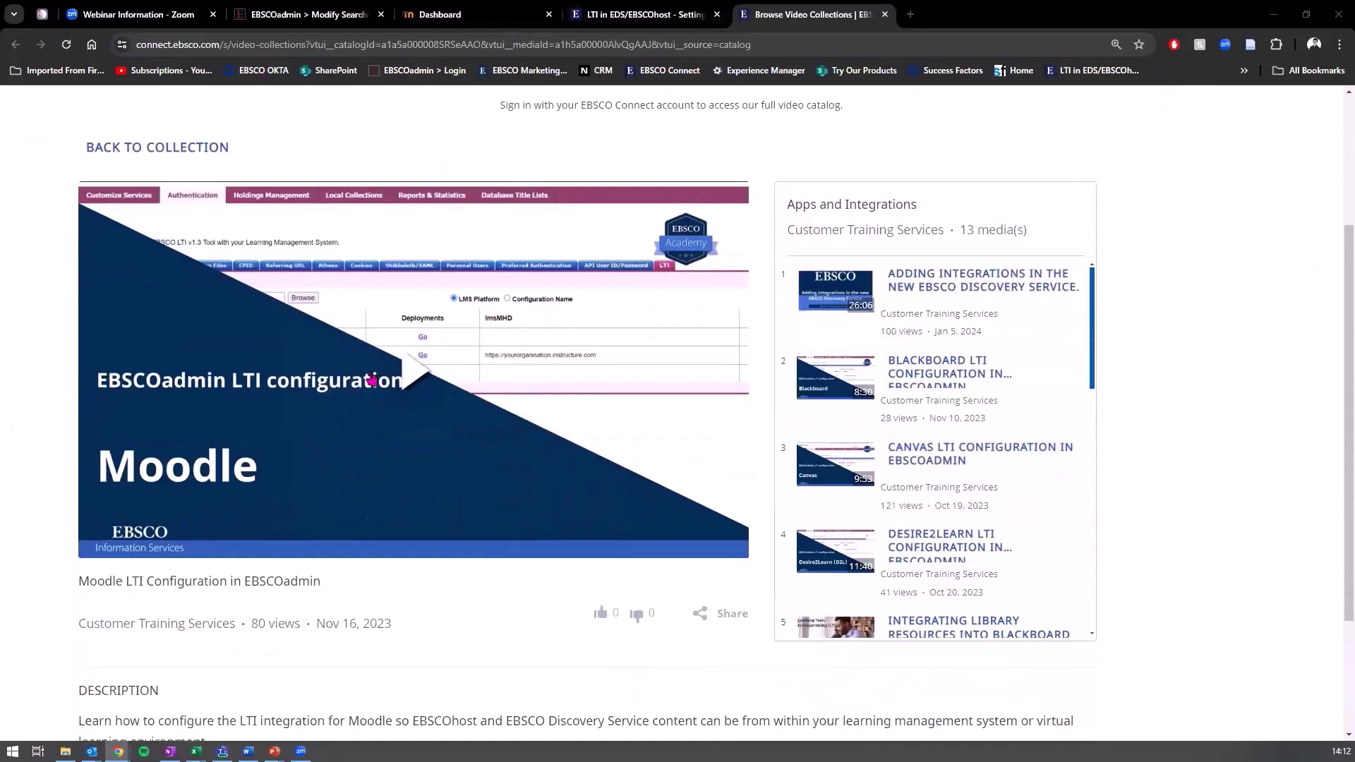
scroll(390, 402, "down", 2)
scroll(438, 489, "up", 5)
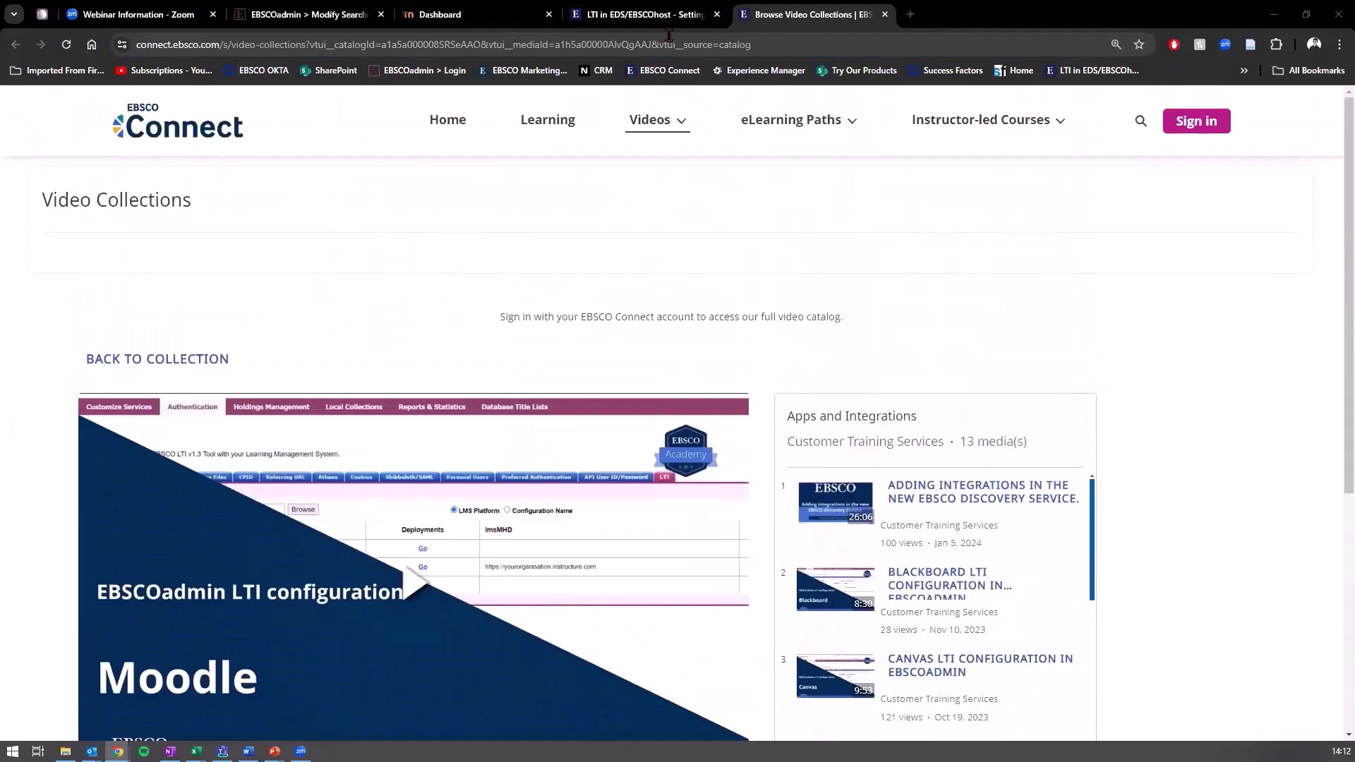
key("ctrl+shift+Tab")
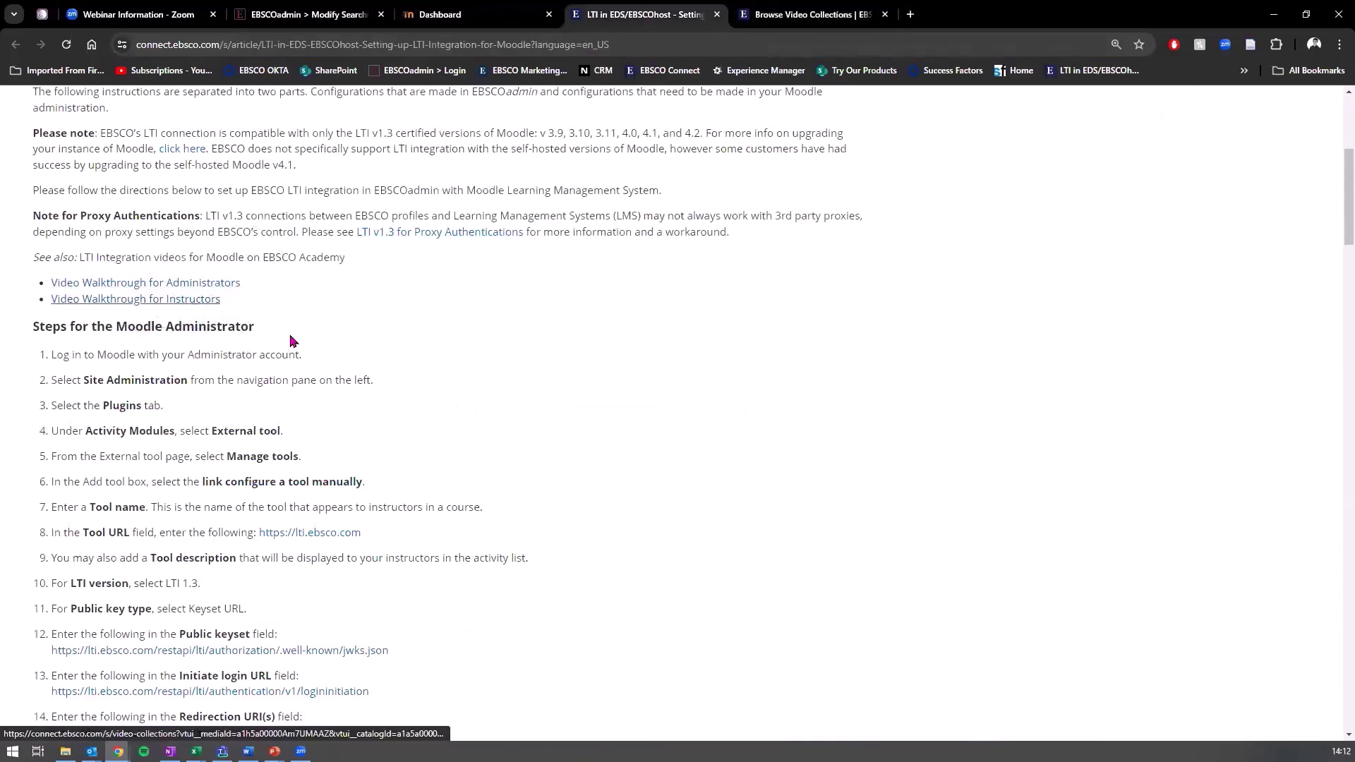
right_click(195, 303)
left_click(274, 429)
Review the administrator steps, then snap the article right beside the video collection page
scroll(293, 399, "down", 3)
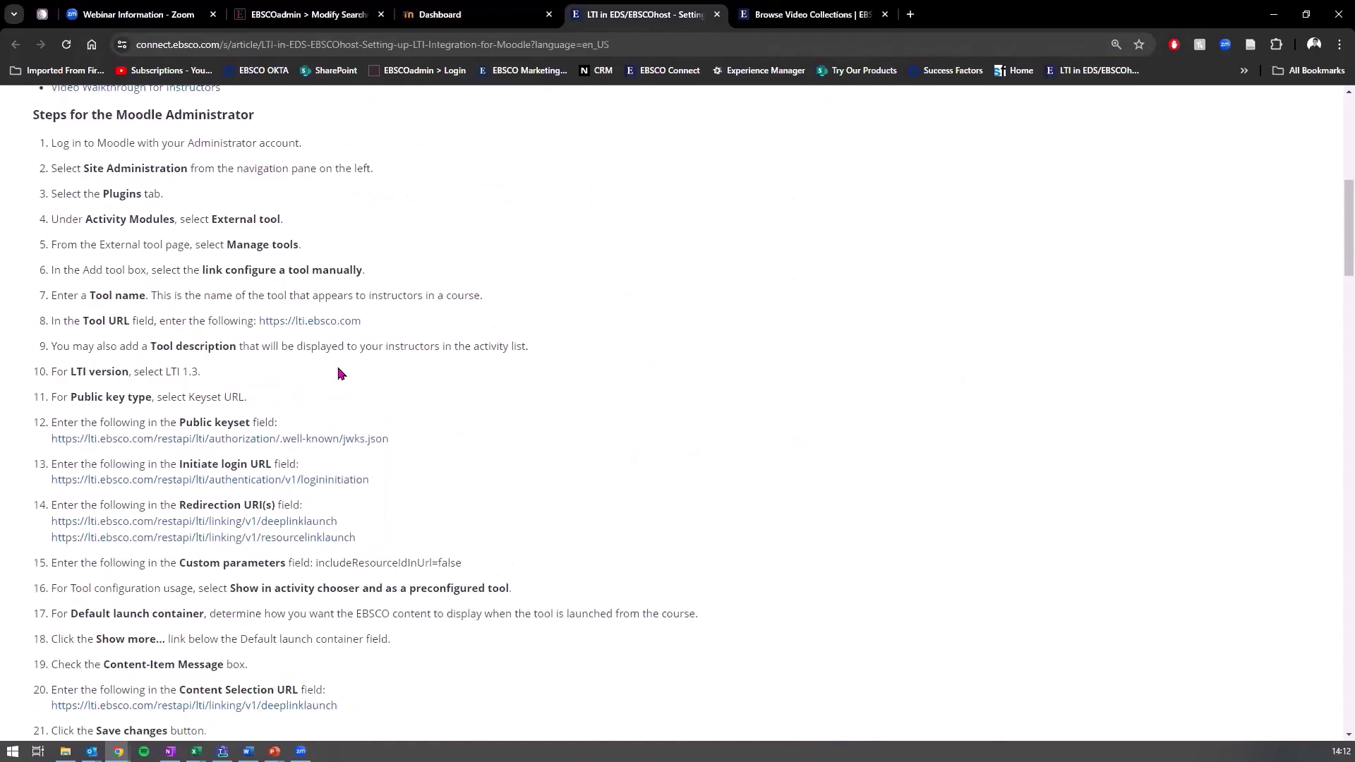
left_click_drag(33, 114, 273, 199)
left_click(273, 201)
scroll(274, 198, "up", 1)
scroll(274, 198, "up", 1)
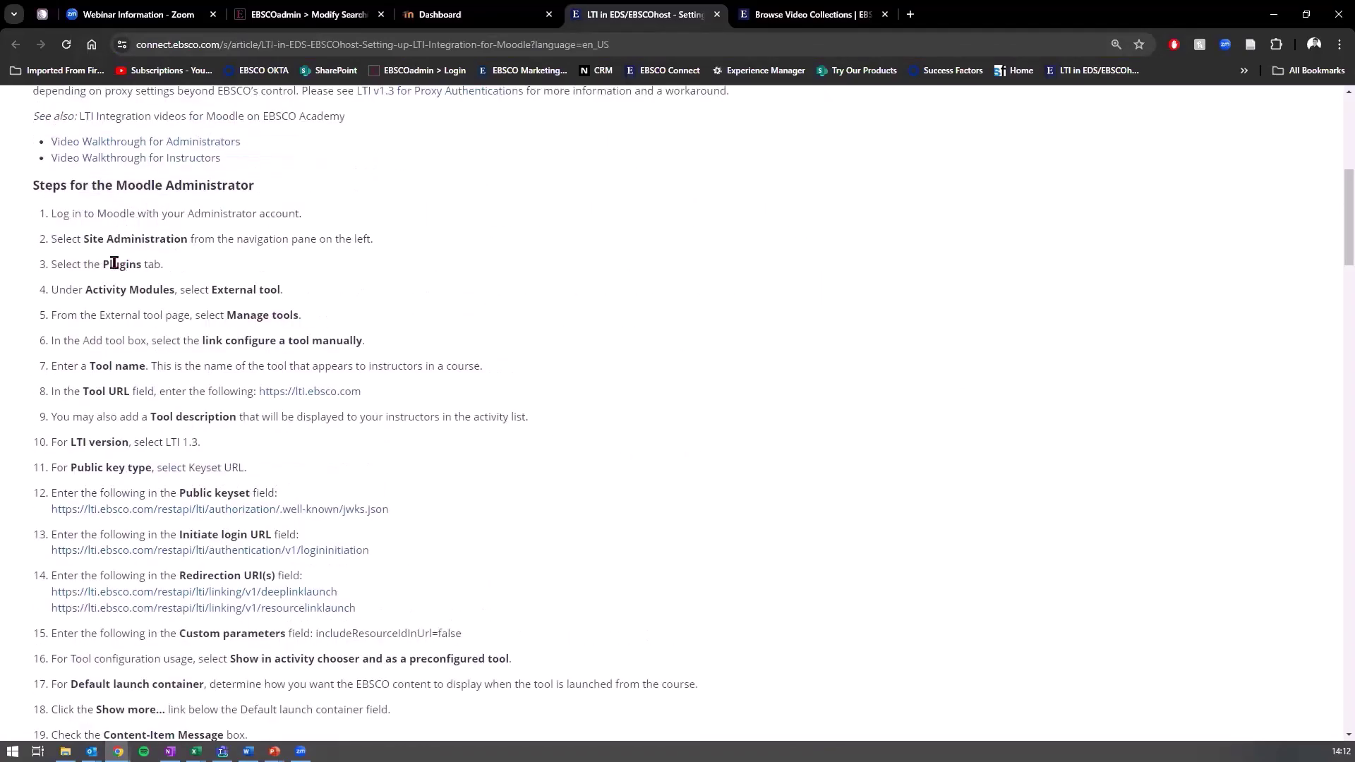
left_click_drag(121, 238, 200, 238)
left_click(199, 238)
left_click_drag(674, 18, 1340, 214)
left_click(148, 177)
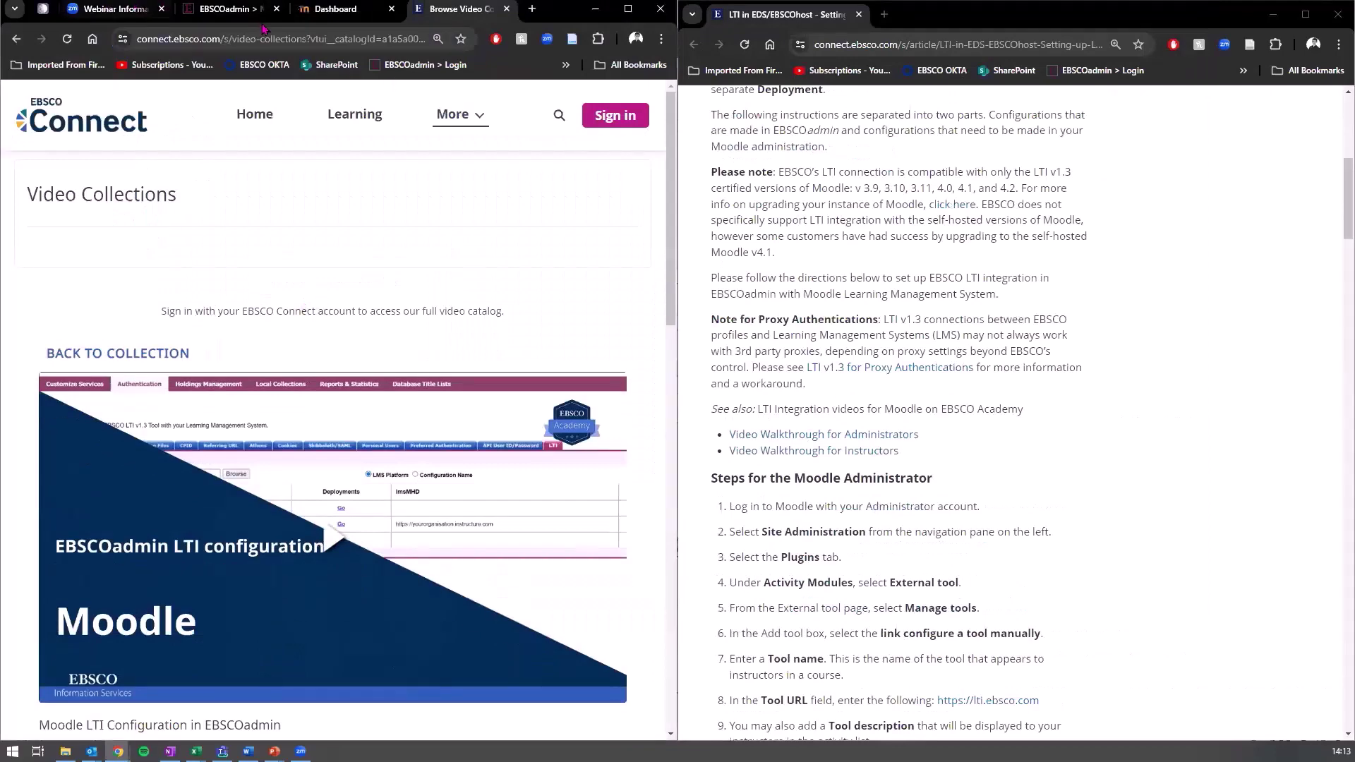
Show the Moodle dashboard on the left and highlight the Site Administration and Plugins steps
left_click(226, 8)
scroll(926, 384, "up", 1)
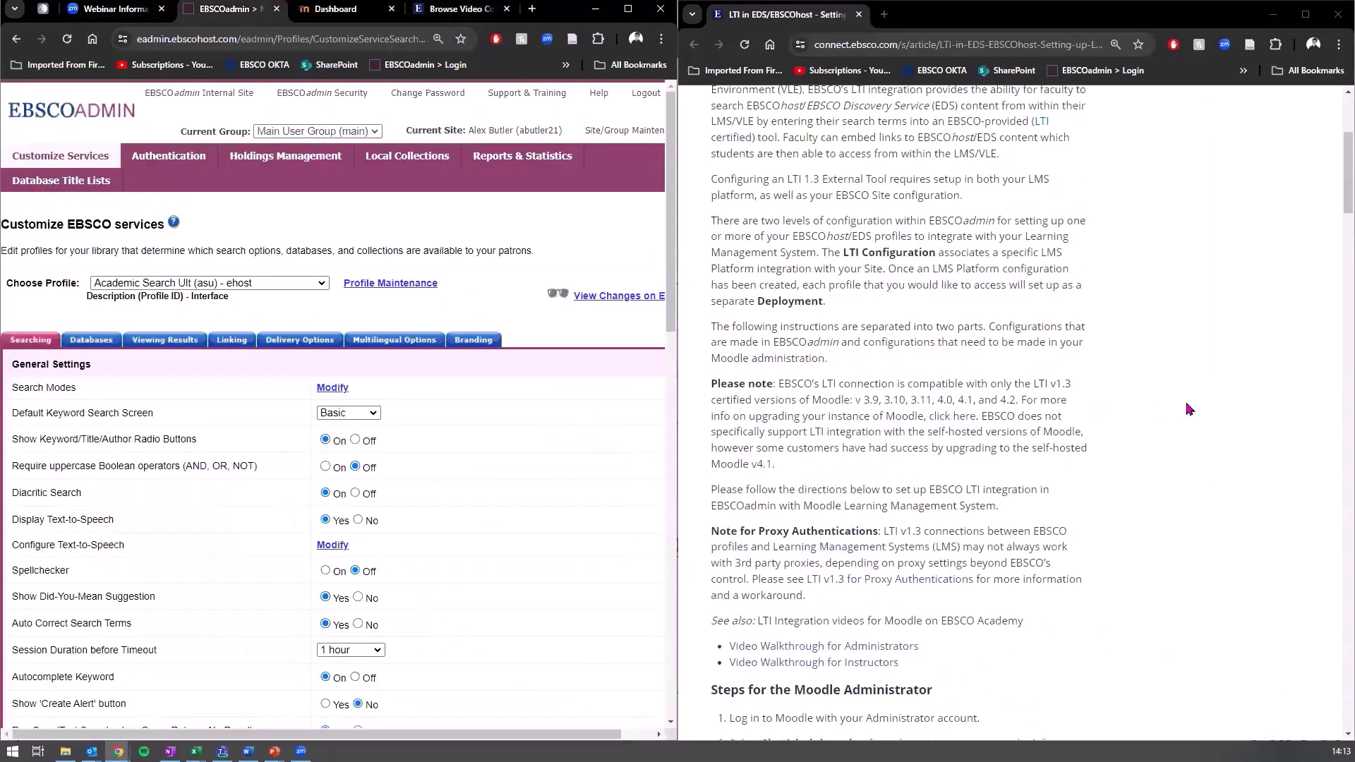
scroll(918, 384, "down", 4)
left_click(702, 274)
left_click_drag(710, 272, 944, 275)
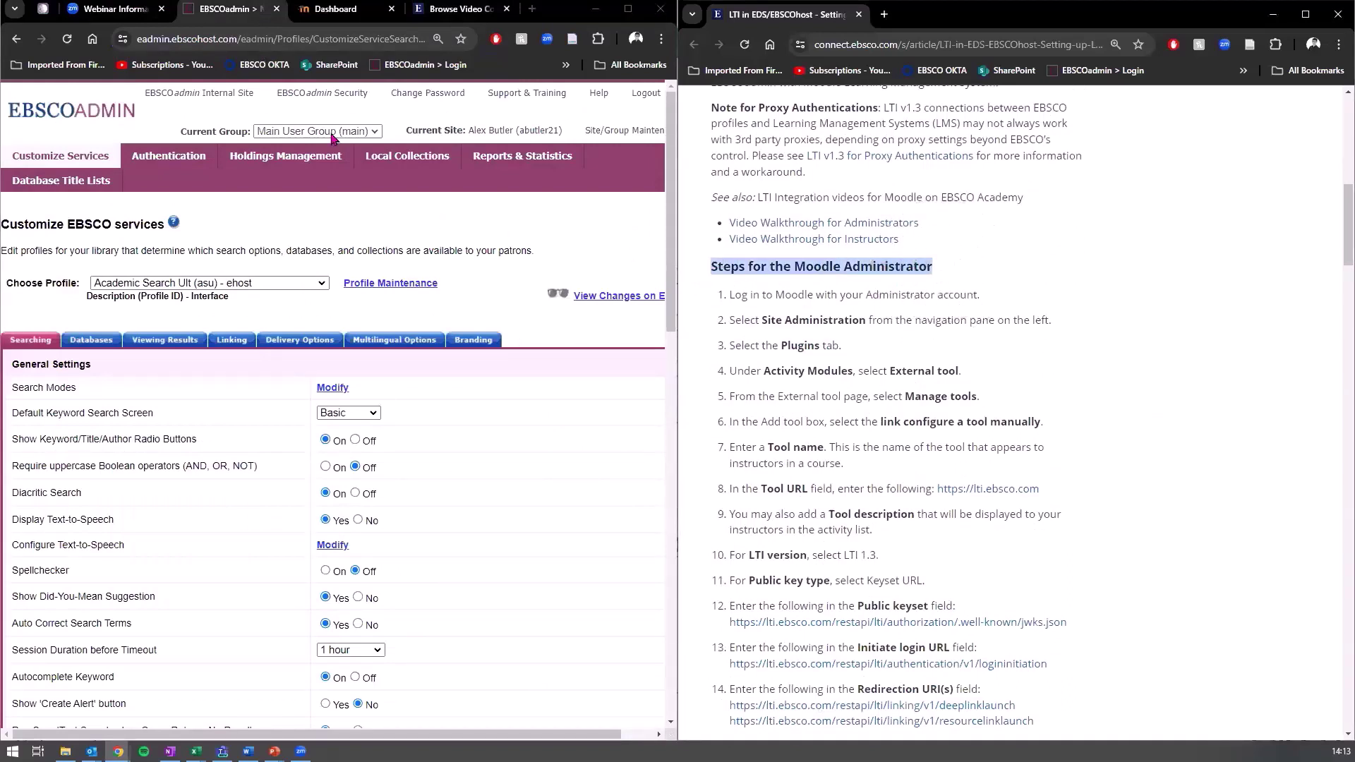
left_click(315, 9)
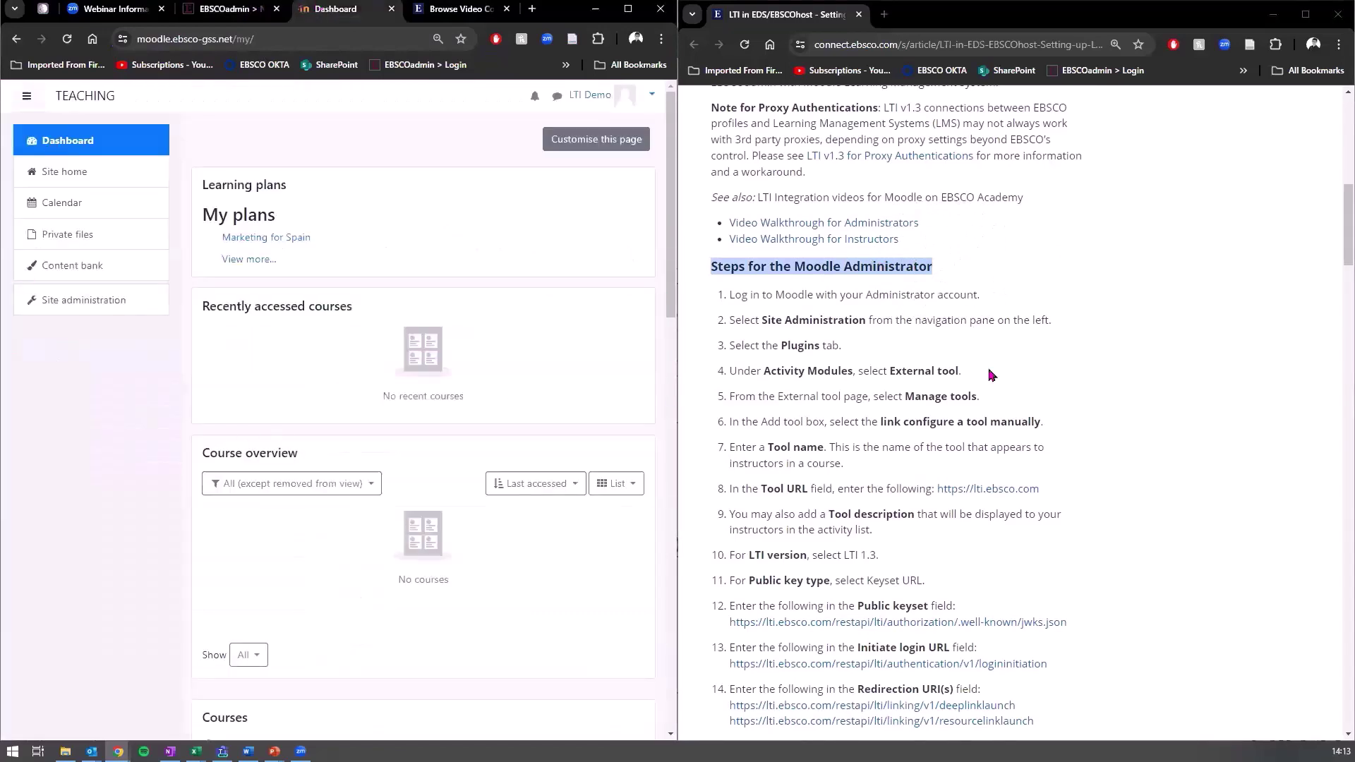
scroll(769, 225, "down", 2)
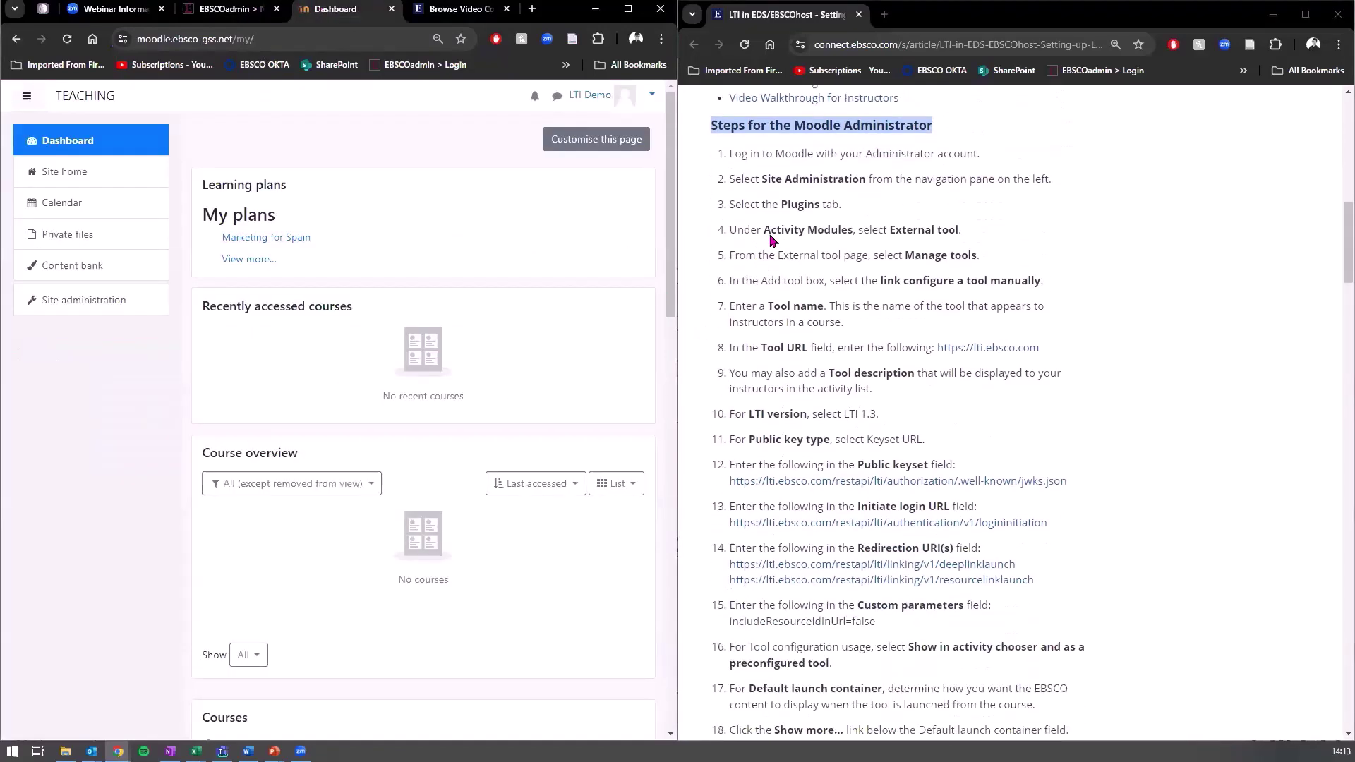
left_click_drag(762, 179, 865, 179)
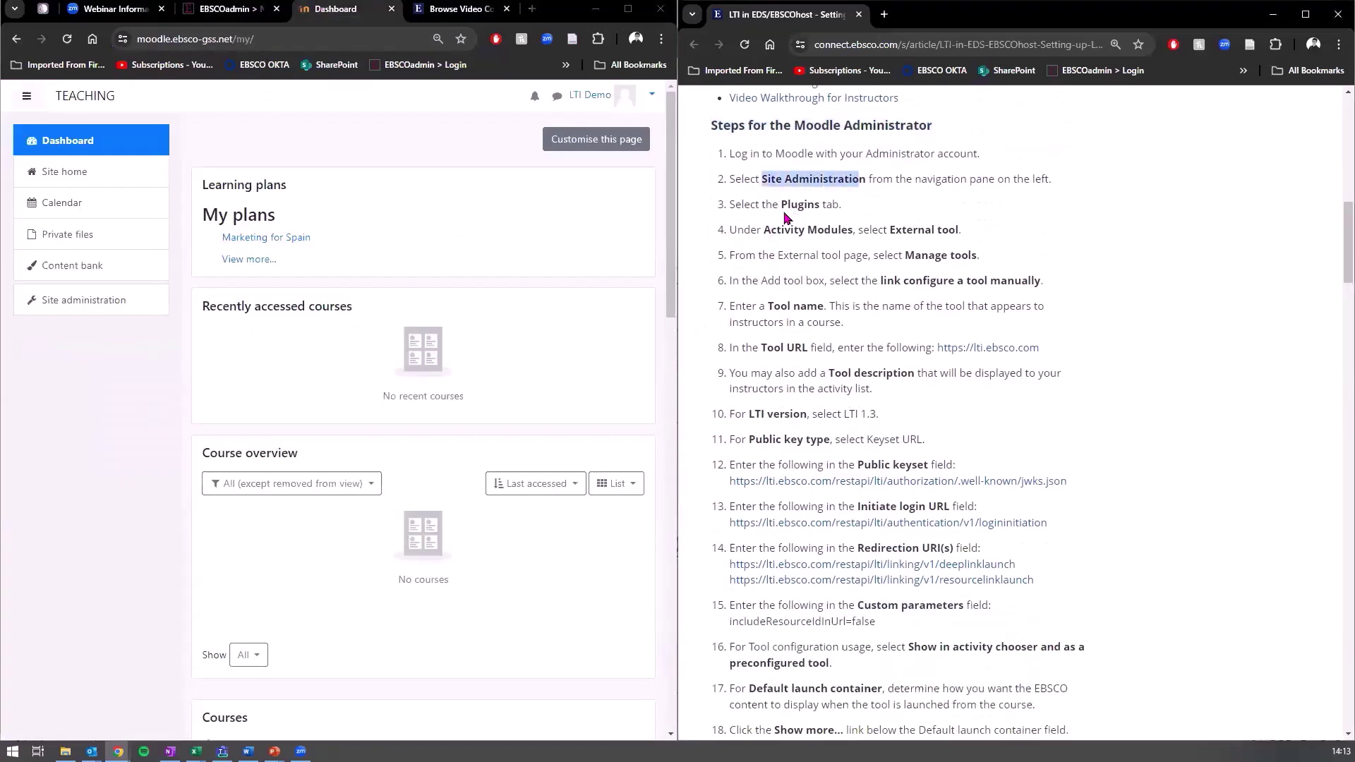
left_click_drag(780, 204, 861, 230)
left_click(722, 222)
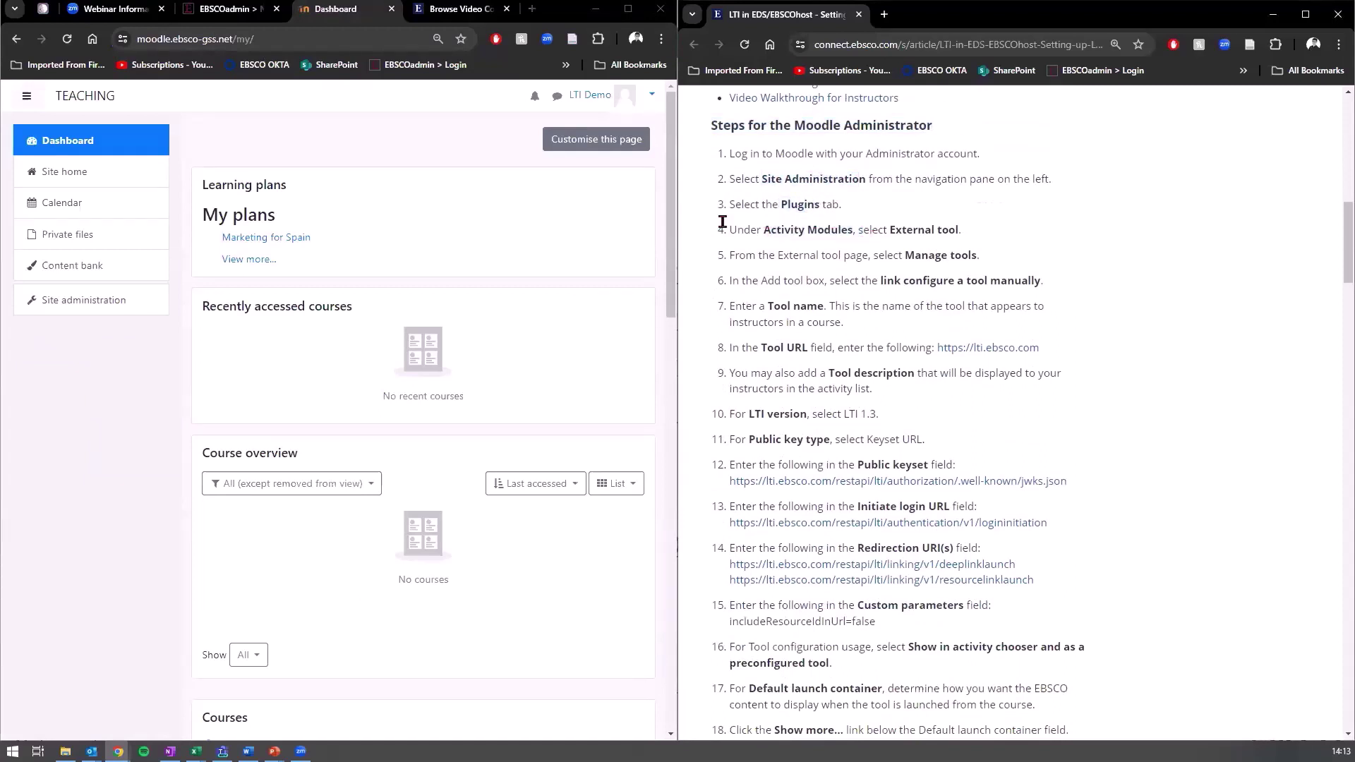
Open Moodle's Site administration area
left_click(87, 303)
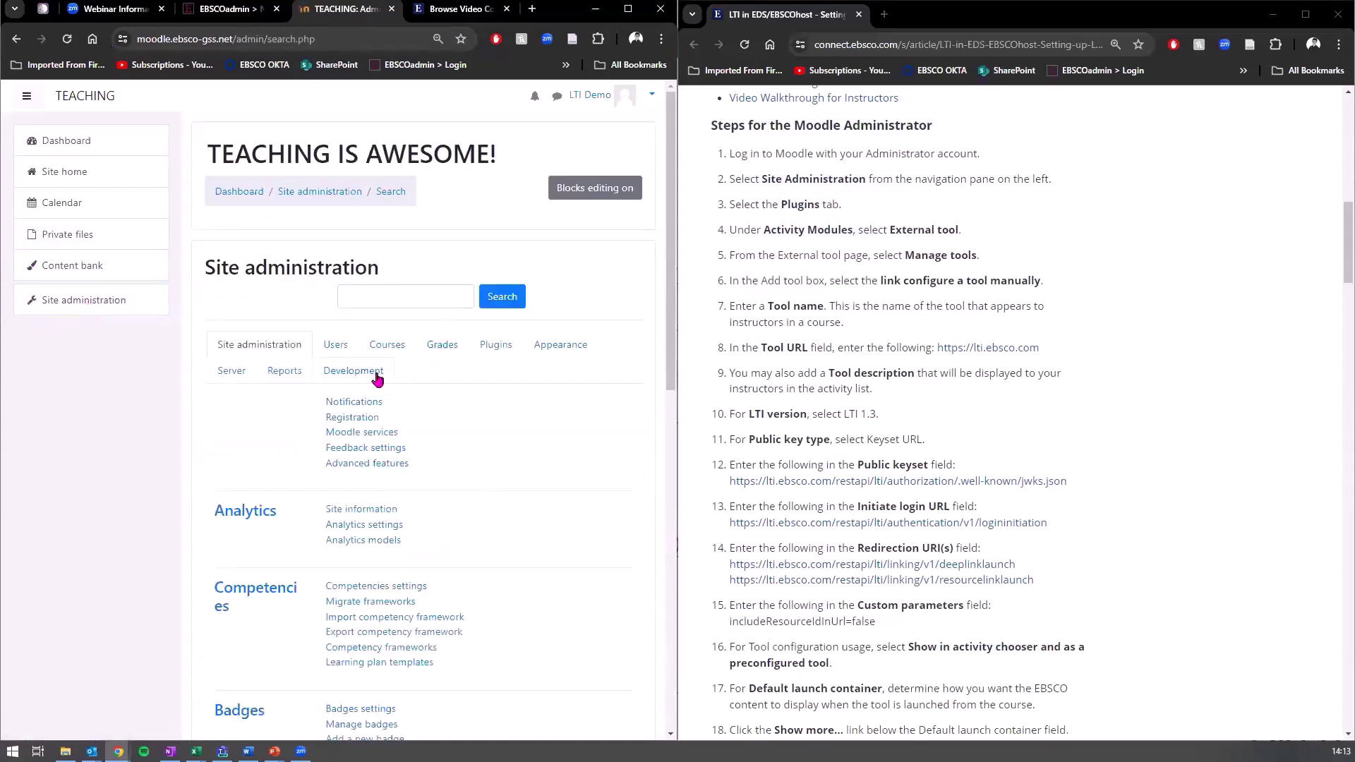
scroll(395, 377, "down", 7)
scroll(414, 376, "down", 4)
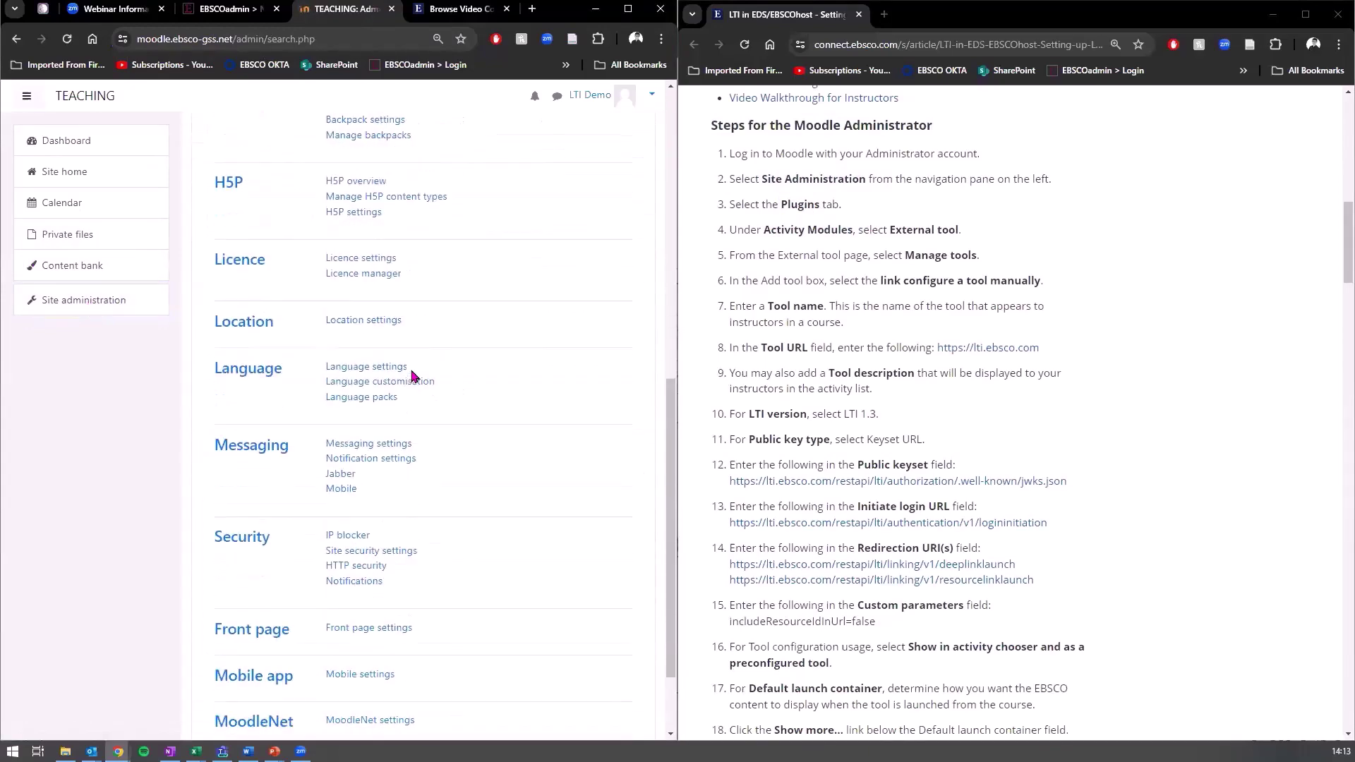
scroll(414, 376, "up", 5)
scroll(414, 376, "up", 4)
scroll(491, 379, "up", 1)
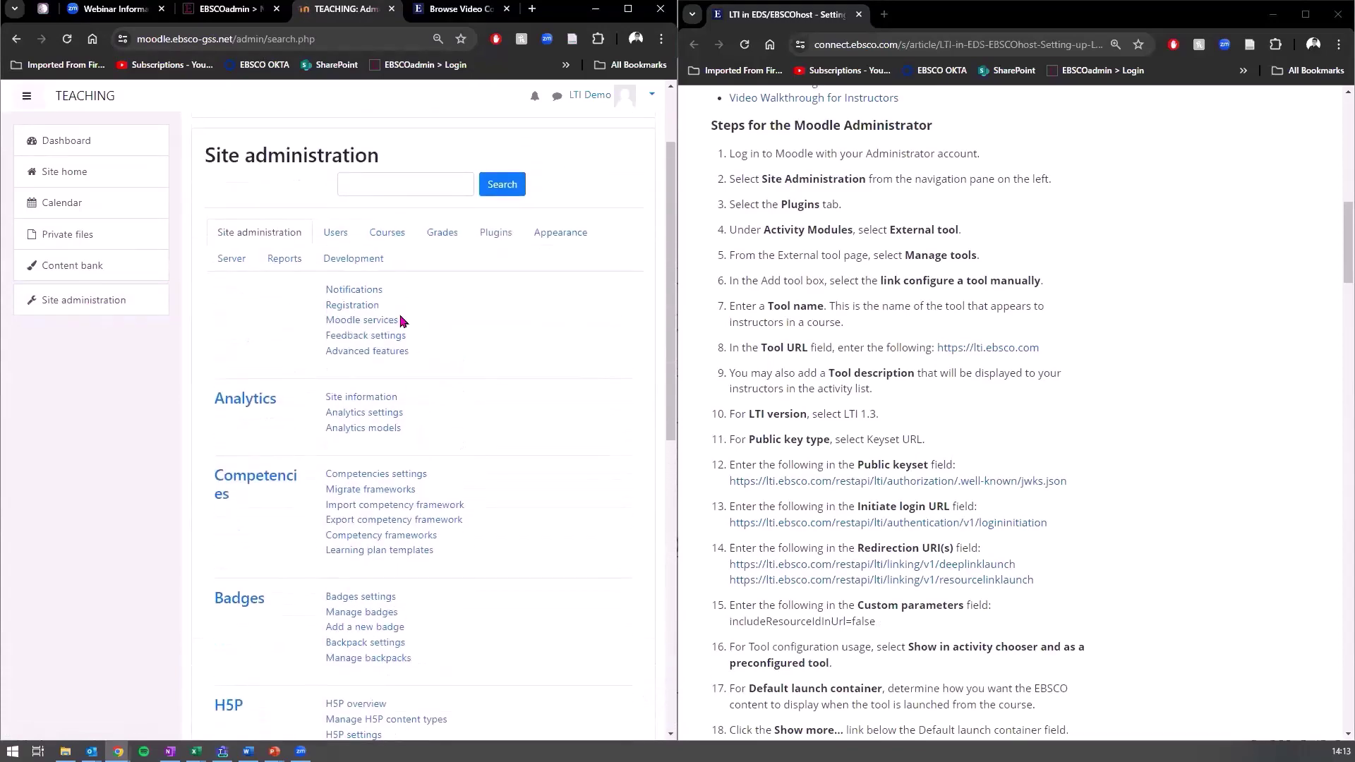
Switch to the Plugins settings and scroll through the plugin list
left_click(501, 236)
left_click(502, 241)
scroll(508, 254, "down", 4)
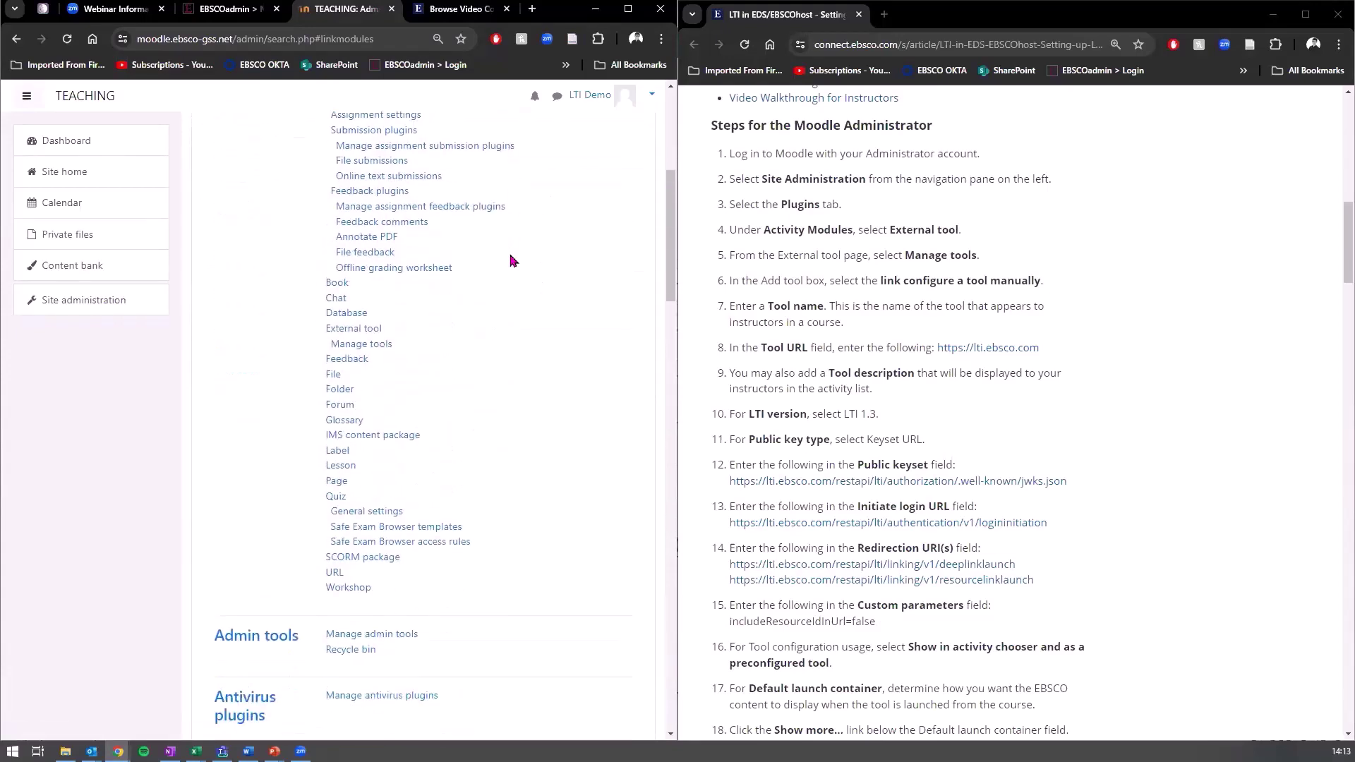
scroll(414, 300, "down", 2)
scroll(414, 300, "down", 4)
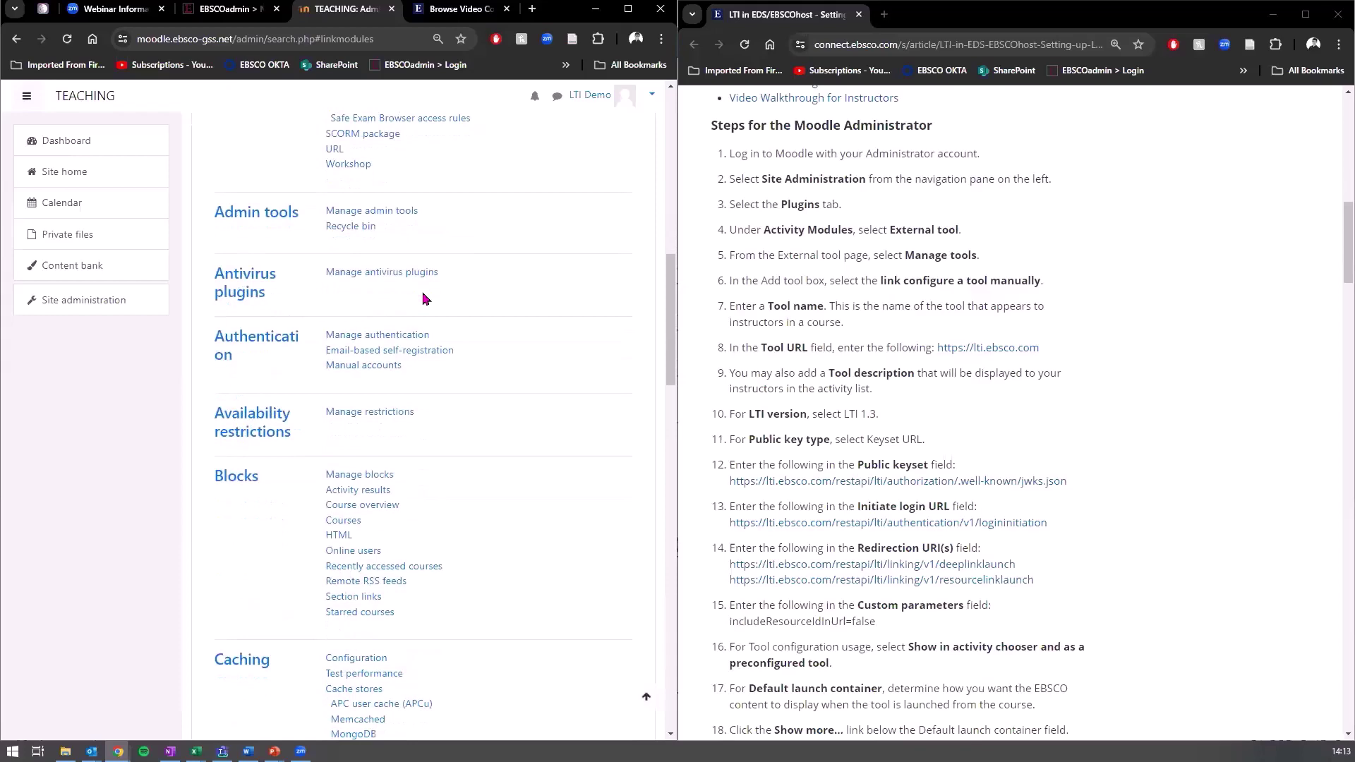
scroll(424, 300, "down", 3)
scroll(424, 299, "down", 5)
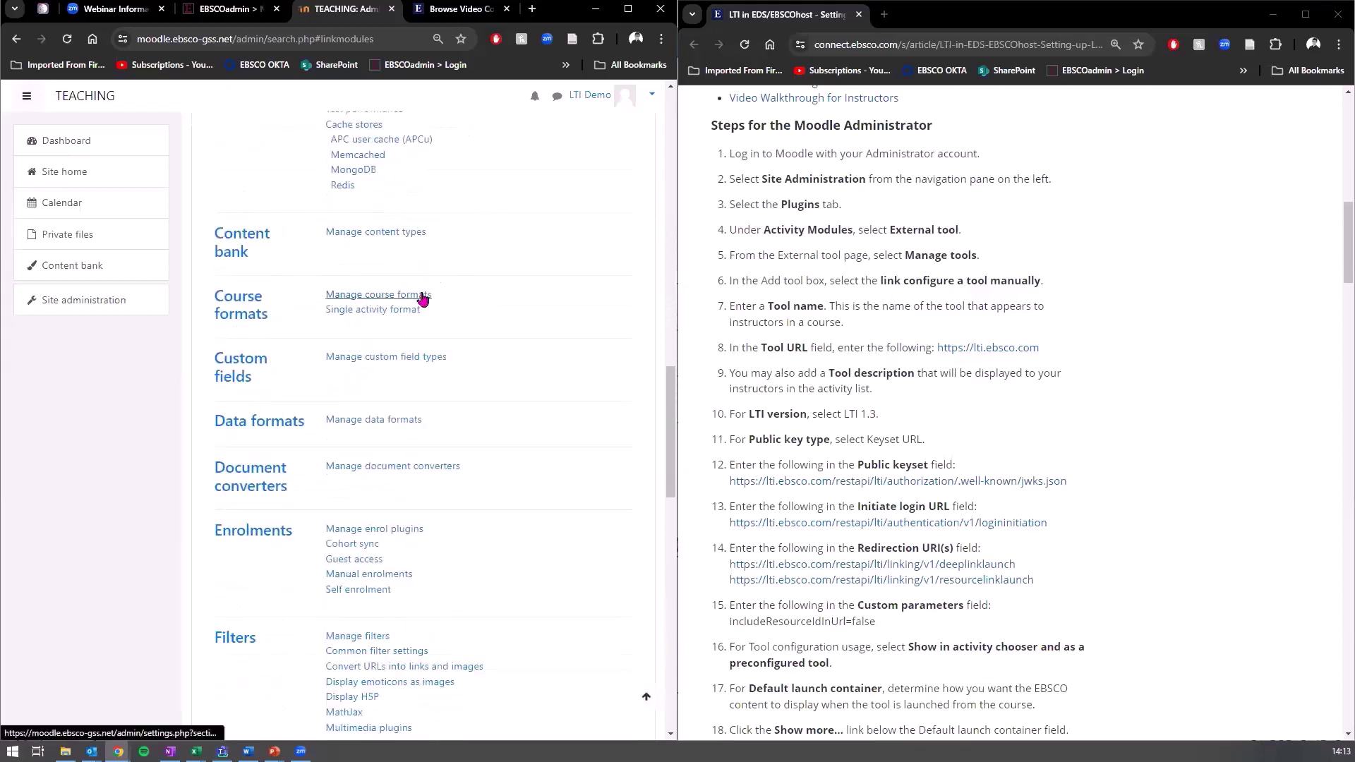
scroll(422, 299, "down", 14)
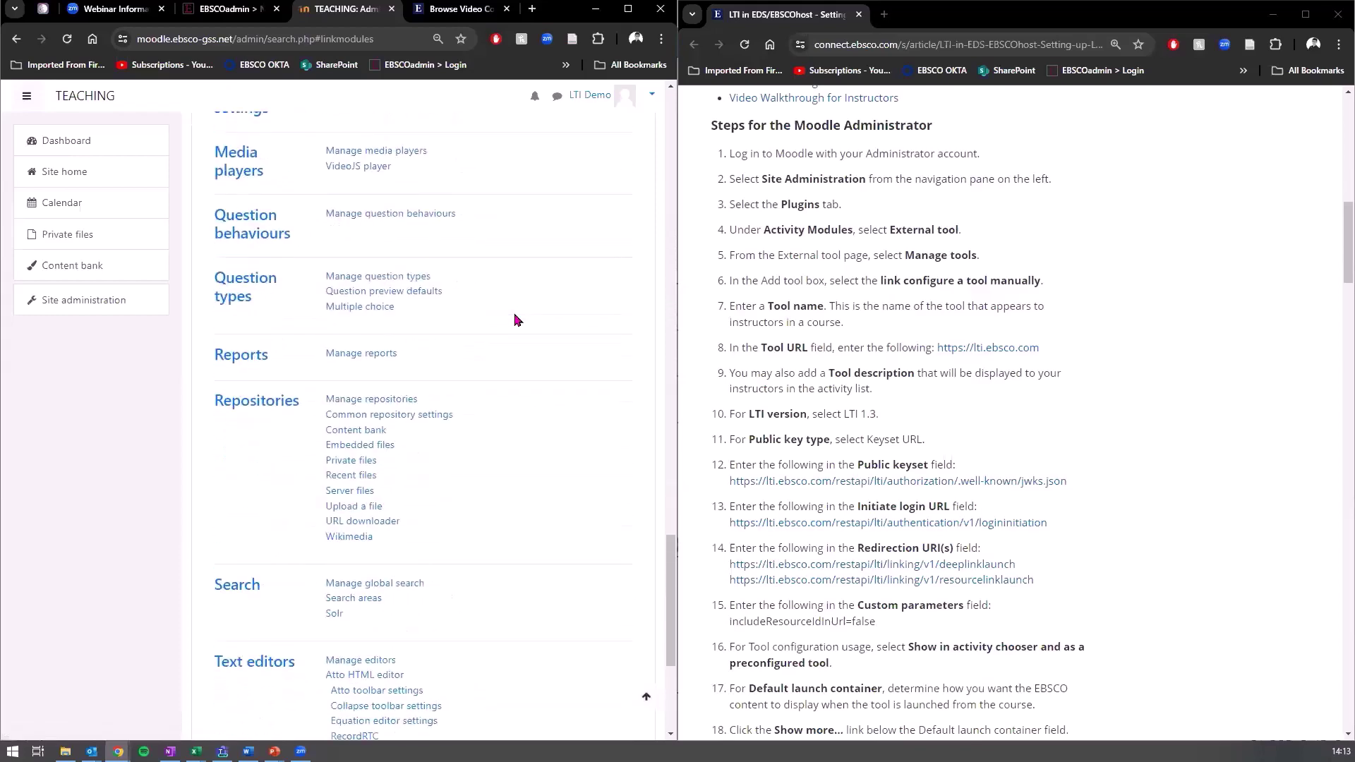
scroll(508, 321, "down", 2)
scroll(547, 339, "down", 2)
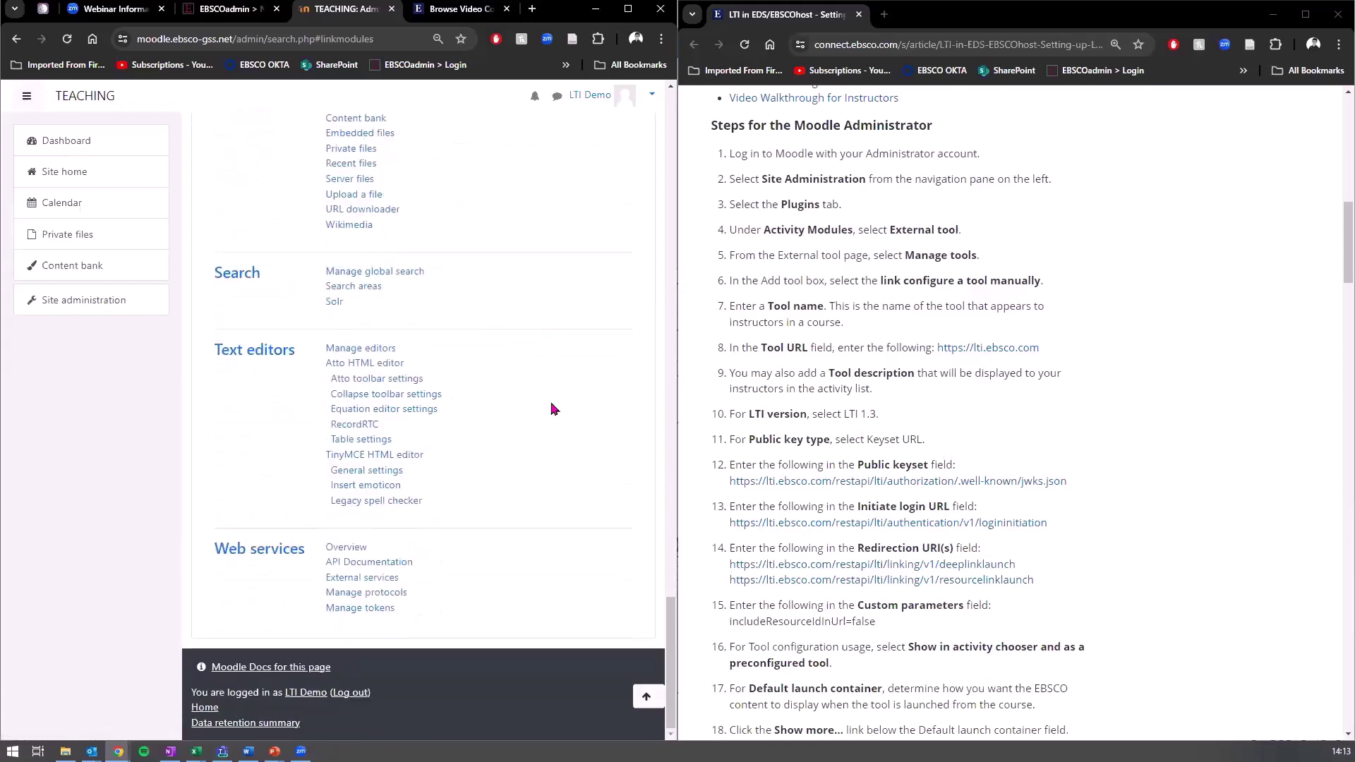
scroll(554, 402, "up", 3)
Search the page for 'EXTERNAL TO' and open External tool > Manage tools
key("ctrl+f")
type("MAA")
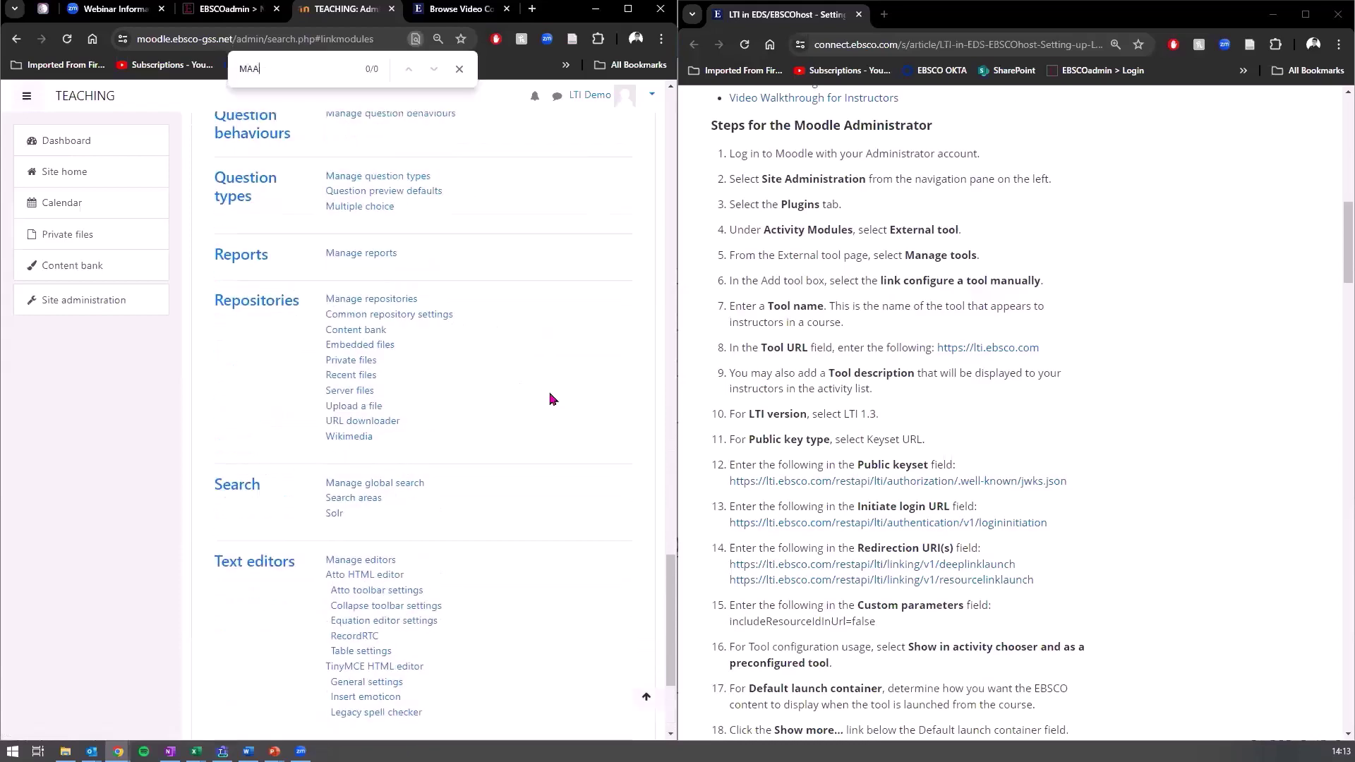
key("BackSpace")
key("BackSpace")
key("BackSpace")
type("EXTERNAL TOO")
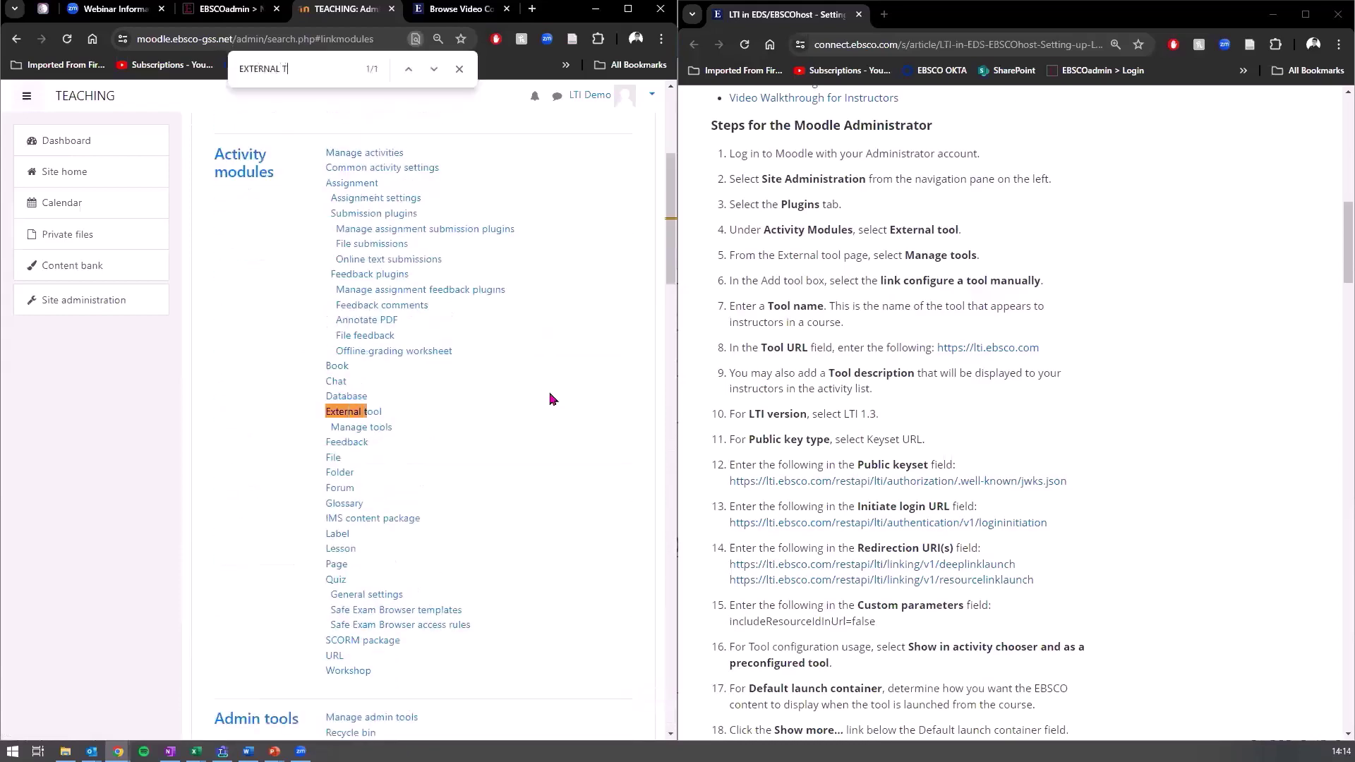
left_click(365, 417)
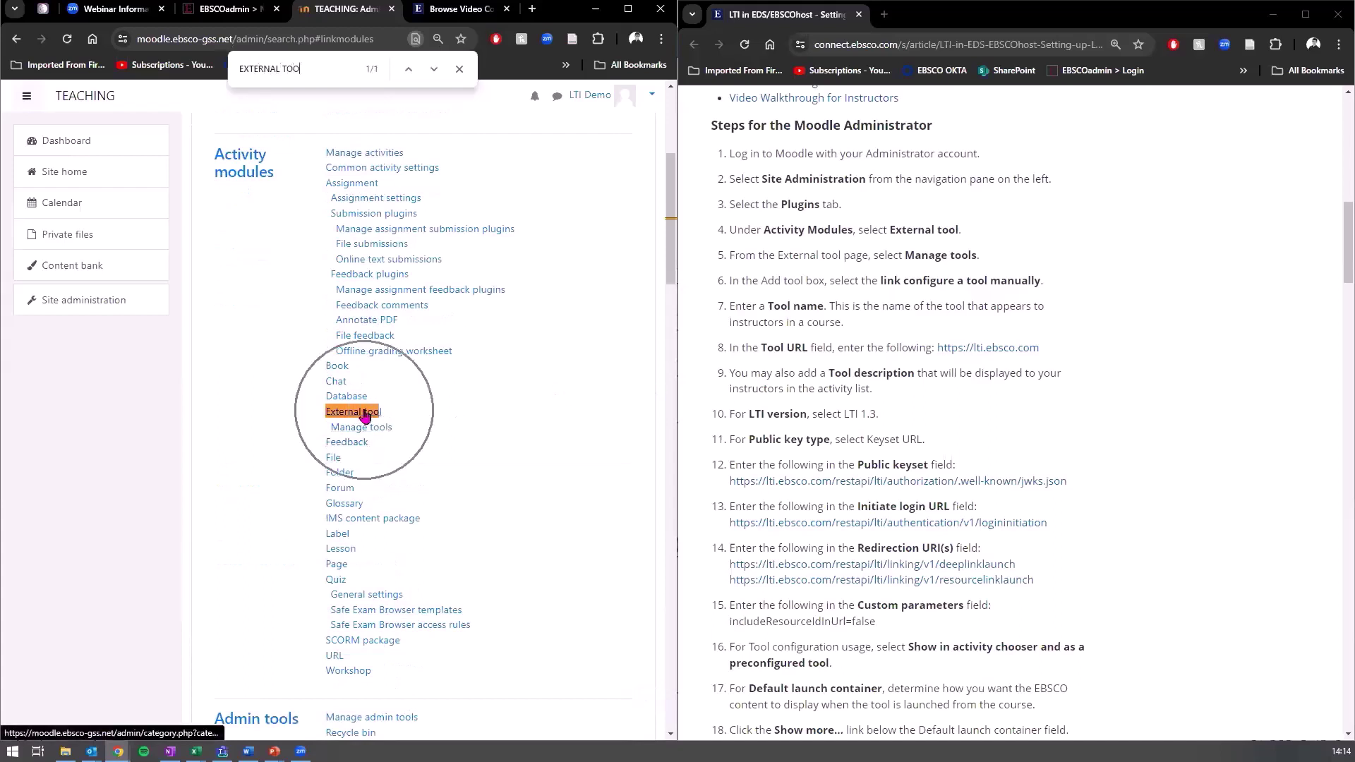
left_click(985, 265)
left_click(353, 427)
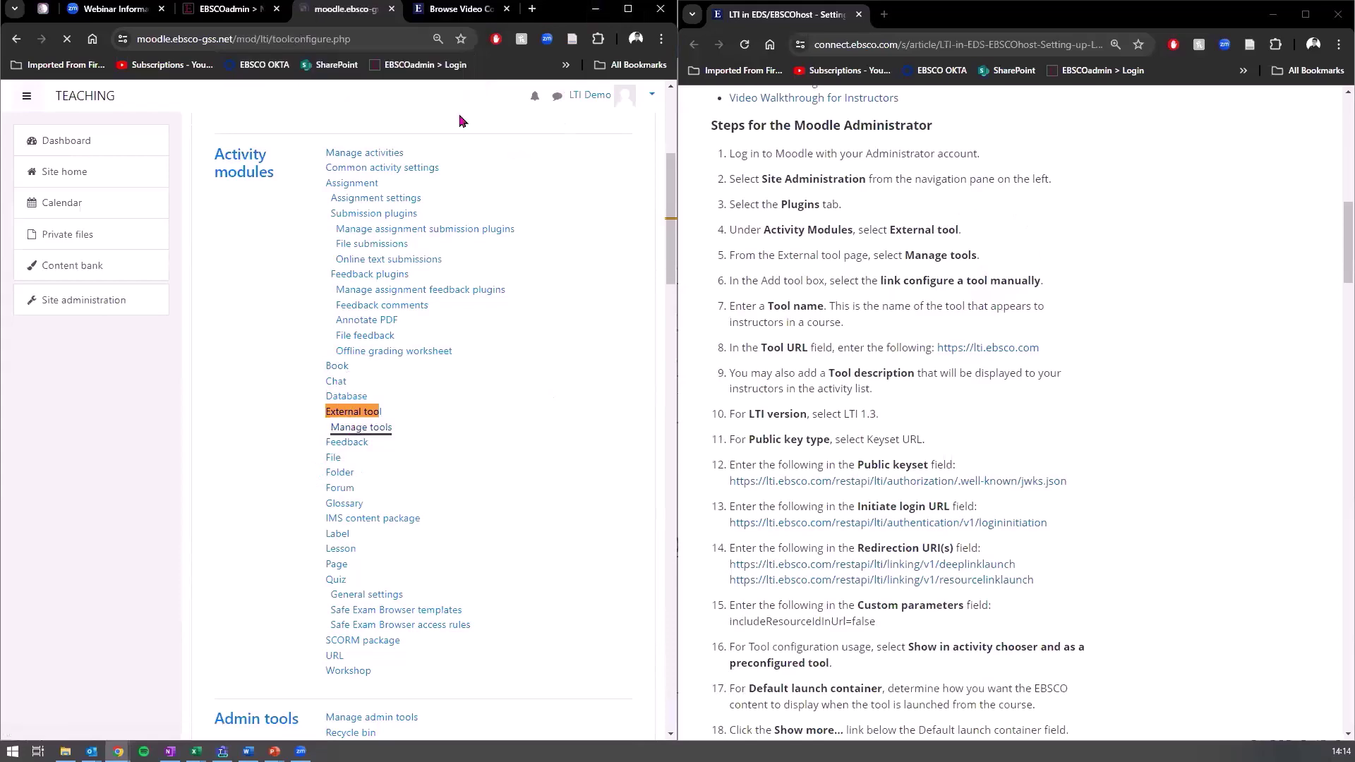
Choose to configure a new external tool manually
scroll(532, 478, "down", 3)
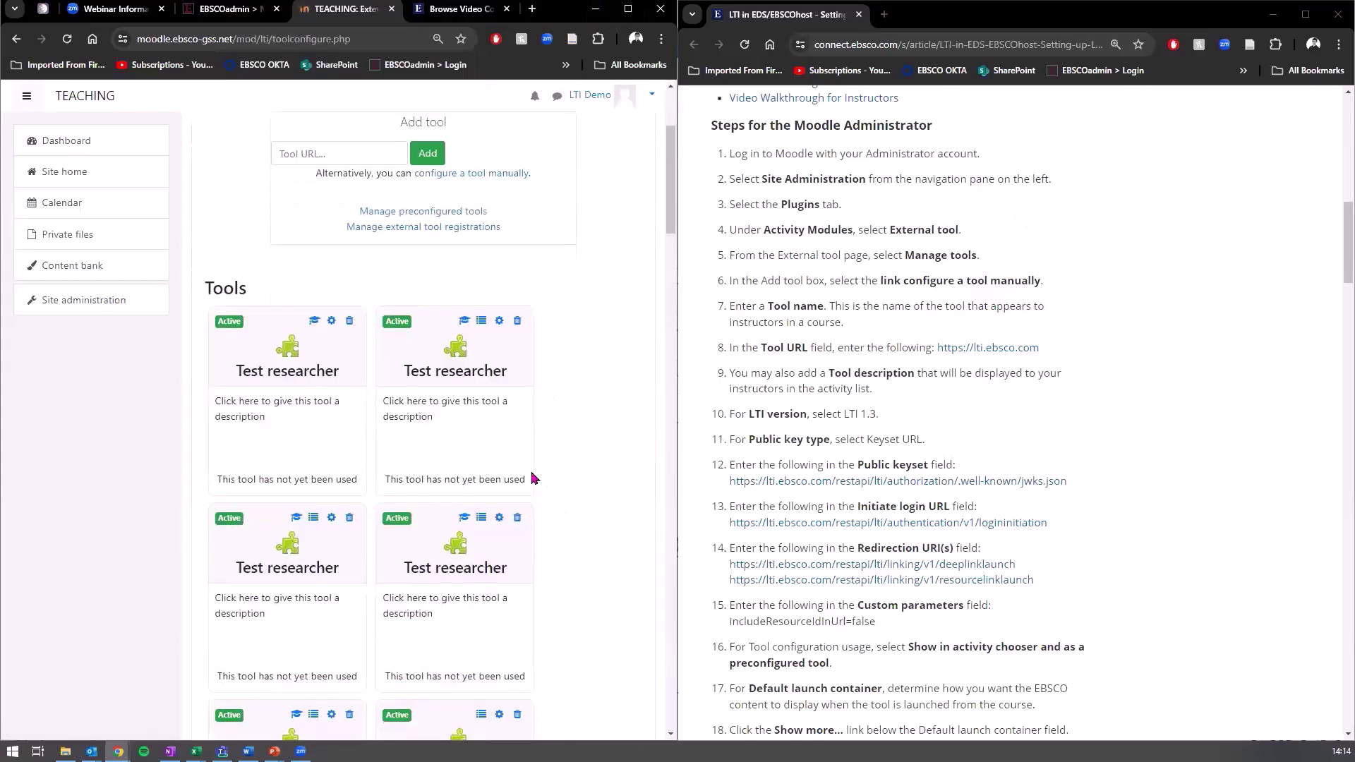
scroll(534, 479, "up", 2)
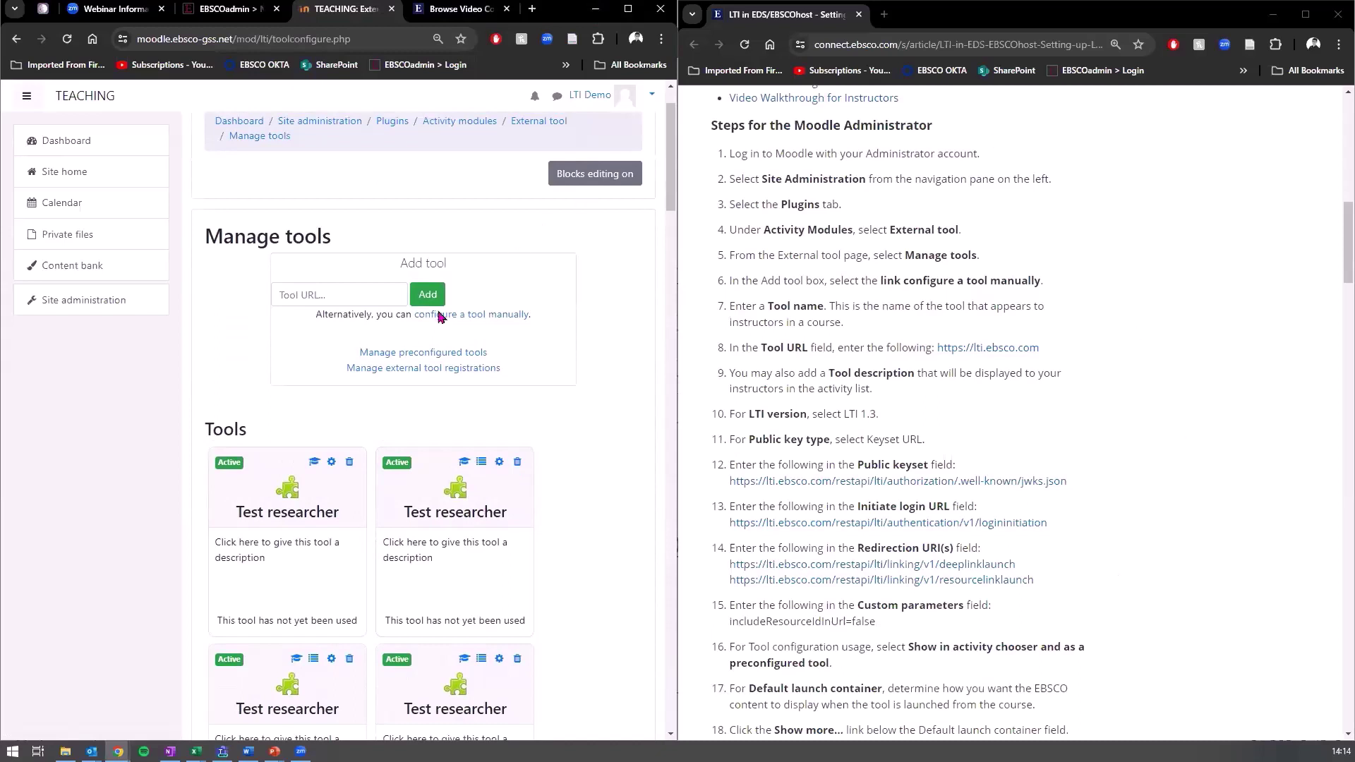
left_click(516, 321)
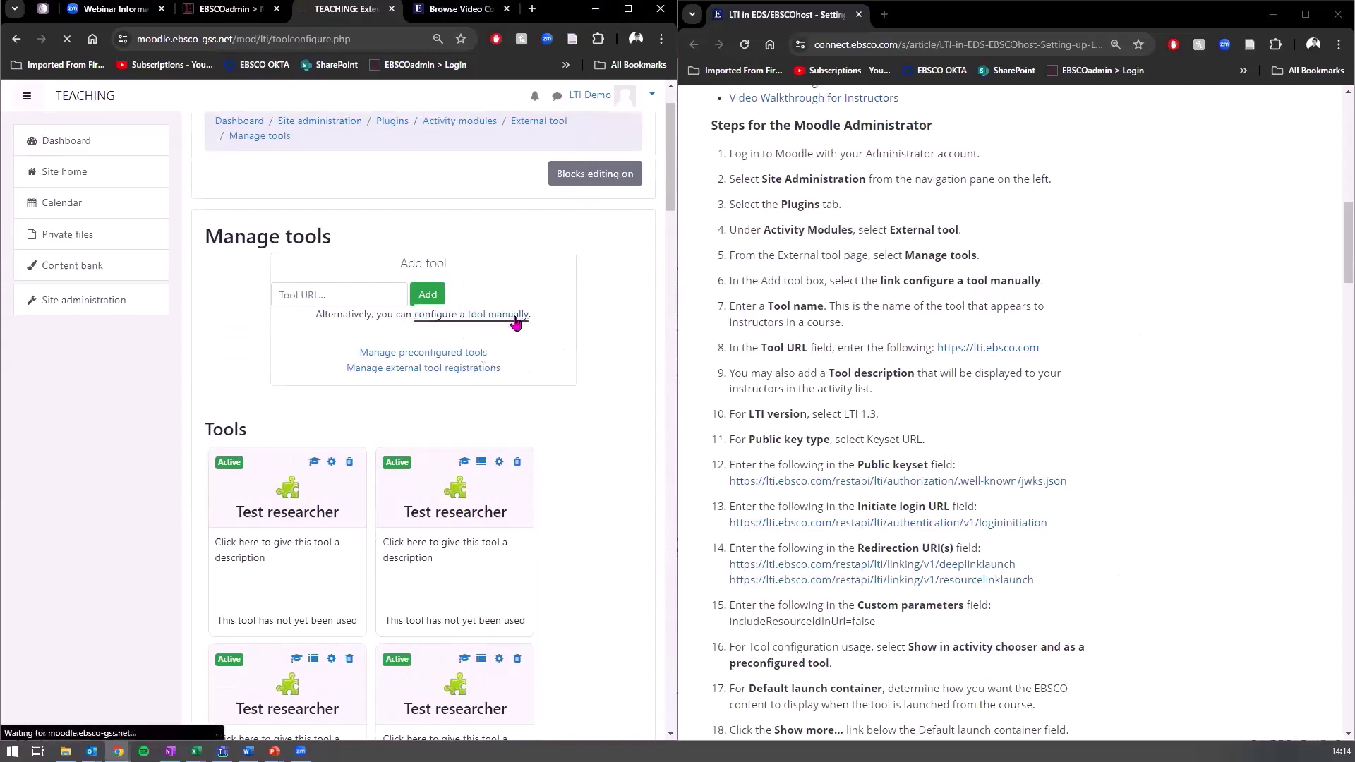
left_click(969, 282)
Name the new external tool 'Stanford BS'
left_click_drag(883, 281, 1044, 282)
left_click(931, 306)
left_click(343, 384)
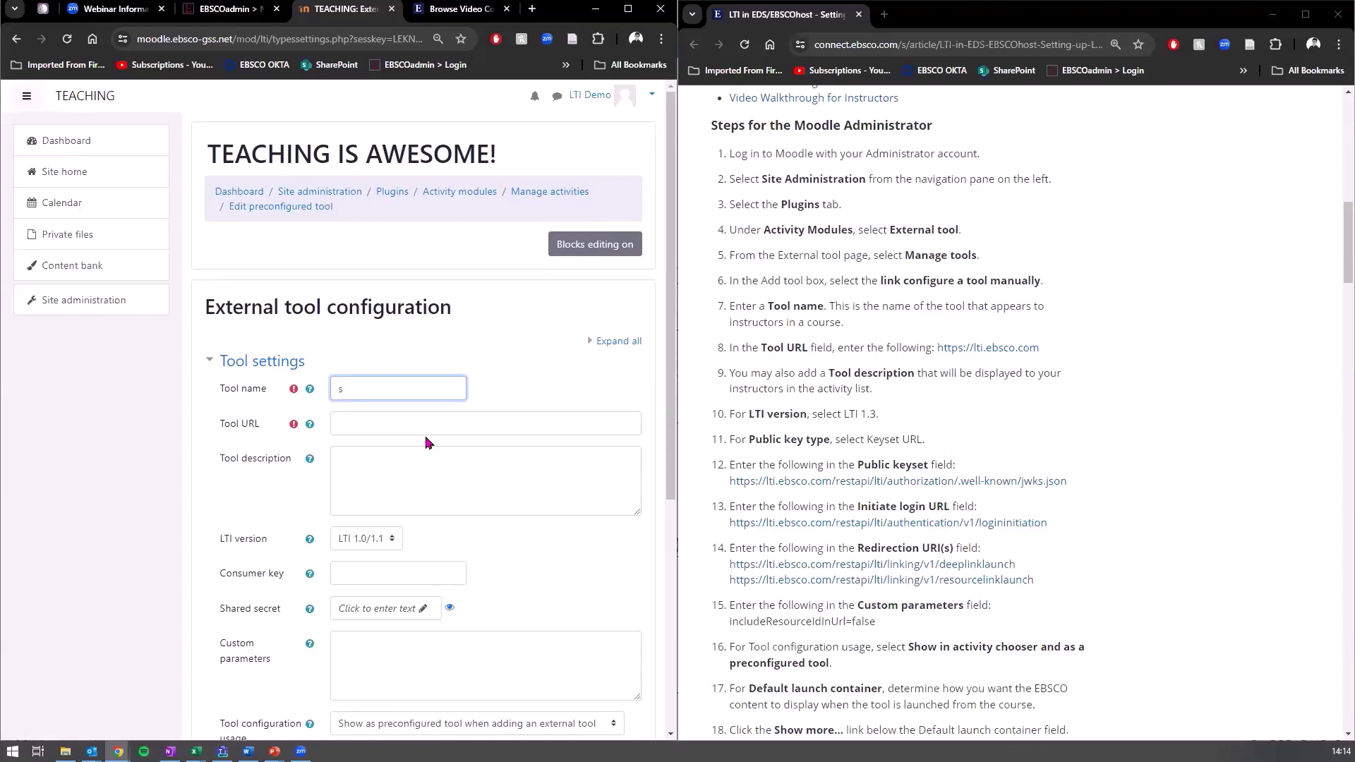
key("Down")
key("Return")
Paste the lti.ebsco.com link from the instructions into the Tool URL field
left_click(388, 416)
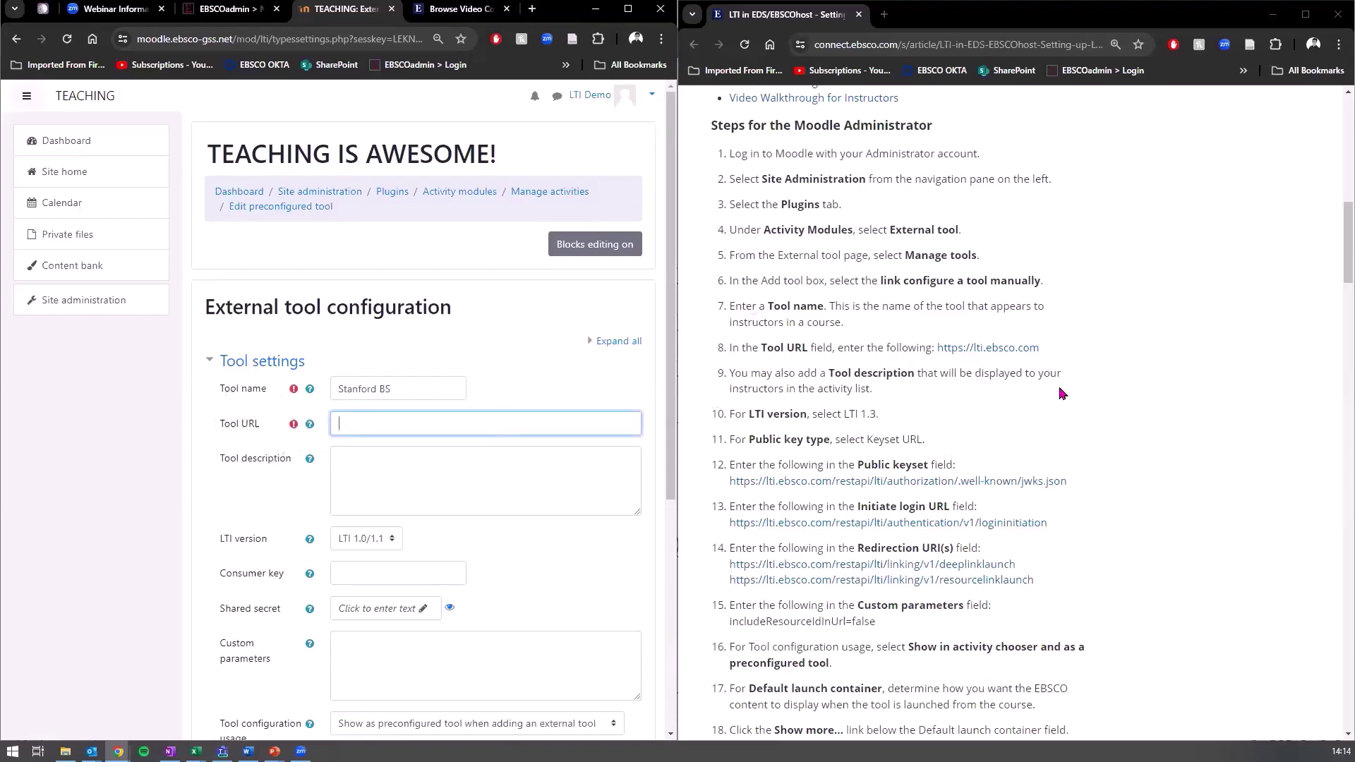
right_click(995, 358)
left_click(1064, 480)
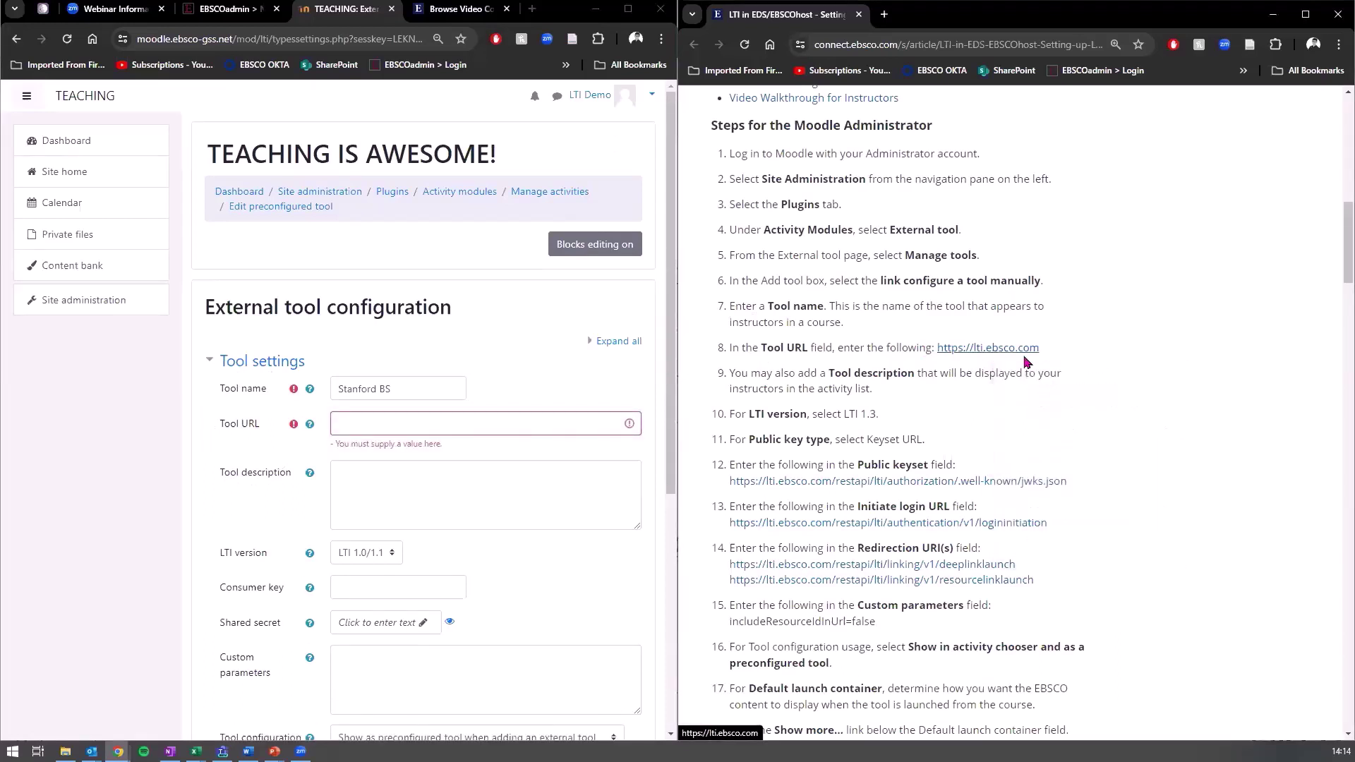
left_click(374, 433)
key("ctrl+v")
Enter the description 'Stanford EDS' and set the LTI version to 1.3
left_click(408, 495)
type("Stanford EDS")
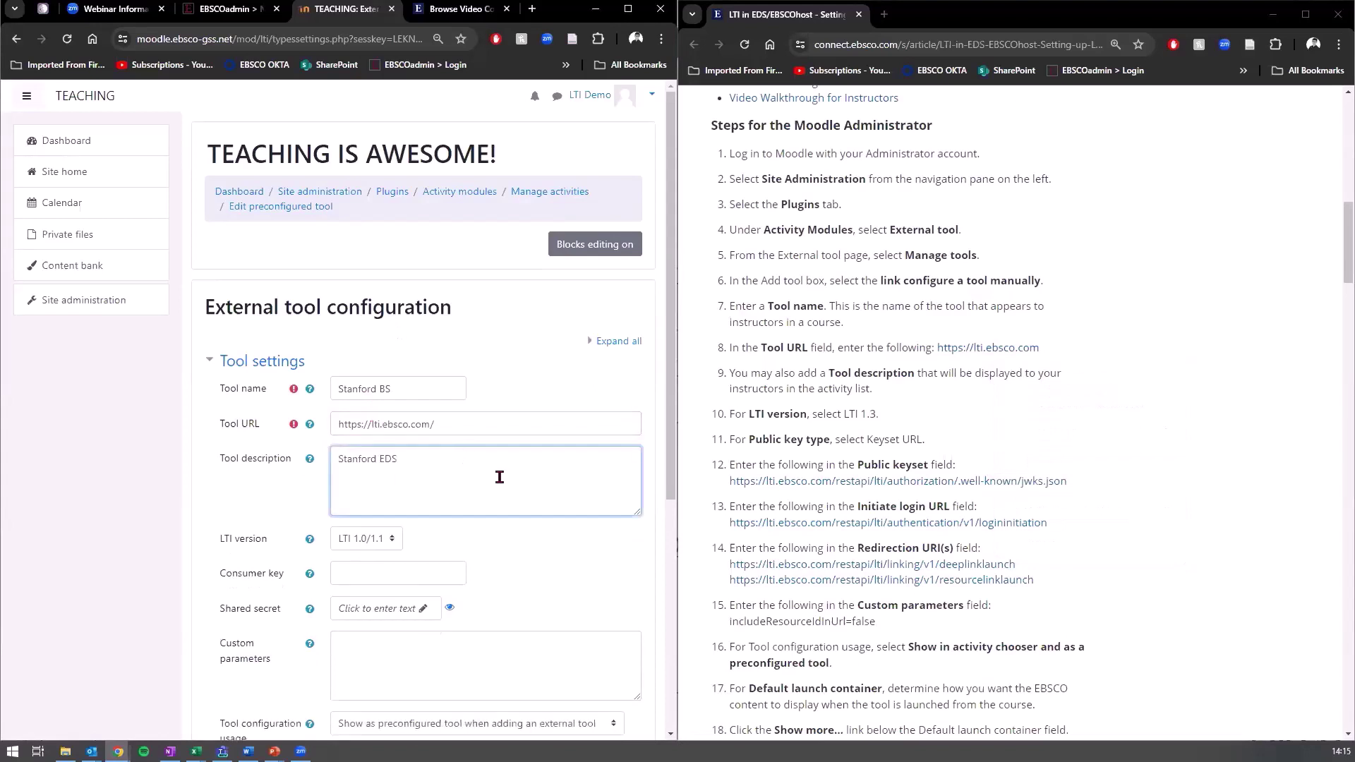
scroll(499, 477, "down", 2)
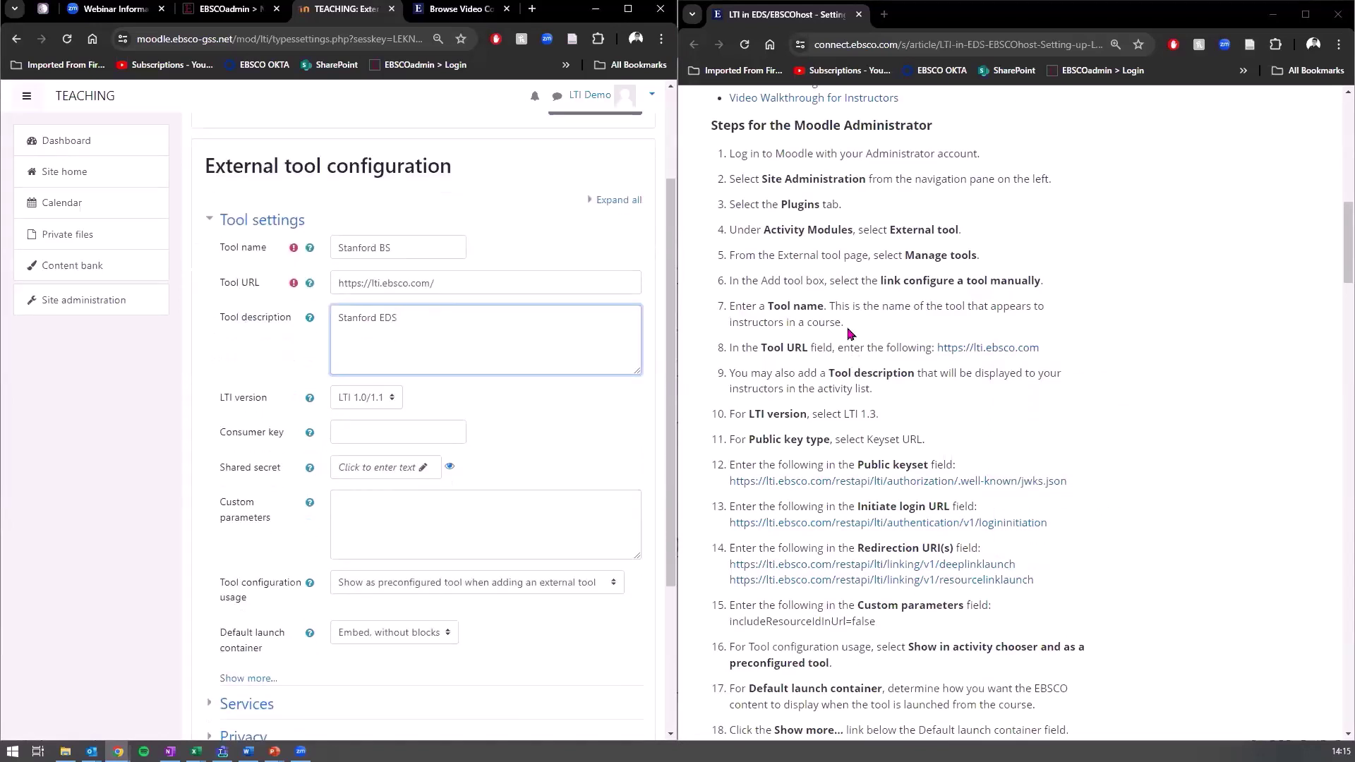
left_click(366, 398)
left_click(357, 428)
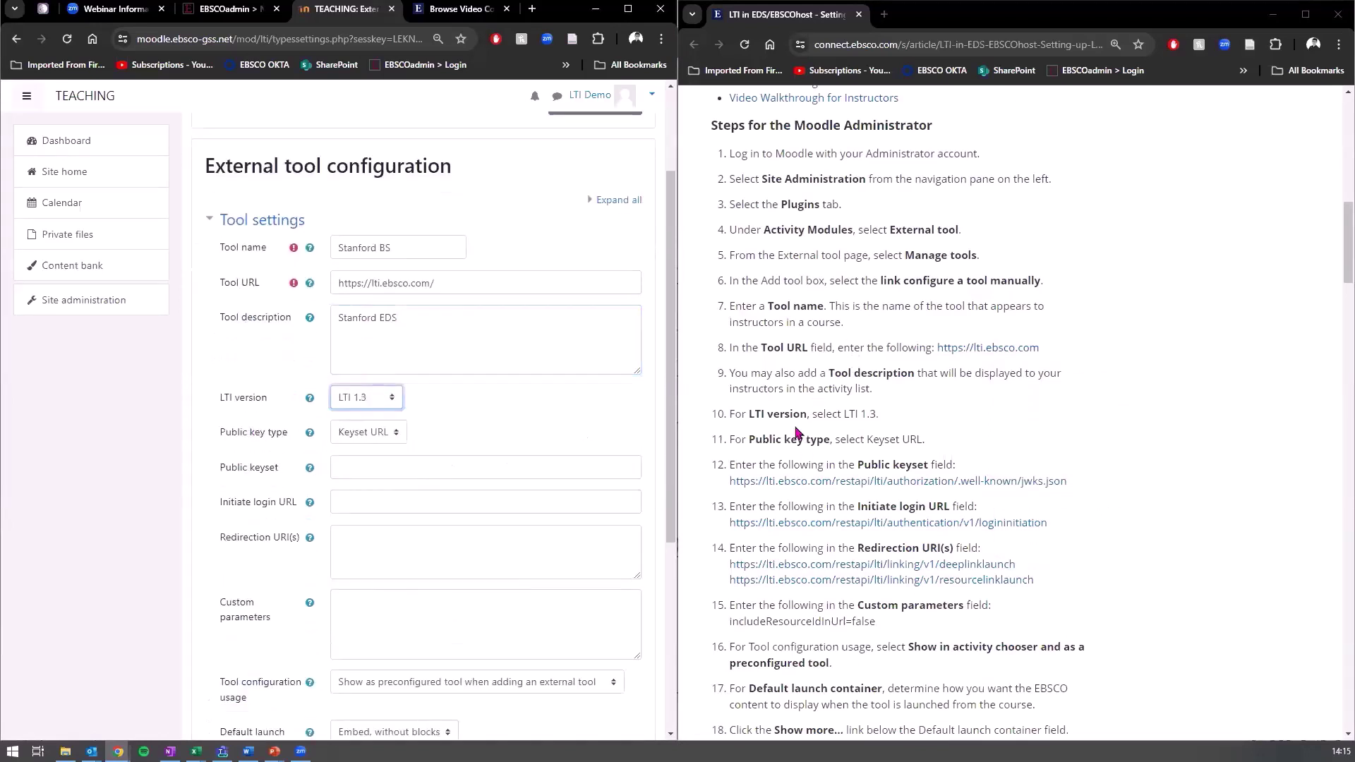
Paste the public keyset and initiate login URLs copied from the instructions
left_click(344, 468)
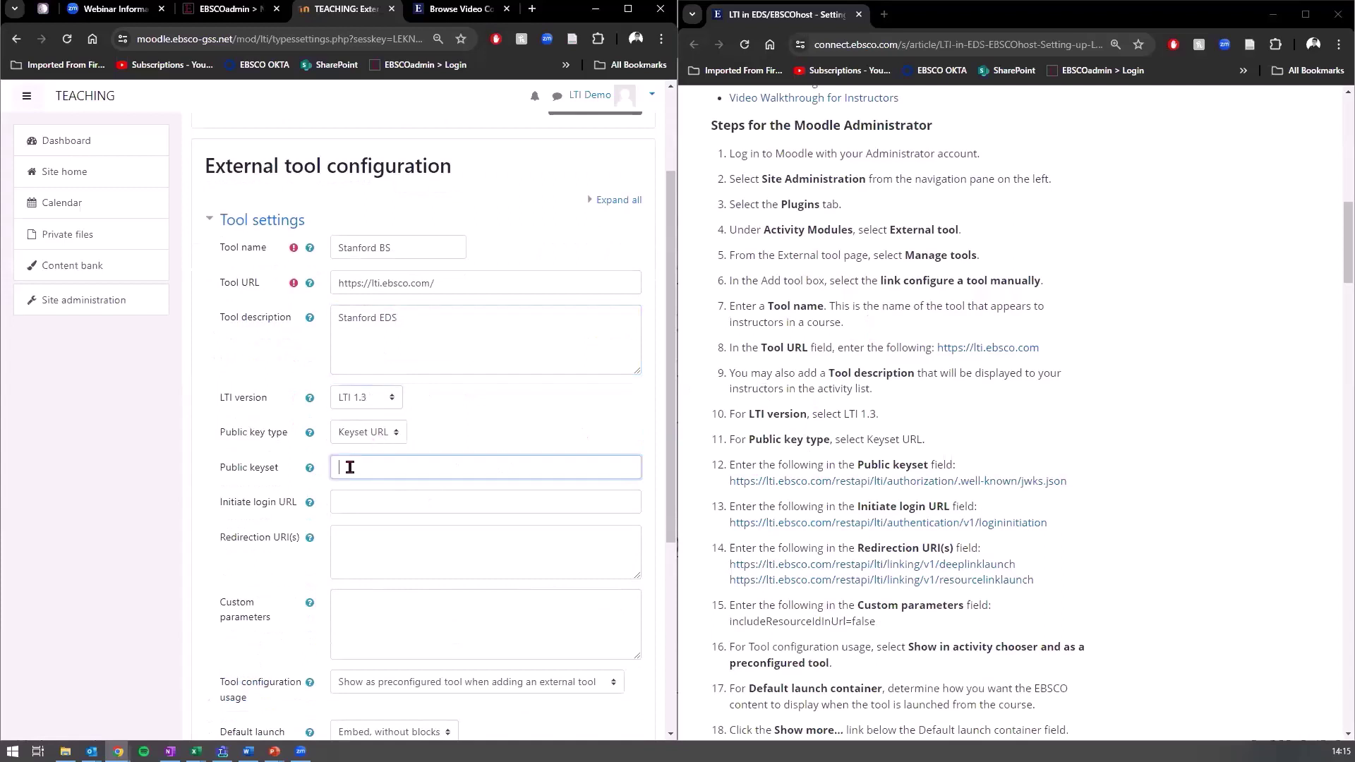
right_click(920, 482)
left_click(986, 606)
left_click(355, 465)
key("ctrl+v")
left_click(362, 502)
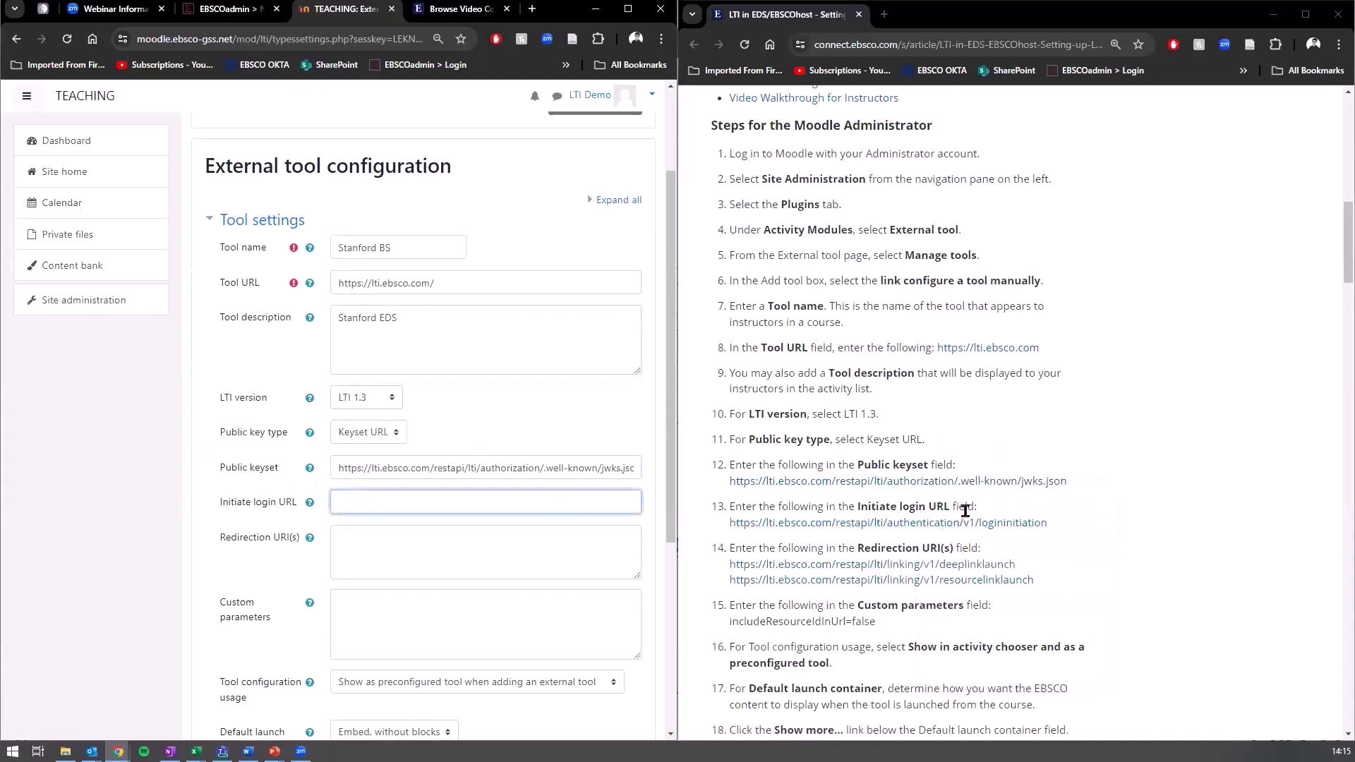
scroll(978, 399, "down", 2)
right_click(995, 385)
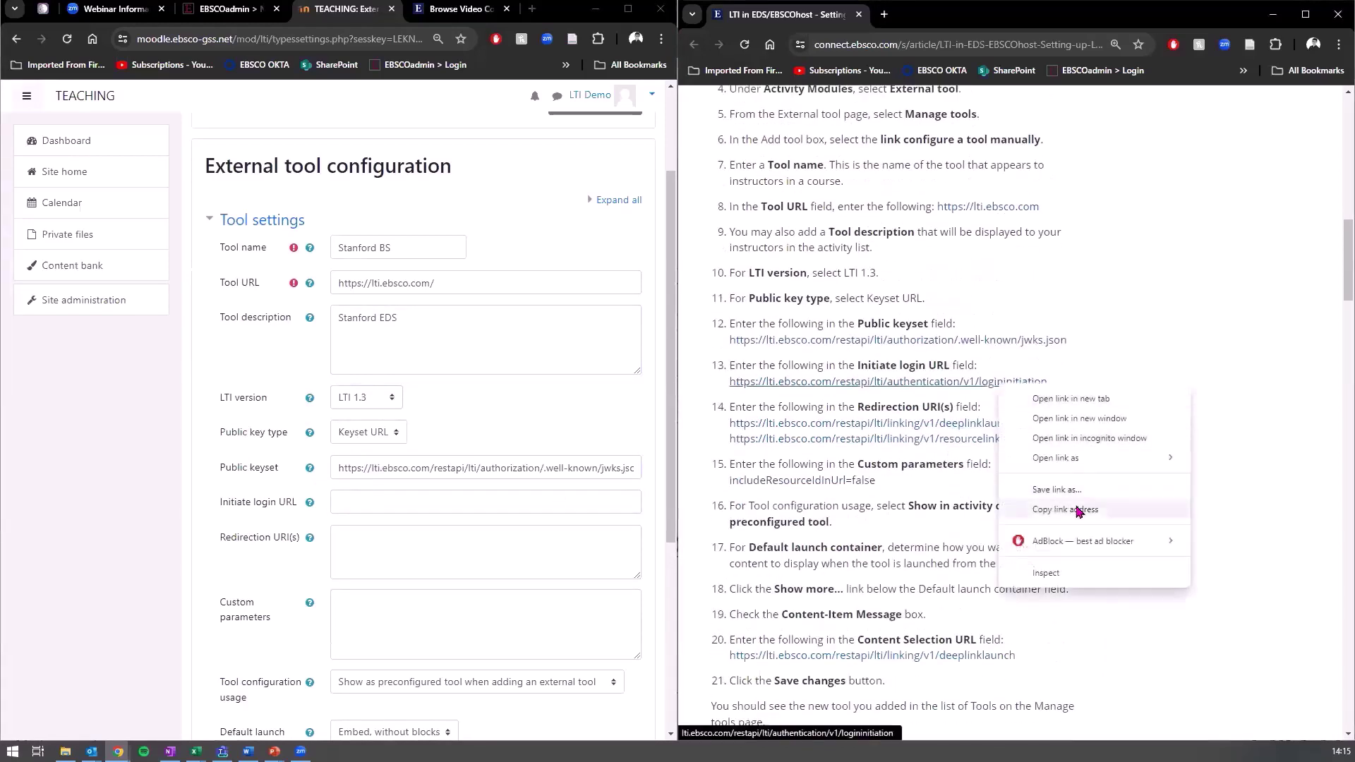
left_click(1080, 507)
left_click(370, 506)
key("ctrl+v")
Paste both redirection URLs into the Redirection URI(s) field
scroll(812, 452, "down", 1)
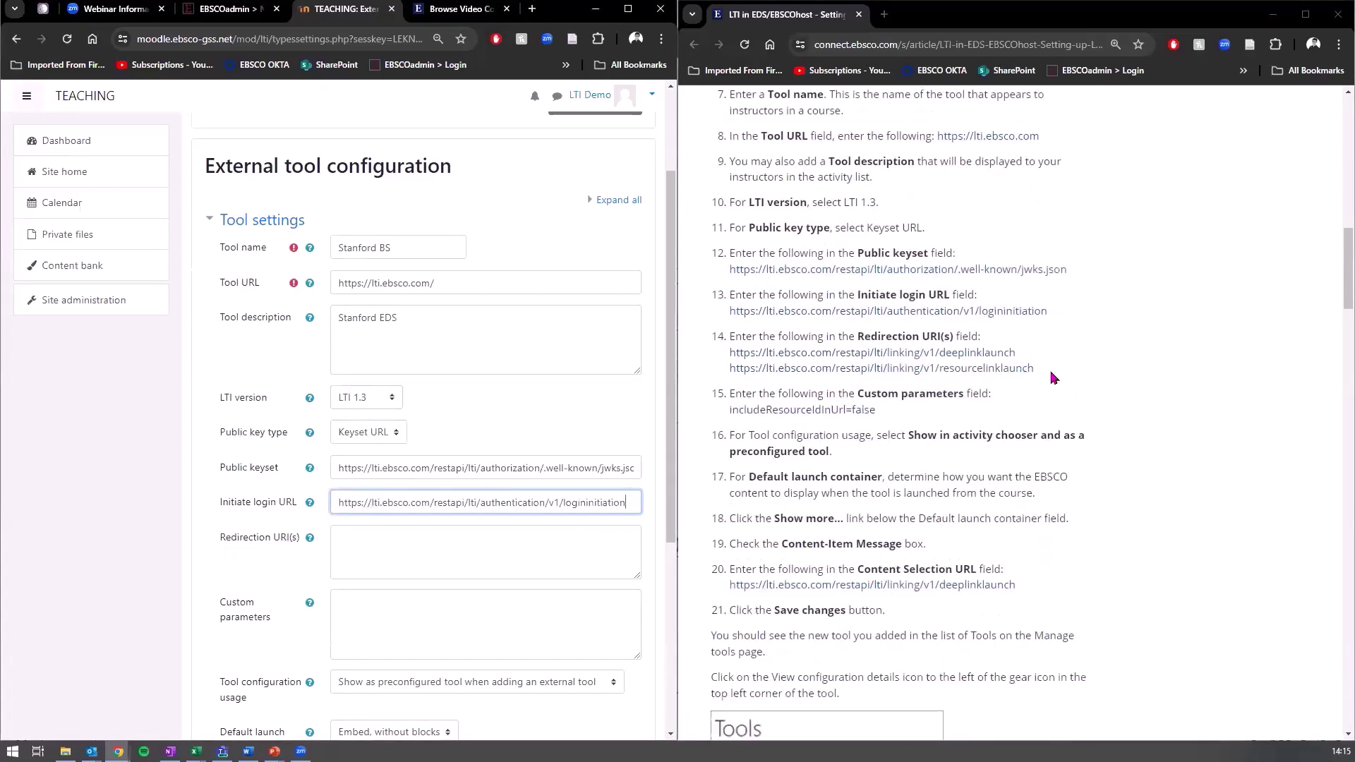
left_click_drag(1044, 372, 725, 362)
scroll(410, 487, "down", 1)
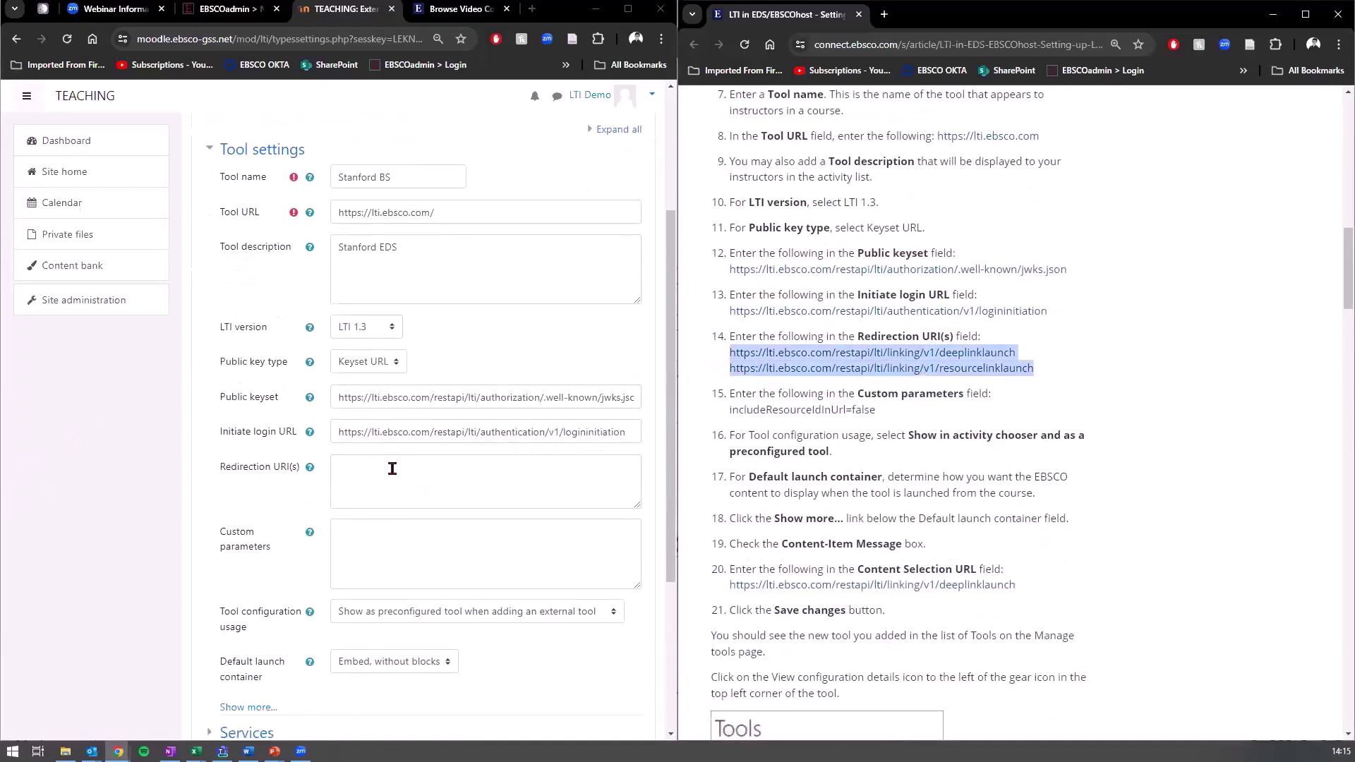
left_click(388, 468)
key("ctrl+v")
Add the custom parameter includeResourceIdInUrl=false
scroll(337, 335, "down", 2)
left_click(371, 429)
scroll(862, 424, "down", 1)
left_click(841, 333)
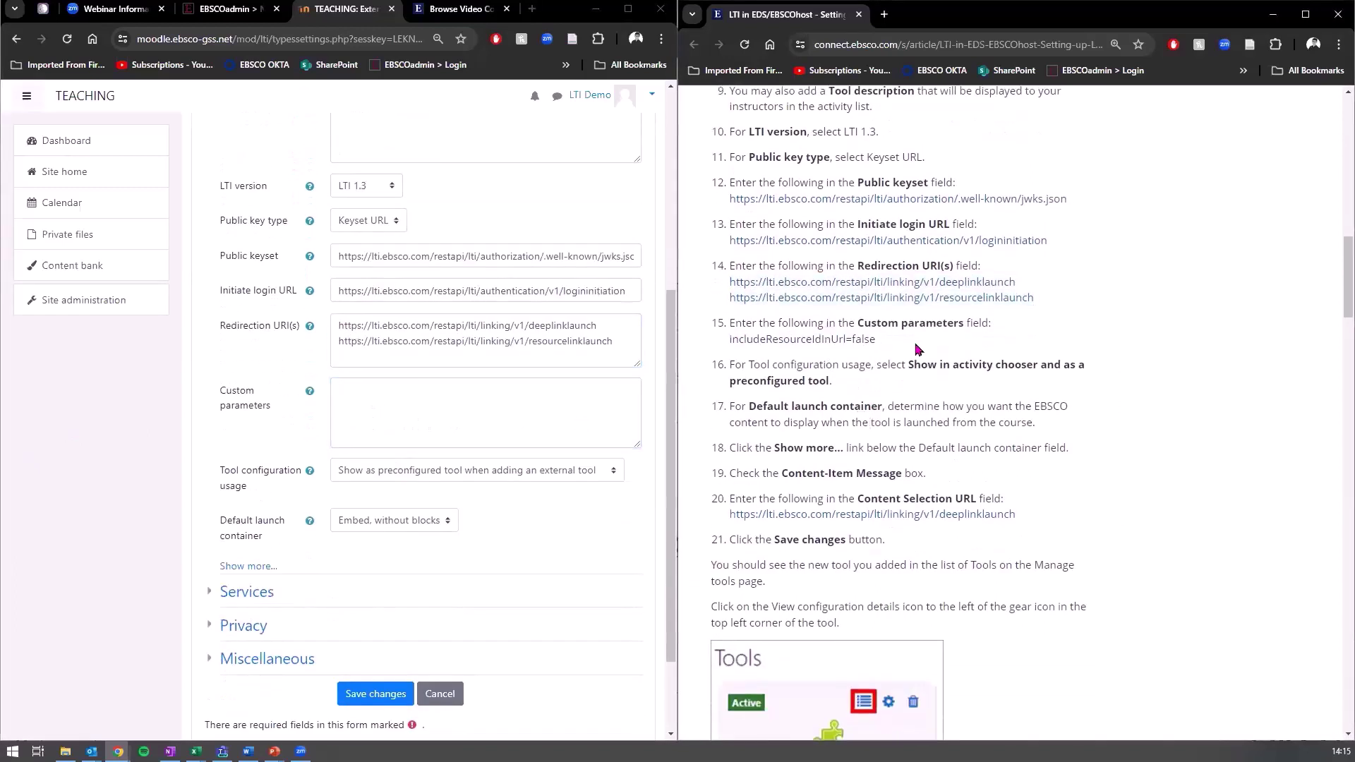
left_click_drag(921, 349, 692, 339)
left_click(414, 393)
key("ctrl+v")
scroll(750, 417, "down", 1)
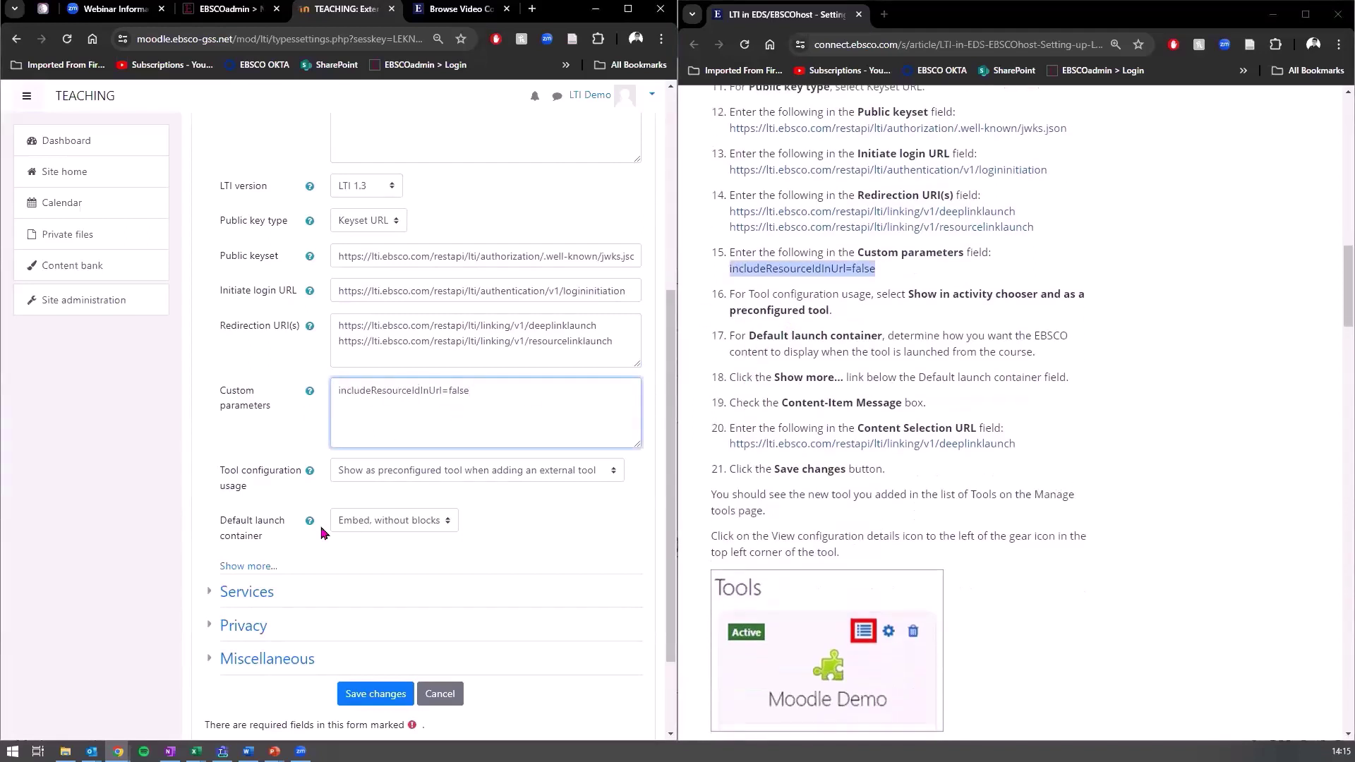
Set Tool configuration usage to 'Show in activity chooser and as a preconfigured tool'
left_click(324, 498)
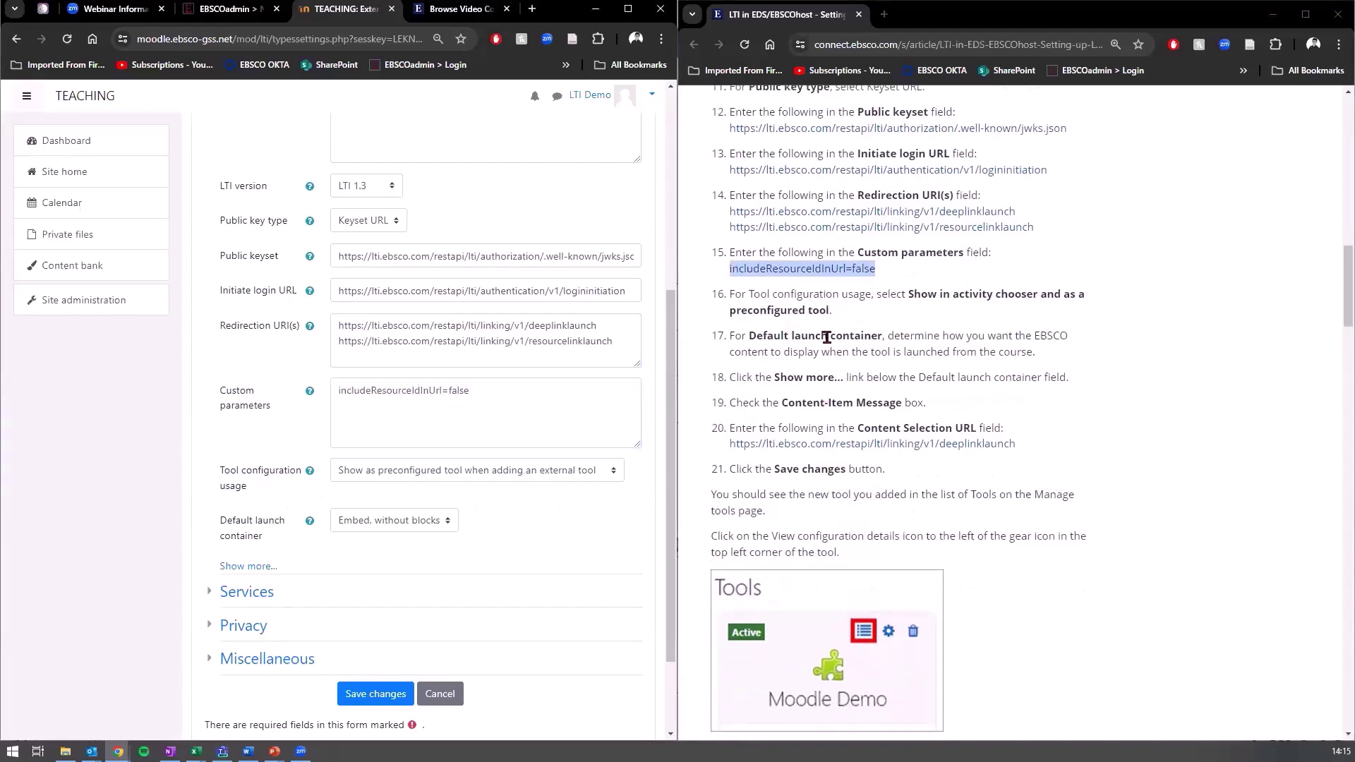
left_click_drag(750, 297, 950, 321)
left_click(997, 296)
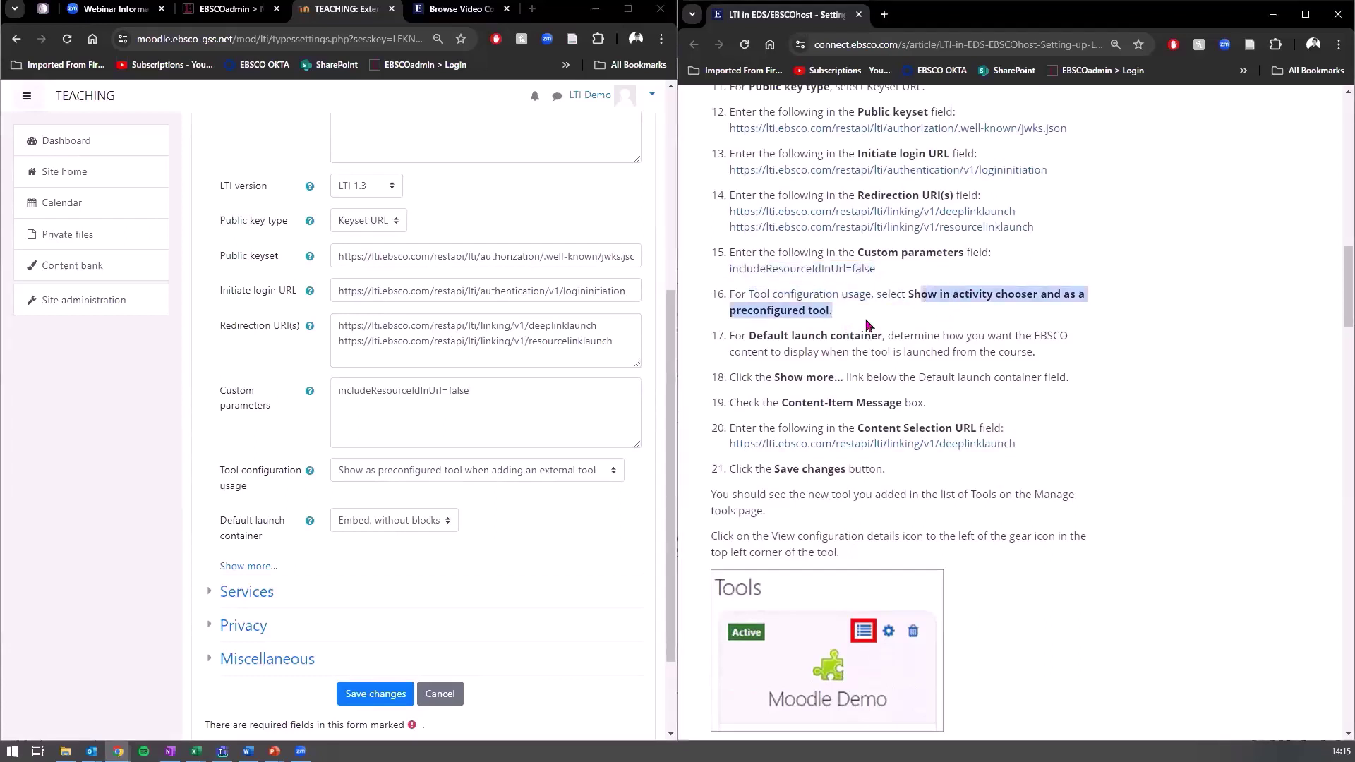
left_click(425, 474)
left_click(436, 520)
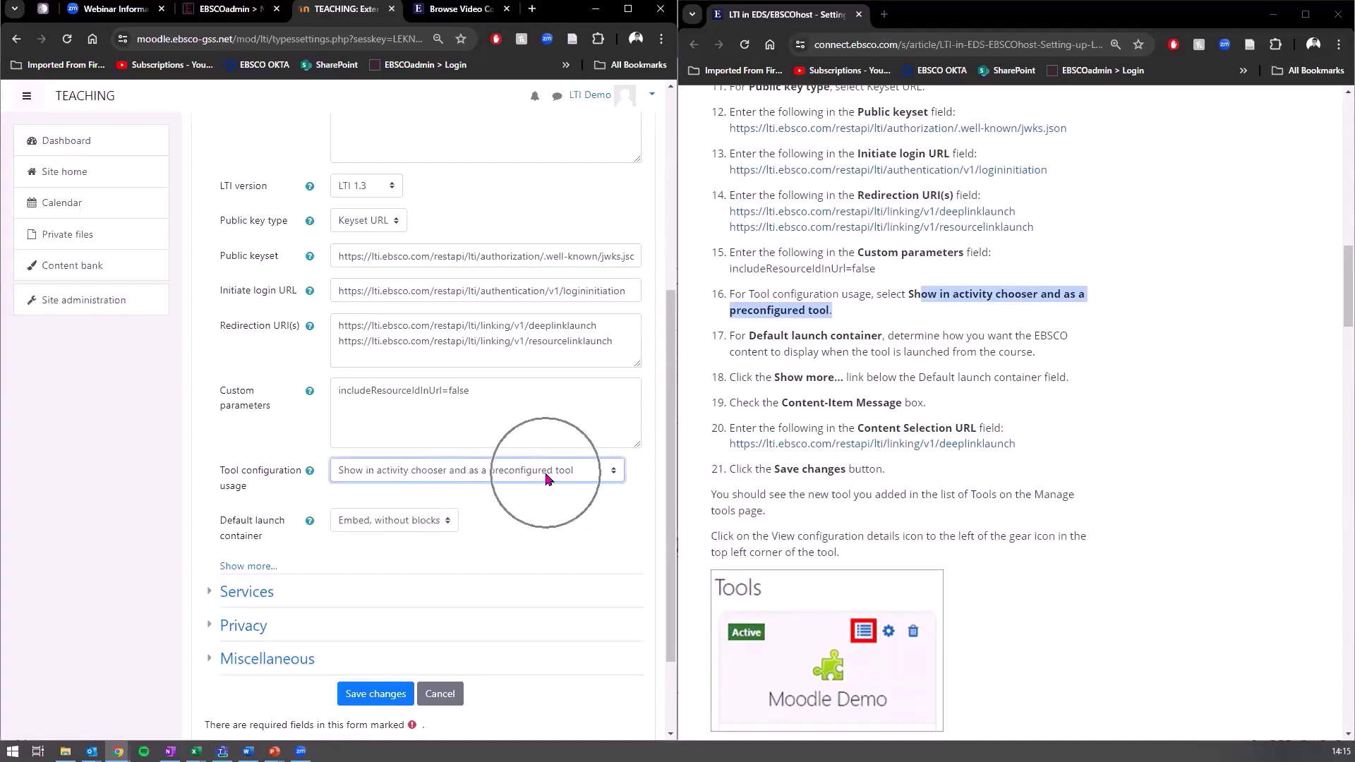
Keep the Default launch container set to 'Embed, without blocks'
left_click_drag(746, 337, 887, 340)
scroll(1017, 339, "down", 1)
left_click_drag(894, 265, 1011, 280)
left_click(1011, 280)
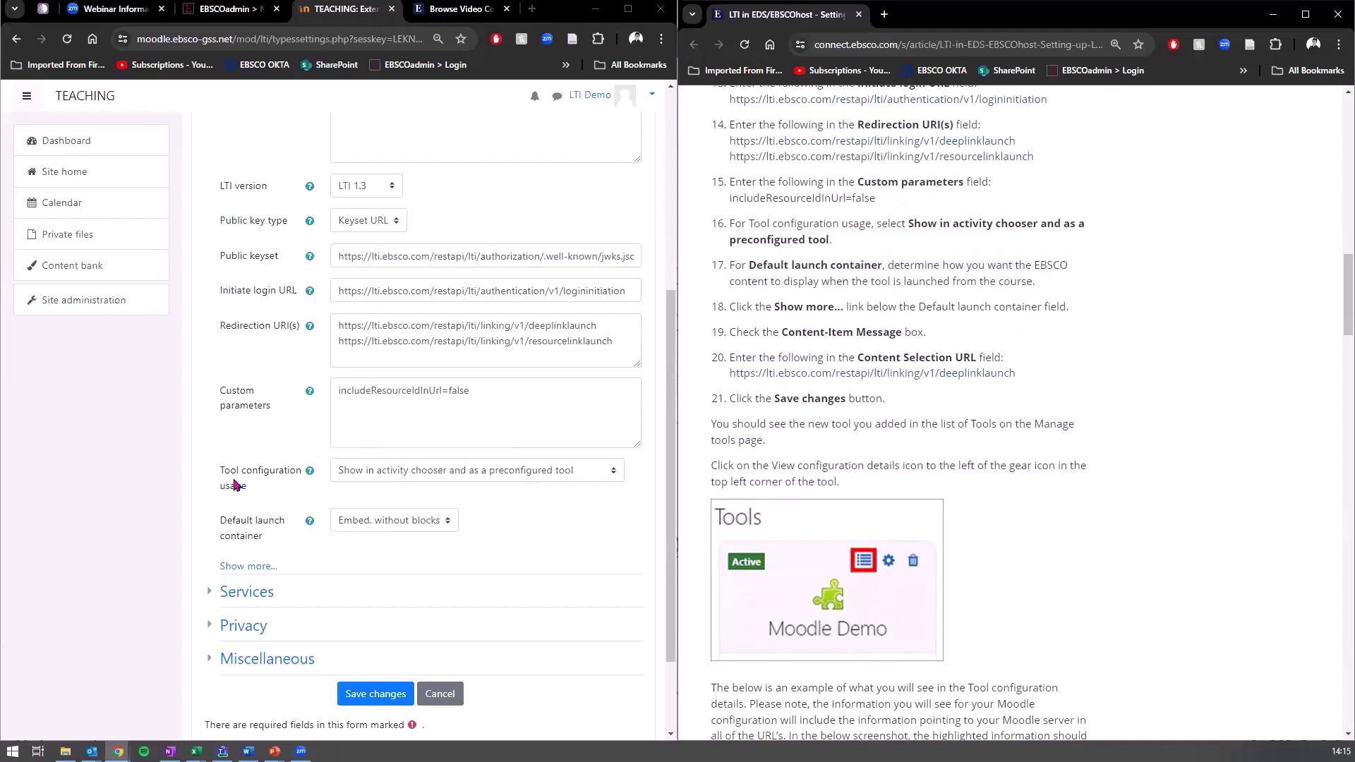
left_click_drag(220, 474, 256, 494)
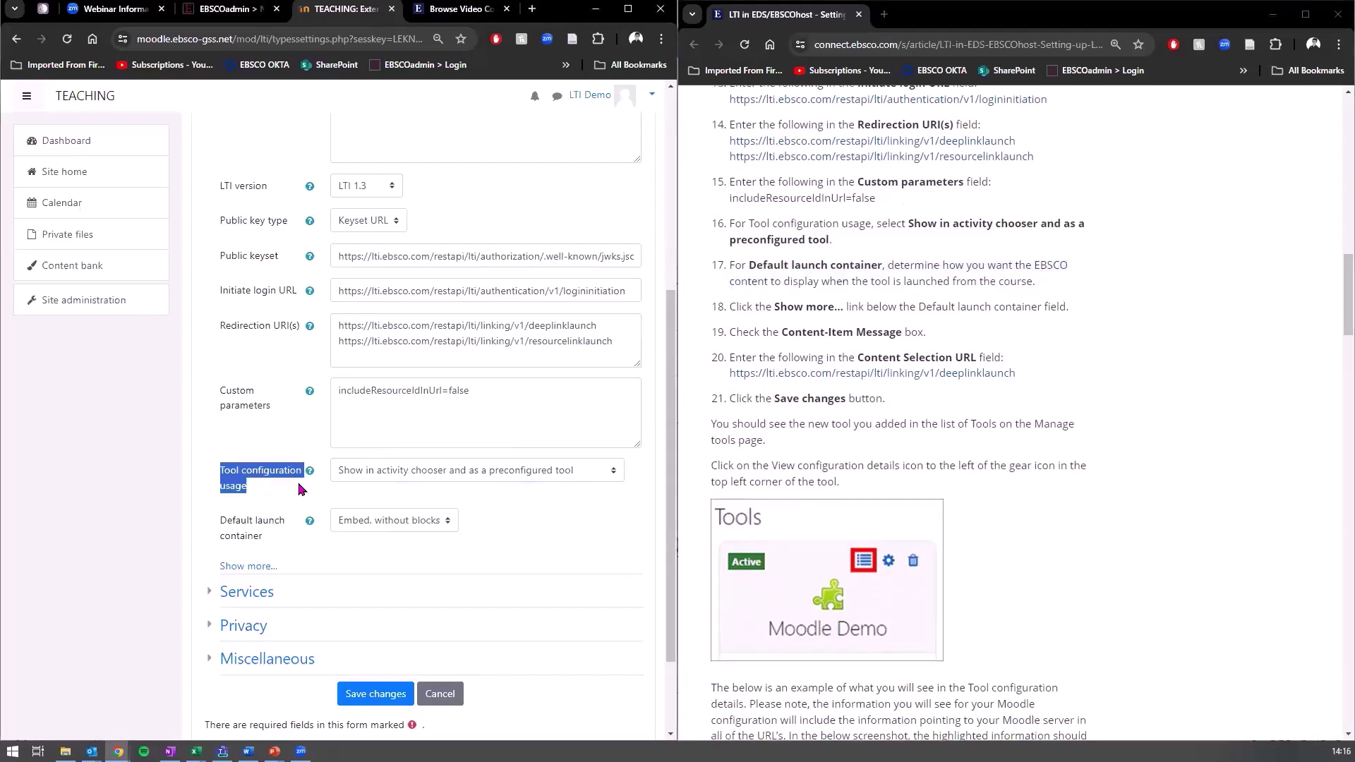
left_click_drag(219, 522, 271, 544)
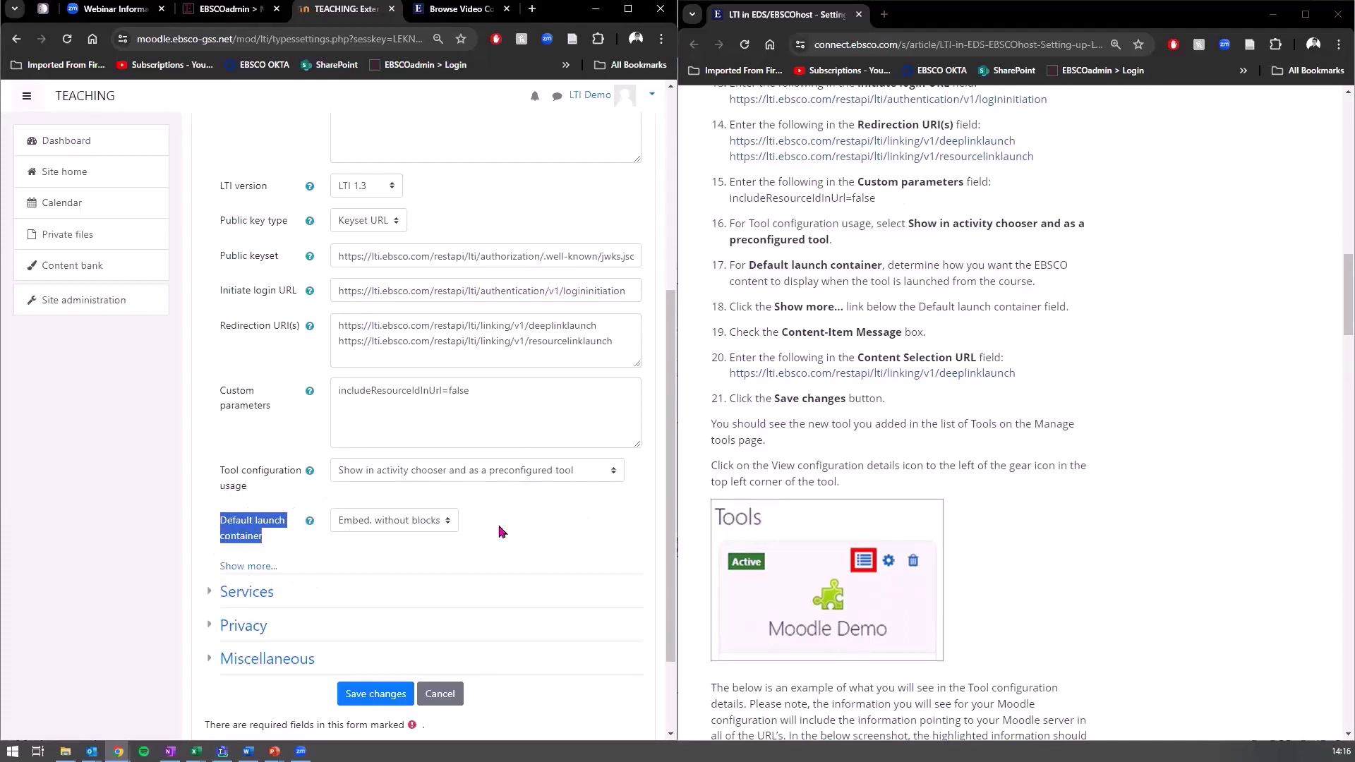
left_click(444, 523)
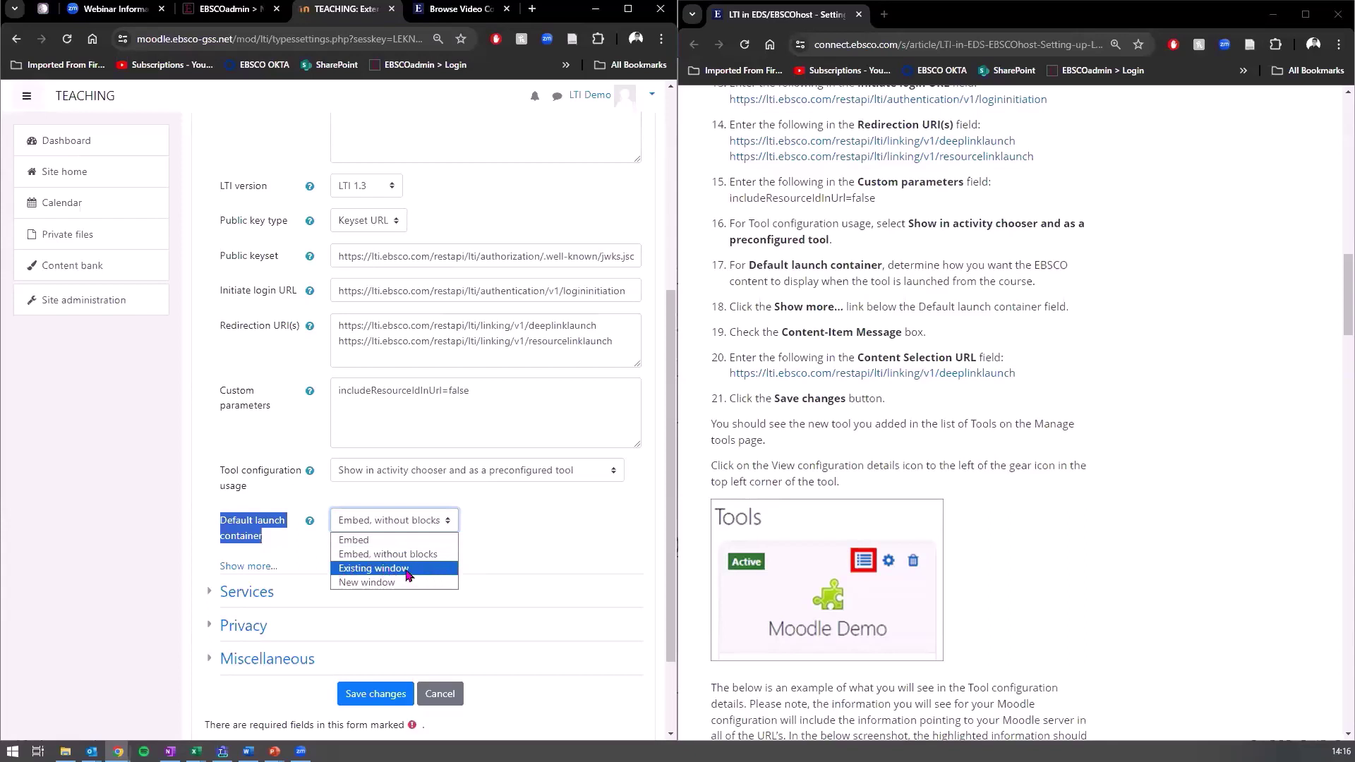
left_click(392, 554)
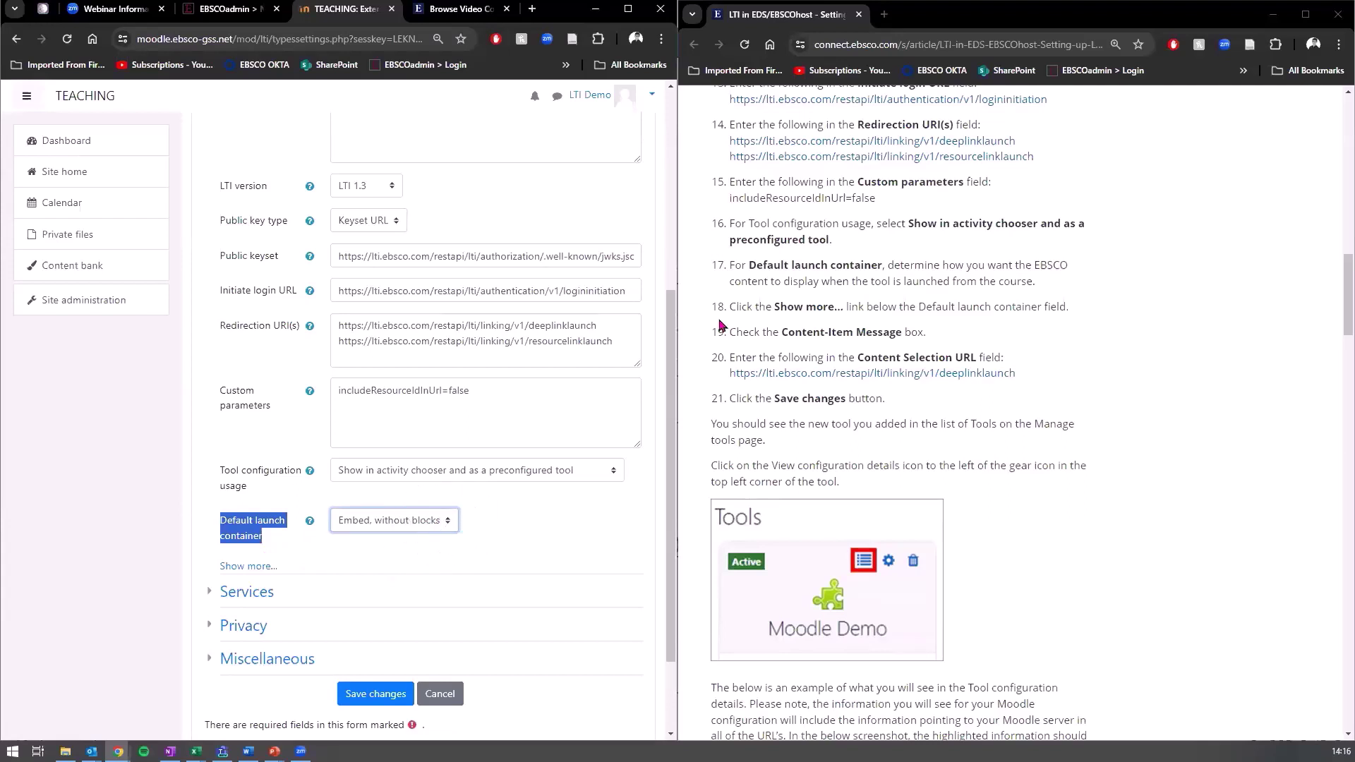
Enable Content-Item Message and paste the EBSCO deeplinklaunch URL as the Content Selection URL
left_click(794, 309)
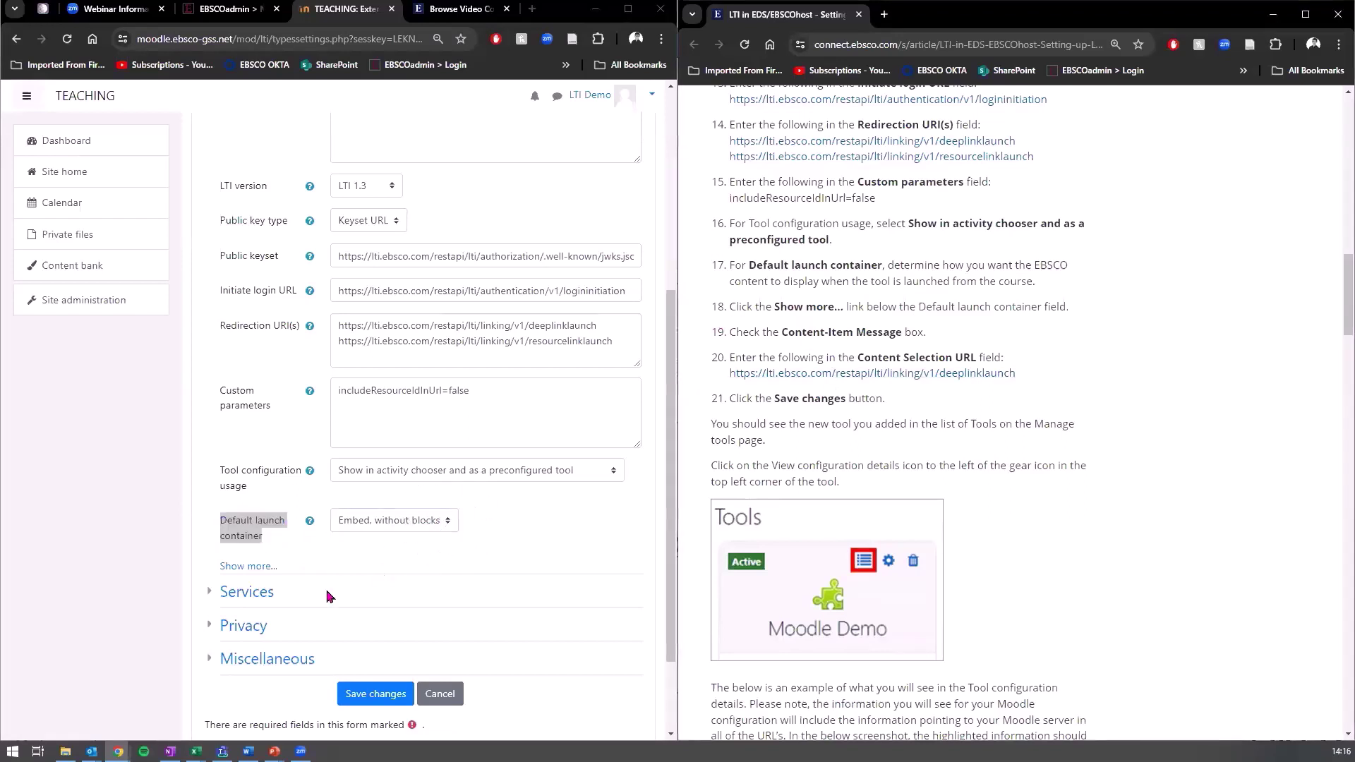
left_click(258, 570)
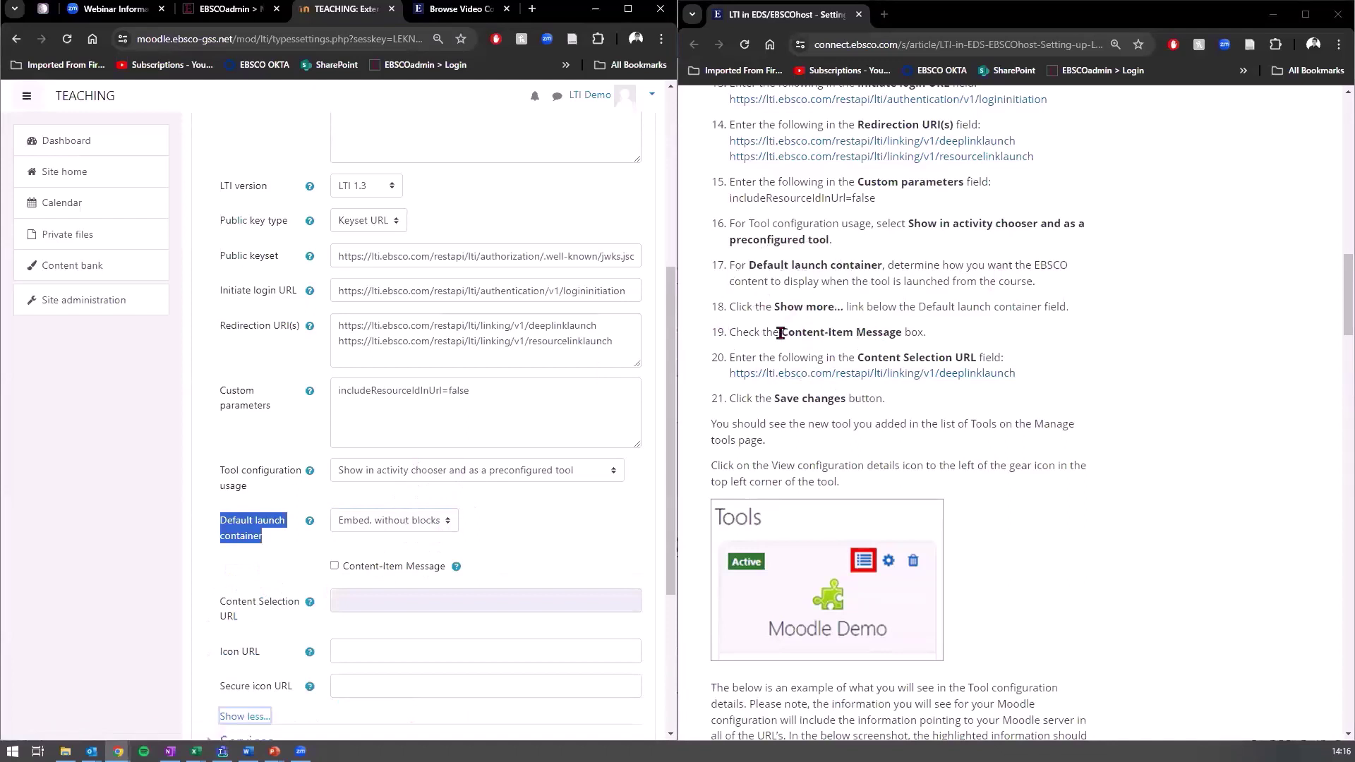
left_click_drag(781, 333, 896, 331)
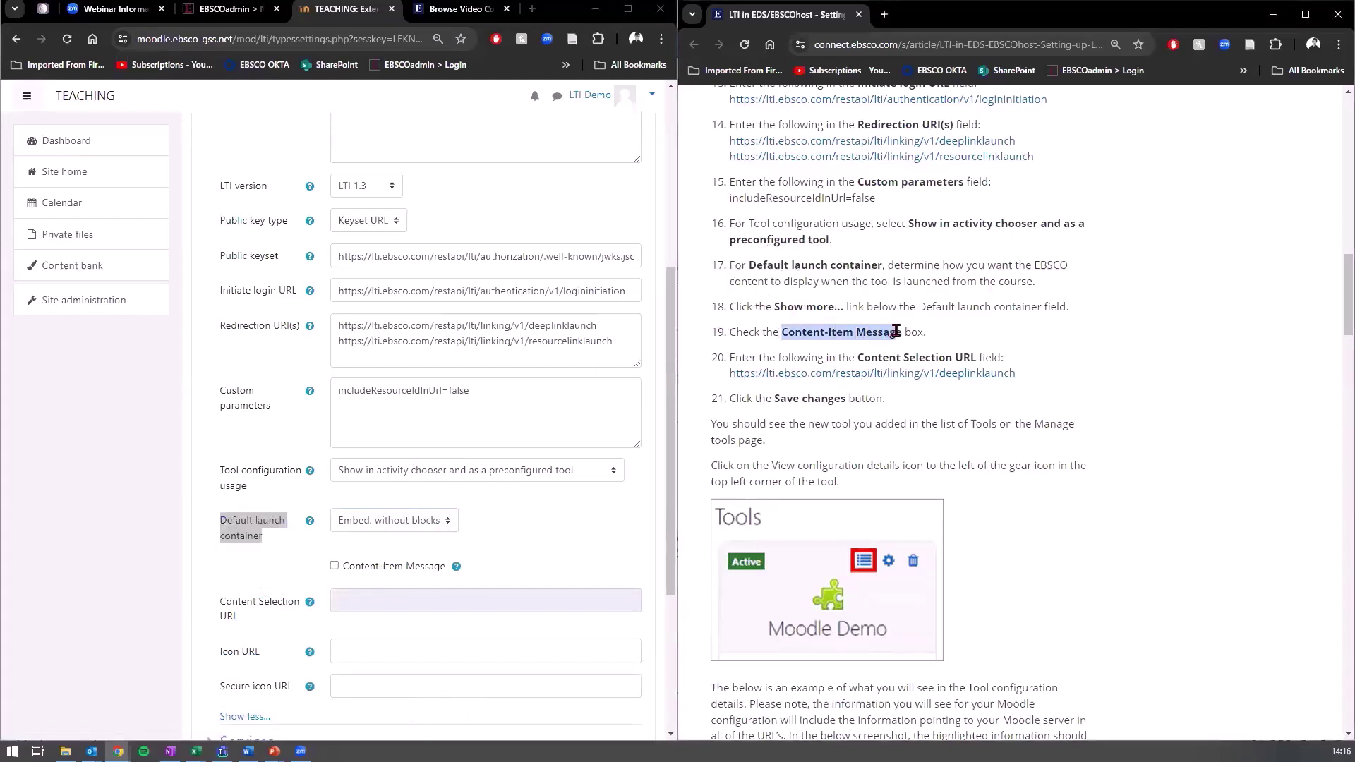
left_click(334, 566)
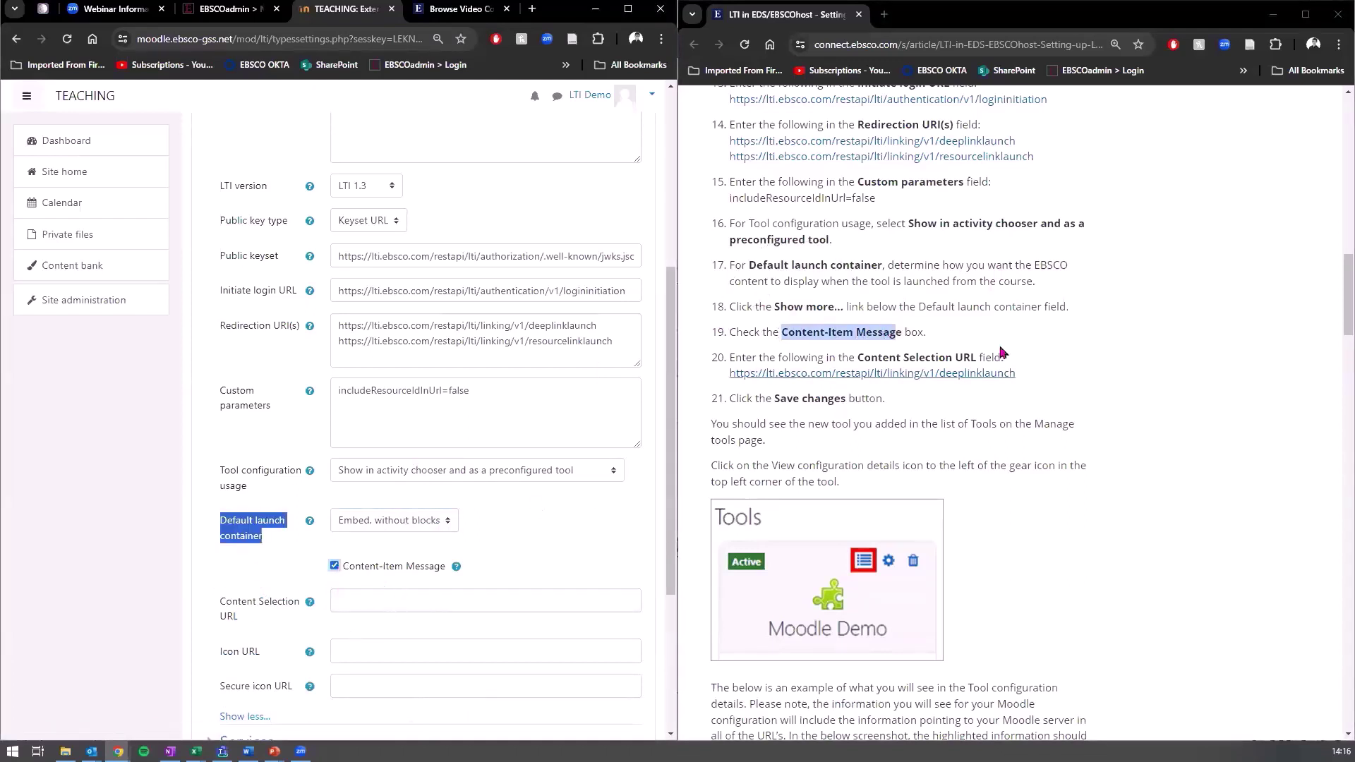
left_click_drag(1017, 373, 716, 381)
key("ctrl+c")
left_click(377, 600)
key("ctrl+v")
Save the external tool configuration
scroll(382, 603, "down", 3)
scroll(382, 602, "down", 1)
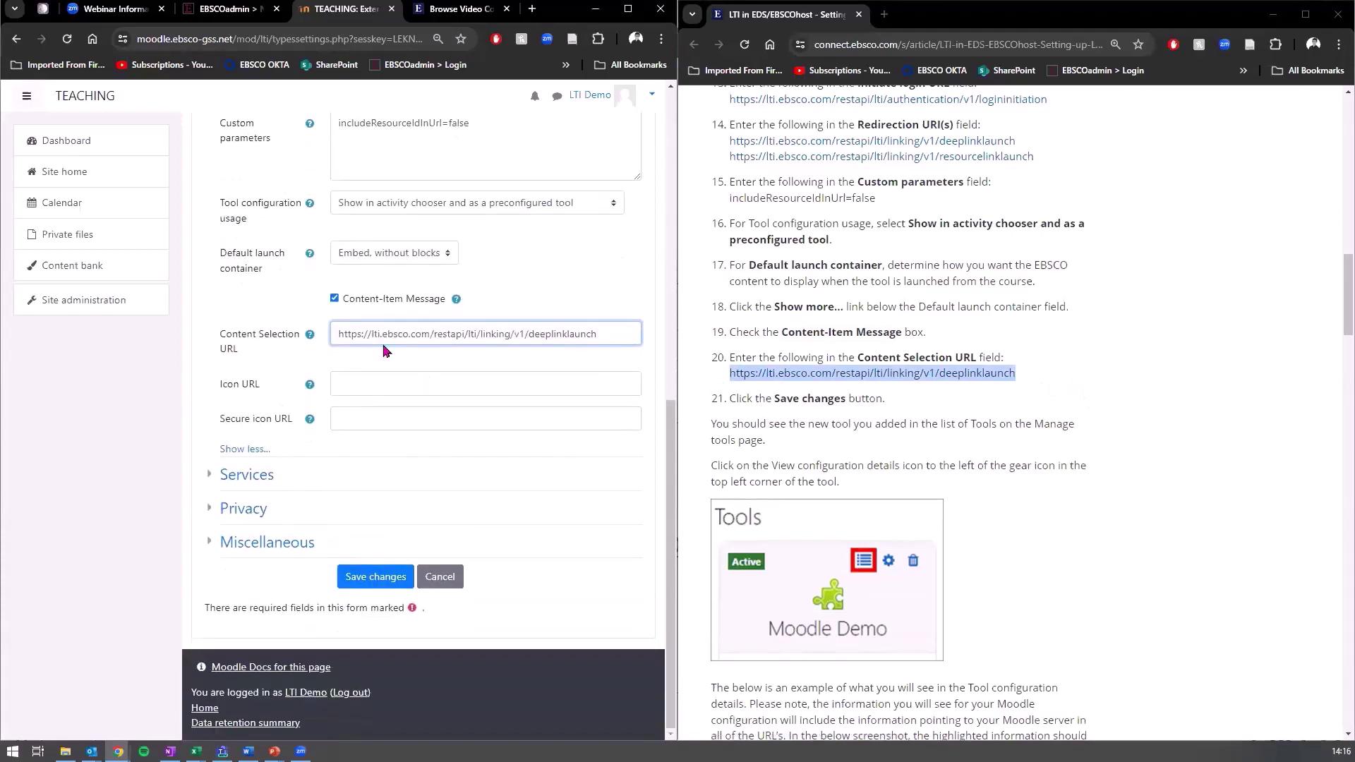
left_click(394, 385)
scroll(819, 393, "down", 1)
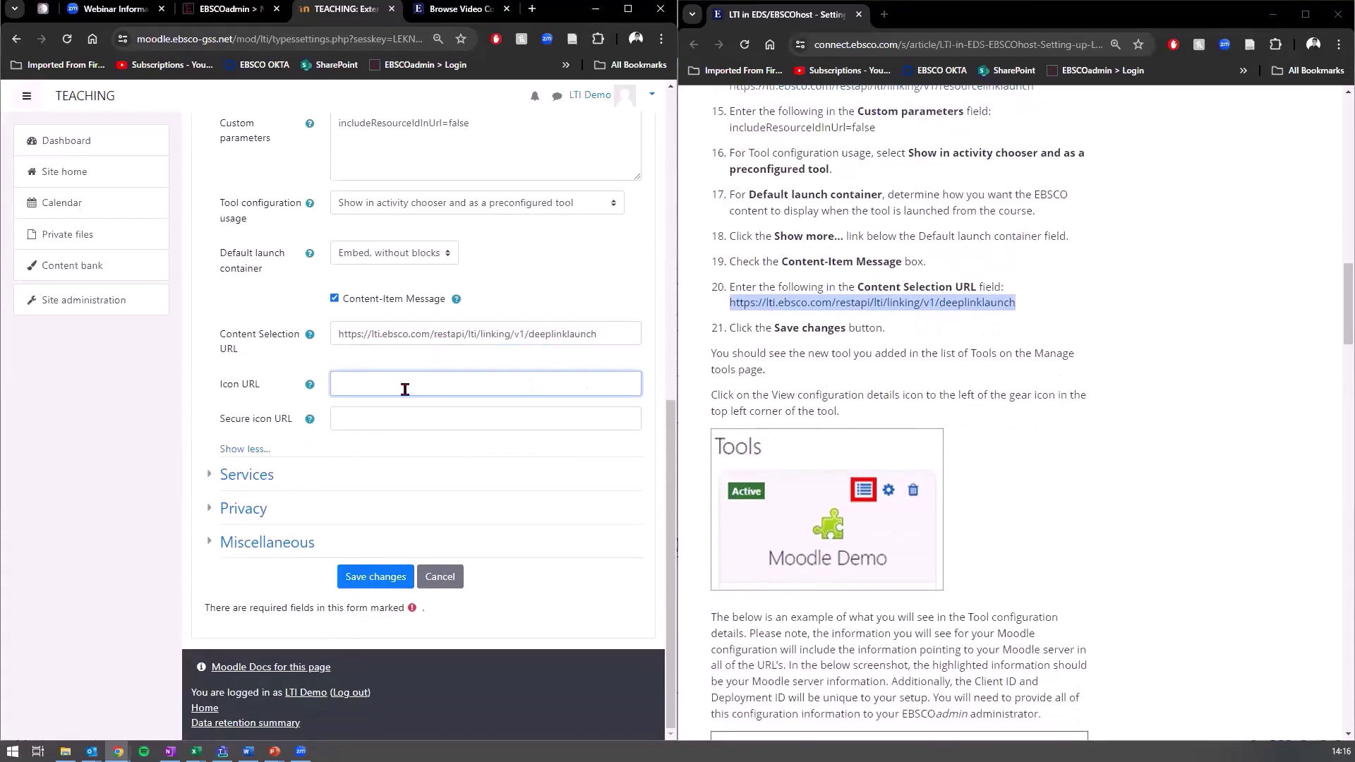
scroll(727, 283, "down", 1)
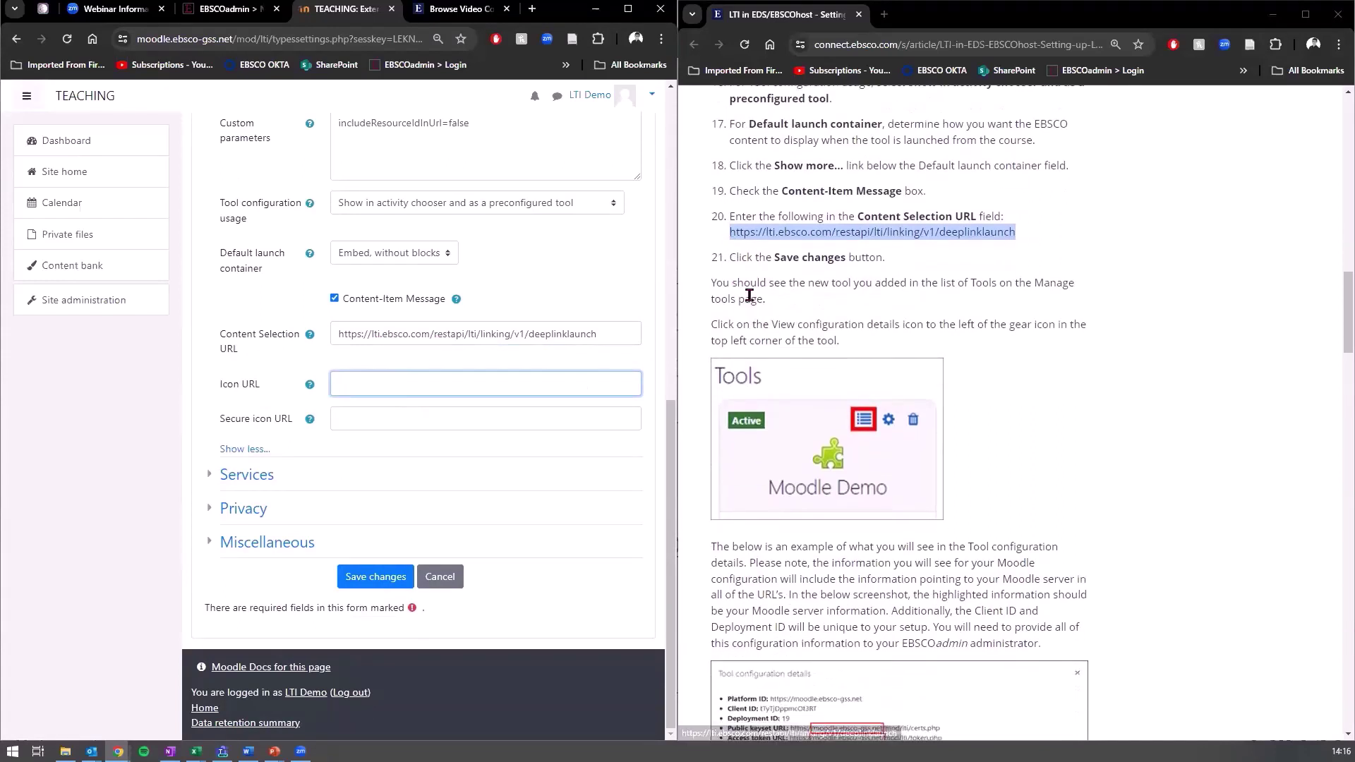
scroll(881, 388, "down", 1)
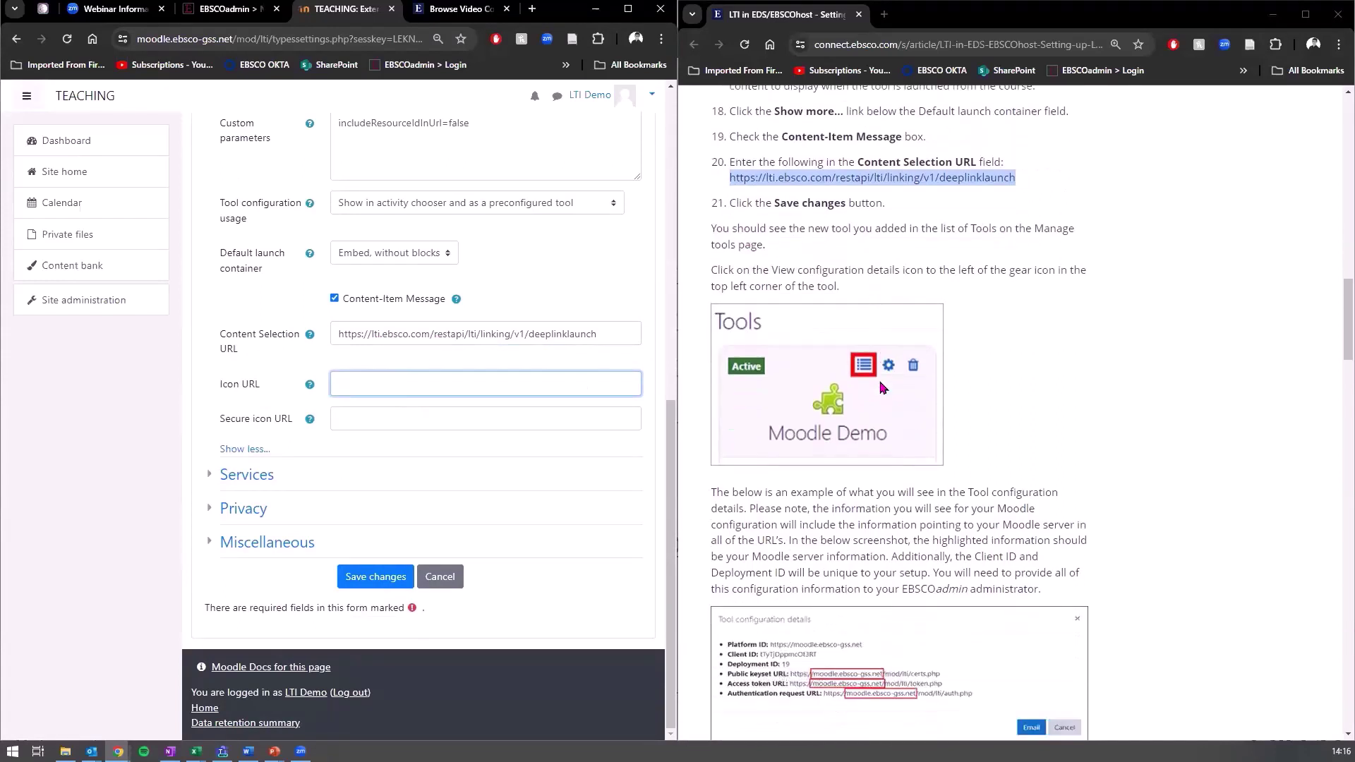
left_click(385, 580)
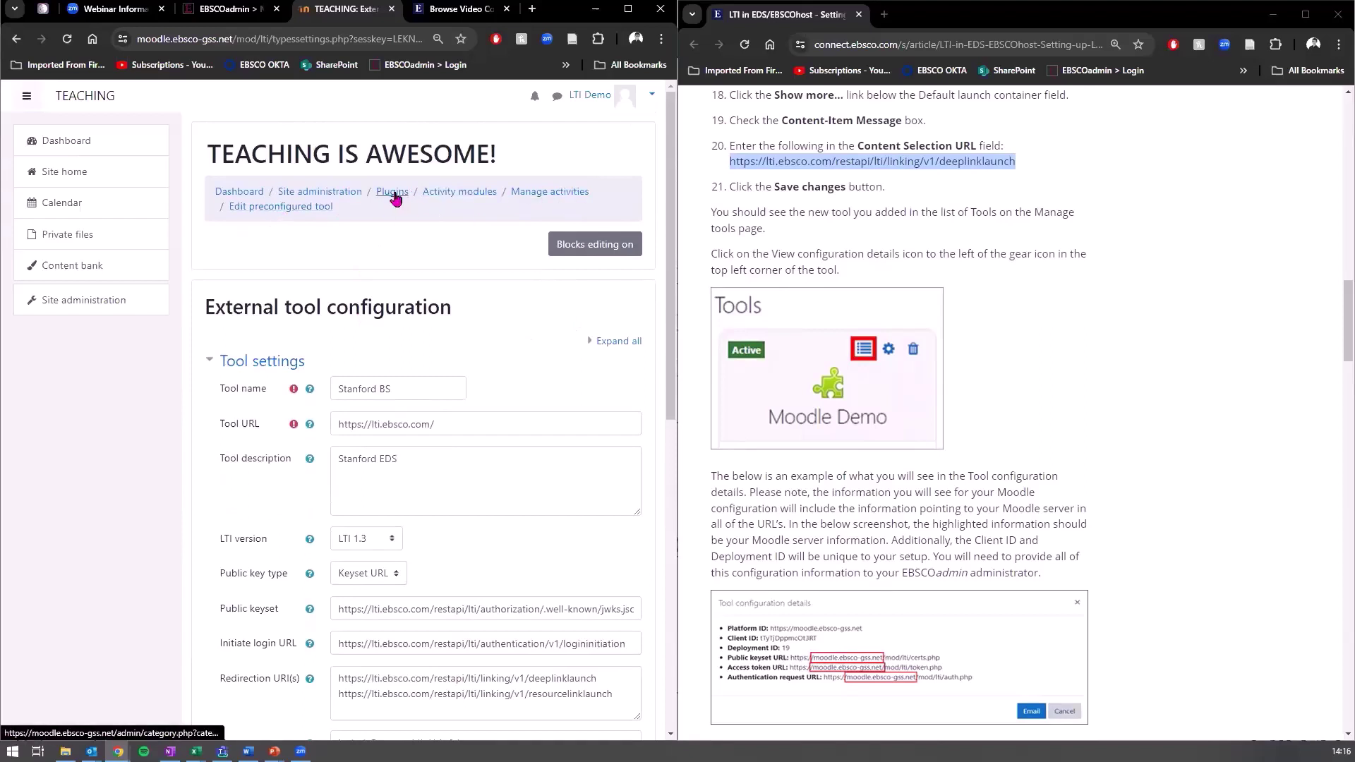
Leave the tool configuration page and return to Site administration's Plugins list
left_click(561, 192)
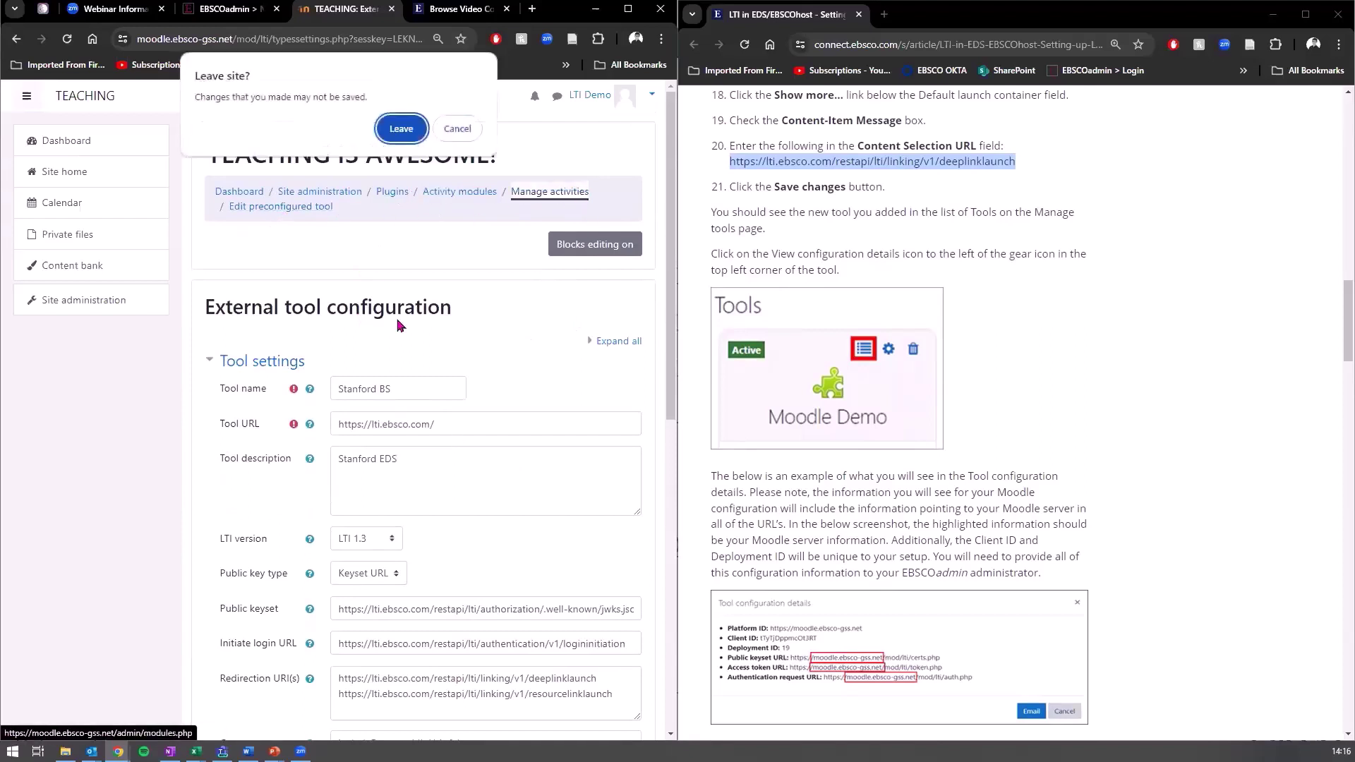
left_click(402, 129)
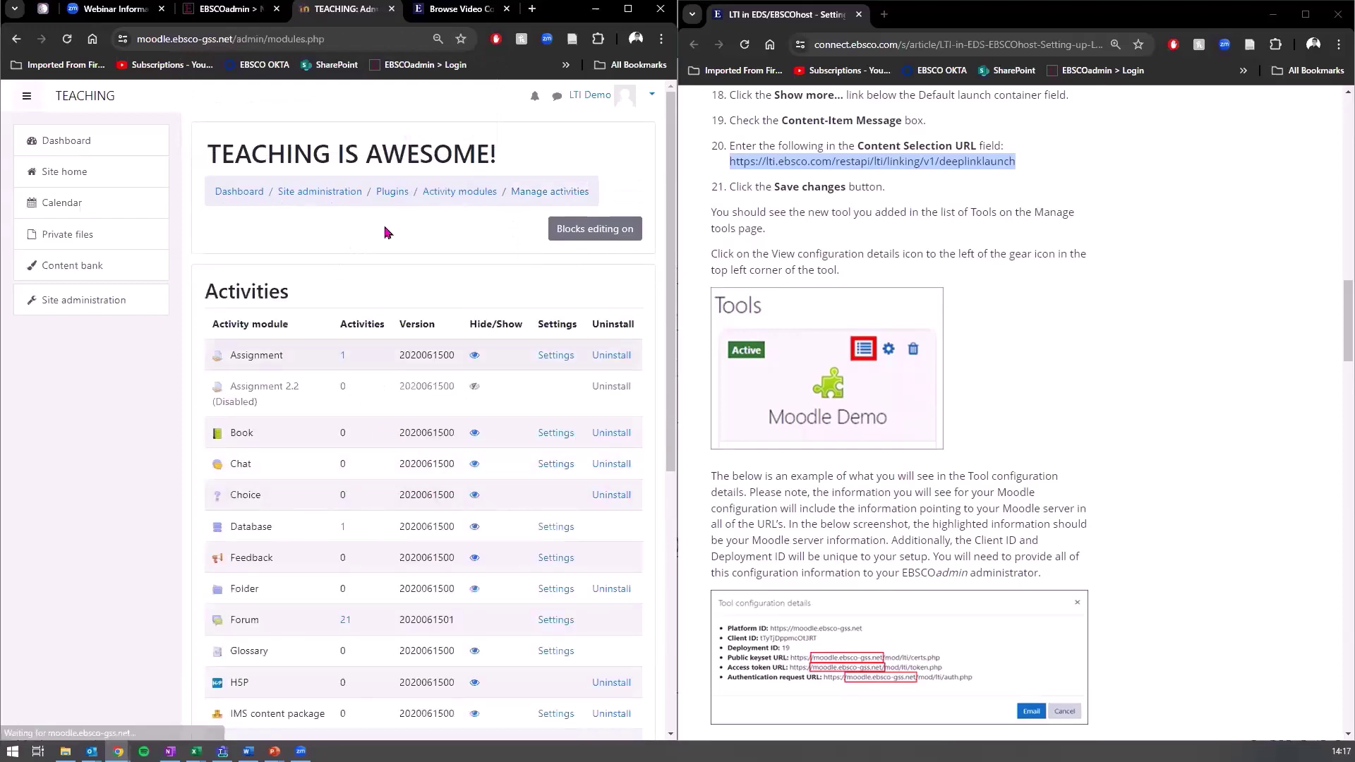
left_click(445, 194)
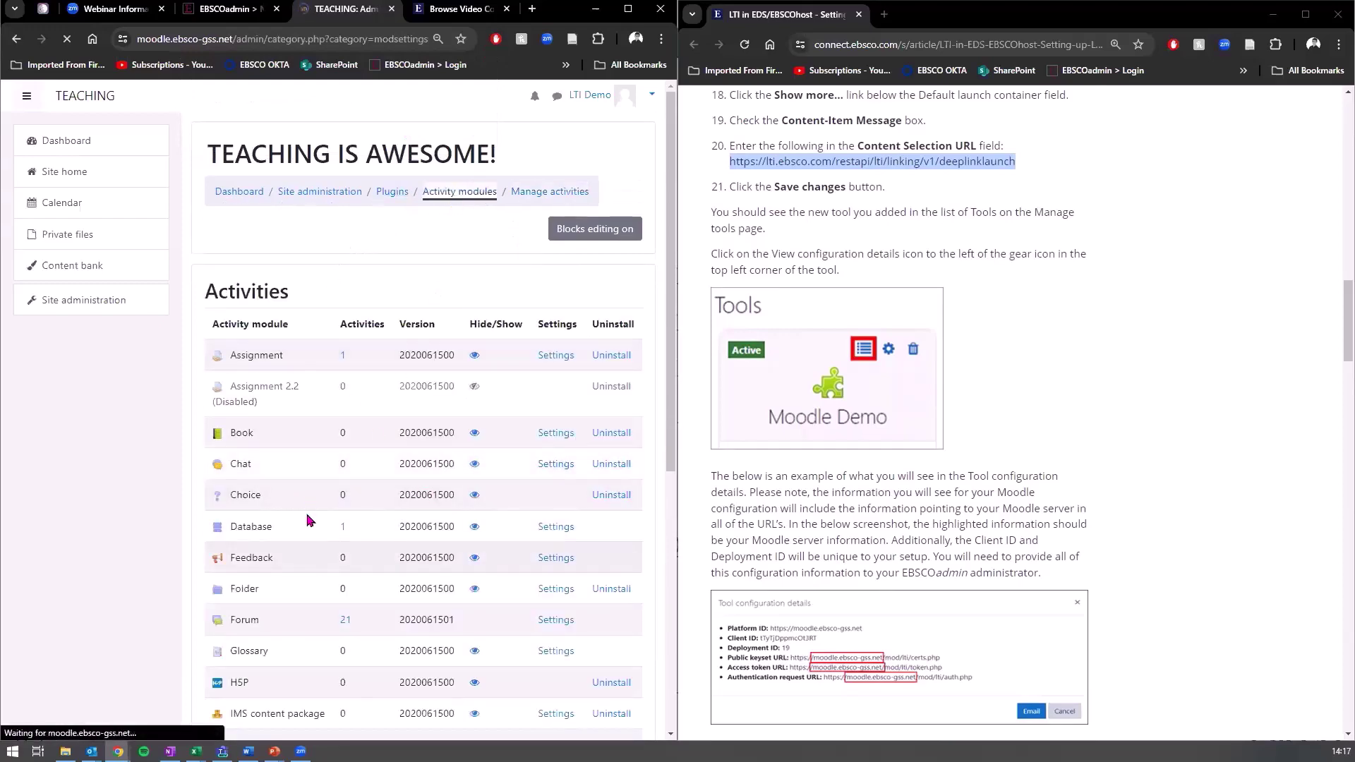
left_click(392, 191)
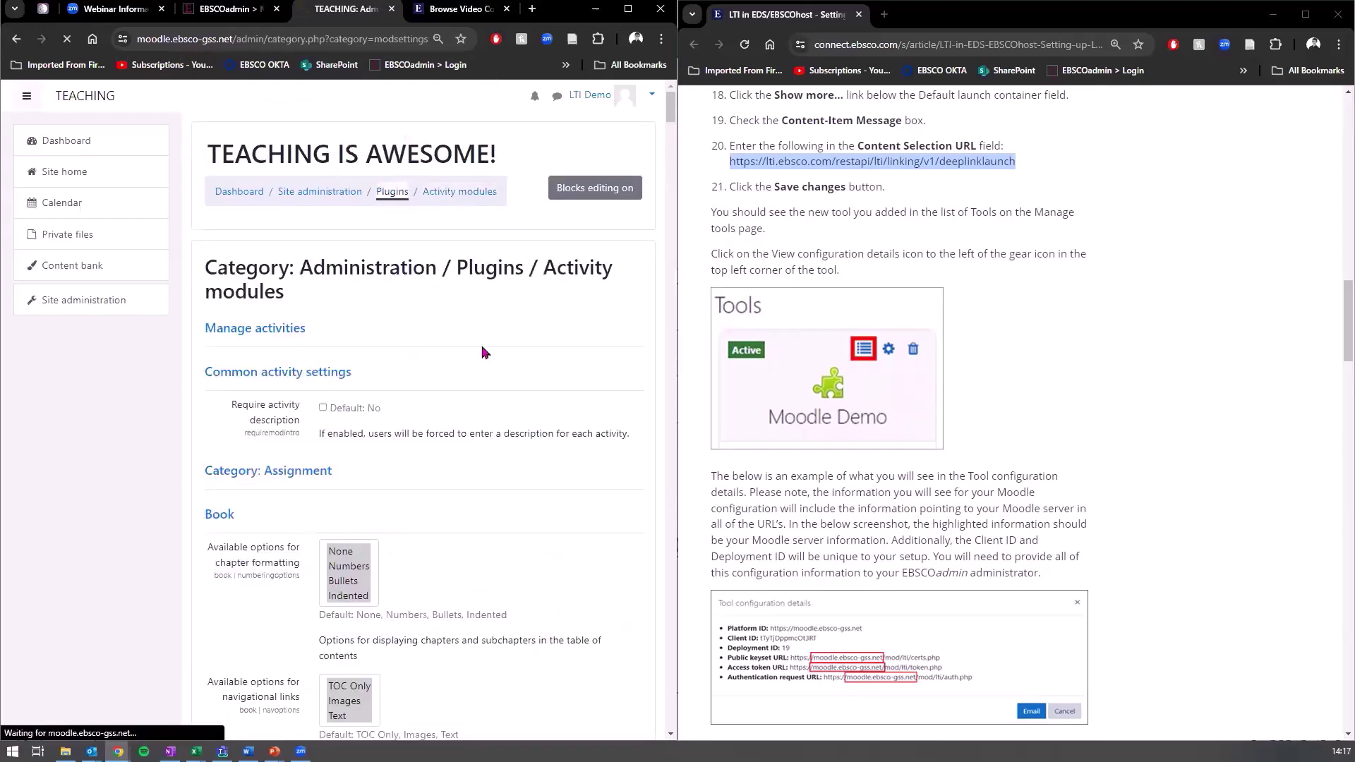
scroll(514, 421, "down", 5)
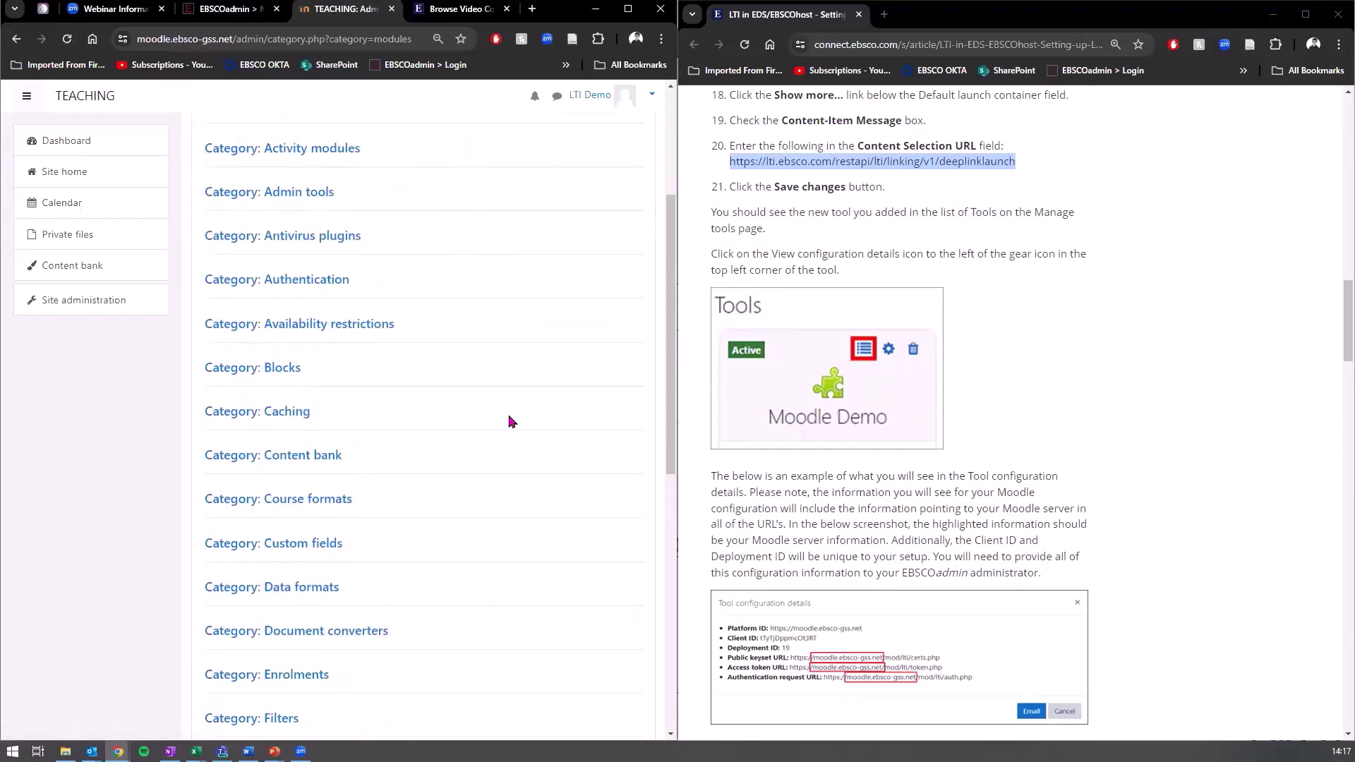
scroll(512, 421, "up", 5)
left_click(70, 300)
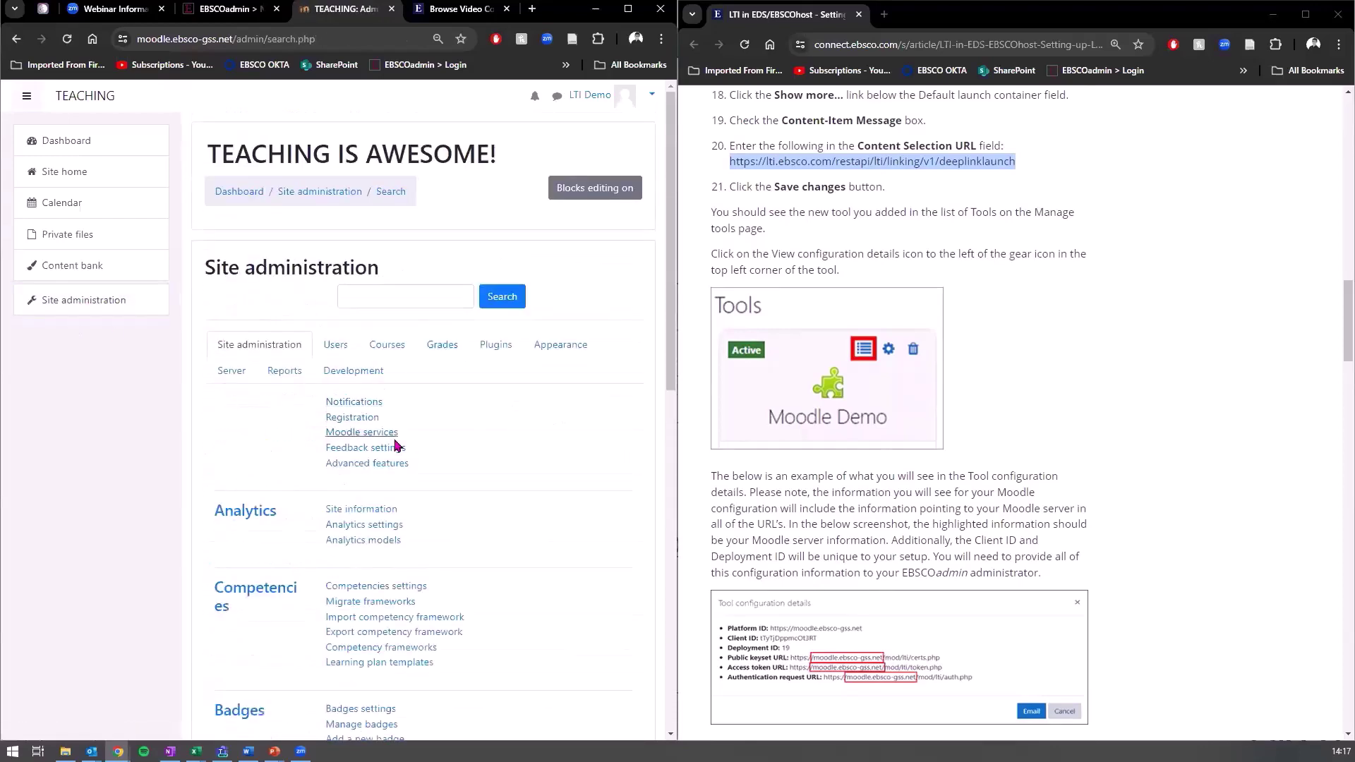
left_click(496, 346)
Open External tool > Manage tools and scroll to the EBSCO Resources tool card
scroll(496, 469, "down", 5)
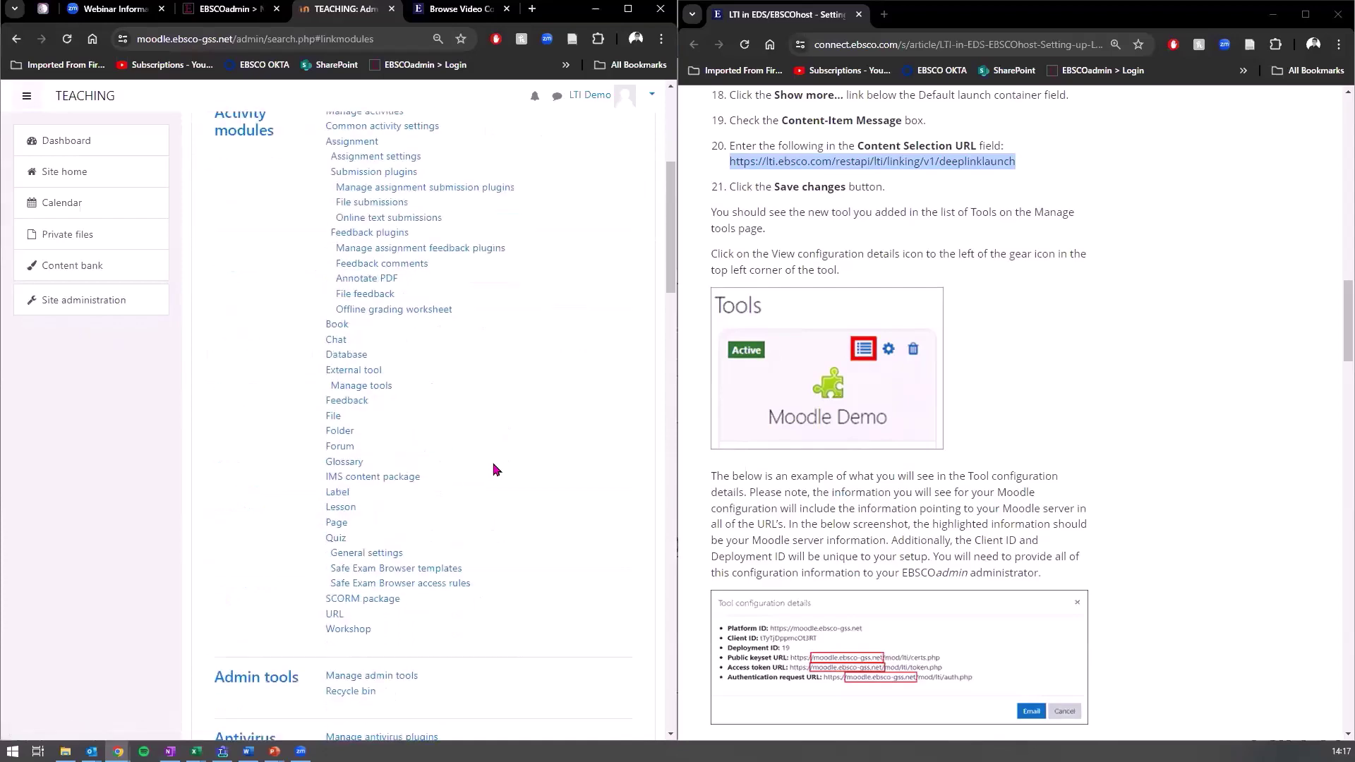
left_click(374, 385)
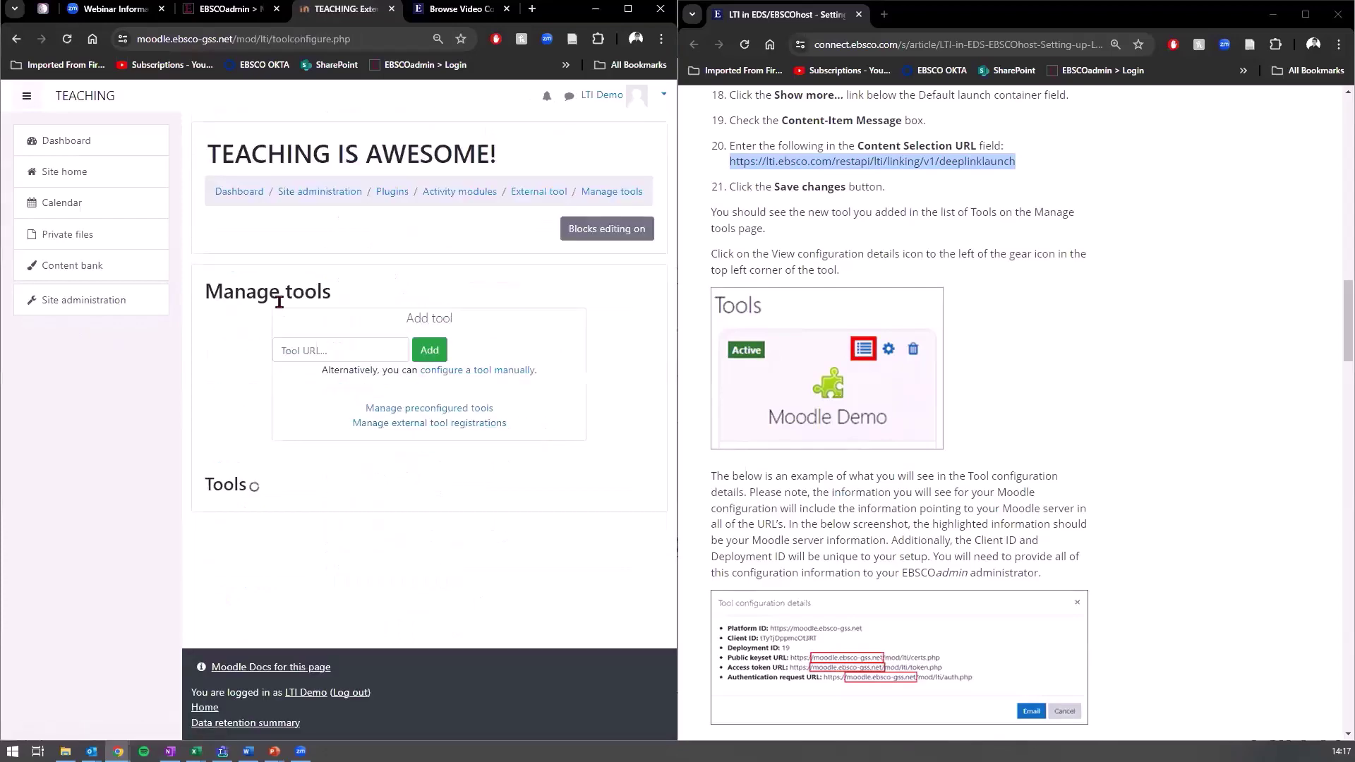
scroll(348, 362, "down", 10)
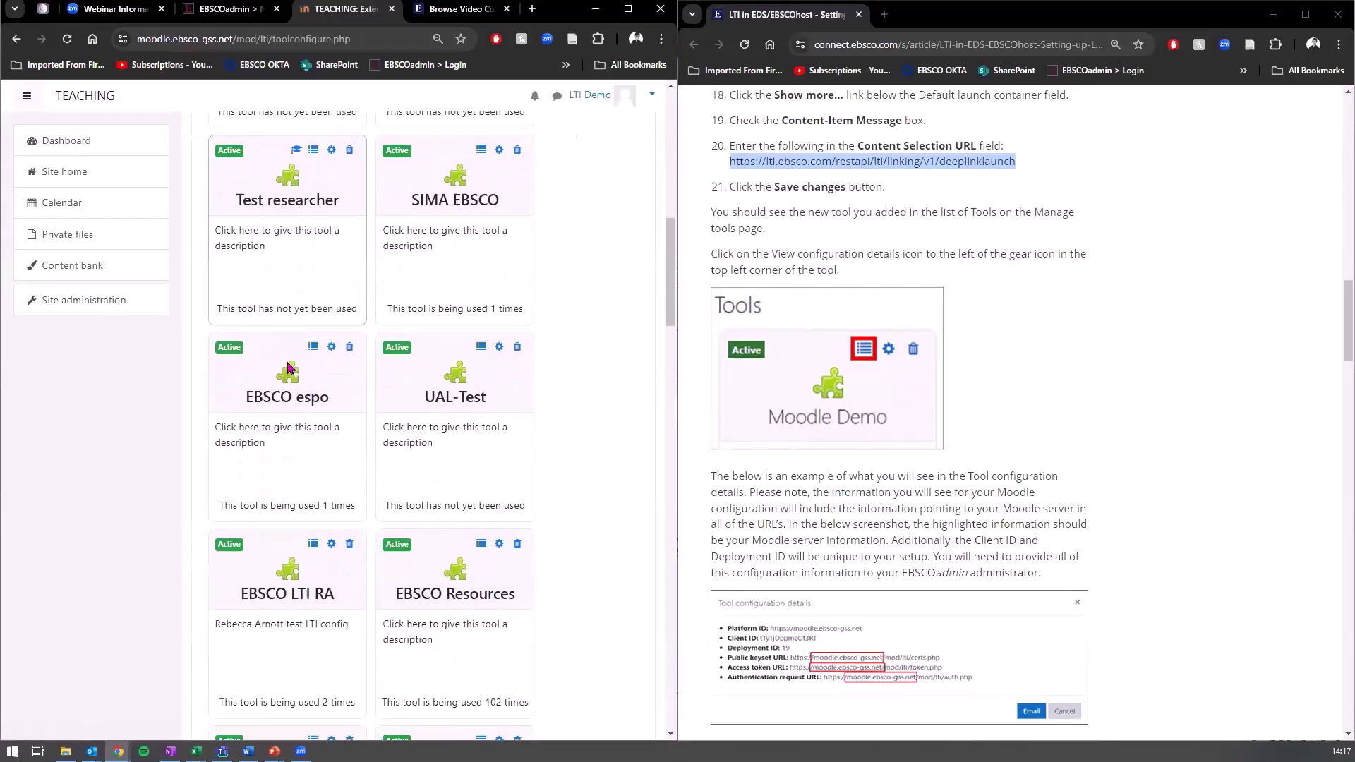
scroll(466, 381, "down", 5)
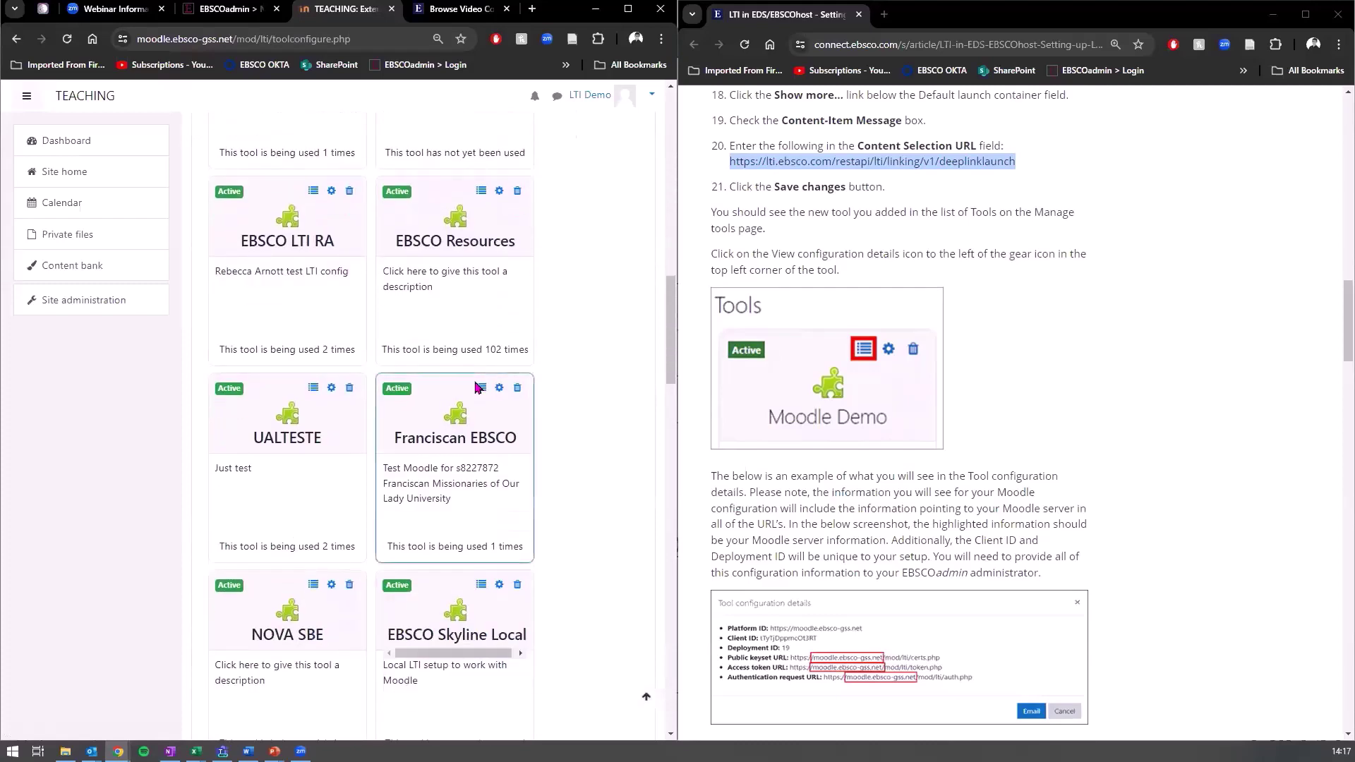
scroll(521, 240, "down", 1)
scroll(521, 240, "up", 1)
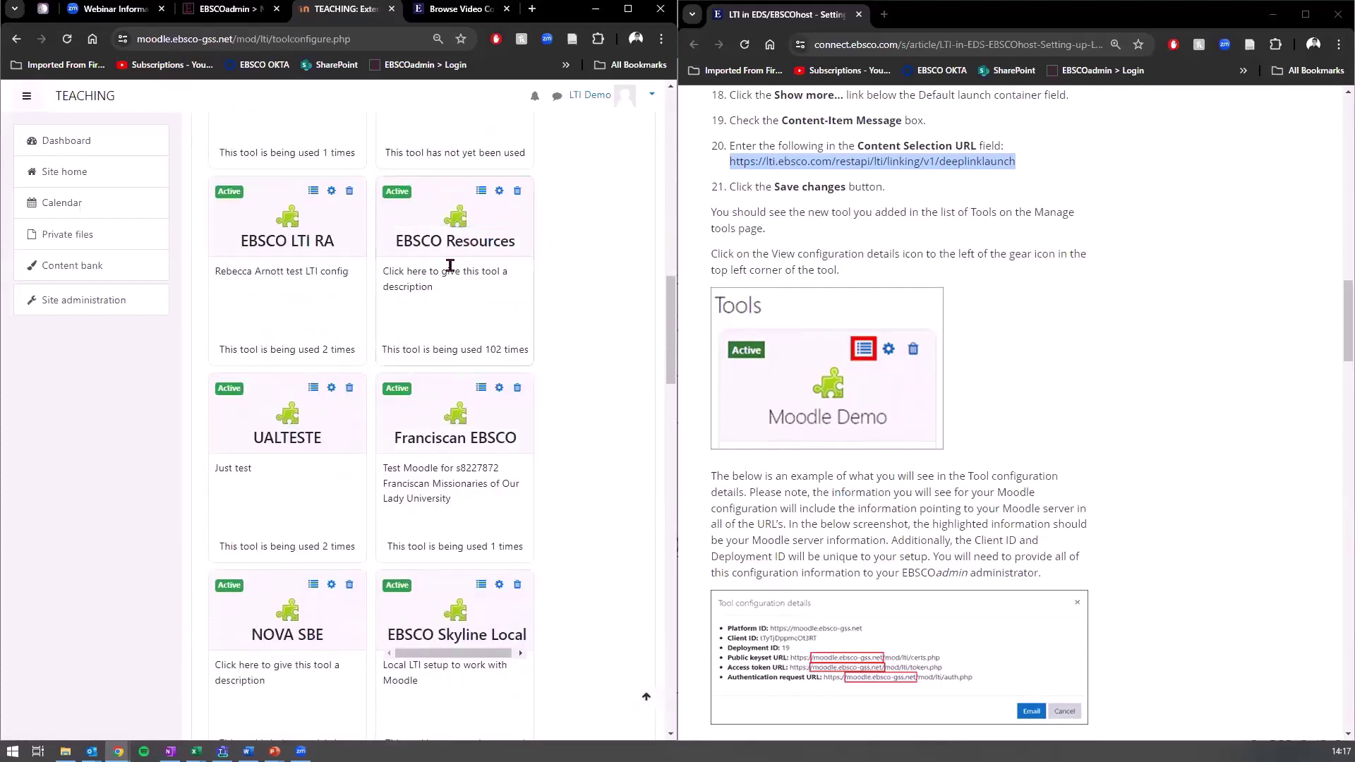
scroll(713, 256, "down", 1)
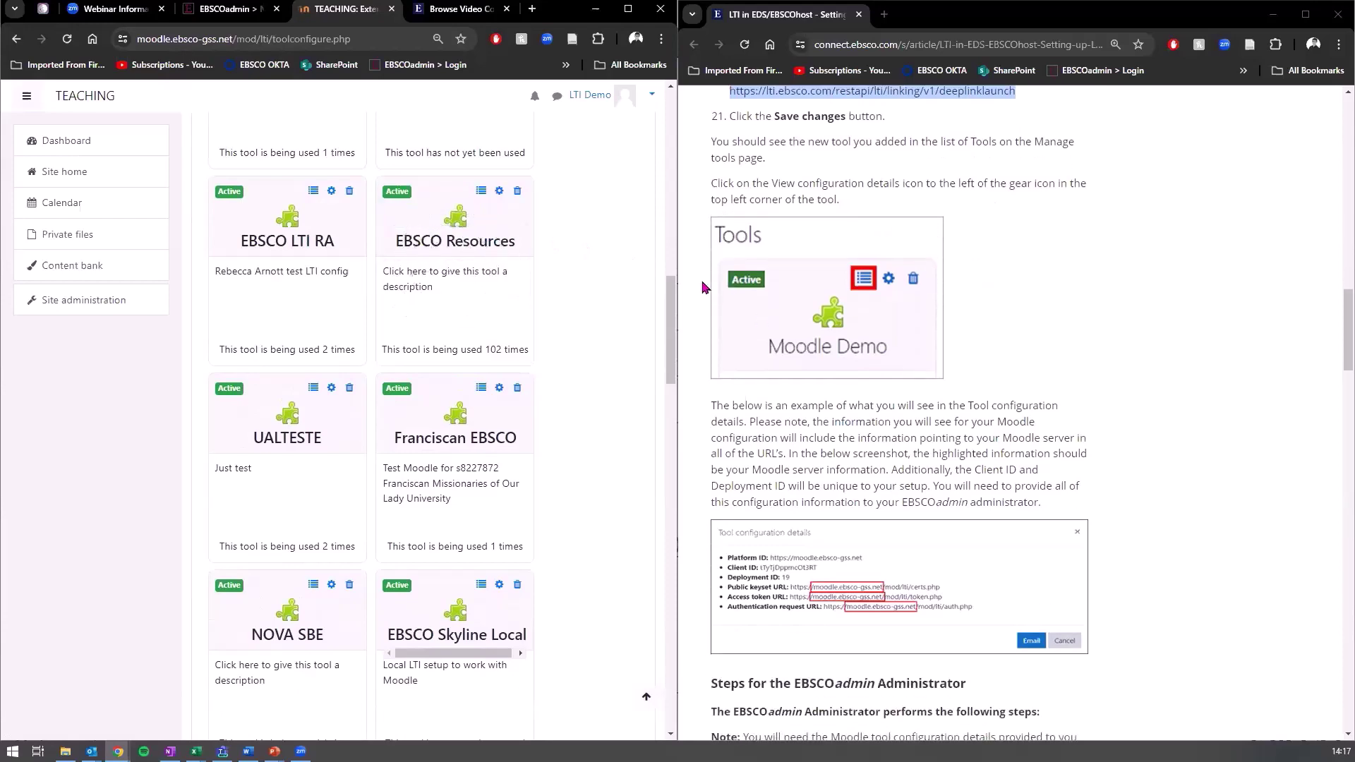
scroll(727, 263, "down", 2)
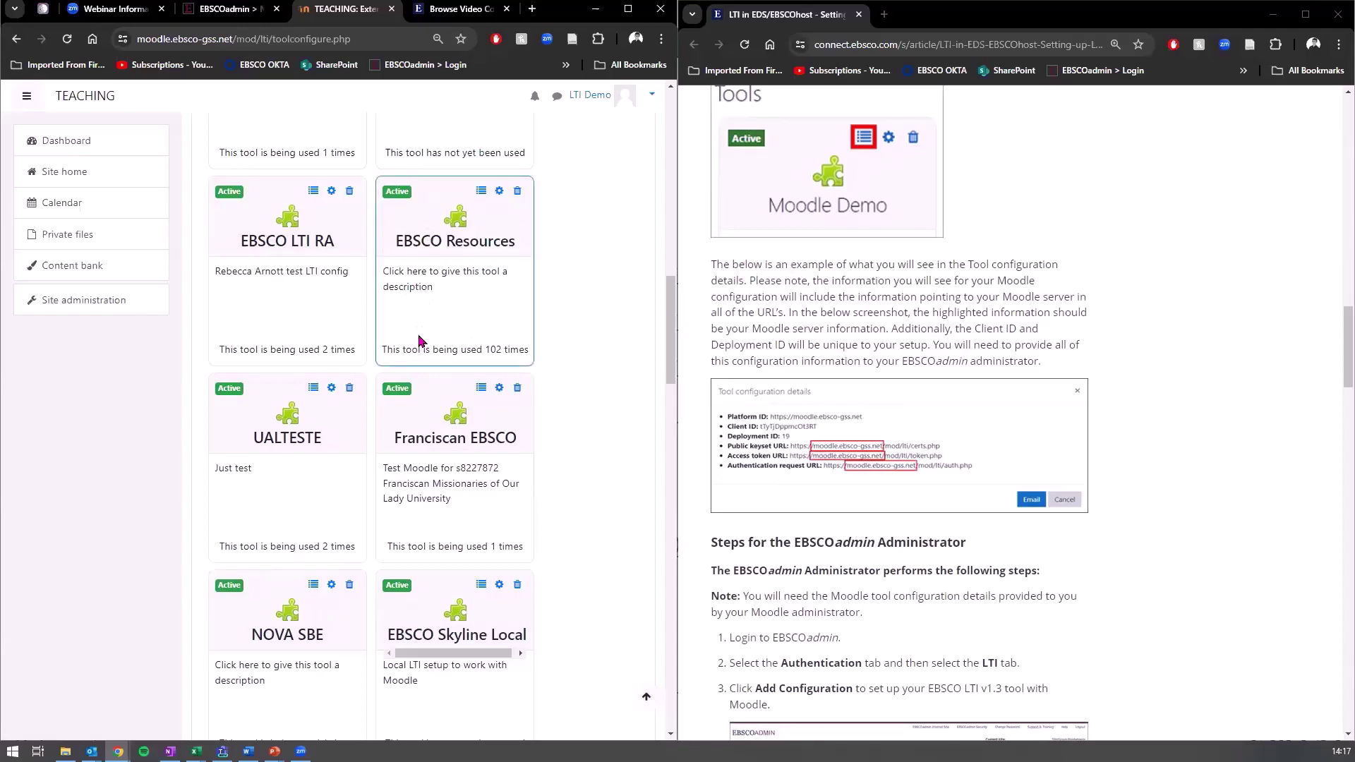
left_click(396, 199)
left_click(396, 202)
left_click(397, 203)
left_click(482, 196)
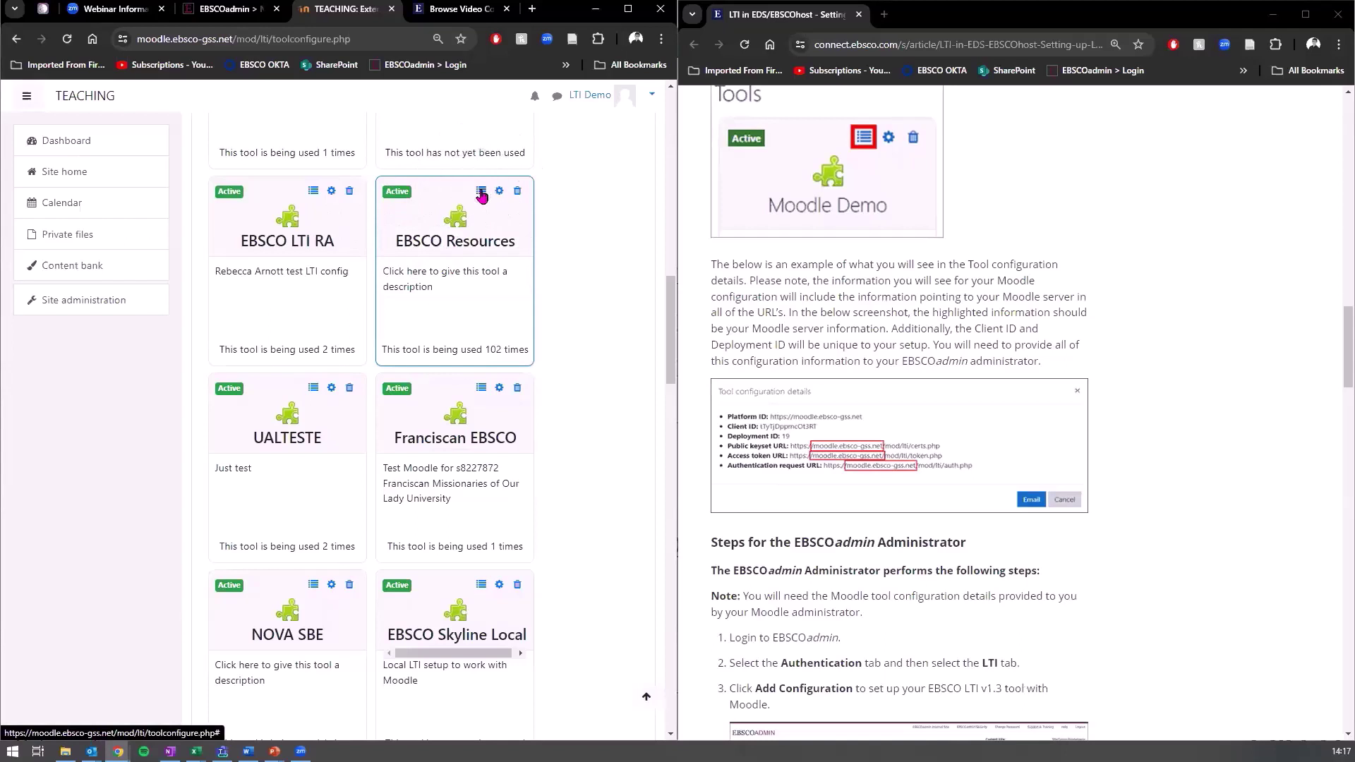
left_click(483, 197)
Show the EBSCO Resources configuration details: Platform ID, Client ID, Deployment ID 5 and keyset, token, authentication URLs
left_click(483, 197)
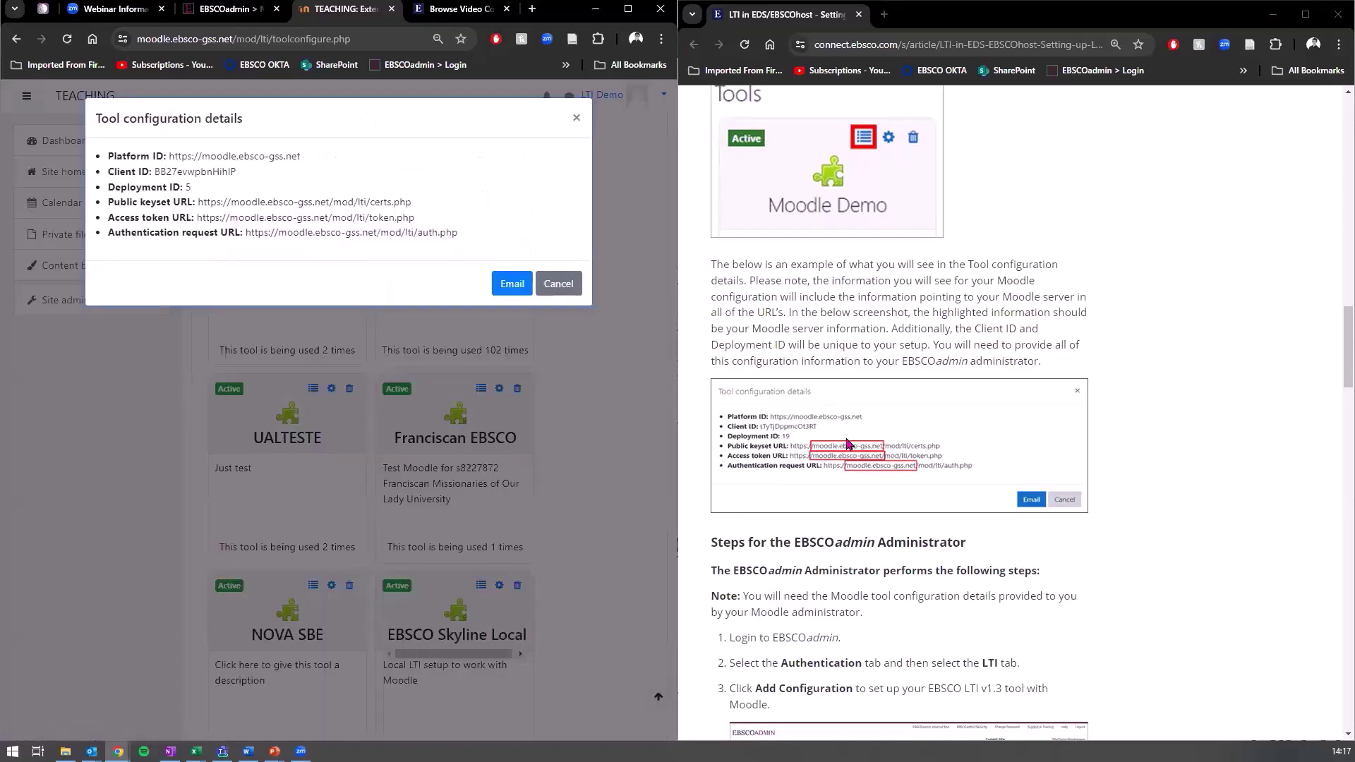
scroll(860, 457, "down", 1)
left_click_drag(108, 156, 330, 245)
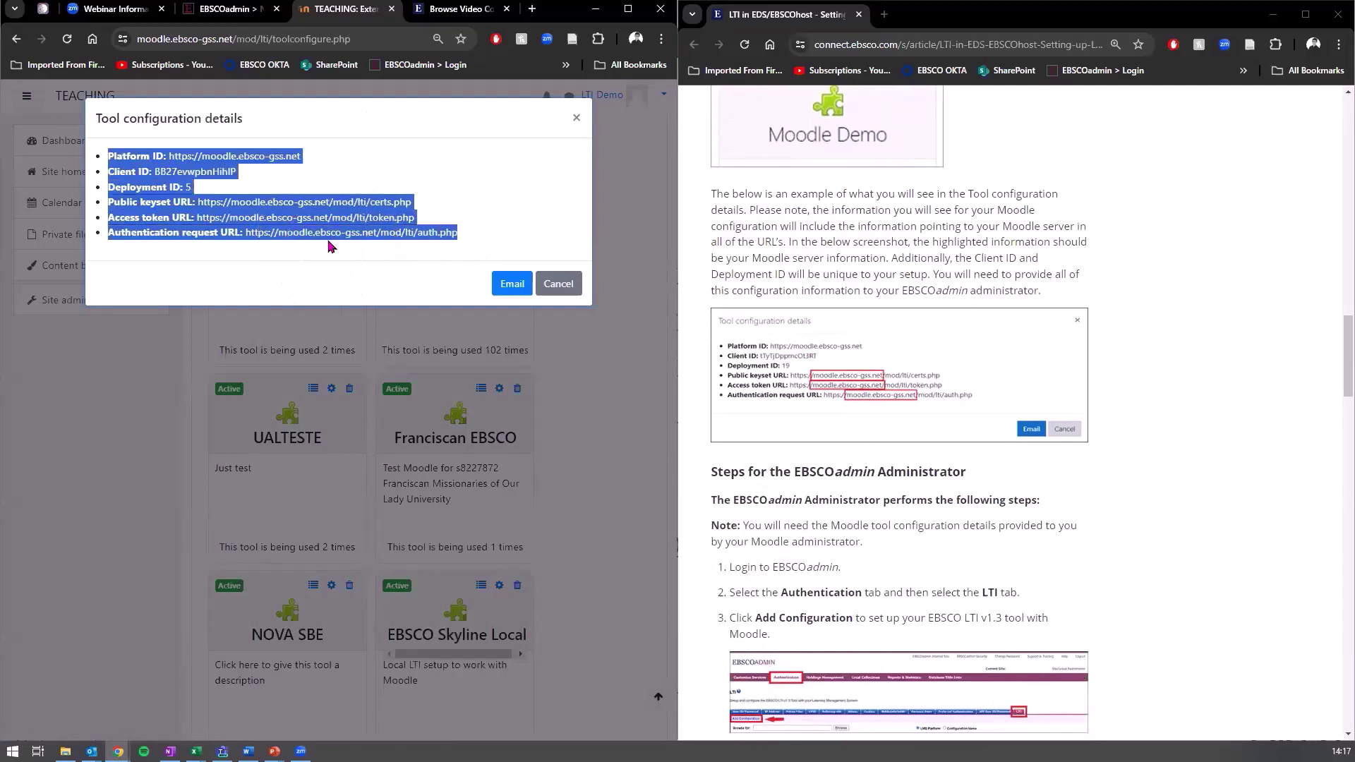
scroll(794, 261, "down", 3)
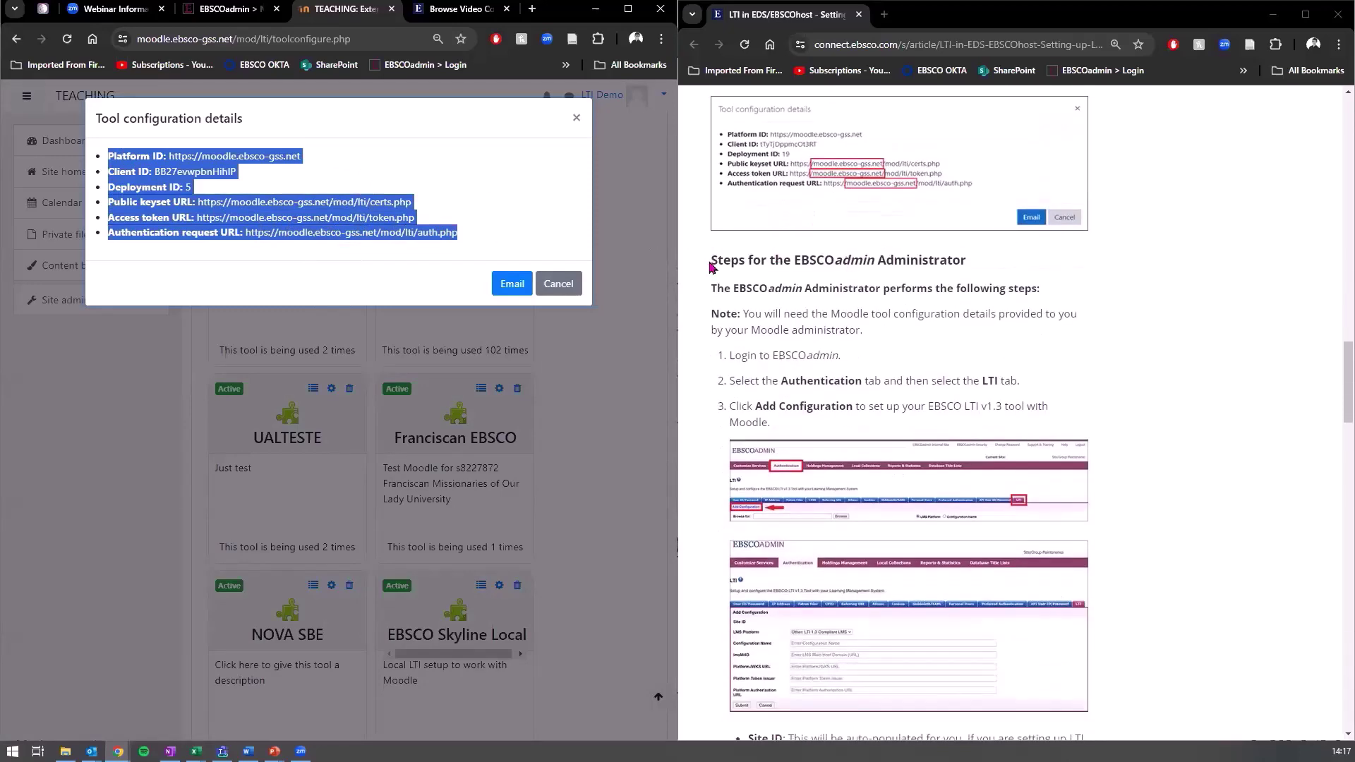
Find the 'Steps for the EBSCOadmin Administrator' heading in the setup guide
left_click_drag(712, 266, 972, 266)
scroll(973, 266, "up", 1)
scroll(973, 267, "up", 1)
left_click(923, 308)
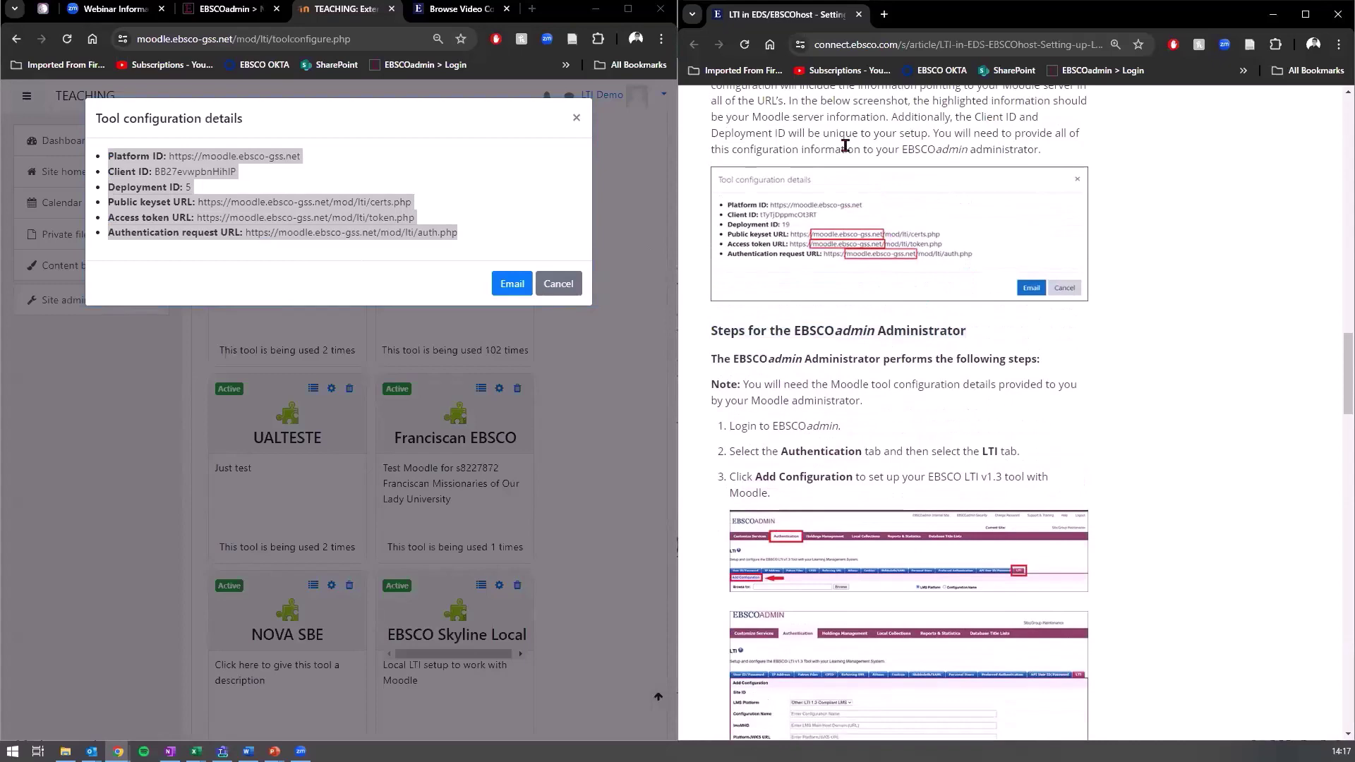
scroll(840, 250, "up", 1)
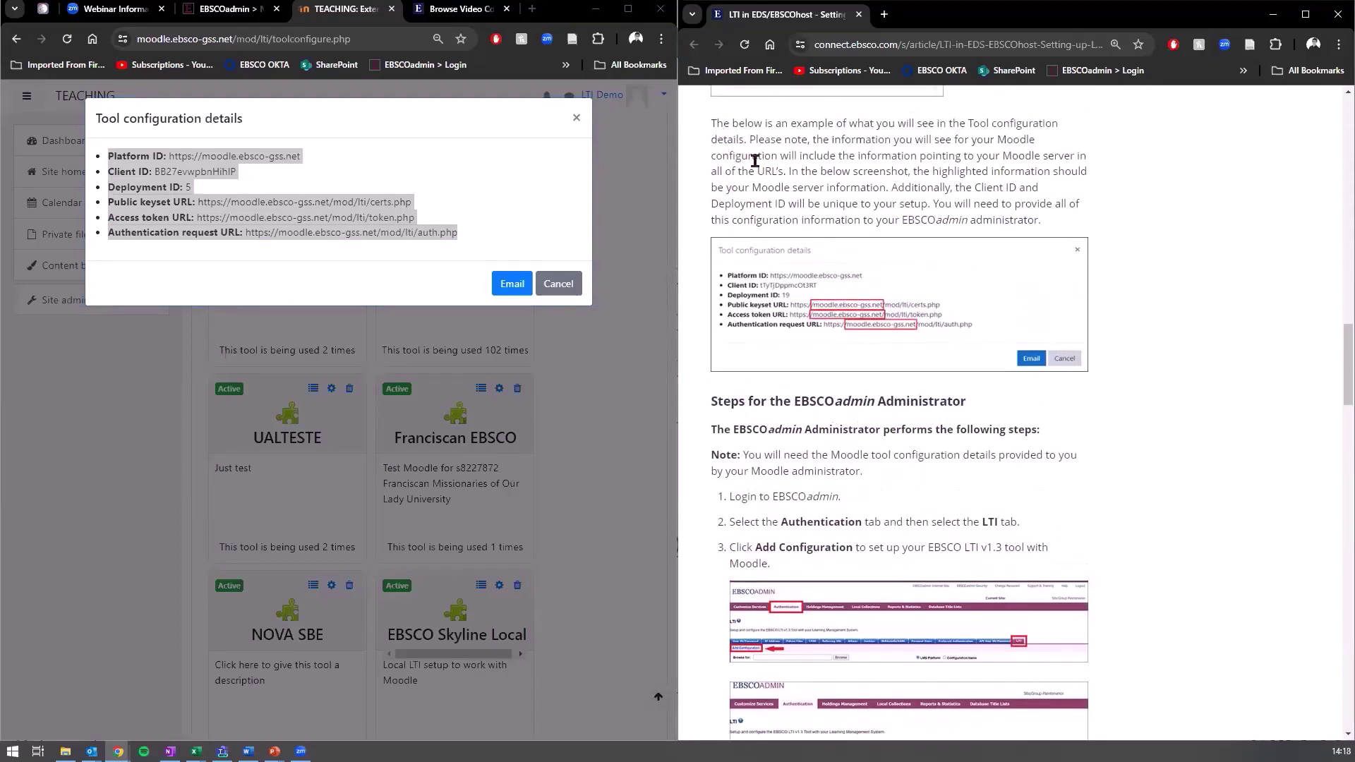
scroll(756, 161, "down", 4)
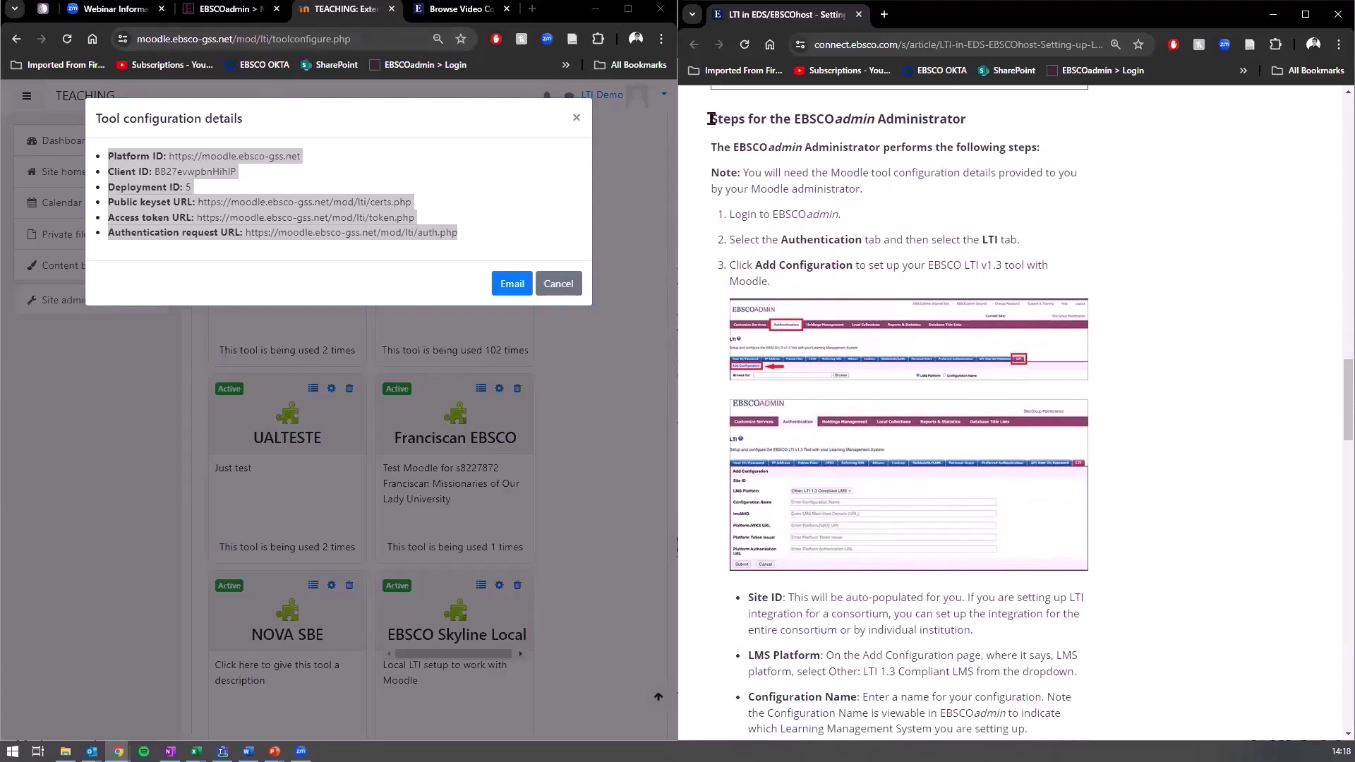
left_click_drag(711, 119, 986, 117)
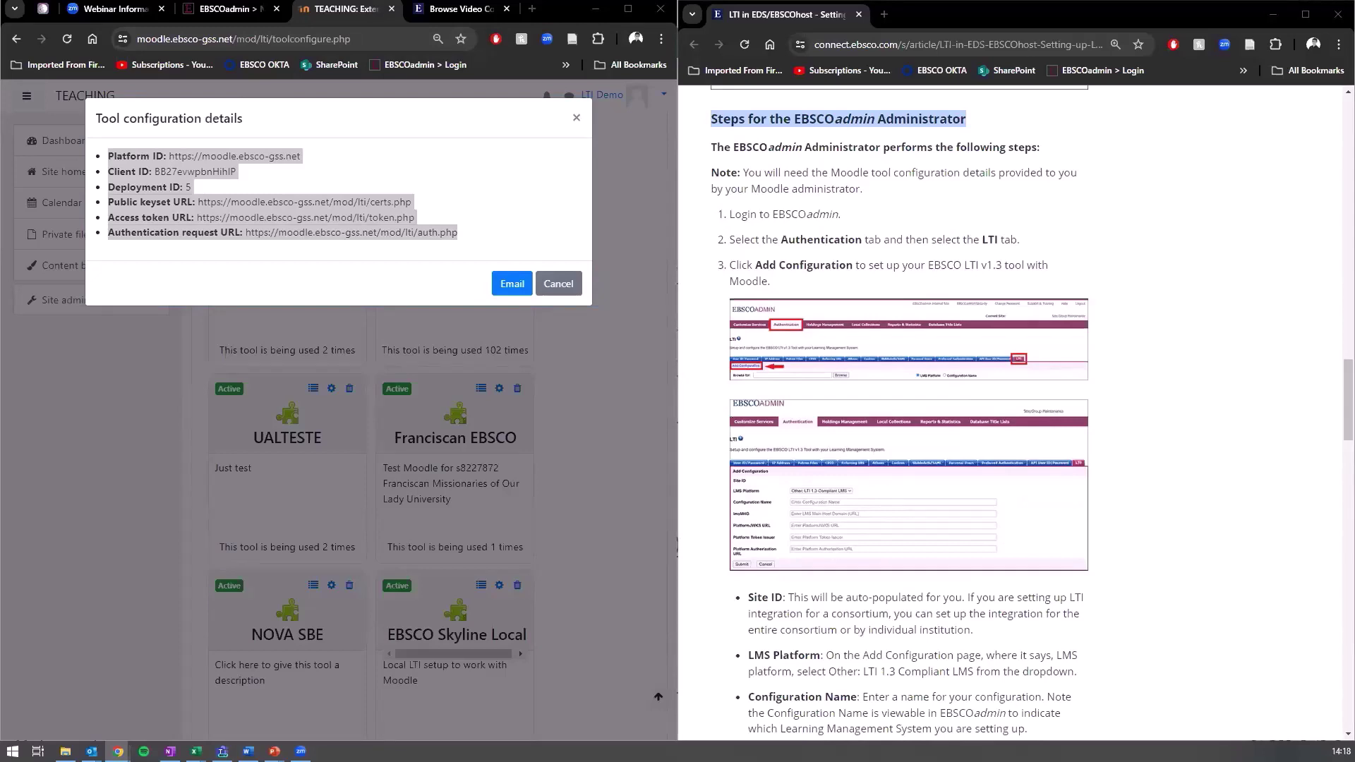
In EBSCOadmin, go to Authentication's LTI sub-tab, which shows no configurations yet
left_click(226, 8)
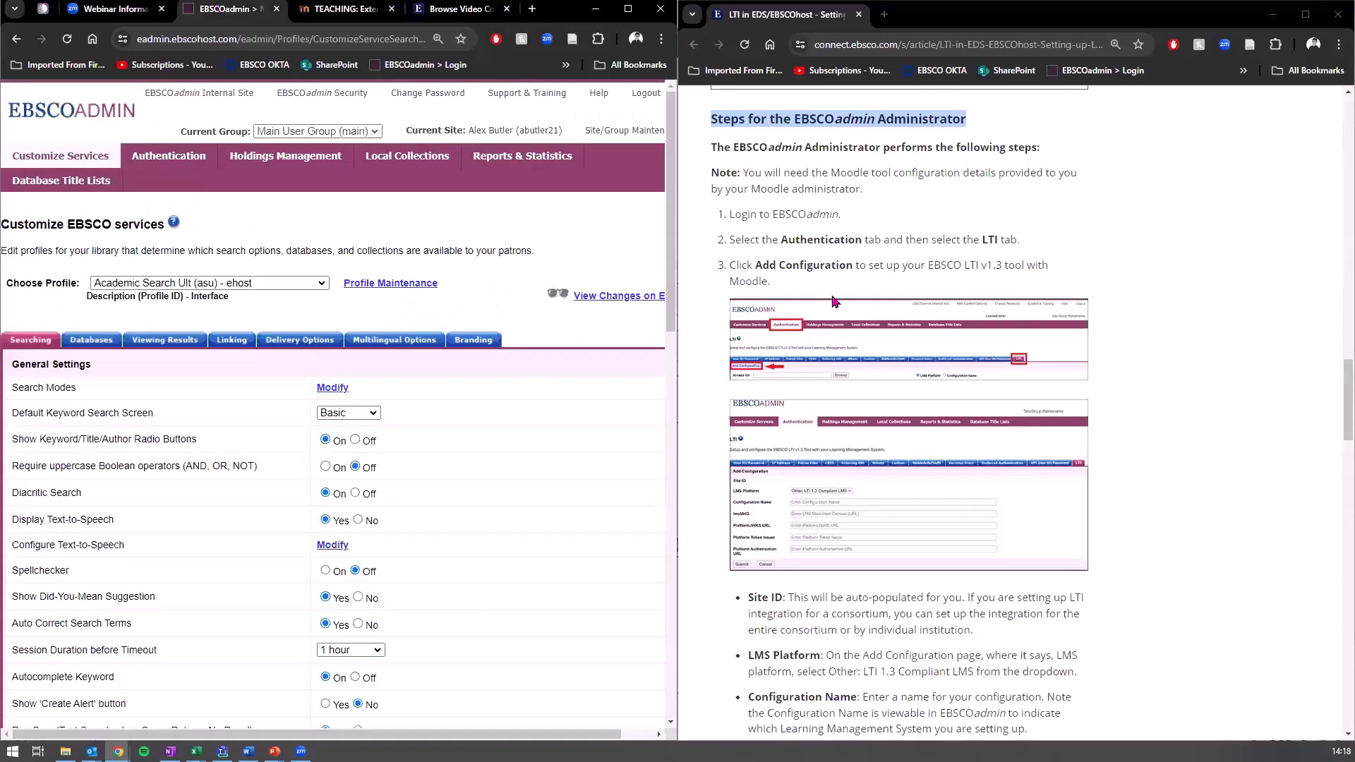
left_click_drag(764, 164, 837, 242)
left_click(967, 268)
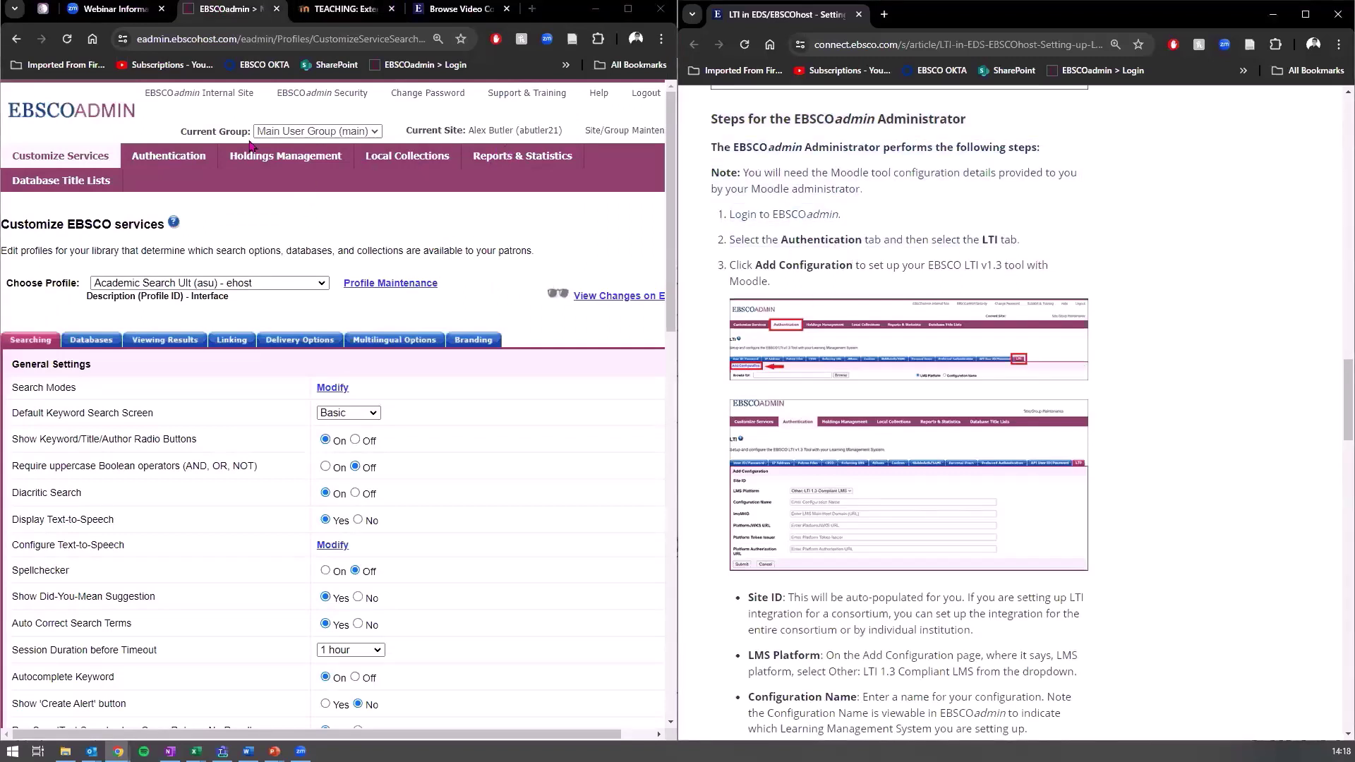
left_click(176, 159)
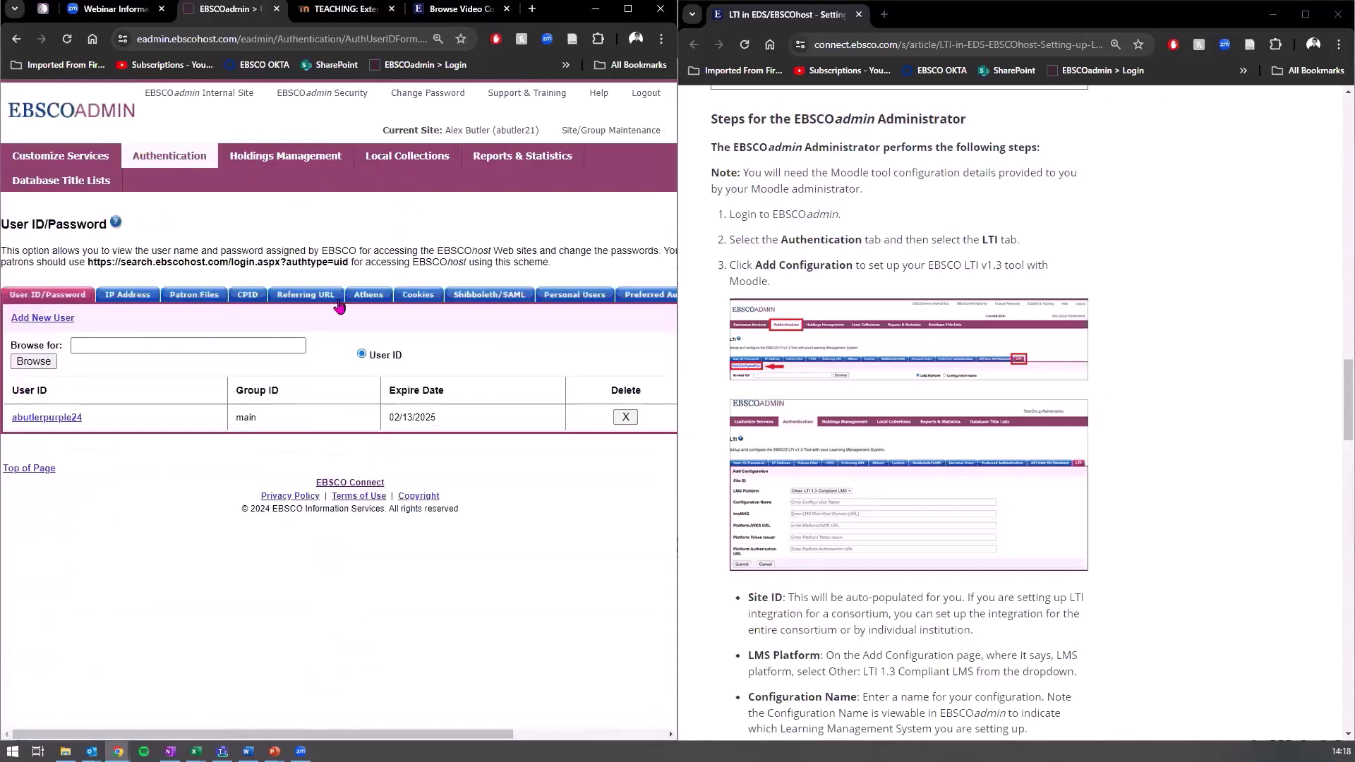
left_click(650, 304)
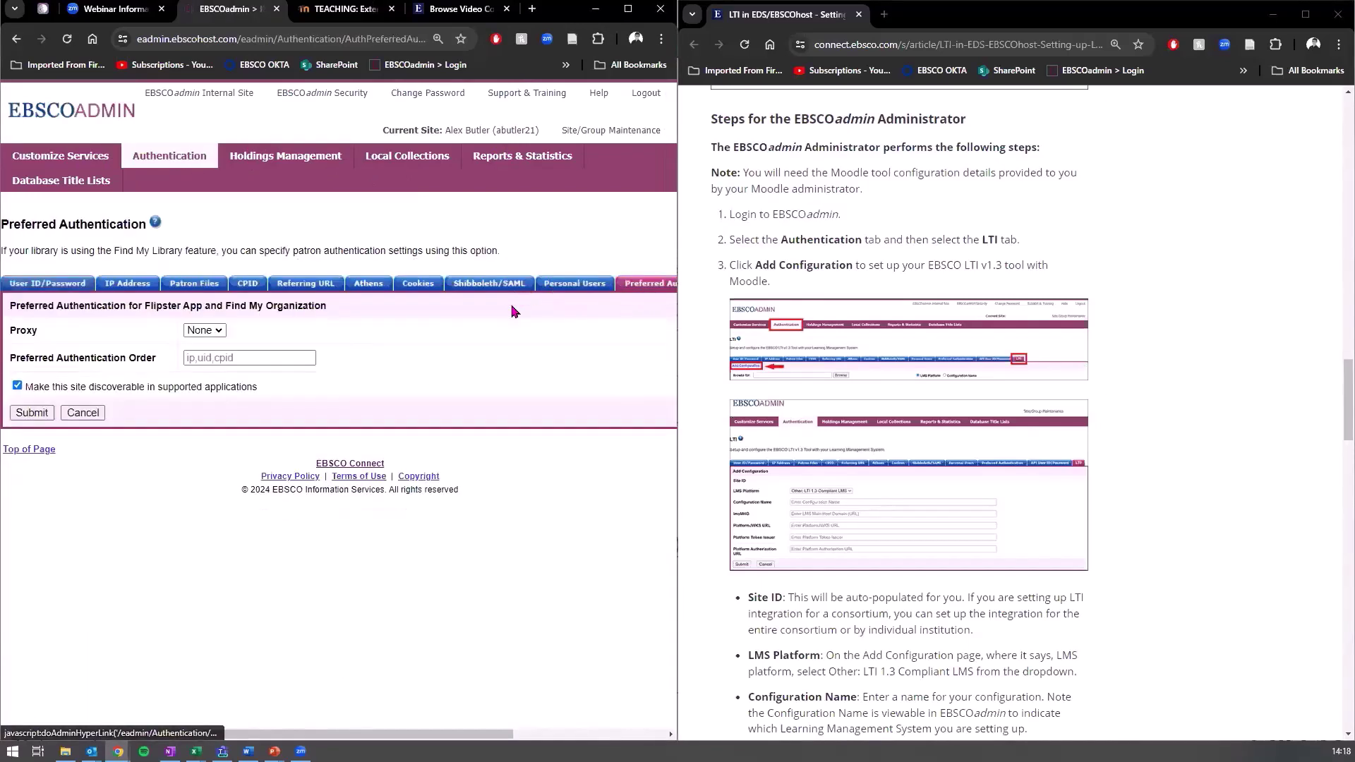
left_click_drag(390, 734, 542, 735)
left_click(659, 285)
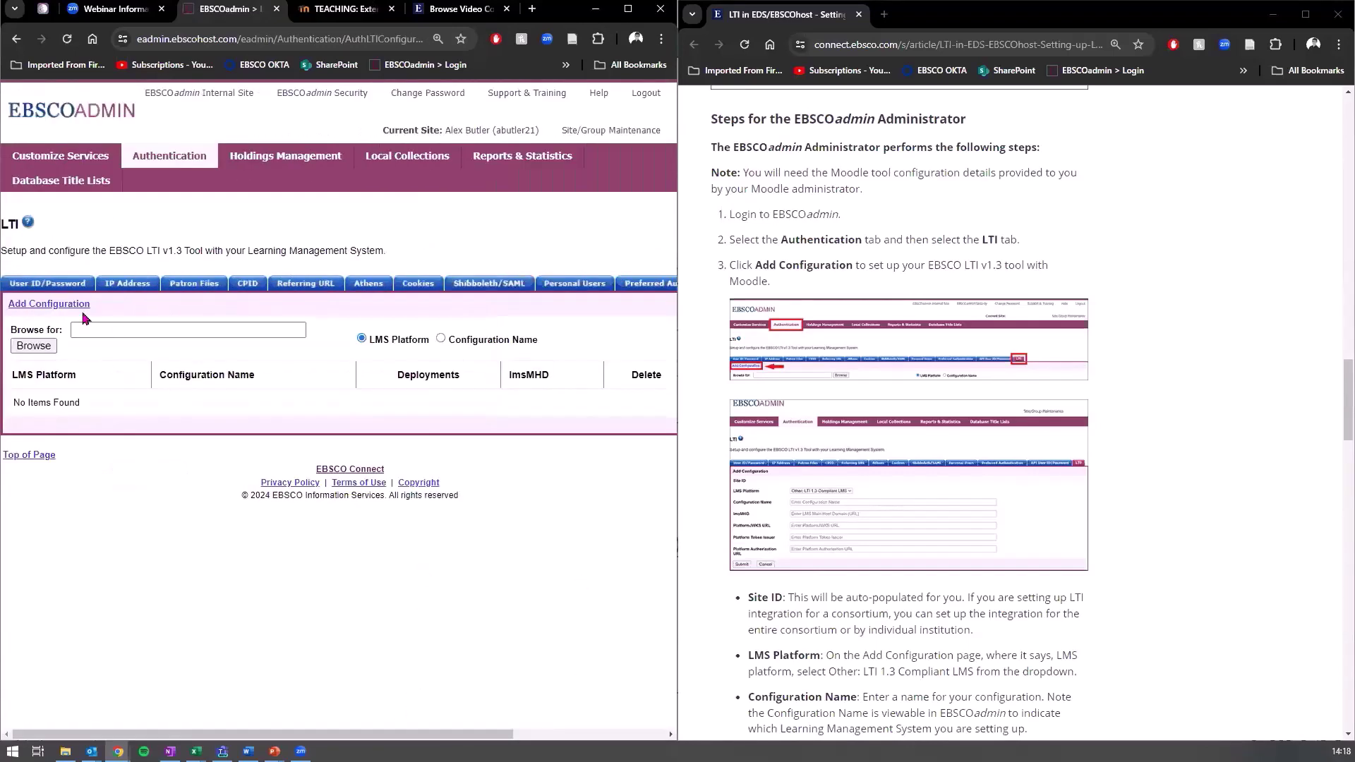
Add an LTI configuration with platform 'Other: LTI 1.3 Compliant LMS' and name 'Stanford EDS'
left_click(57, 309)
left_click(216, 353)
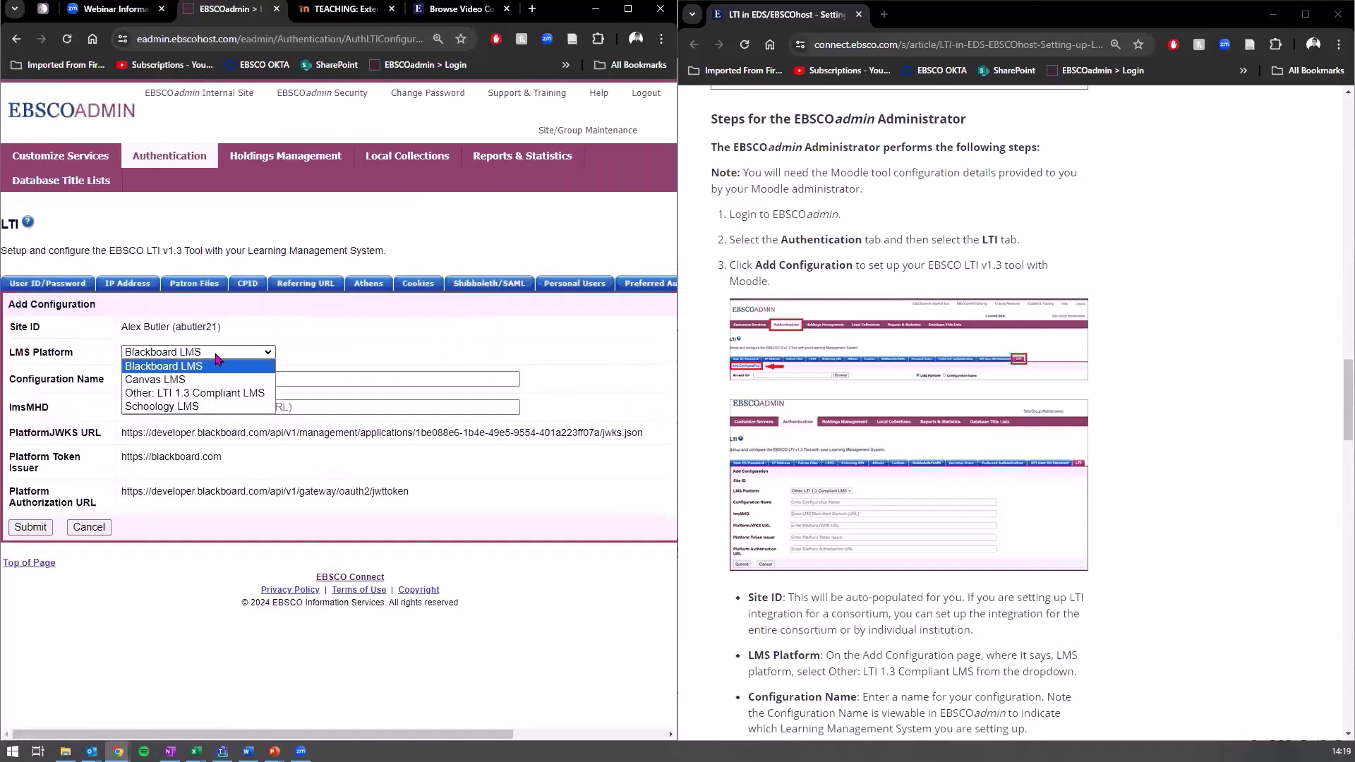
left_click(252, 399)
scroll(901, 475, "down", 2)
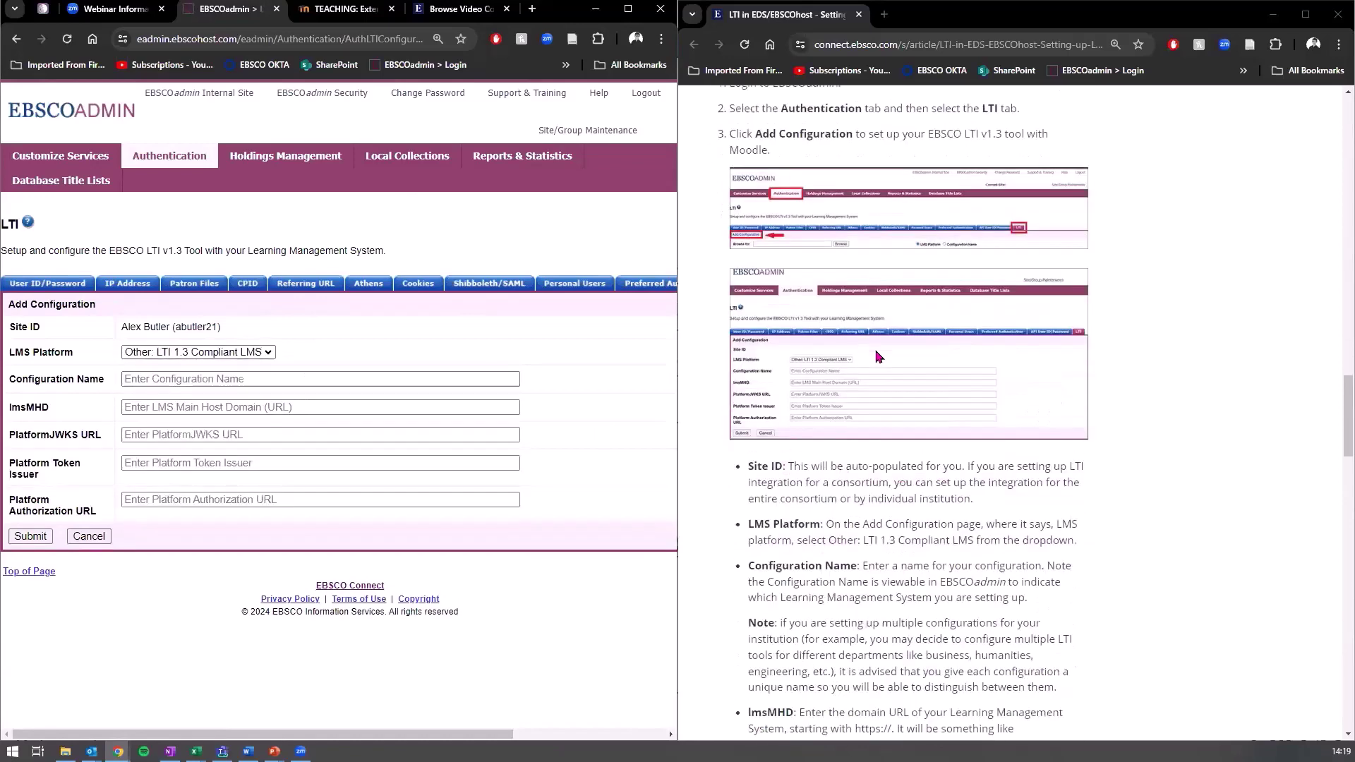
scroll(918, 325, "up", 1)
scroll(1023, 282, "down", 1)
scroll(988, 296, "down", 5)
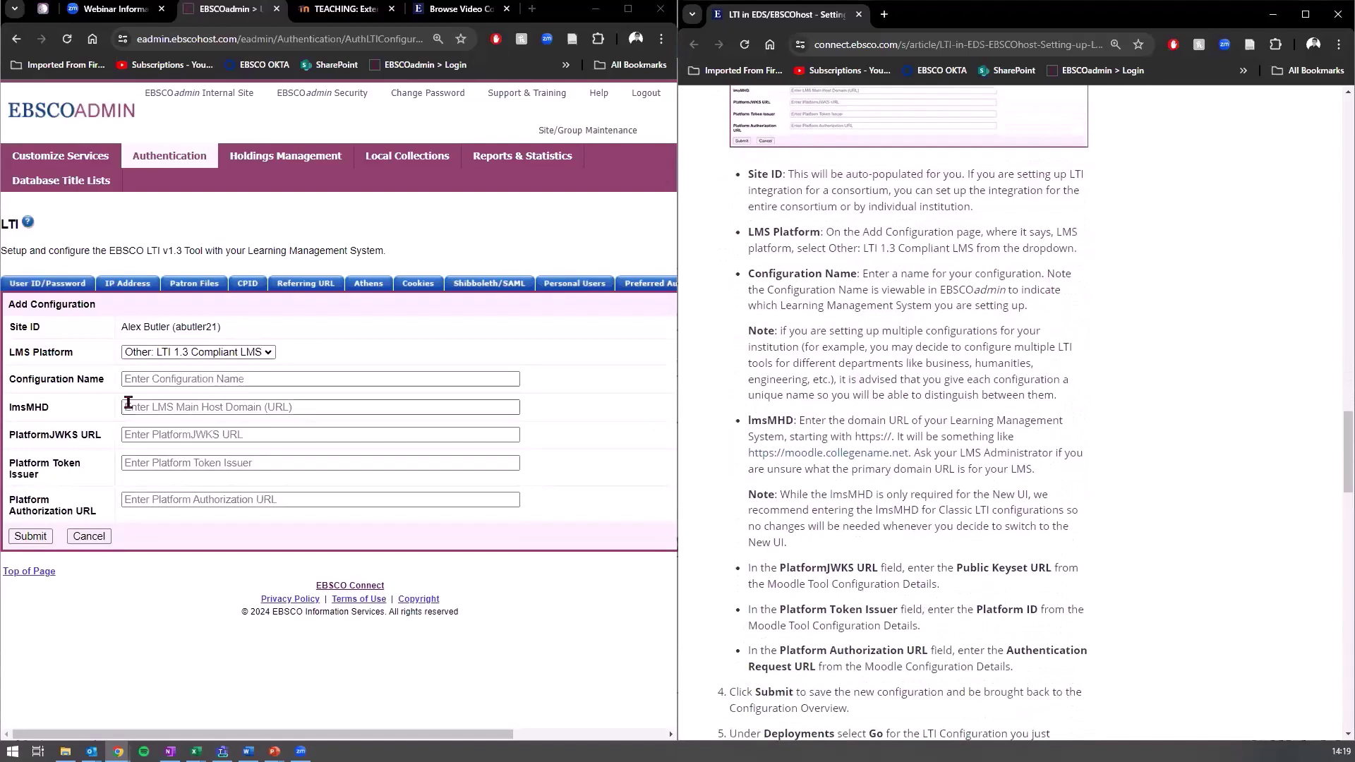
left_click(145, 381)
type("V")
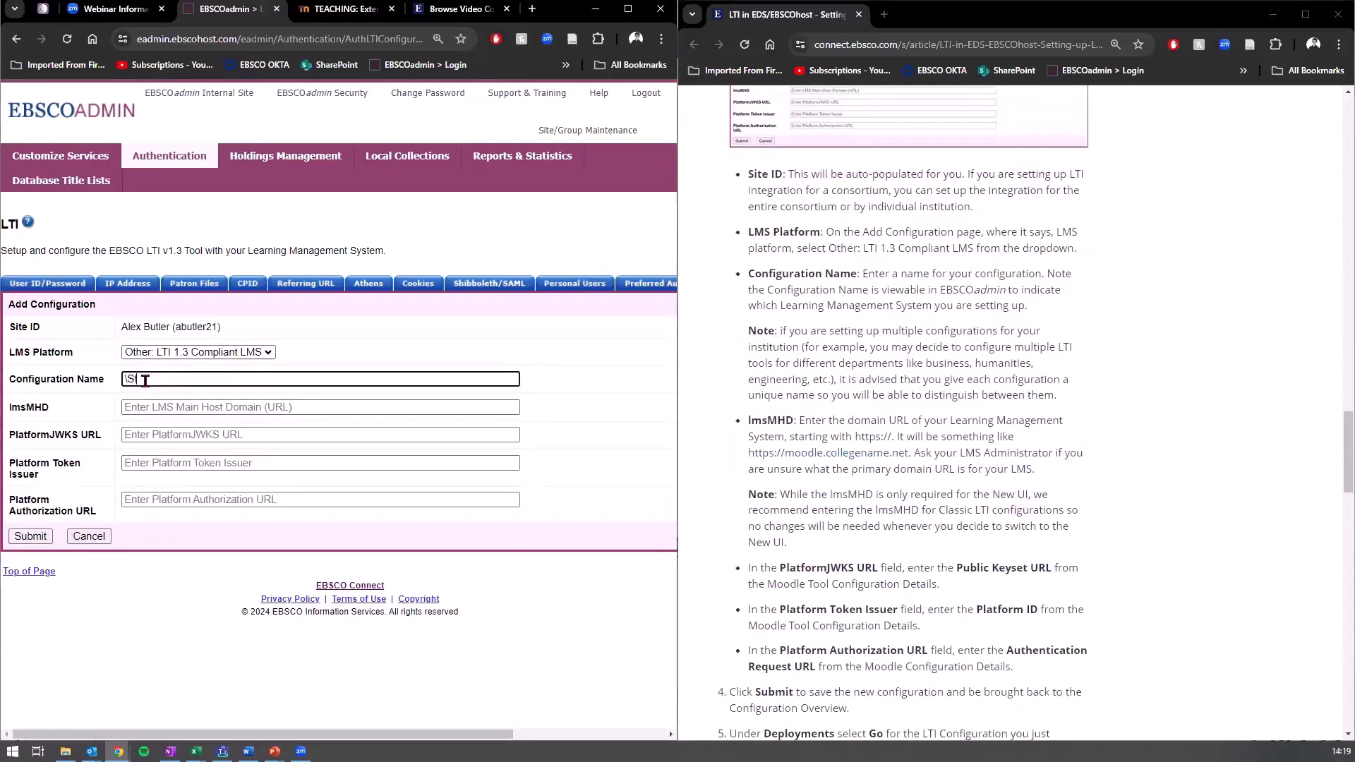
type("tanford EDS")
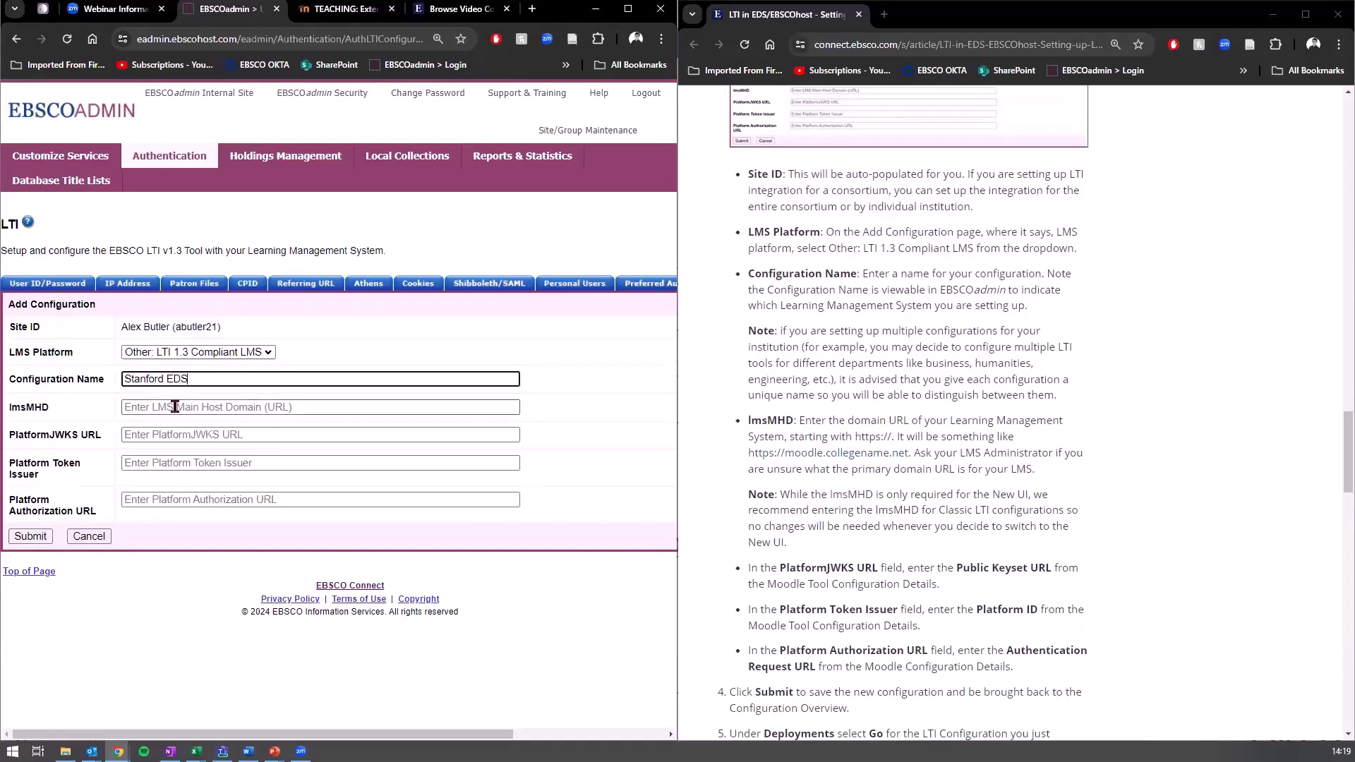
left_click(177, 407)
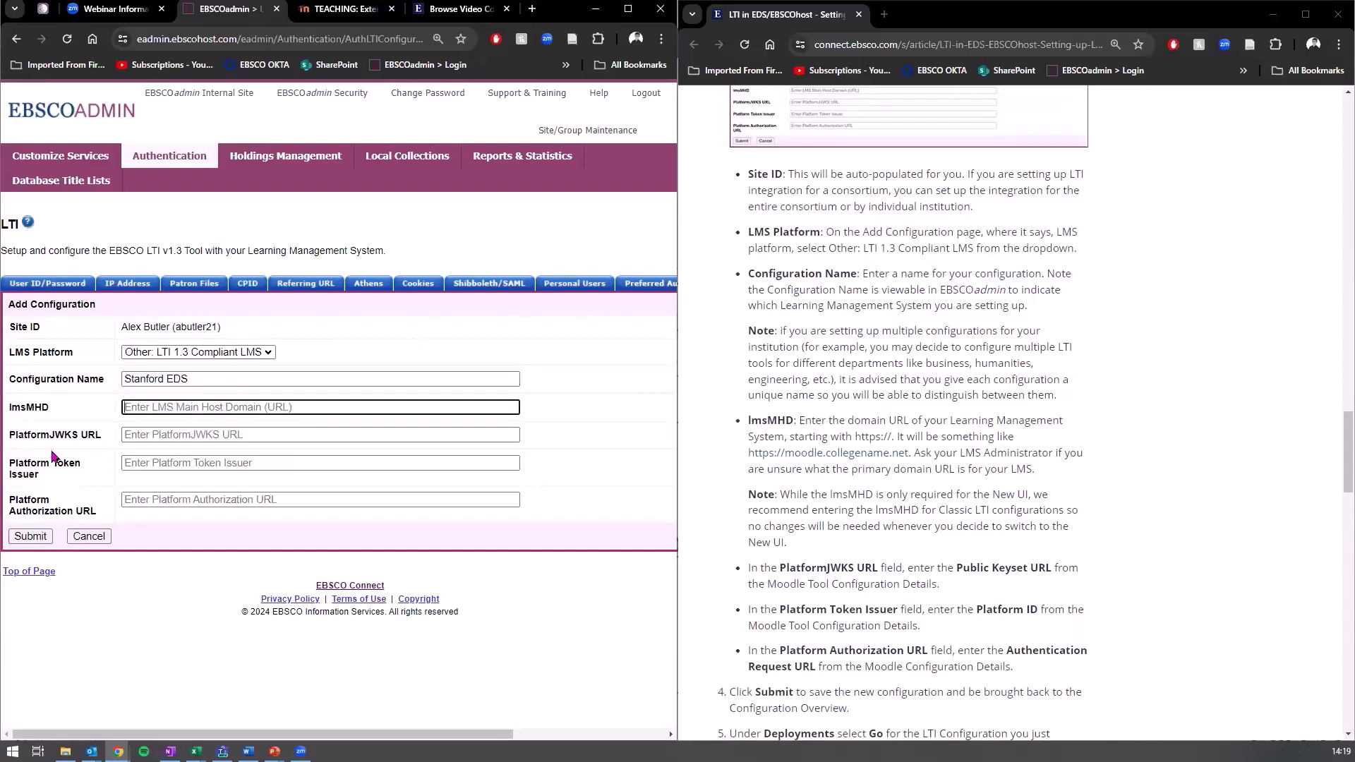
Read the lmsMHD instructions in the setup guide
left_click_drag(62, 411, 11, 403)
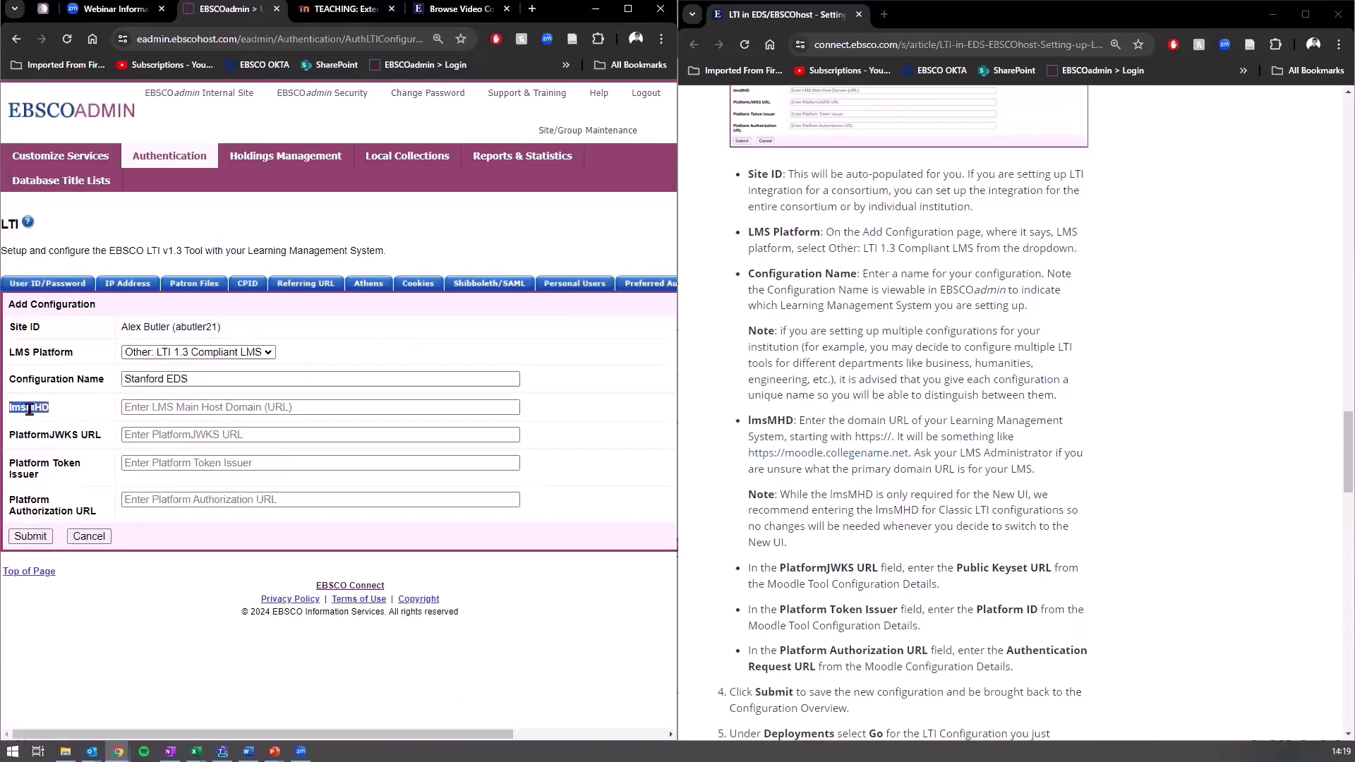
left_click(940, 318)
scroll(942, 274, "down", 1)
scroll(943, 274, "down", 1)
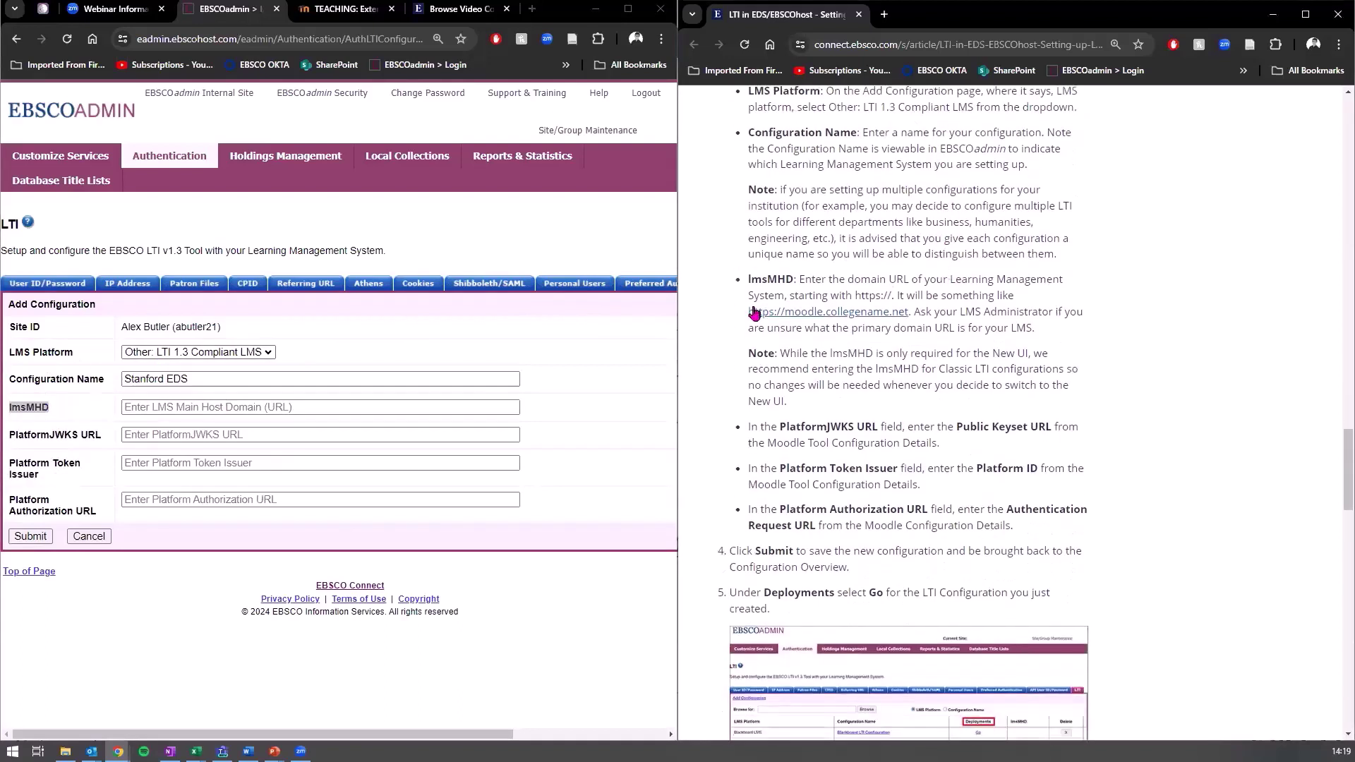
left_click_drag(748, 280, 1056, 332)
left_click(1057, 331)
left_click_drag(802, 279, 922, 289)
left_click(925, 291)
left_click(139, 409)
left_click_drag(912, 312, 748, 312)
key("ctrl+c")
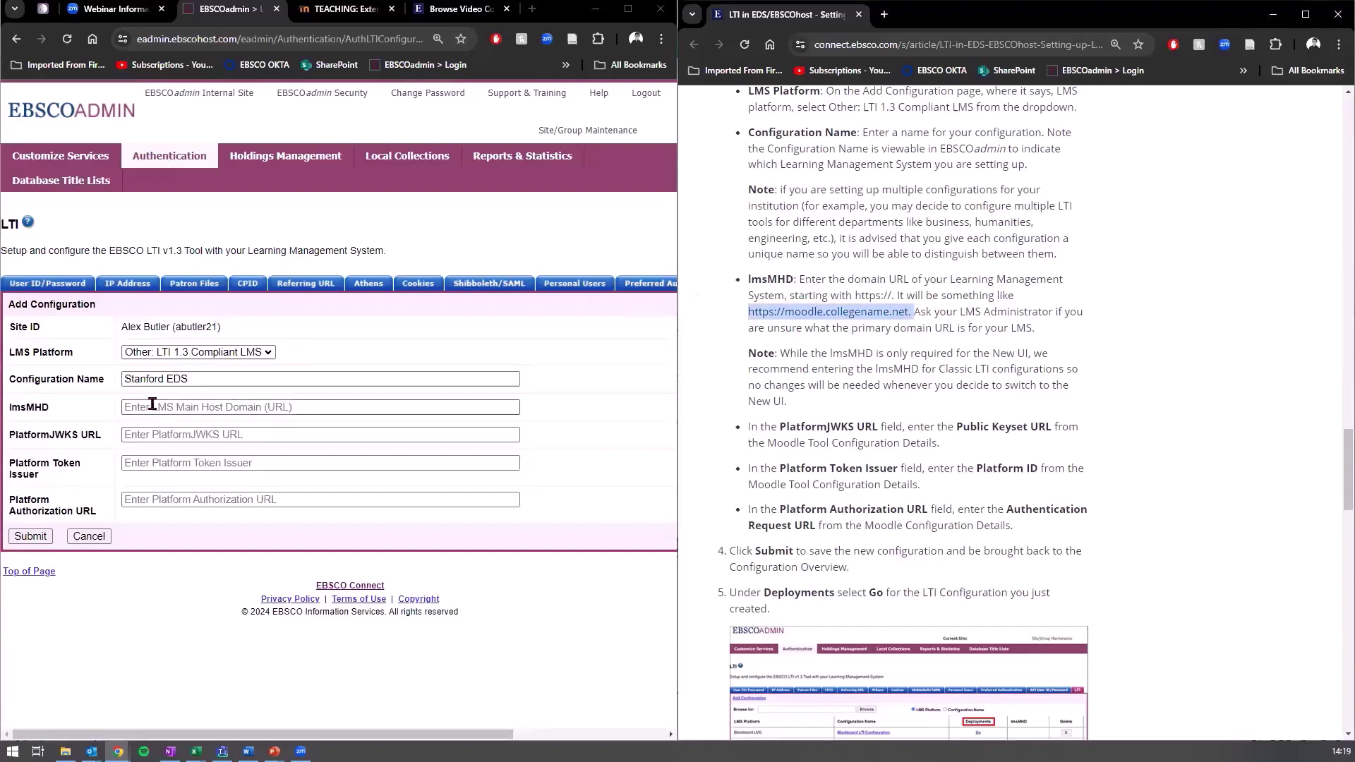
left_click(205, 408)
key("ctrl+v")
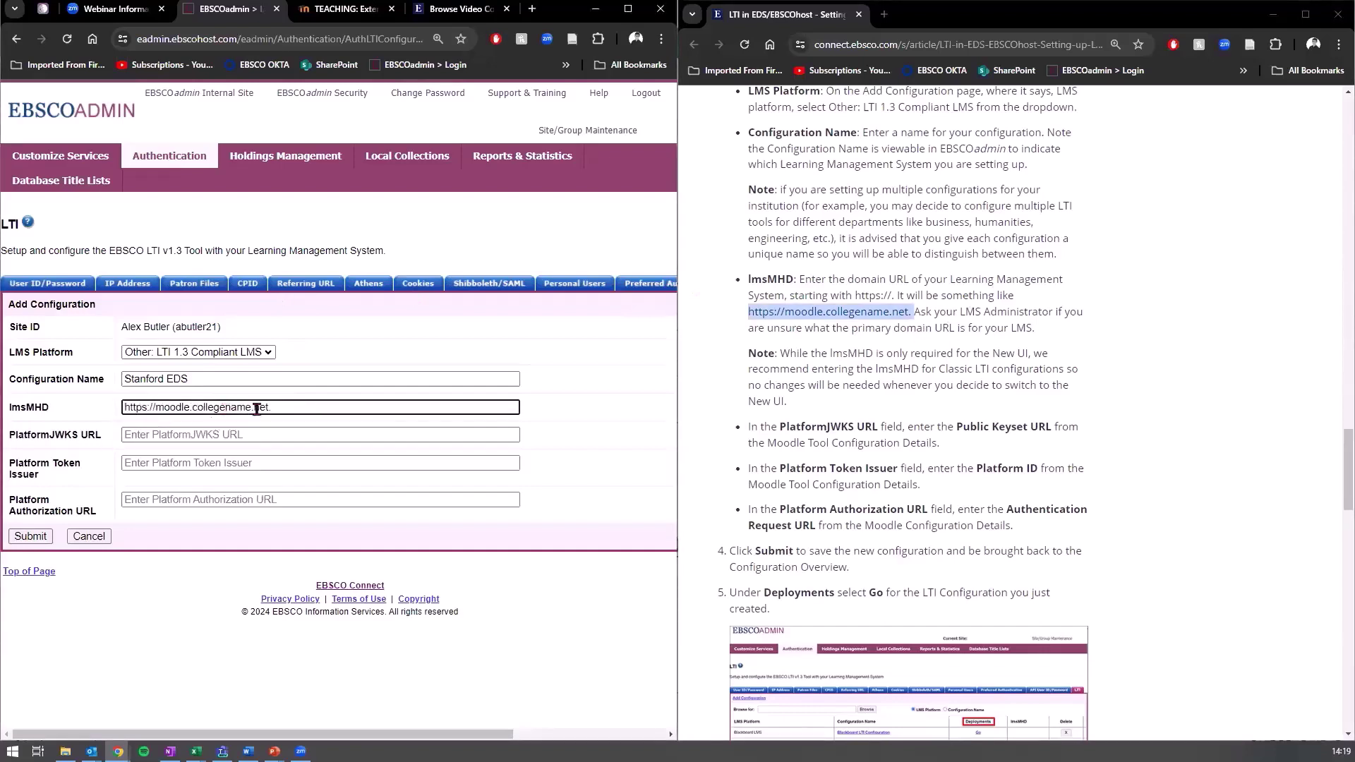
left_click_drag(251, 408, 192, 408)
type("st4nford")
left_click(614, 511)
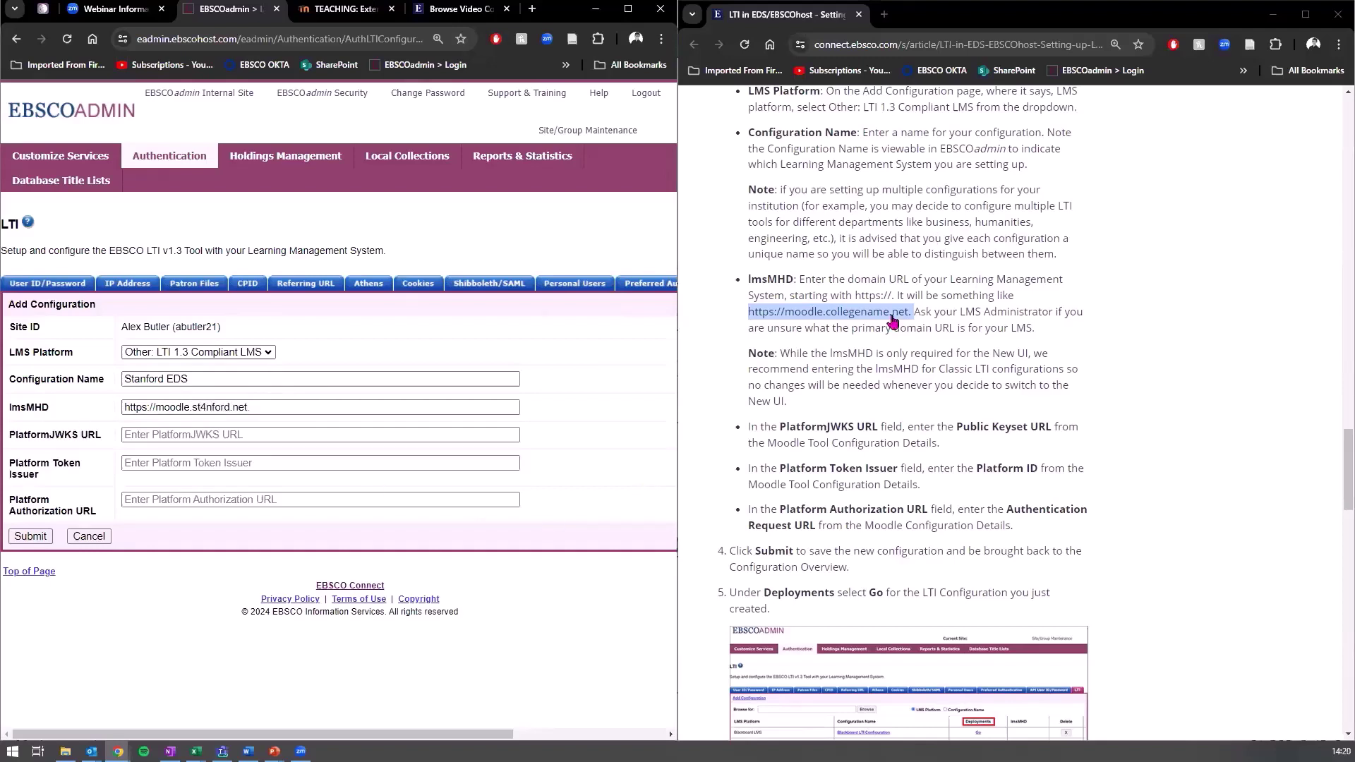
Locate the PlatformJWKS URL instruction in the setup guide
left_click(875, 460)
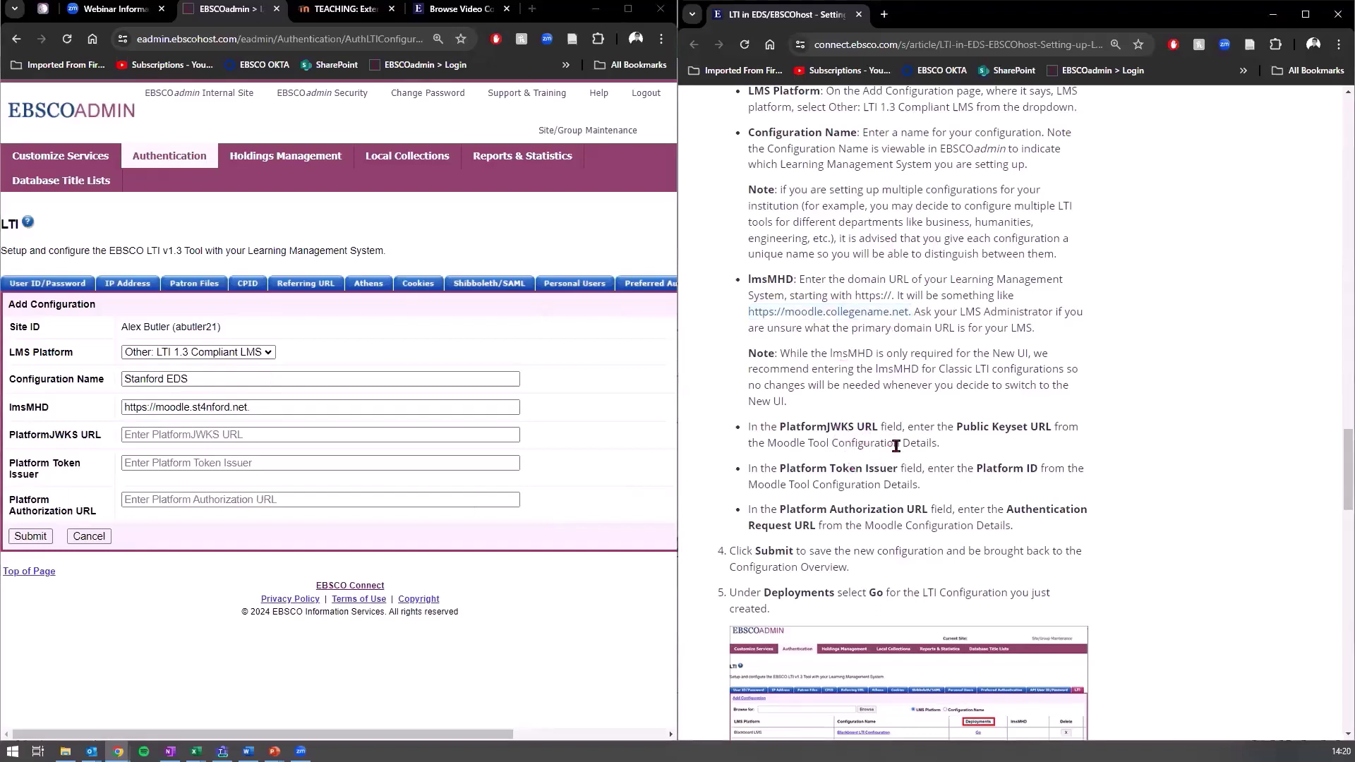
scroll(895, 437, "down", 1)
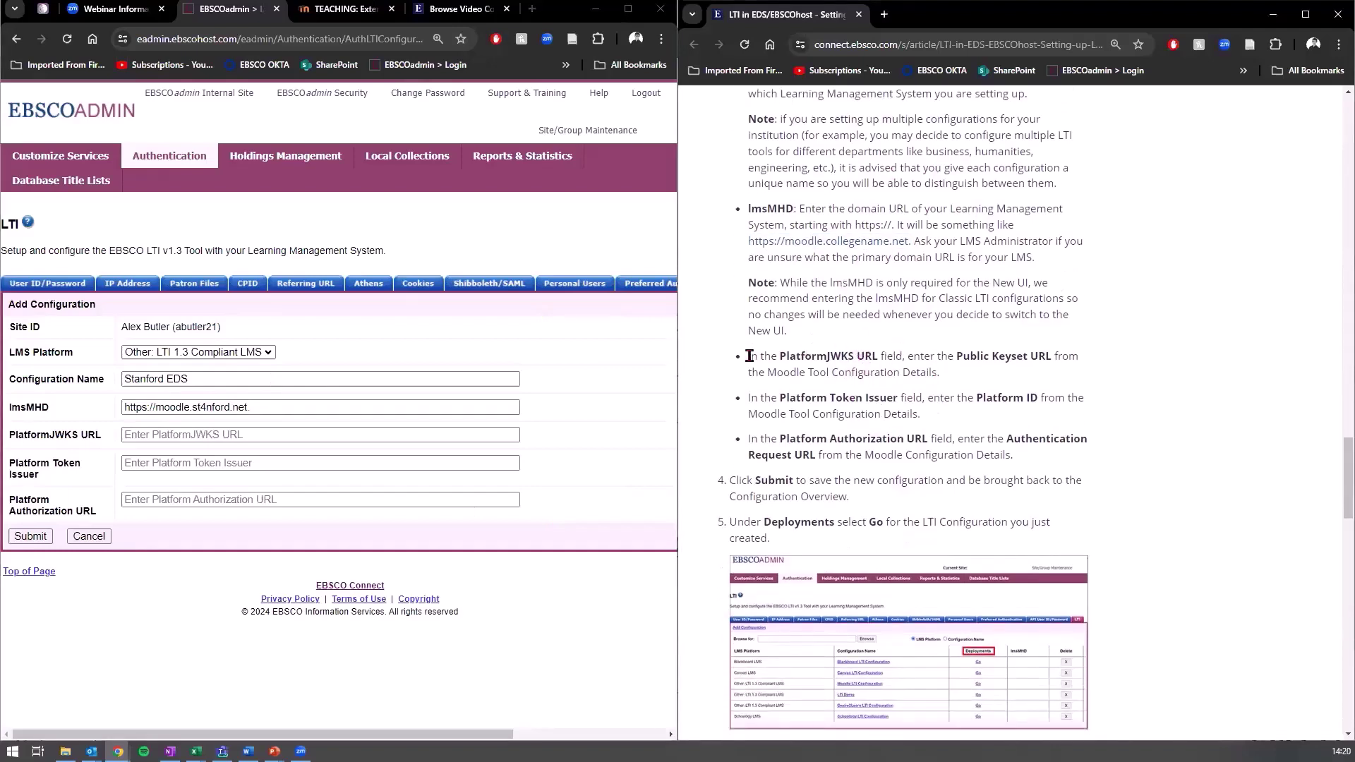
left_click_drag(750, 355, 955, 383)
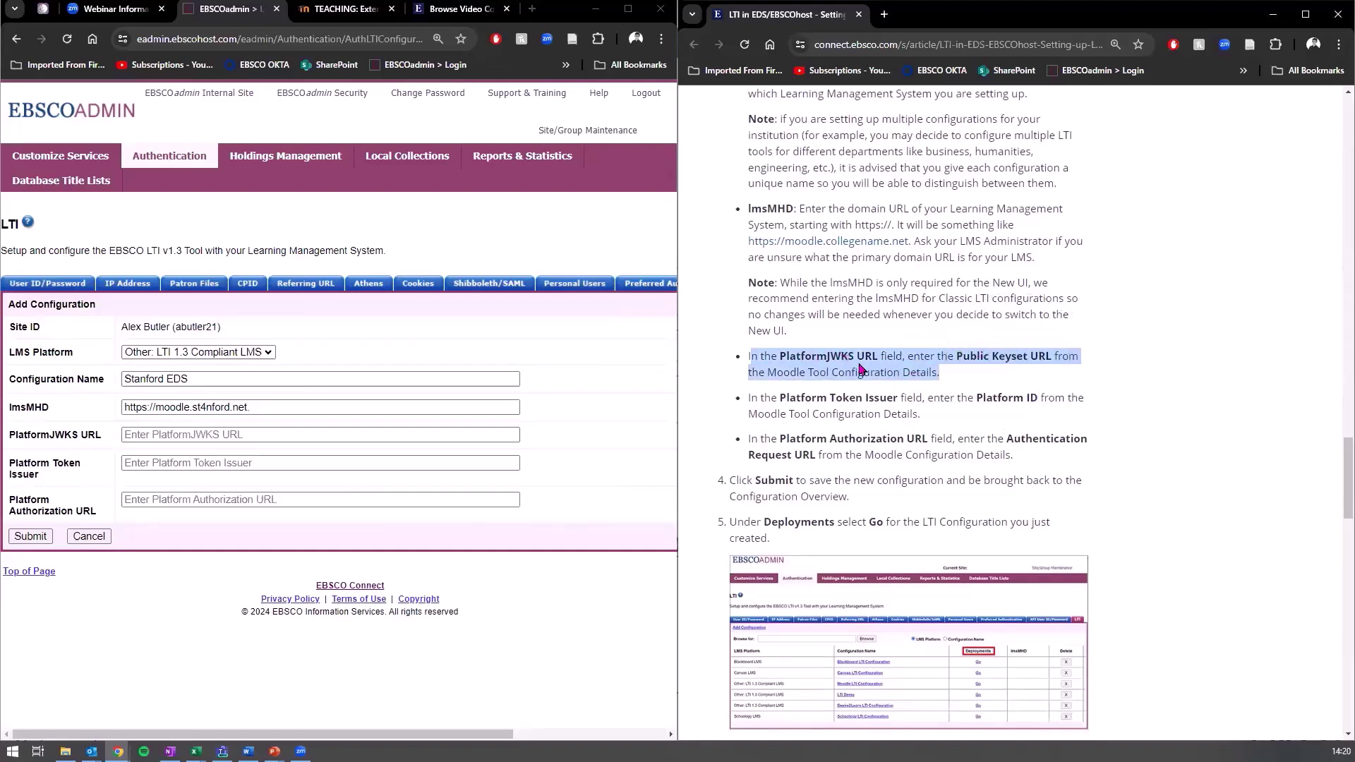
Fill PlatformJWKS URL with Moodle's Public keyset URL
left_click(145, 436)
left_click(345, 9)
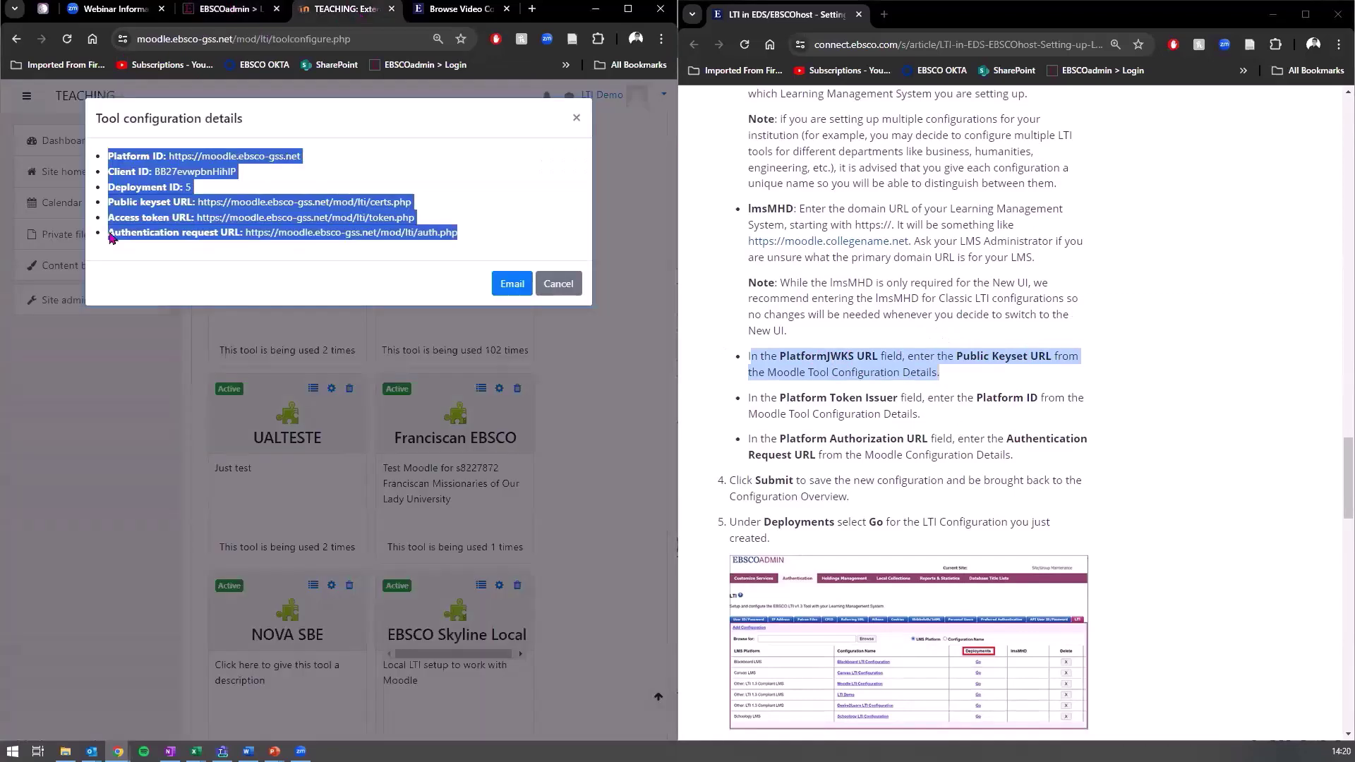
left_click(191, 220)
left_click_drag(421, 203, 200, 202)
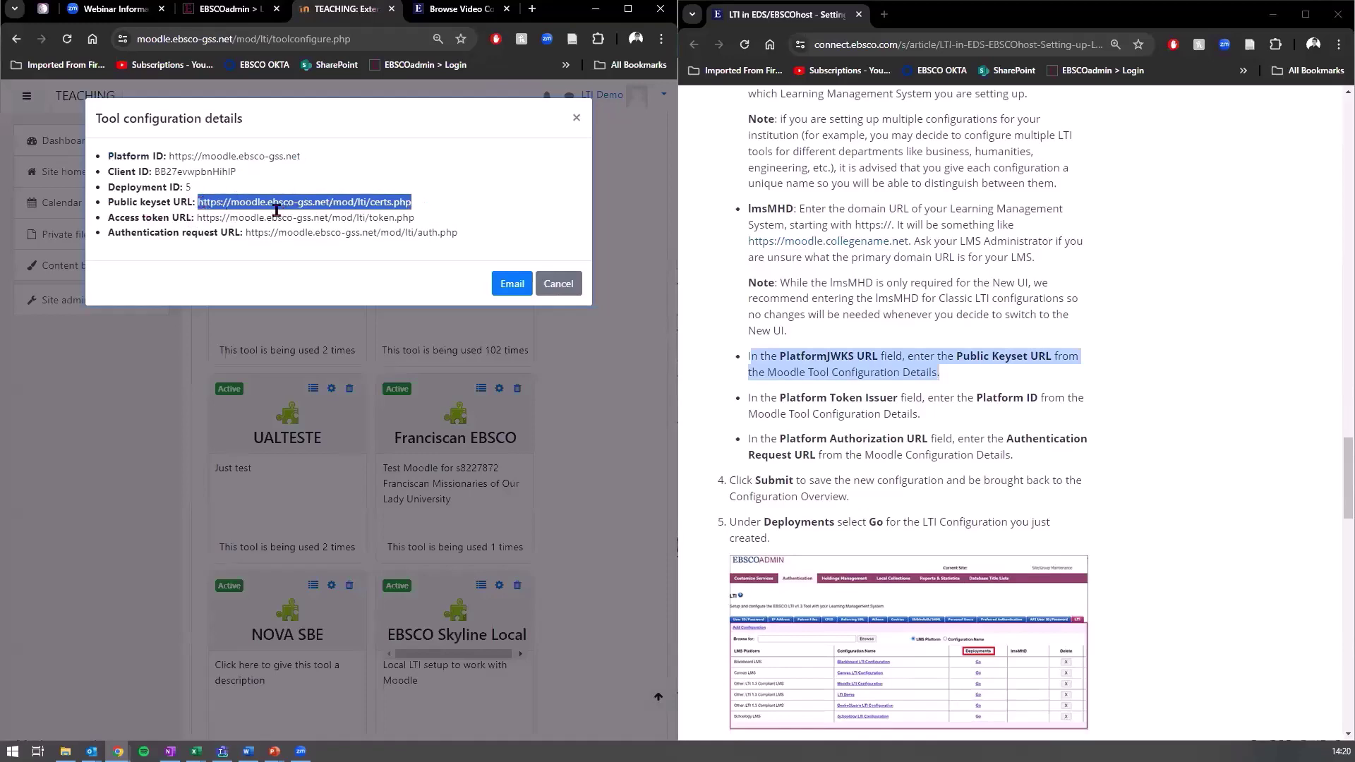
left_click(232, 8)
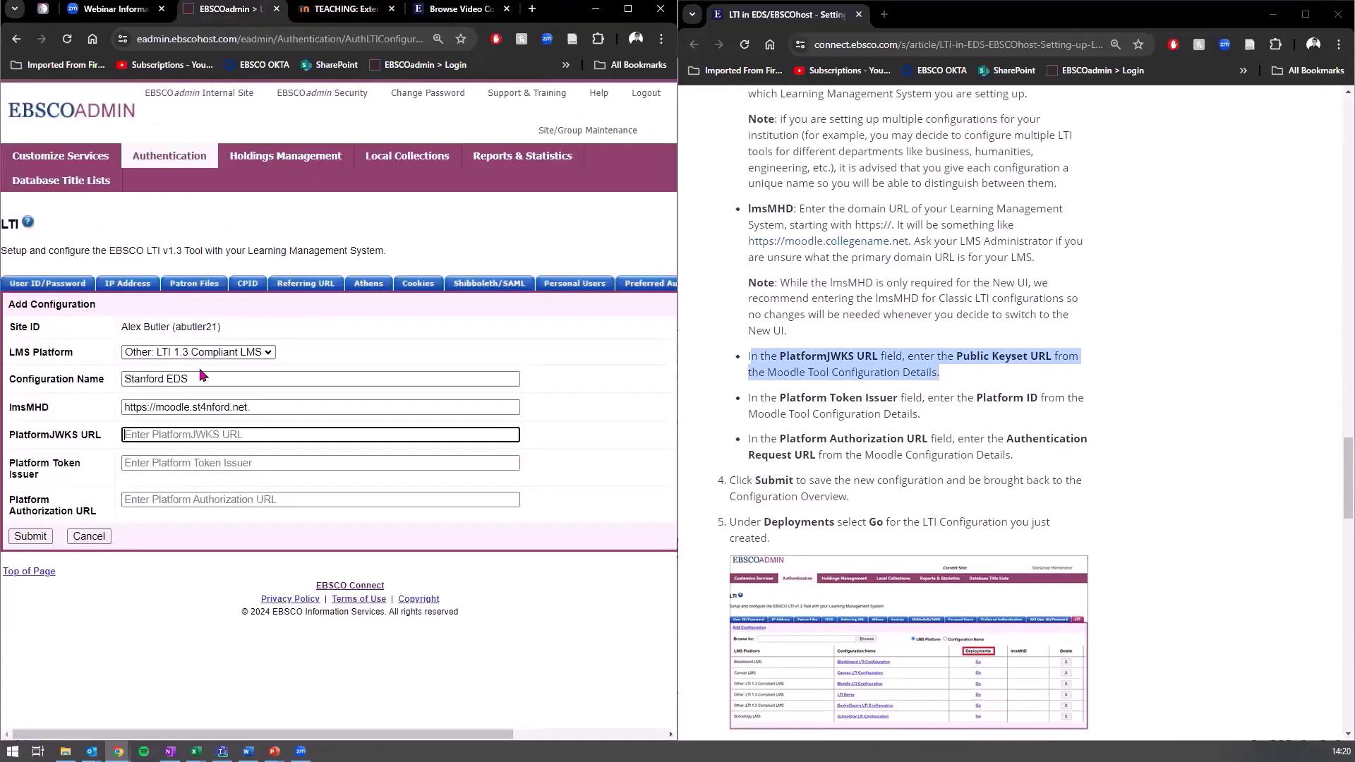
left_click(144, 430)
key("ctrl+v")
left_click(134, 462)
Fill Platform Token Issuer with Moodle's Platform ID
left_click(356, 11)
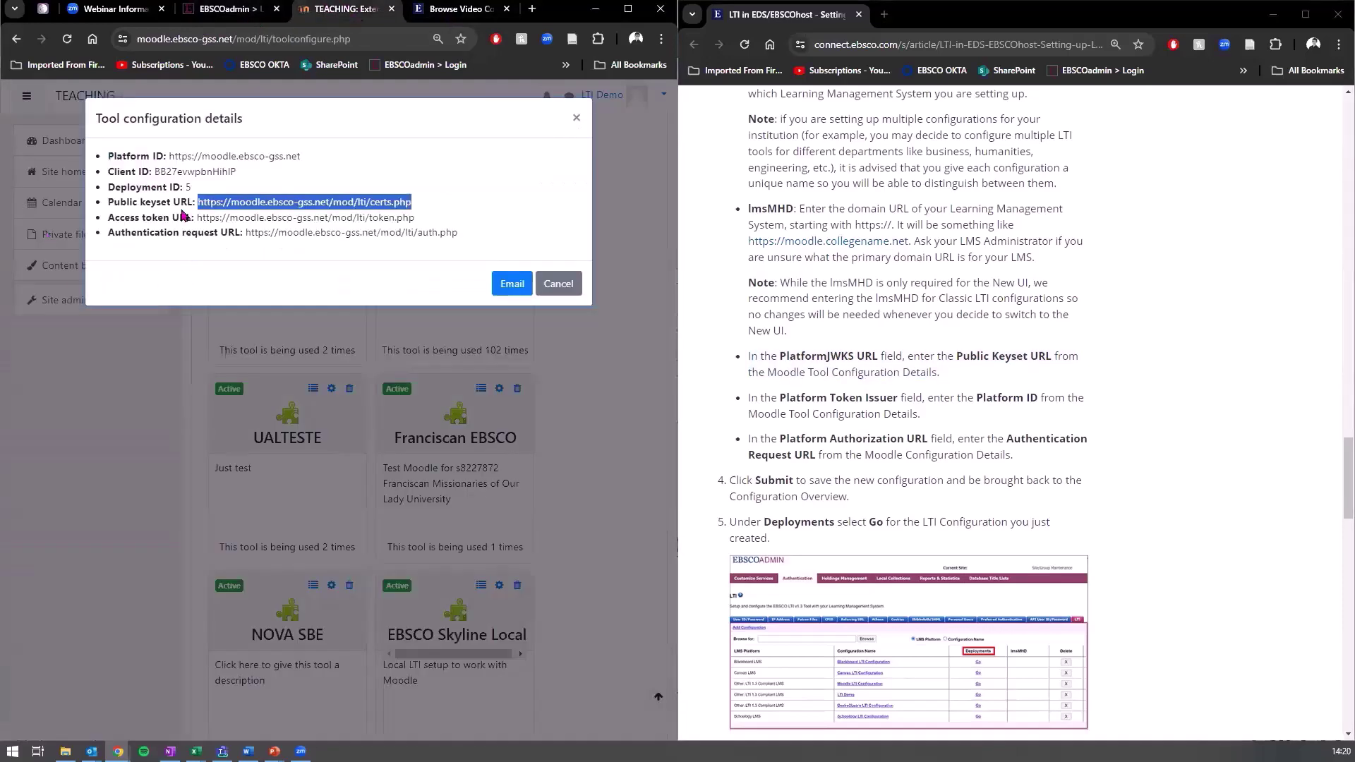
left_click_drag(321, 156, 169, 158)
key("ctrl+c")
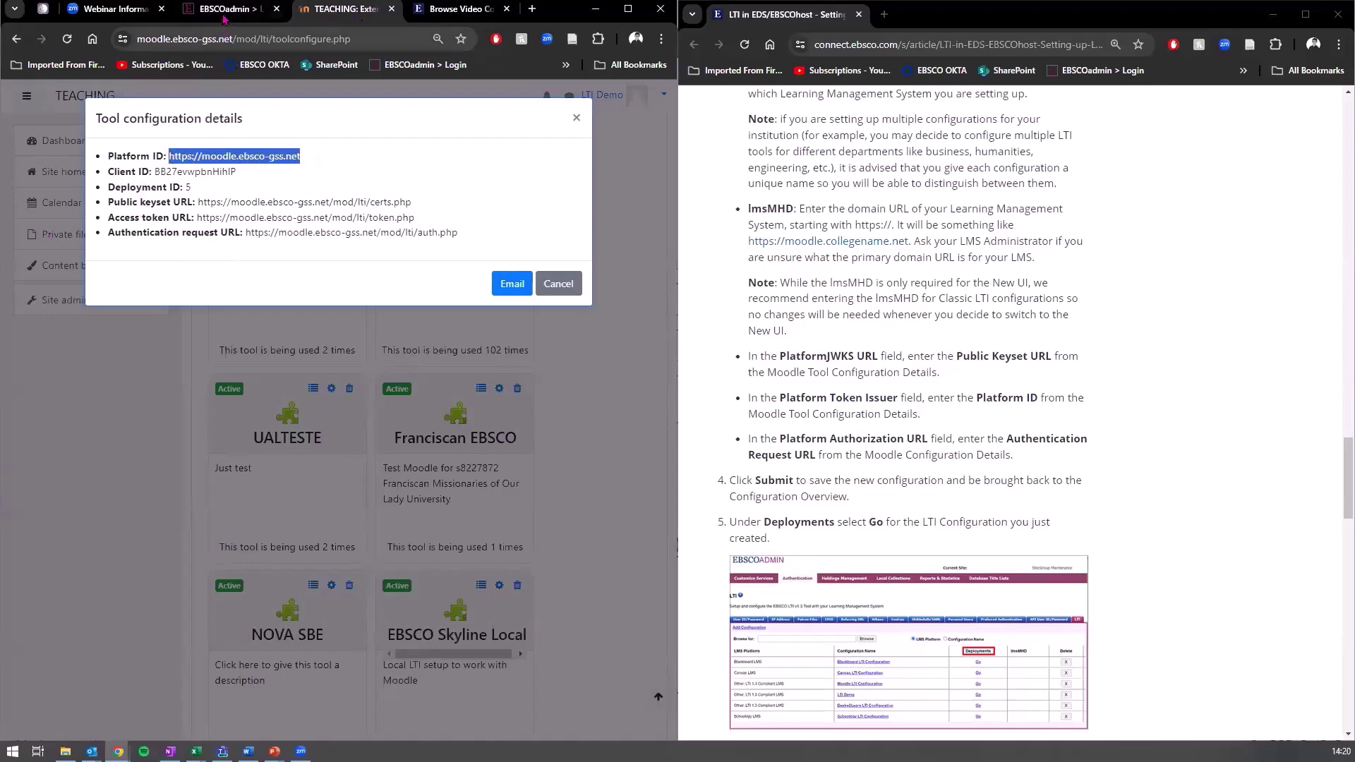
left_click(254, 8)
left_click(178, 466)
key("ctrl+v")
Fill Platform Authorization URL with Moodle's Authentication request URL and submit the configuration
left_click(163, 490)
left_click_drag(9, 498, 102, 518)
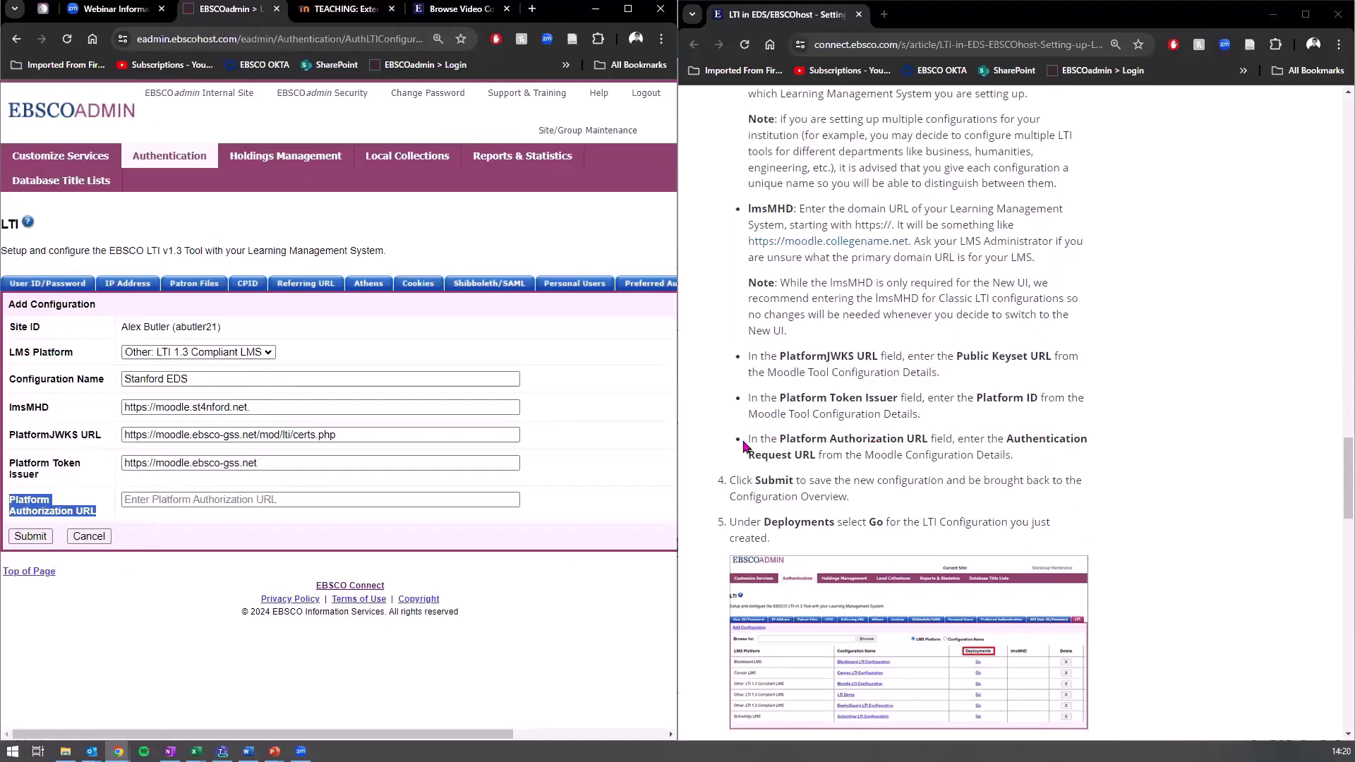
left_click_drag(744, 444, 1008, 455)
left_click(1003, 453)
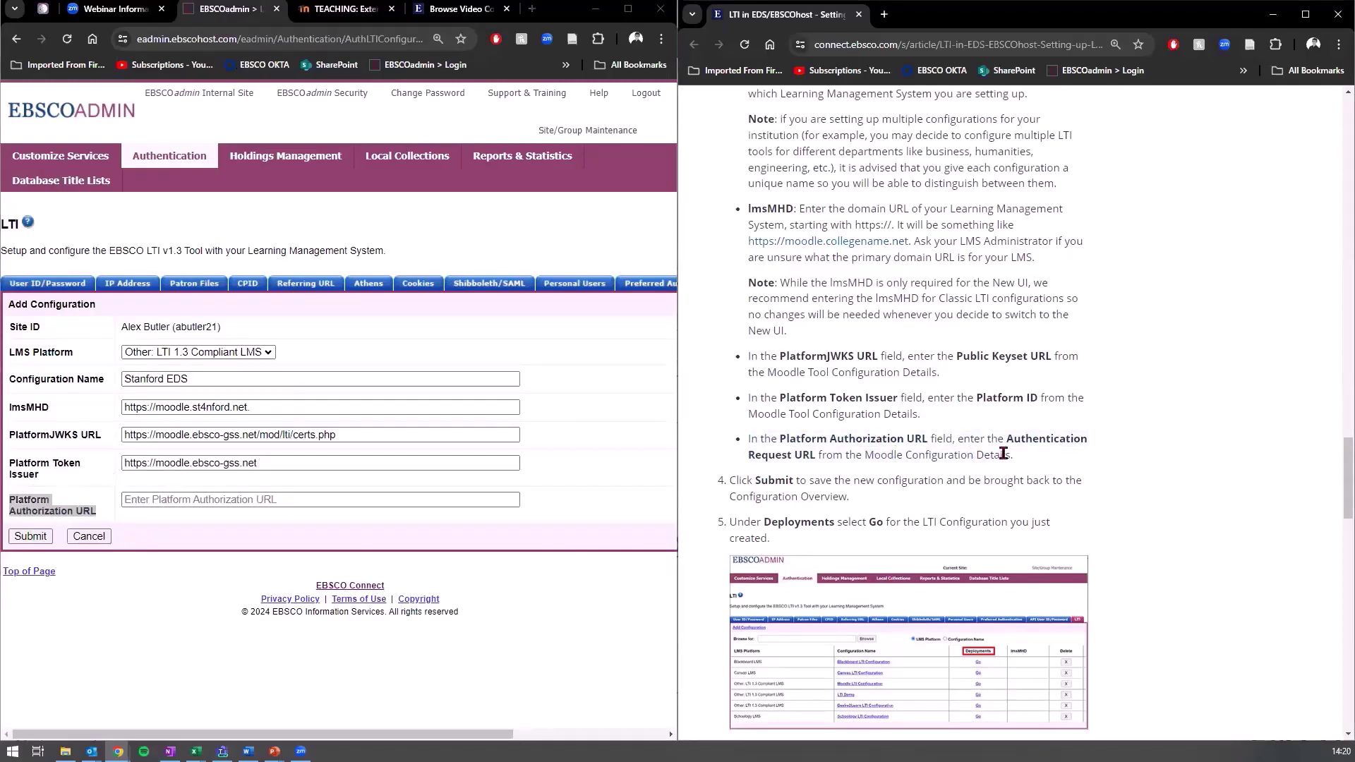
left_click(357, 8)
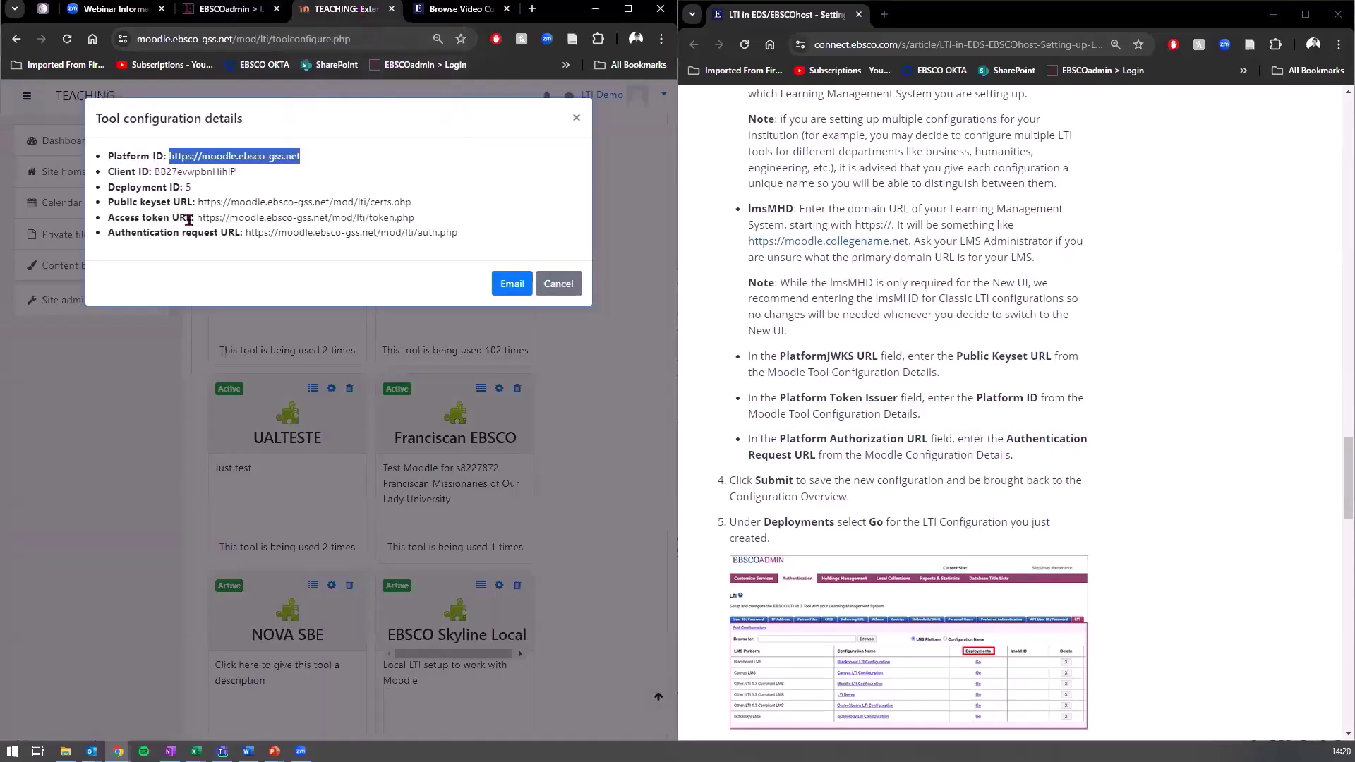
left_click_drag(476, 235, 249, 235)
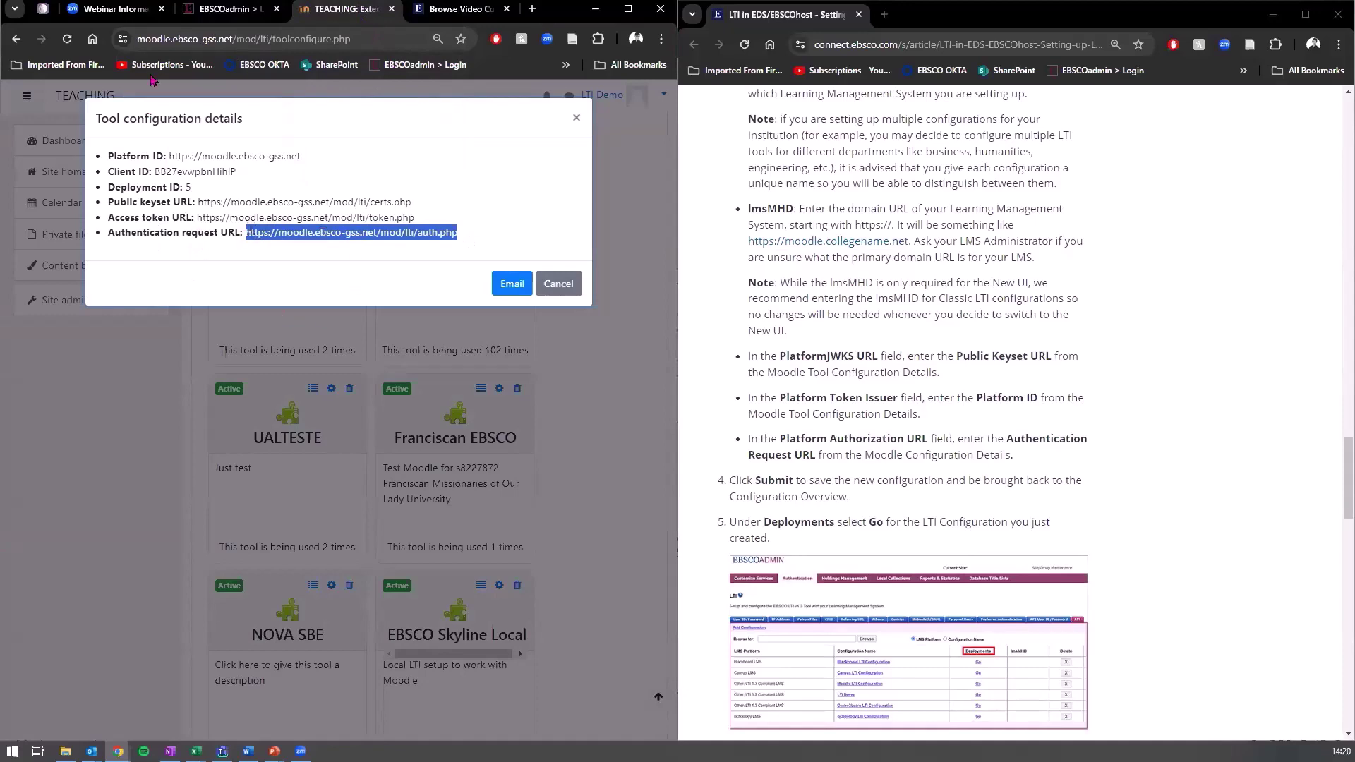
left_click(229, 9)
left_click(173, 499)
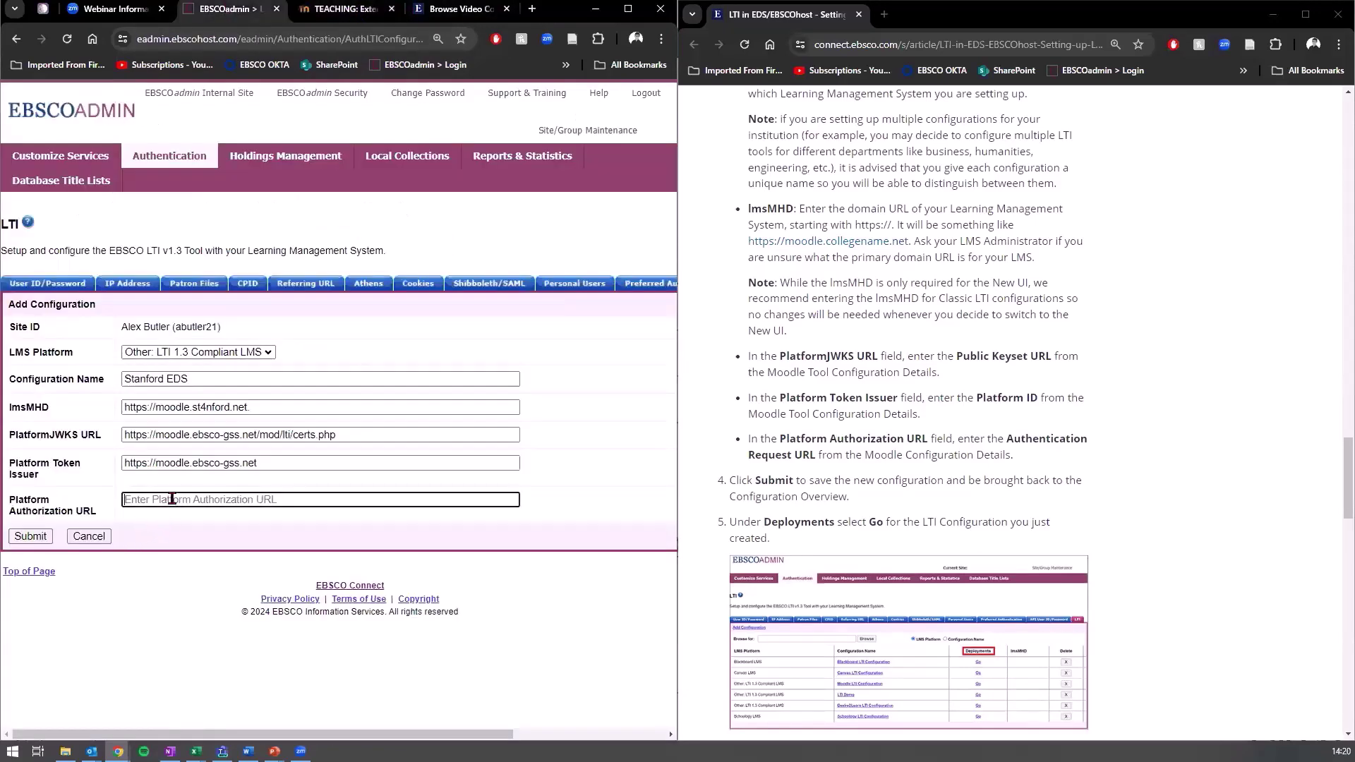
type("https://moodle.ebsco-gss.net/mod/lti/auth.php")
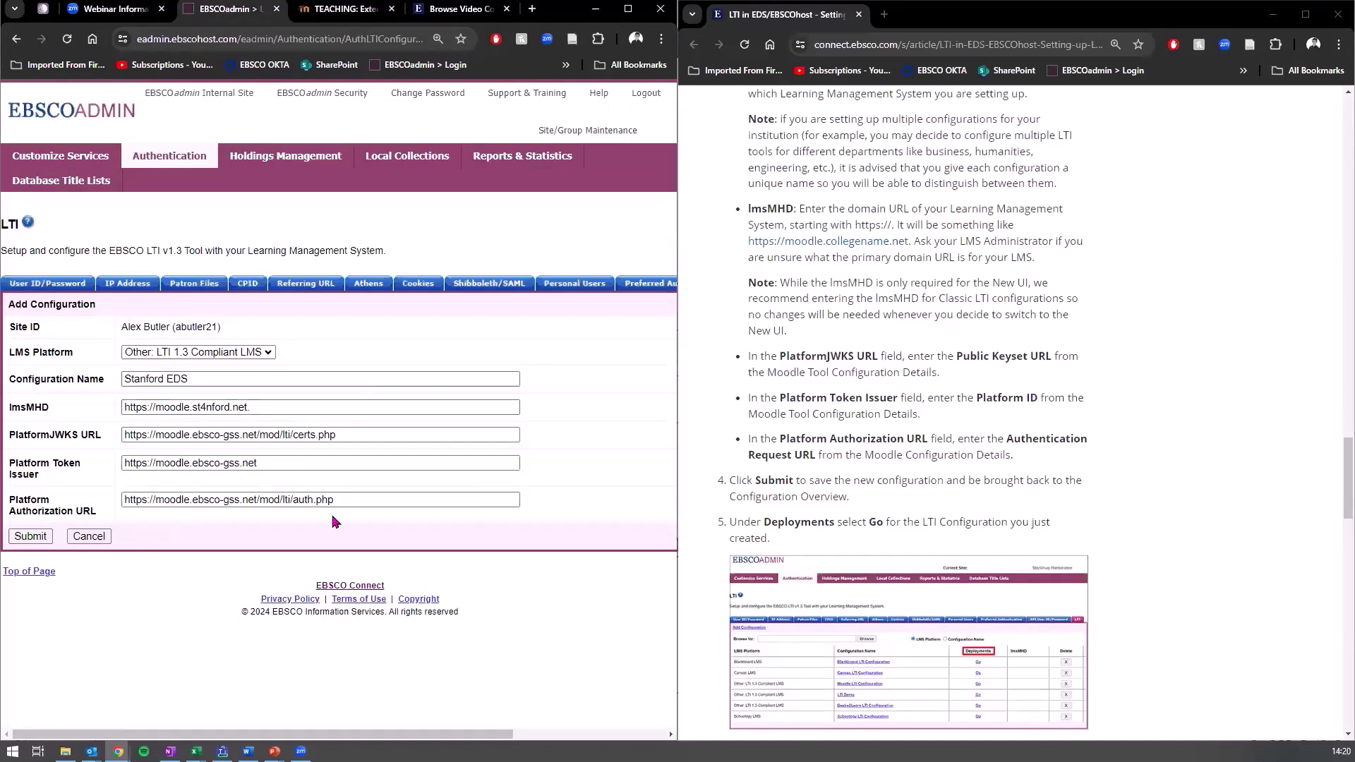
left_click(29, 537)
scroll(1030, 383, "down", 5)
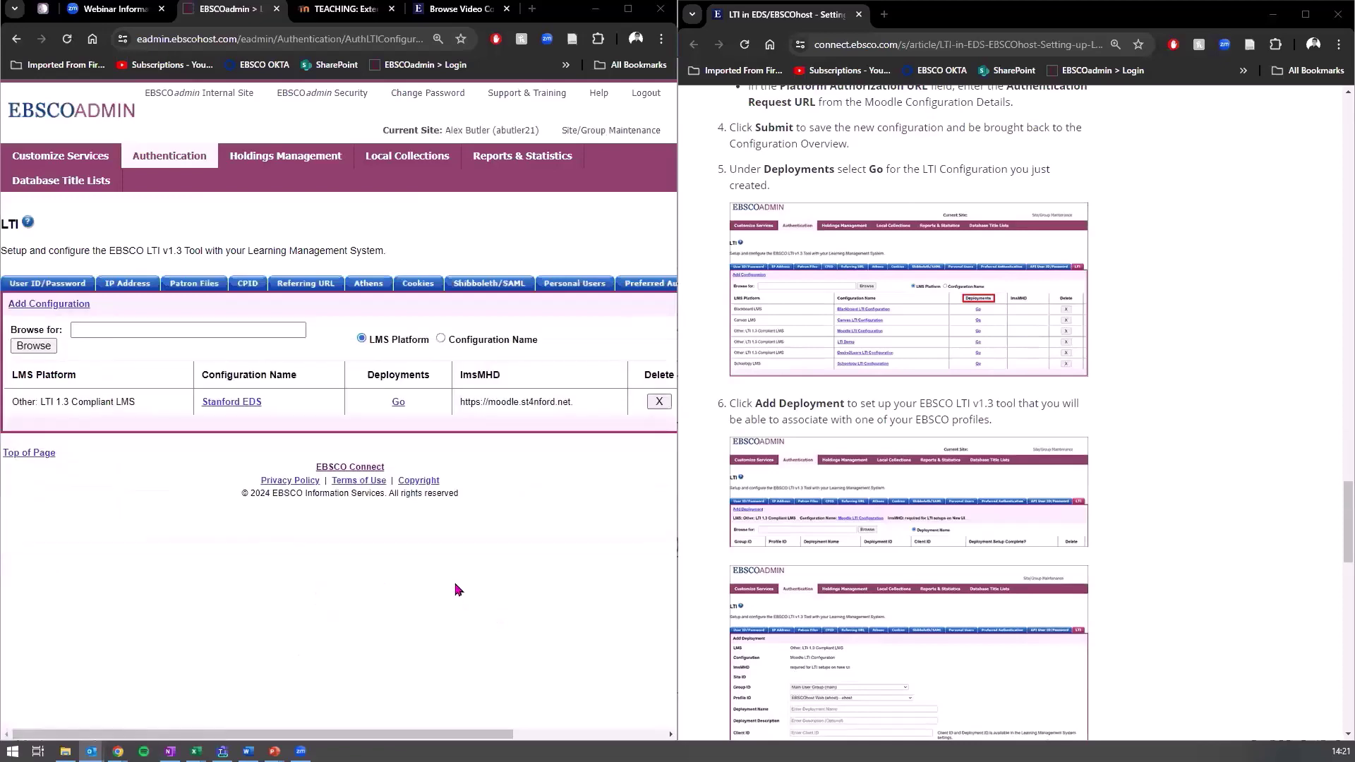
left_click(434, 592)
scroll(798, 131, "up", 2)
left_click_drag(748, 267, 793, 267)
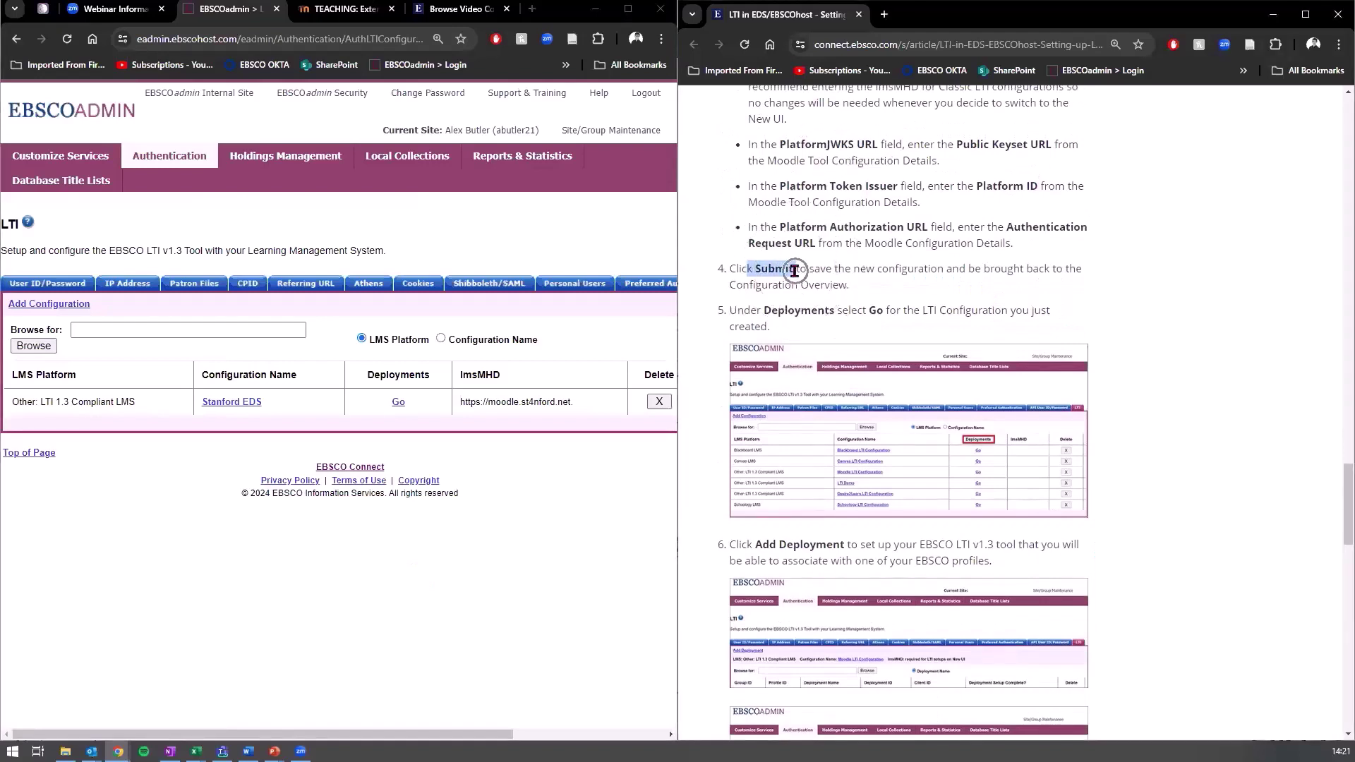
left_click(858, 305)
left_click_drag(771, 310, 939, 311)
left_click(858, 305)
scroll(857, 305, "down", 1)
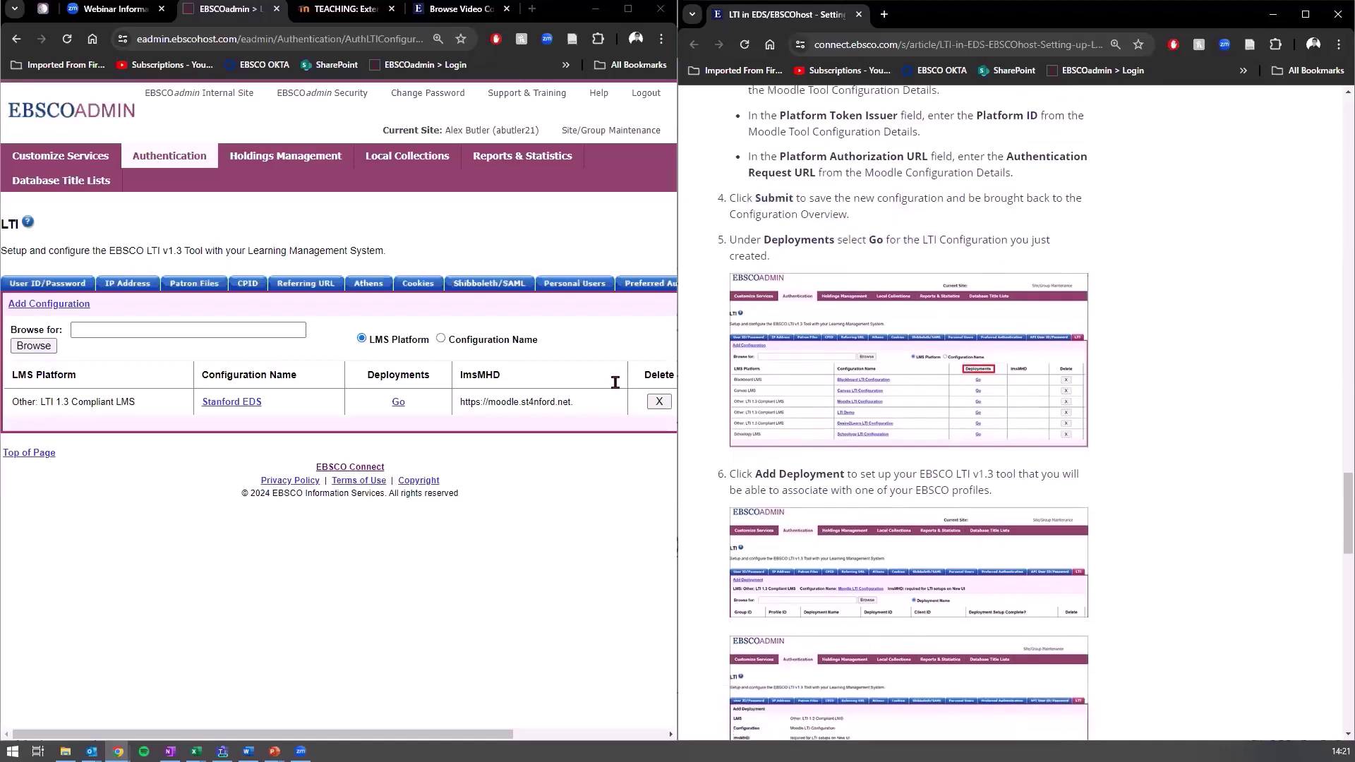
left_click(316, 311)
left_click_drag(416, 734, 486, 734)
scroll(485, 734, "left", 3)
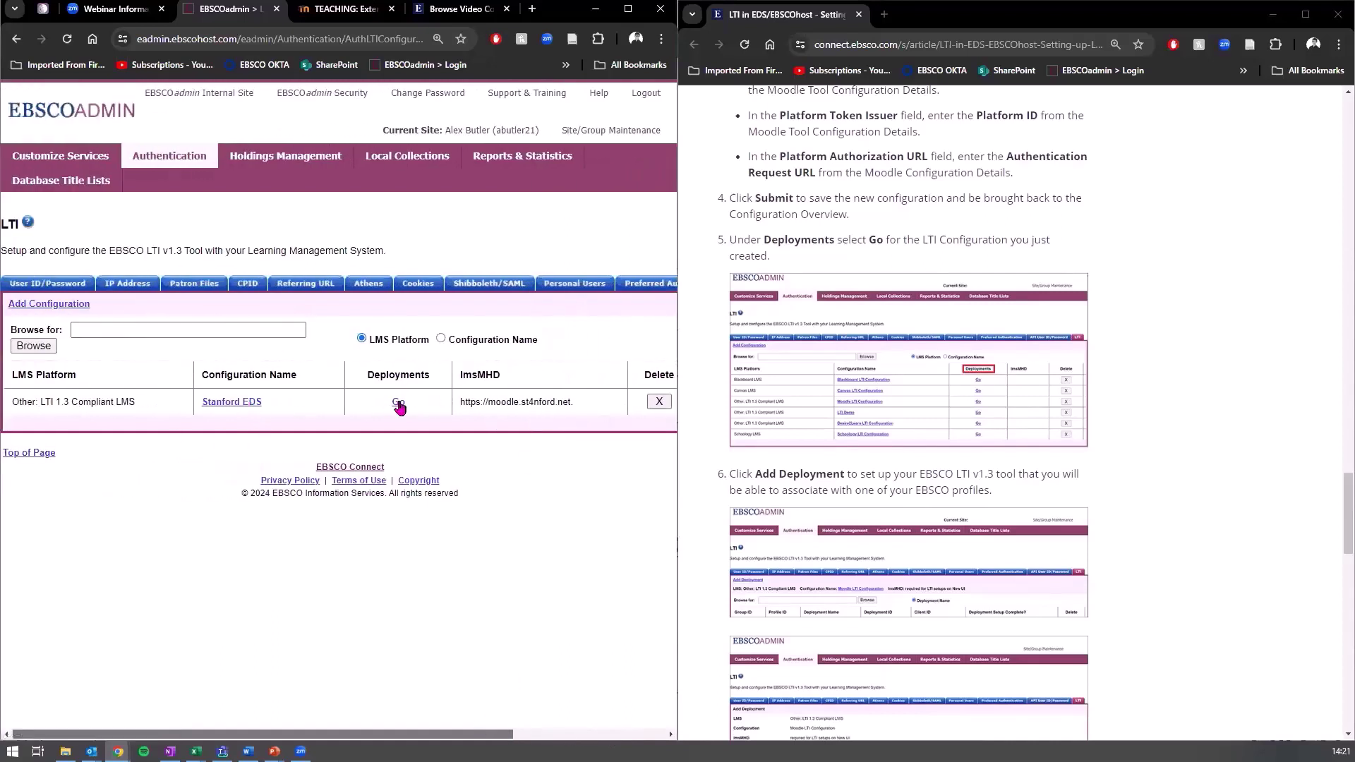
Add a deployment under Stanford EDS (Group ID main, Profile ID eds) named 'Stanford EDS'
left_click(396, 401)
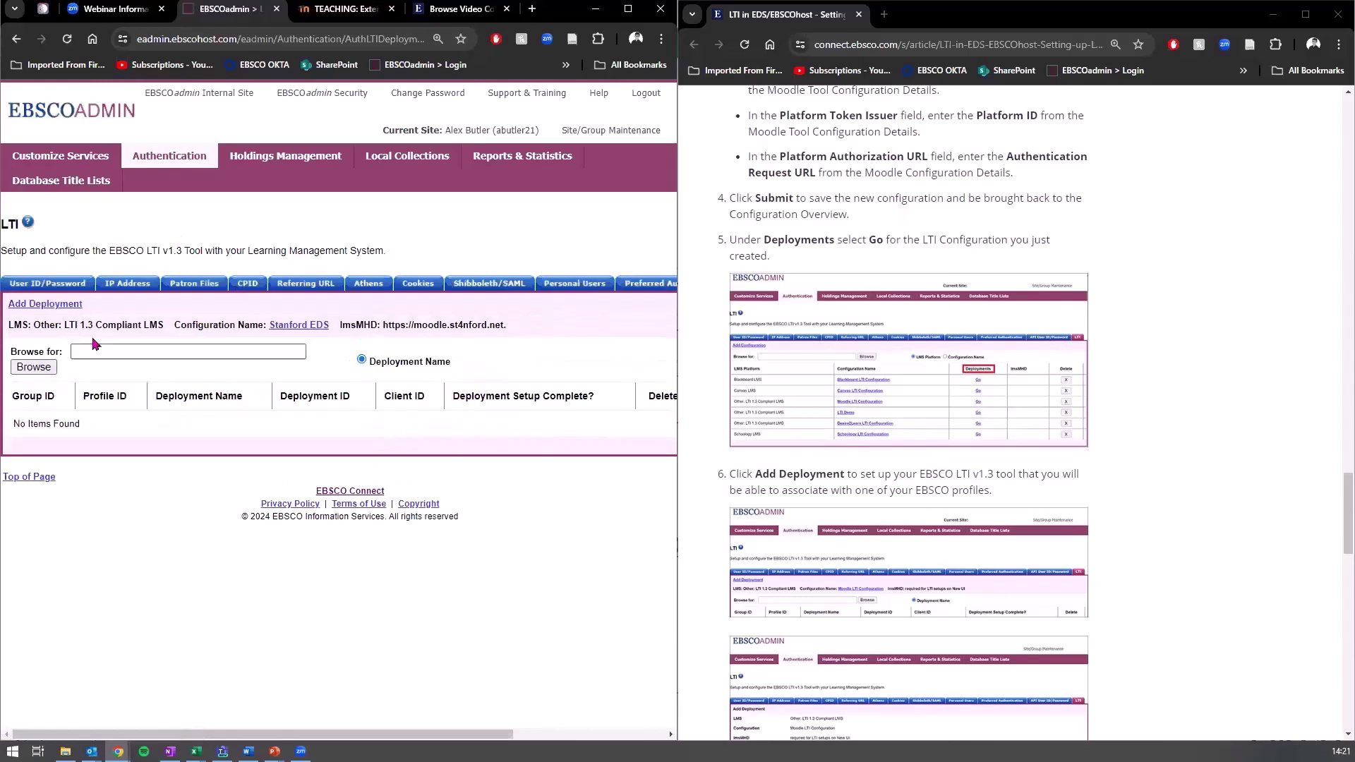
left_click(55, 309)
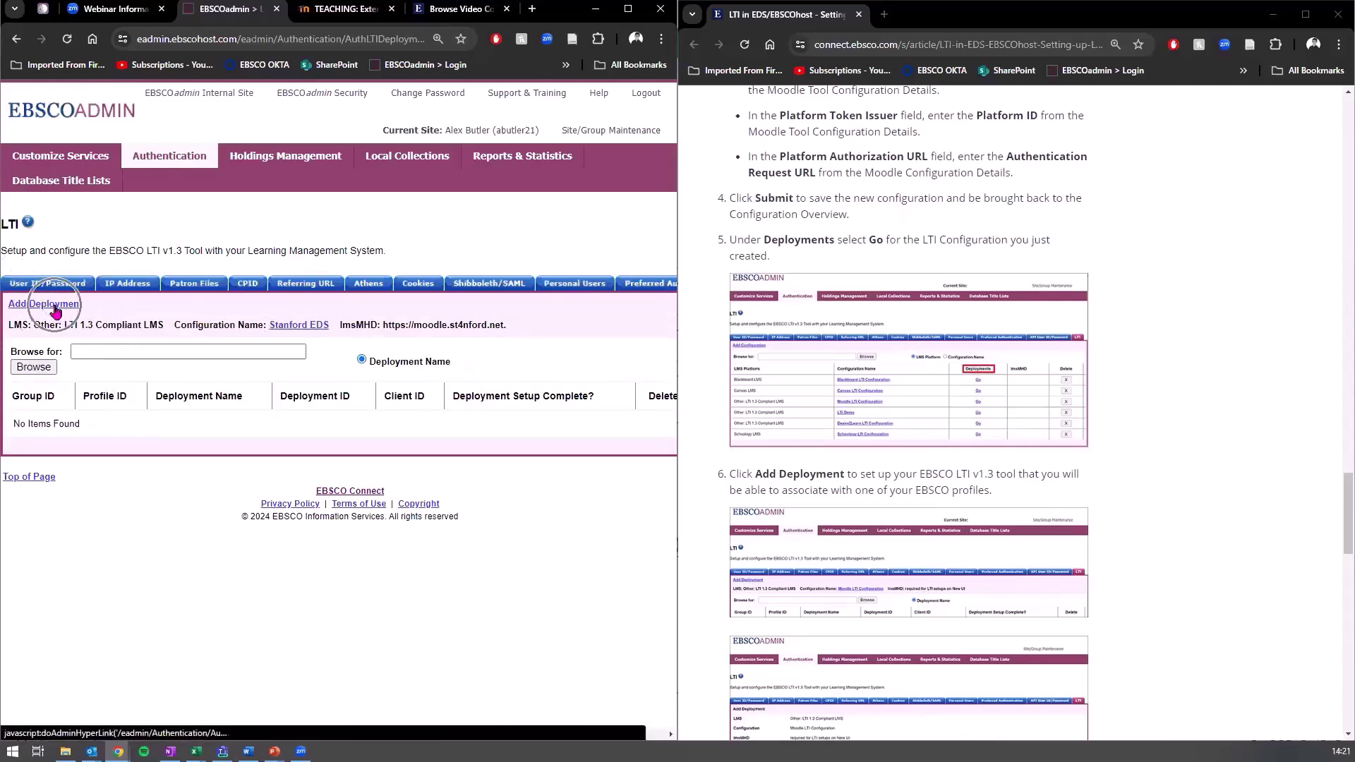
scroll(1014, 382, "down", 4)
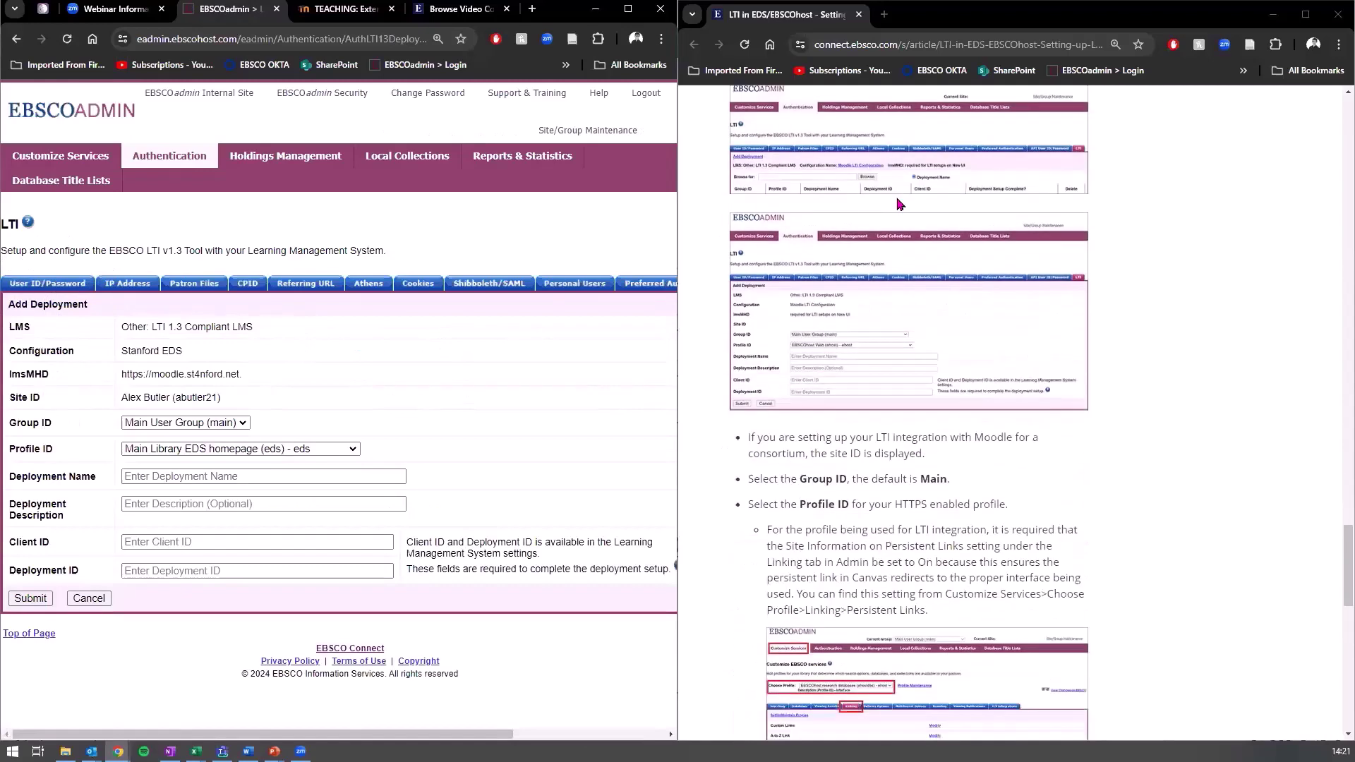
scroll(1020, 256, "up", 1)
left_click(183, 477)
type("Stanford EDS")
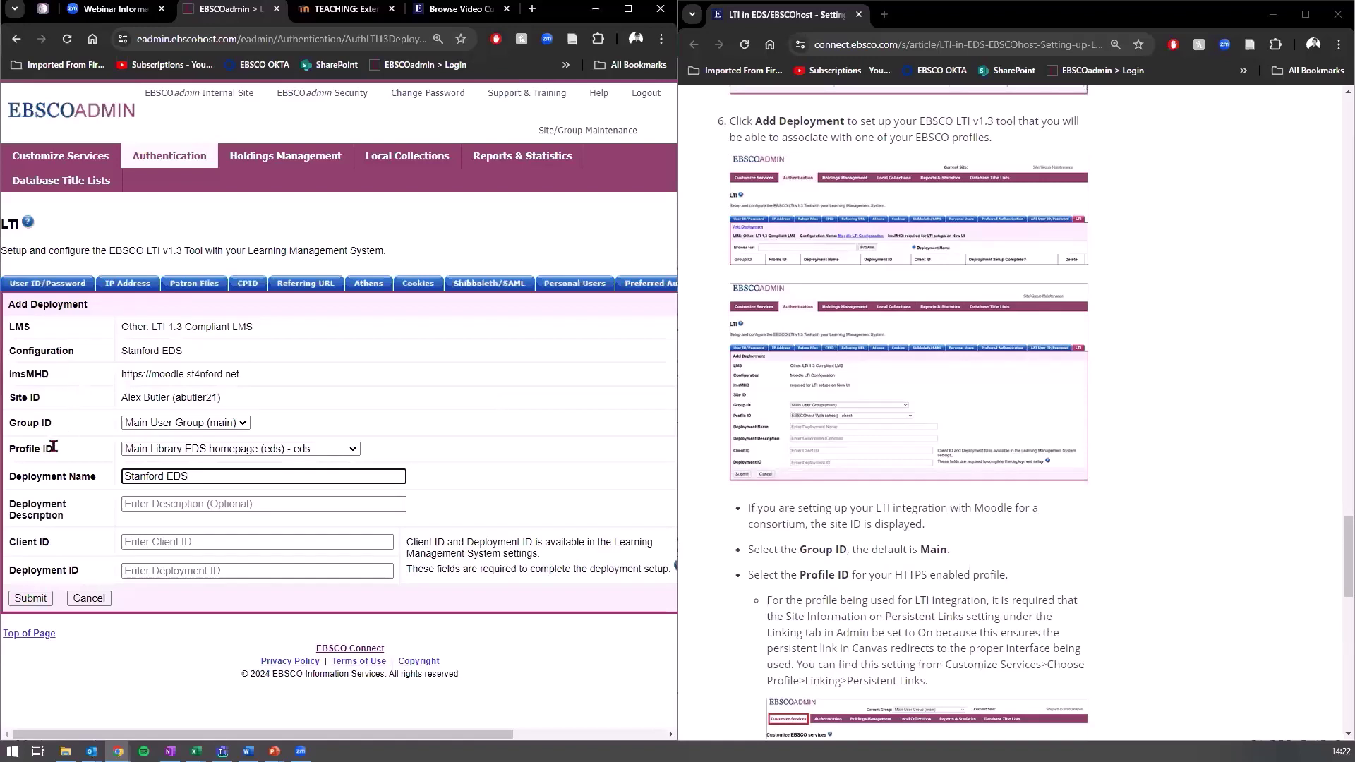
Set the deployment's Profile ID to Main Library EDS homepage and its description to 'EDS'
left_click(182, 452)
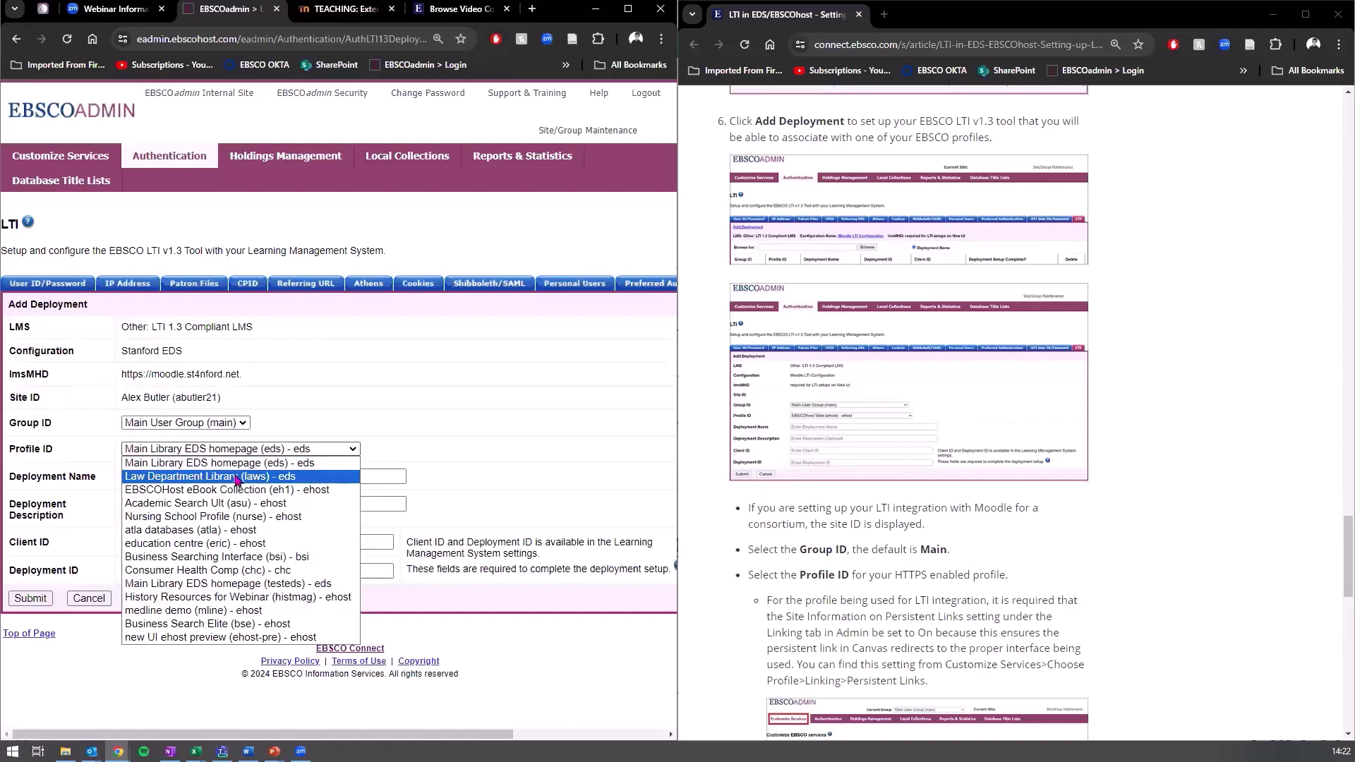
left_click(185, 463)
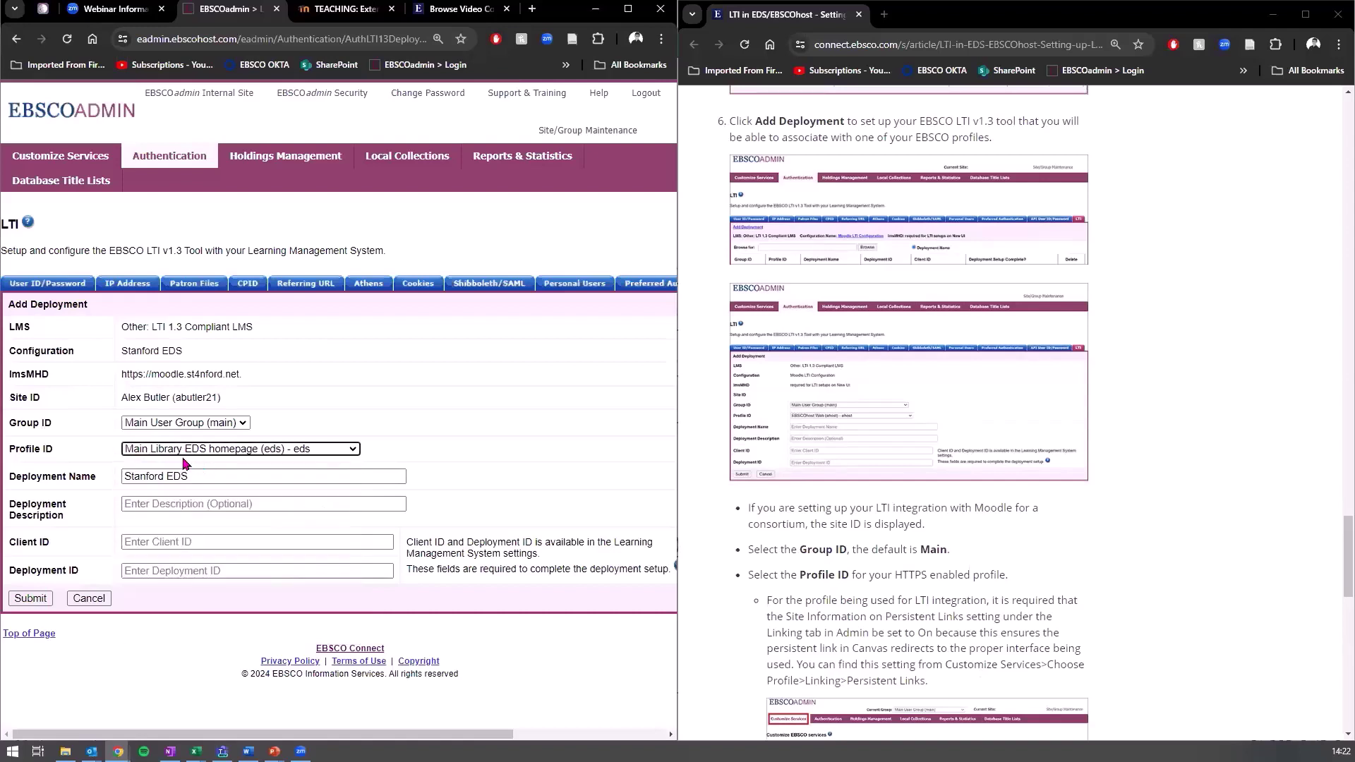
left_click(248, 454)
left_click(197, 504)
type("EDS")
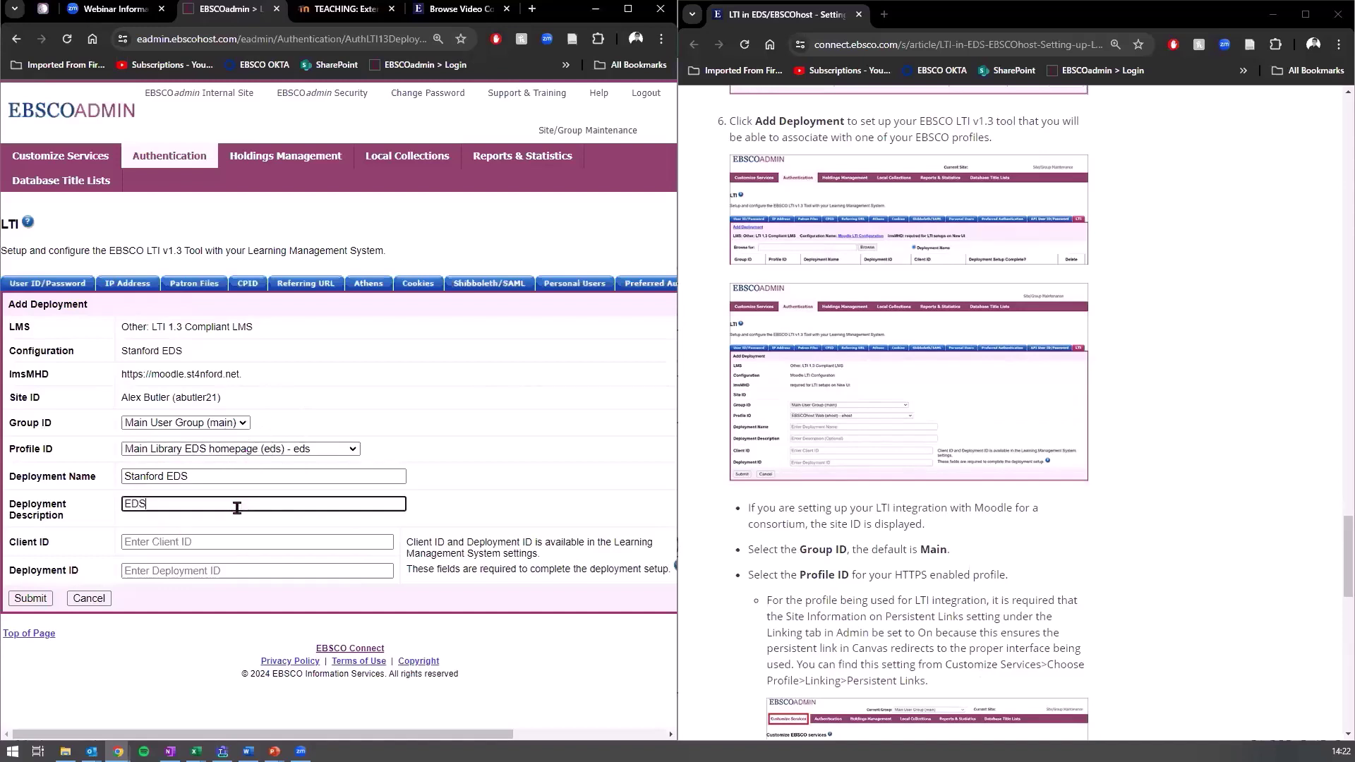
Put the cursor in the Client ID field, then go back to Moodle's tool configuration details
left_click(247, 558)
left_click(219, 542)
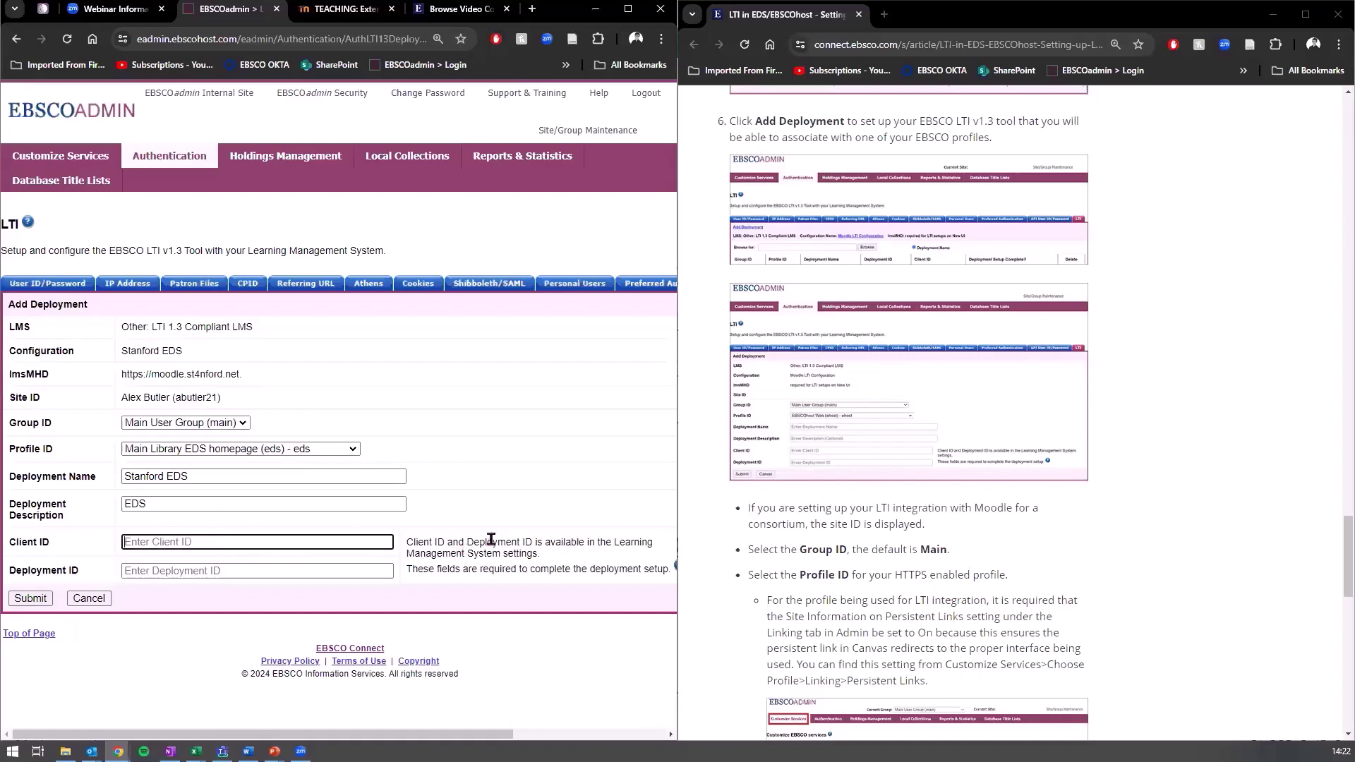
left_click(88, 540)
scroll(1070, 464, "down", 7)
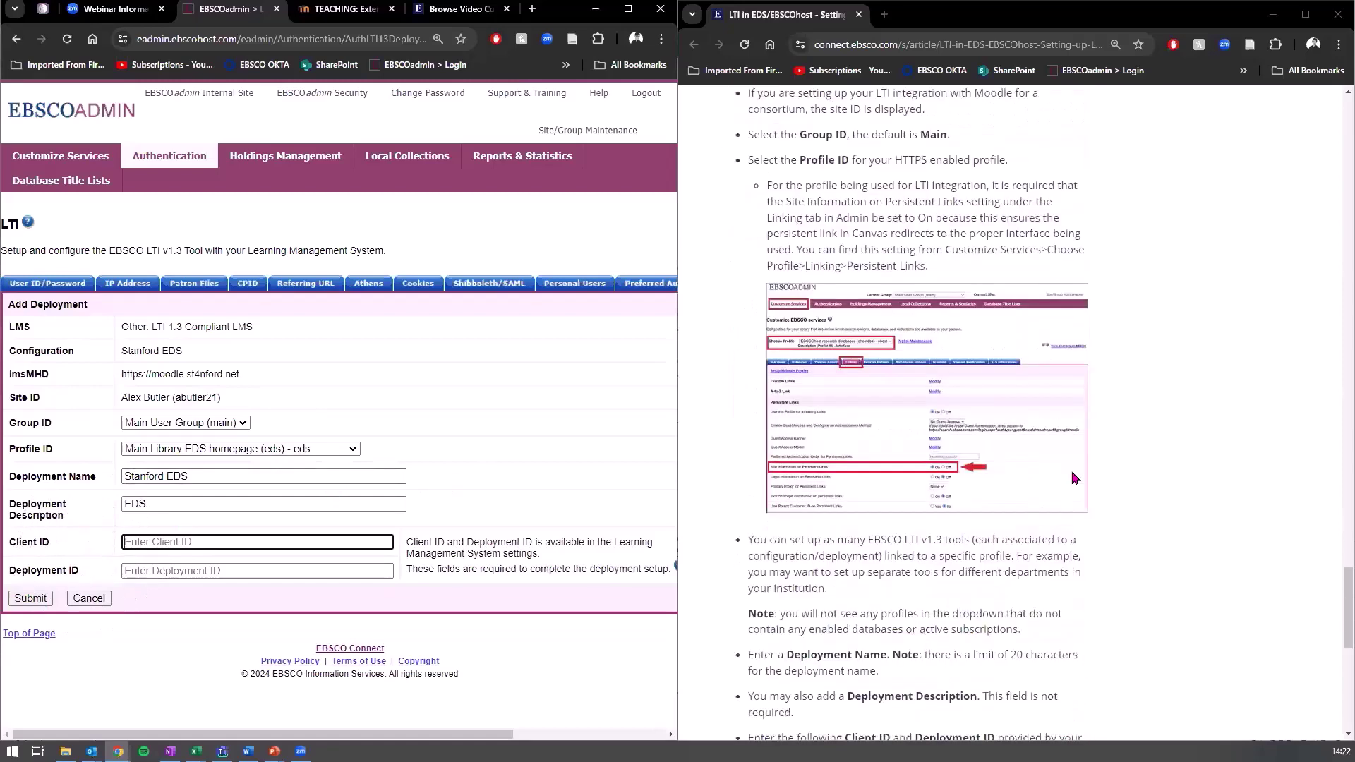
scroll(1070, 464, "up", 7)
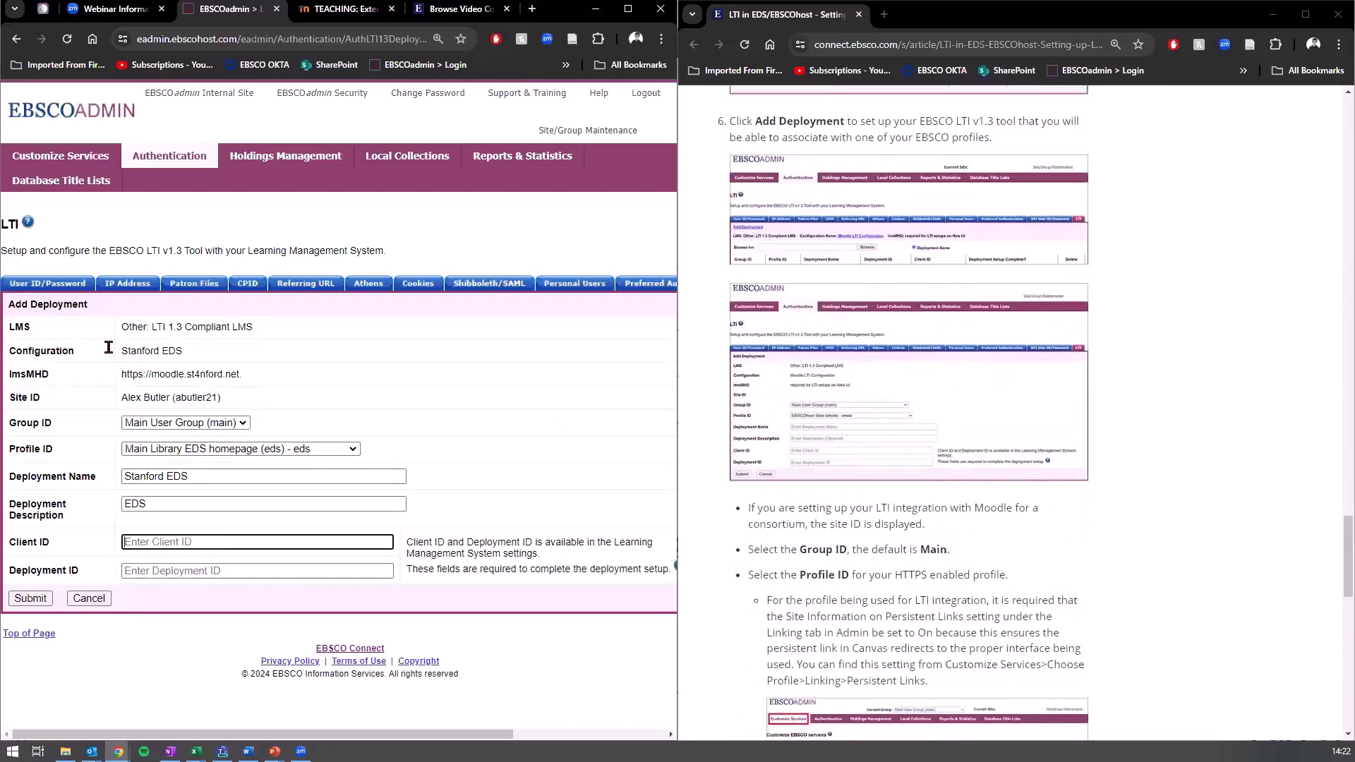
left_click(345, 9)
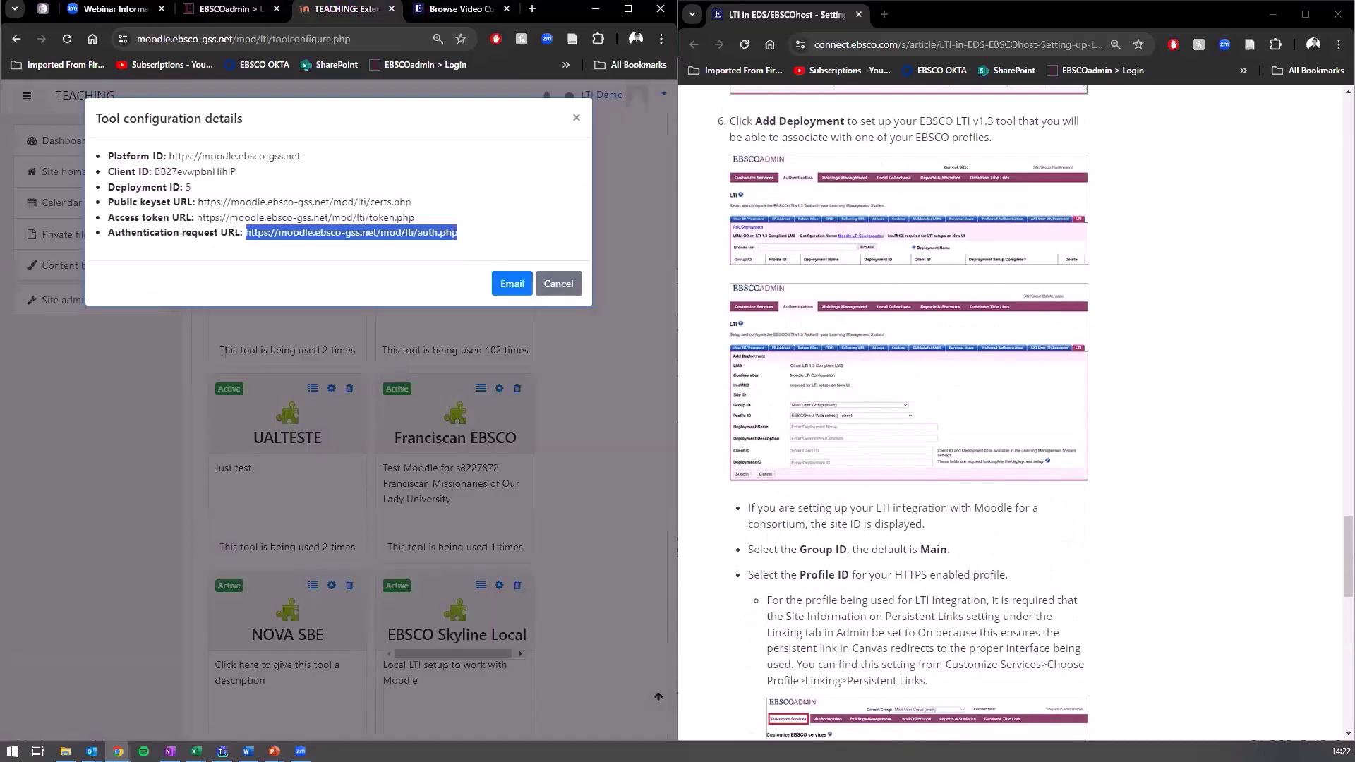
Copy Moodle's Client ID into the EBSCOadmin deployment form's Client ID field
left_click(139, 170)
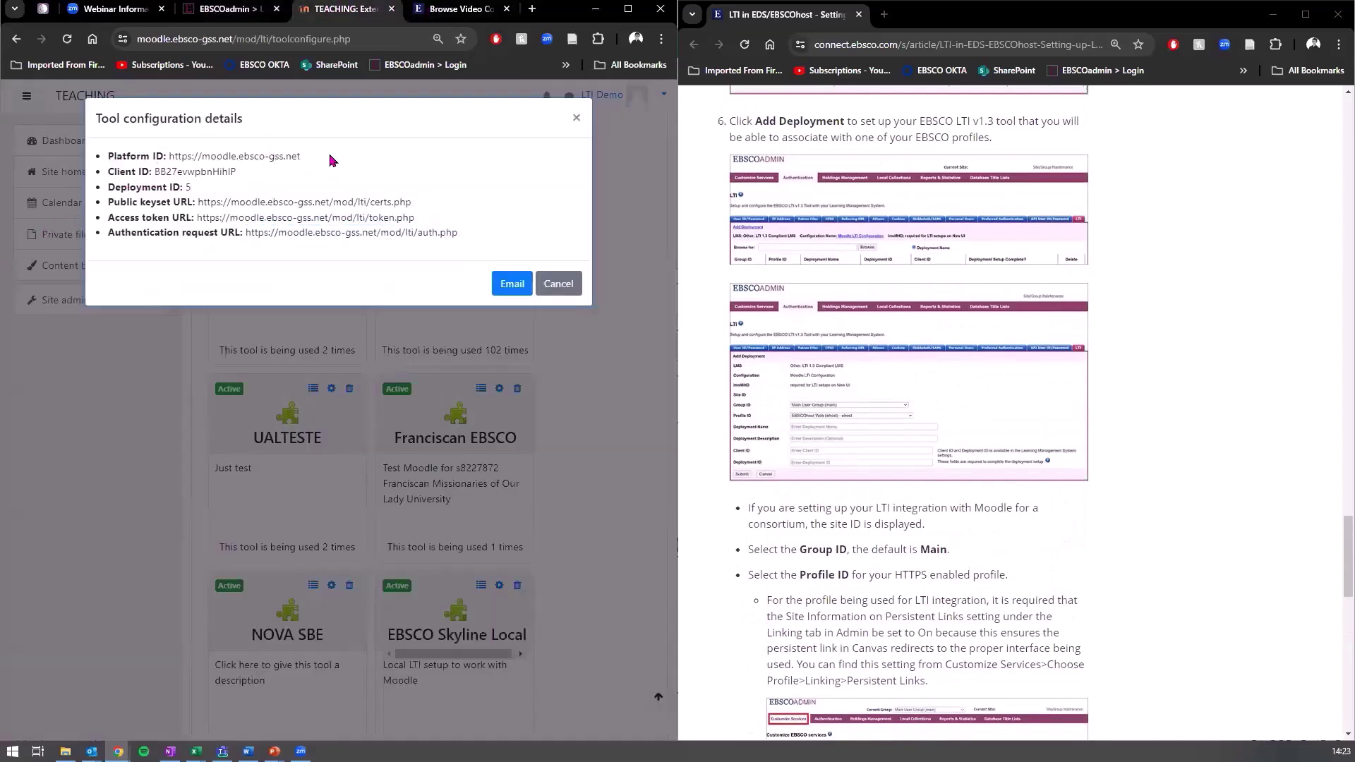
left_click_drag(300, 155, 151, 172)
key("ctrl+c")
left_click(233, 10)
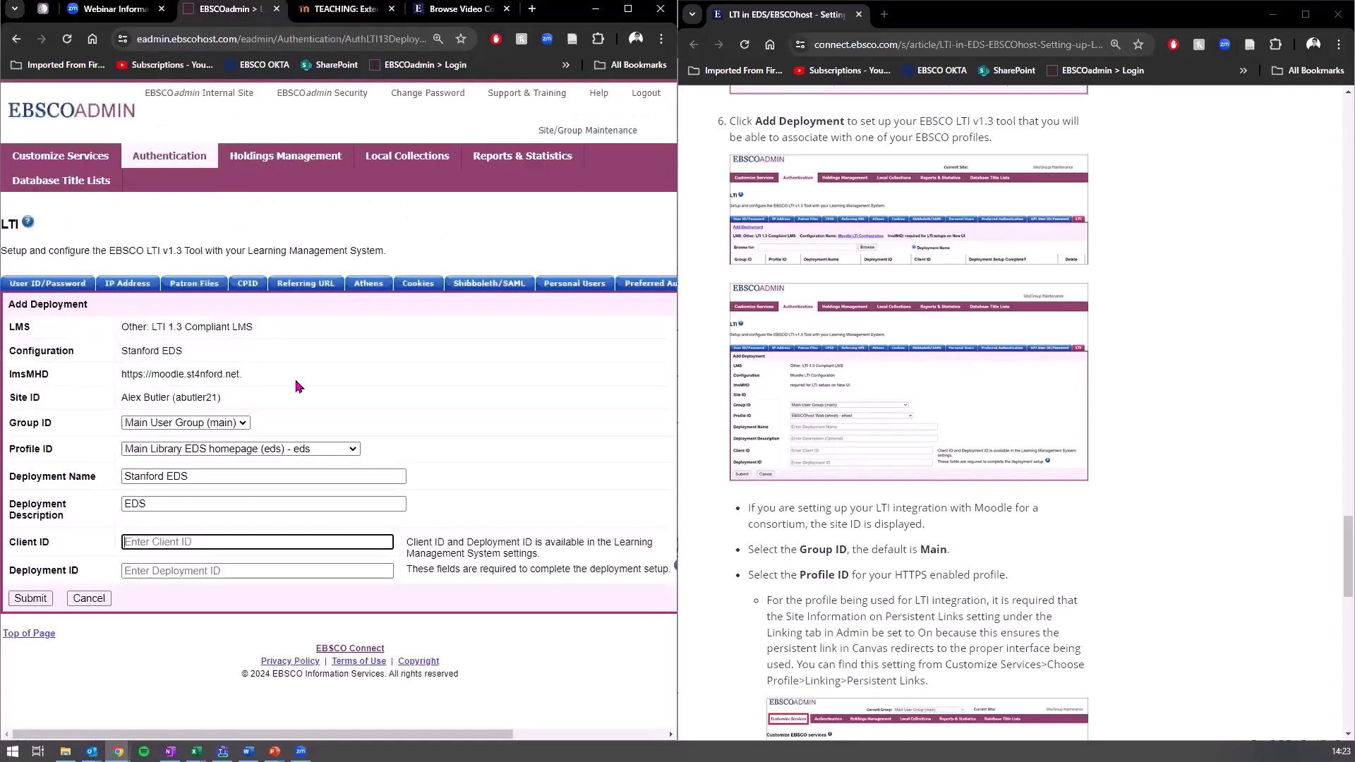
key("ctrl+v")
left_click(195, 570)
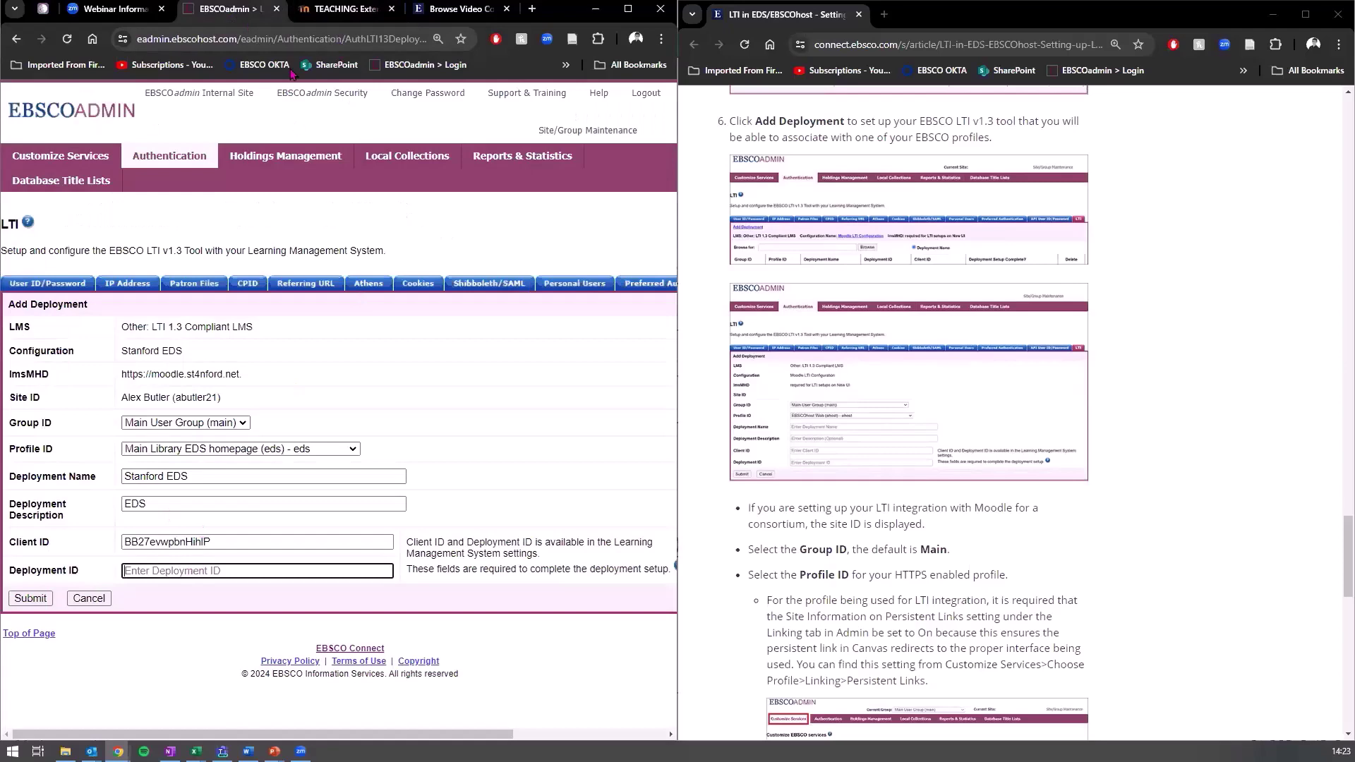
Copy Deployment ID 5 from Moodle into the form and submit the new deployment
left_click(329, 10)
left_click(196, 190)
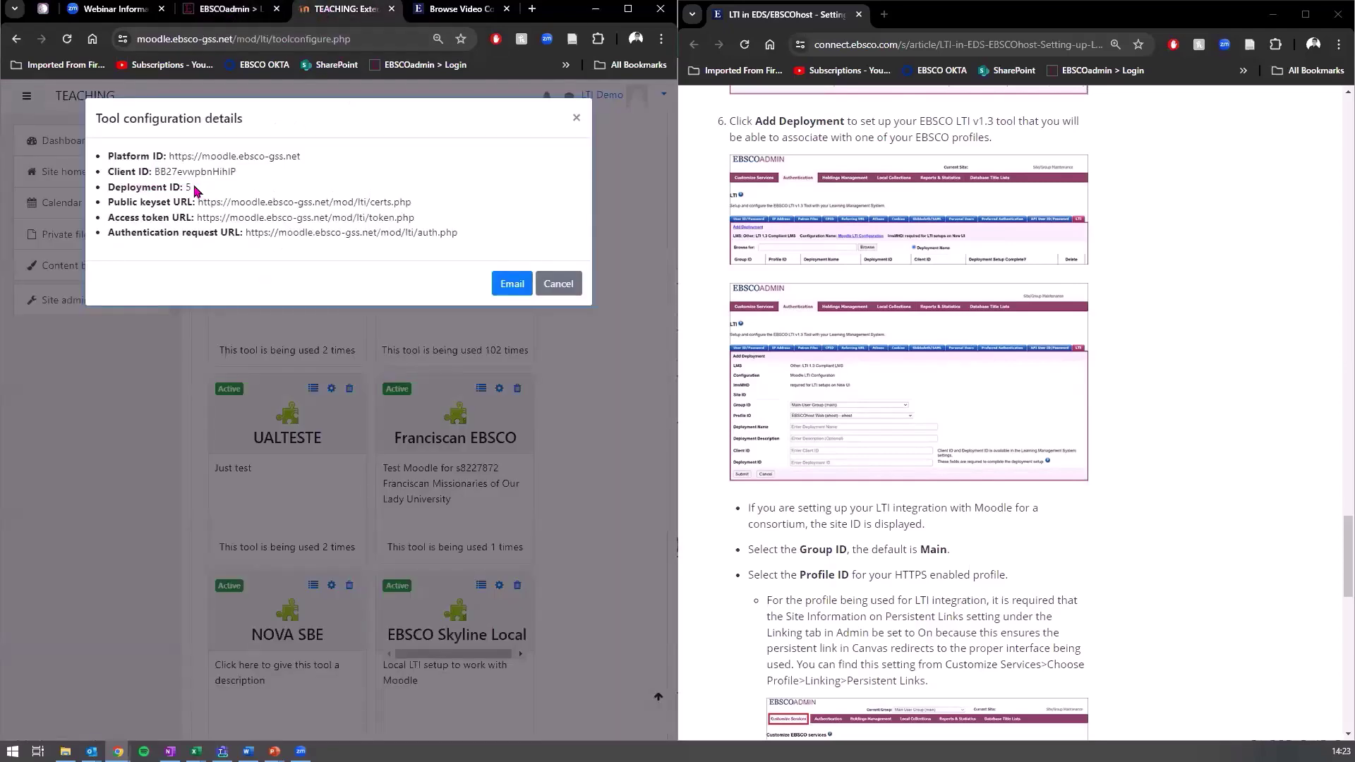
double_click(188, 187)
key("ctrl+c")
left_click(226, 8)
key("ctrl+v")
left_click(170, 585)
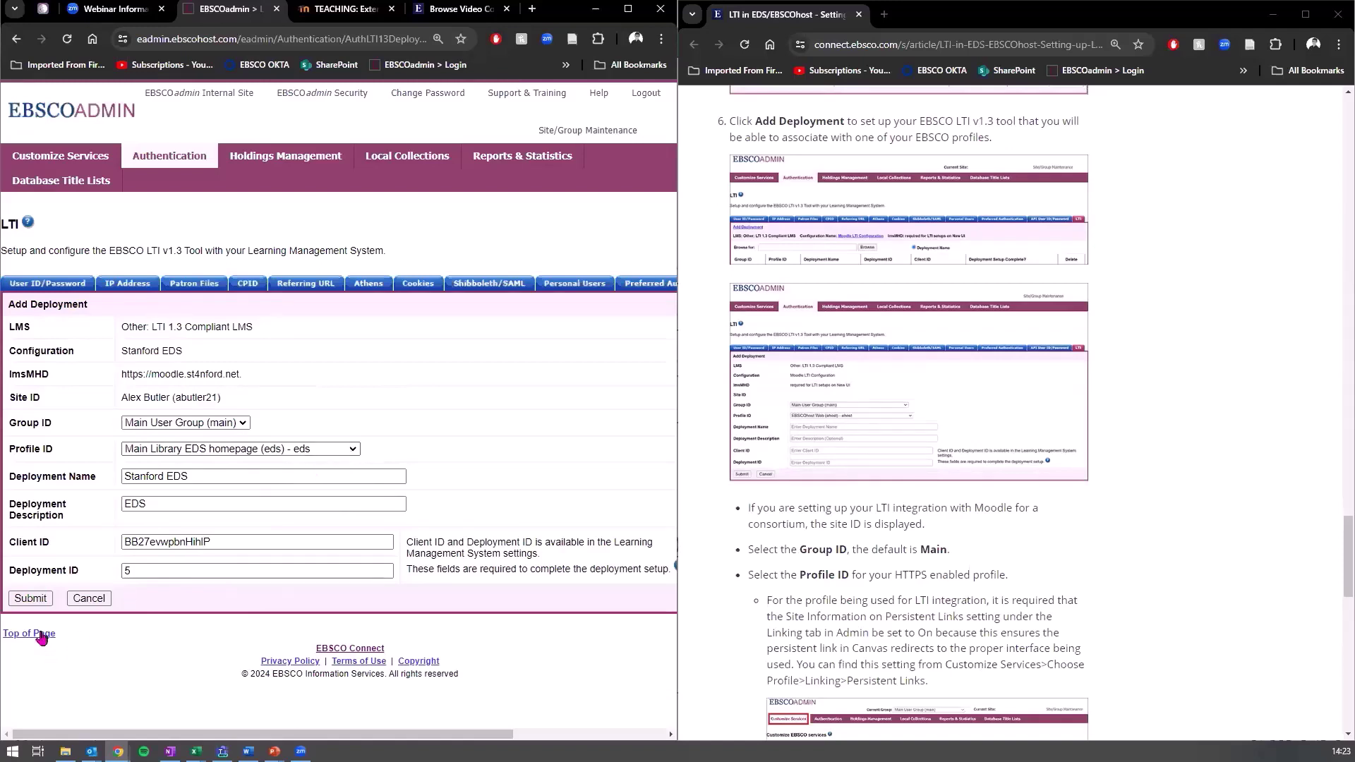
left_click(32, 605)
Submit the new LTI deployment again
left_click(33, 606)
scroll(931, 588, "down", 8)
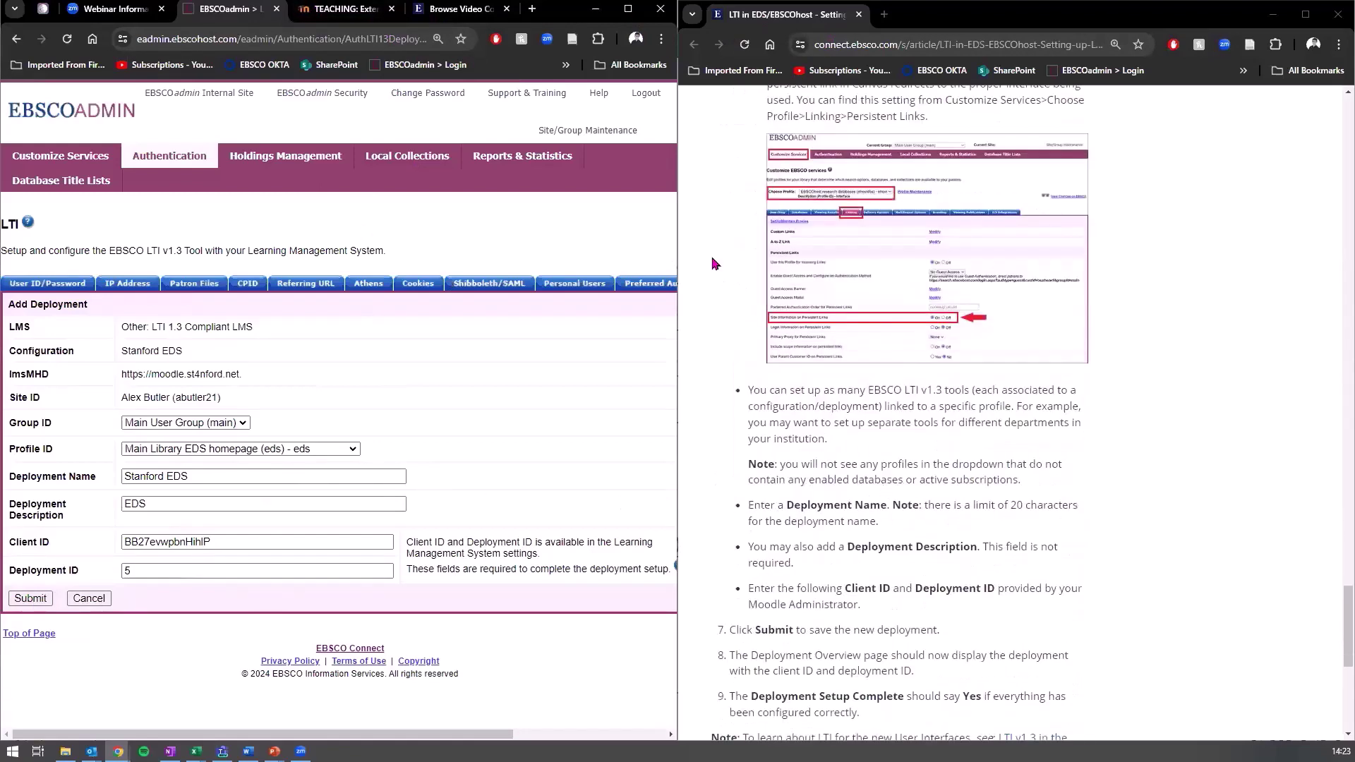
scroll(863, 453, "up", 6)
Review the article's Group ID instructions, then follow the LTI v1.3 New User Interface FAQ link
left_click_drag(810, 383, 949, 412)
scroll(841, 490, "down", 6)
scroll(1031, 375, "down", 4)
left_click_drag(824, 293, 883, 461)
left_click(883, 461)
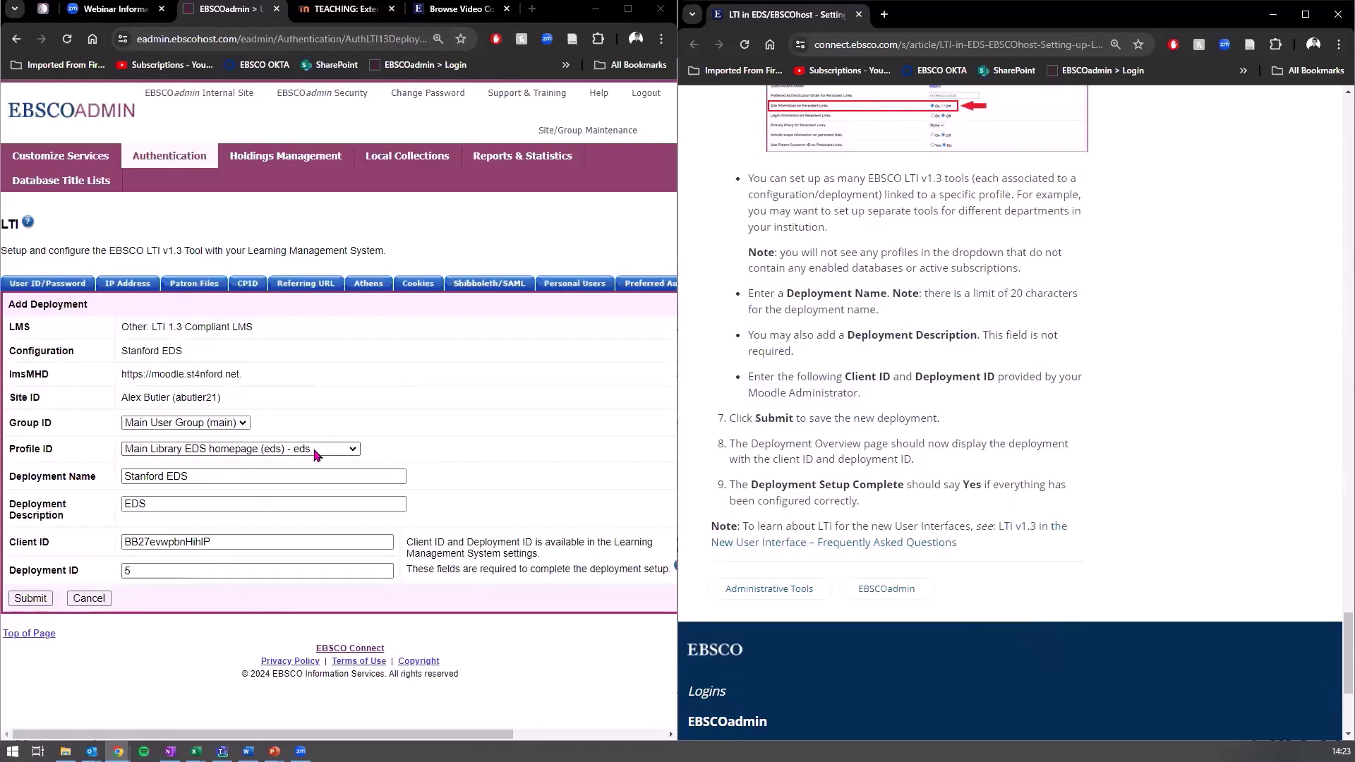
left_click(320, 368)
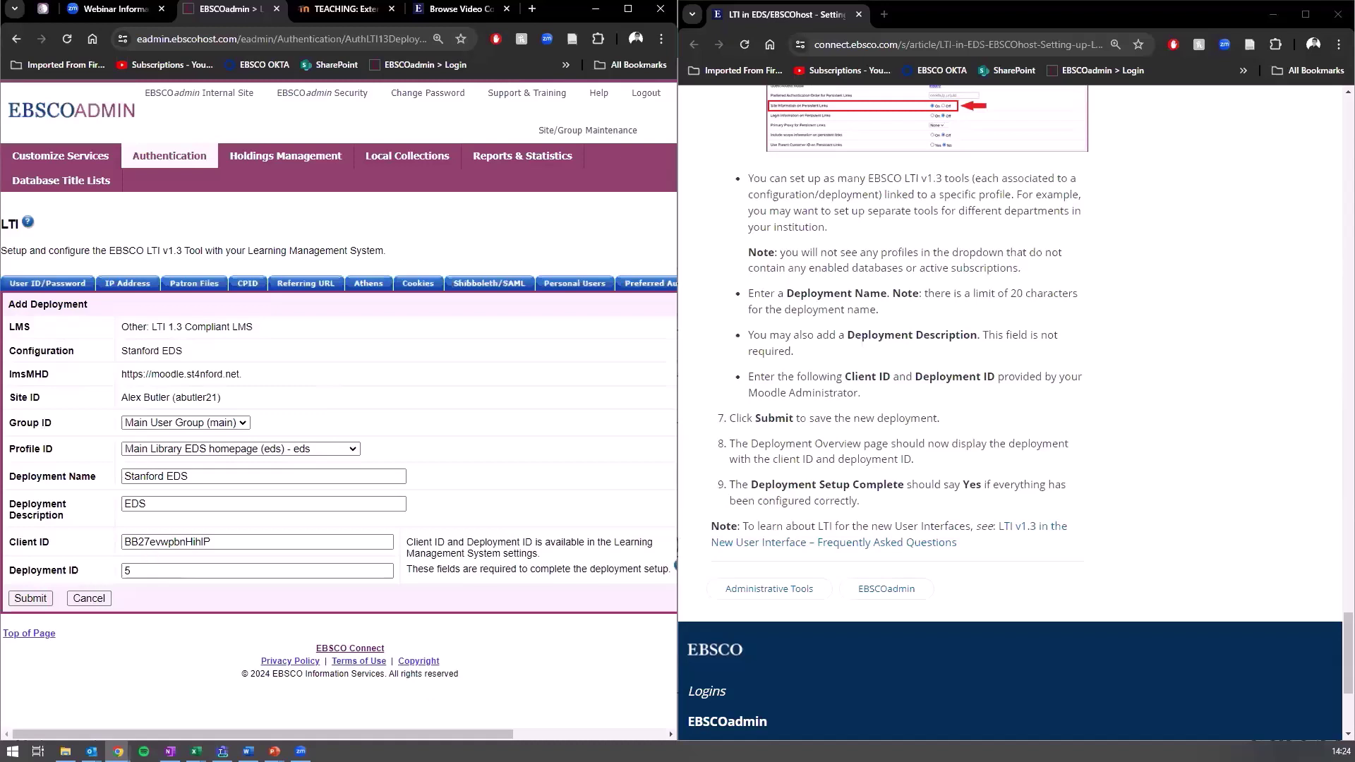
left_click(888, 547)
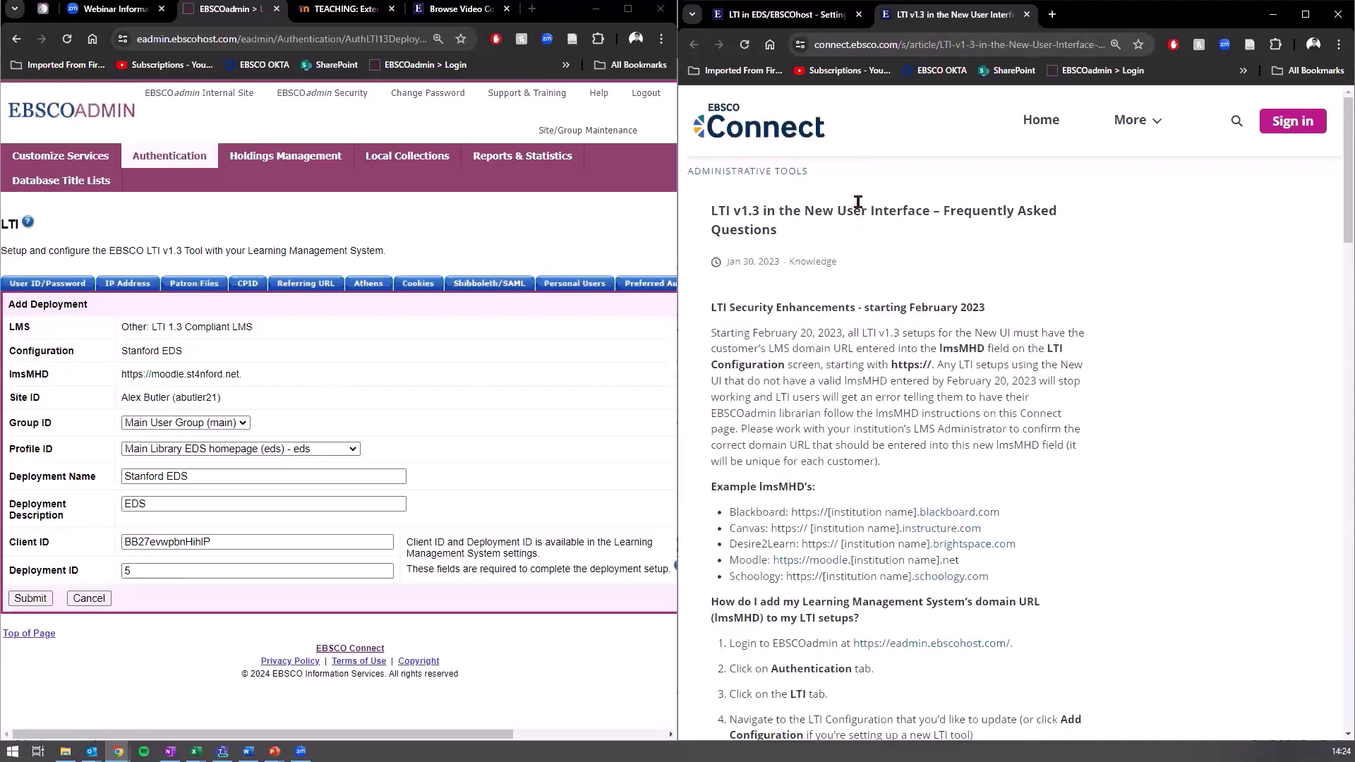
Open the LTI in EDS/EBSCOhost FAQ article, then maximize the EBSCOadmin window showing the deployment form
left_click(883, 43)
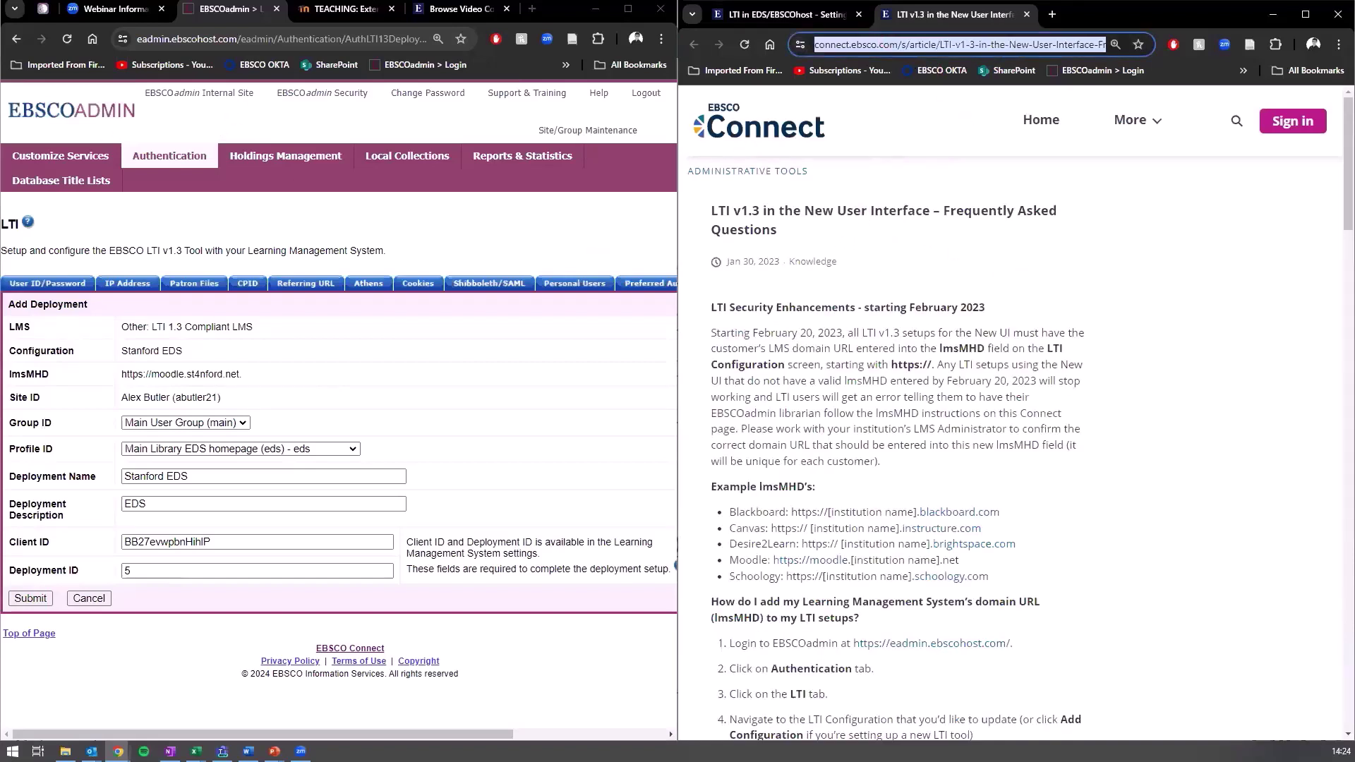
key("alt+Tab")
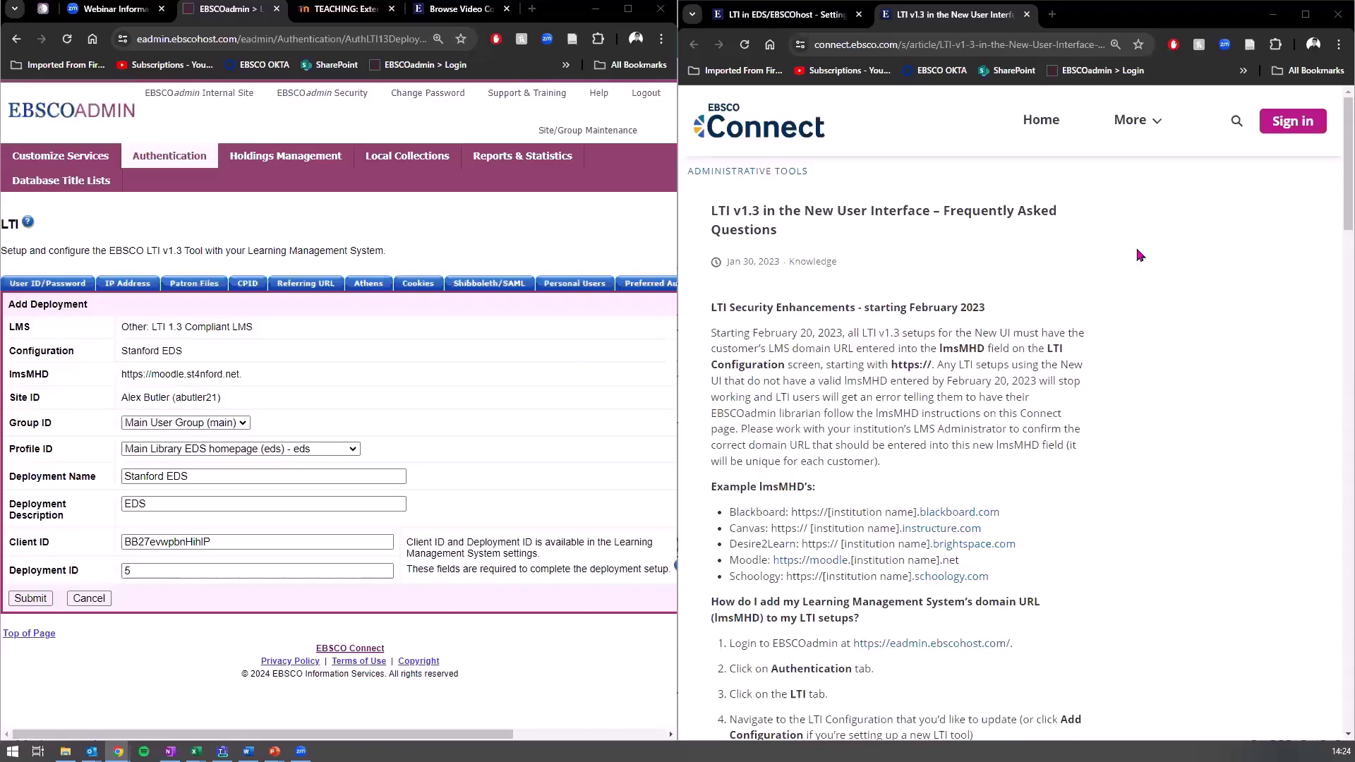
scroll(1142, 269, "down", 20)
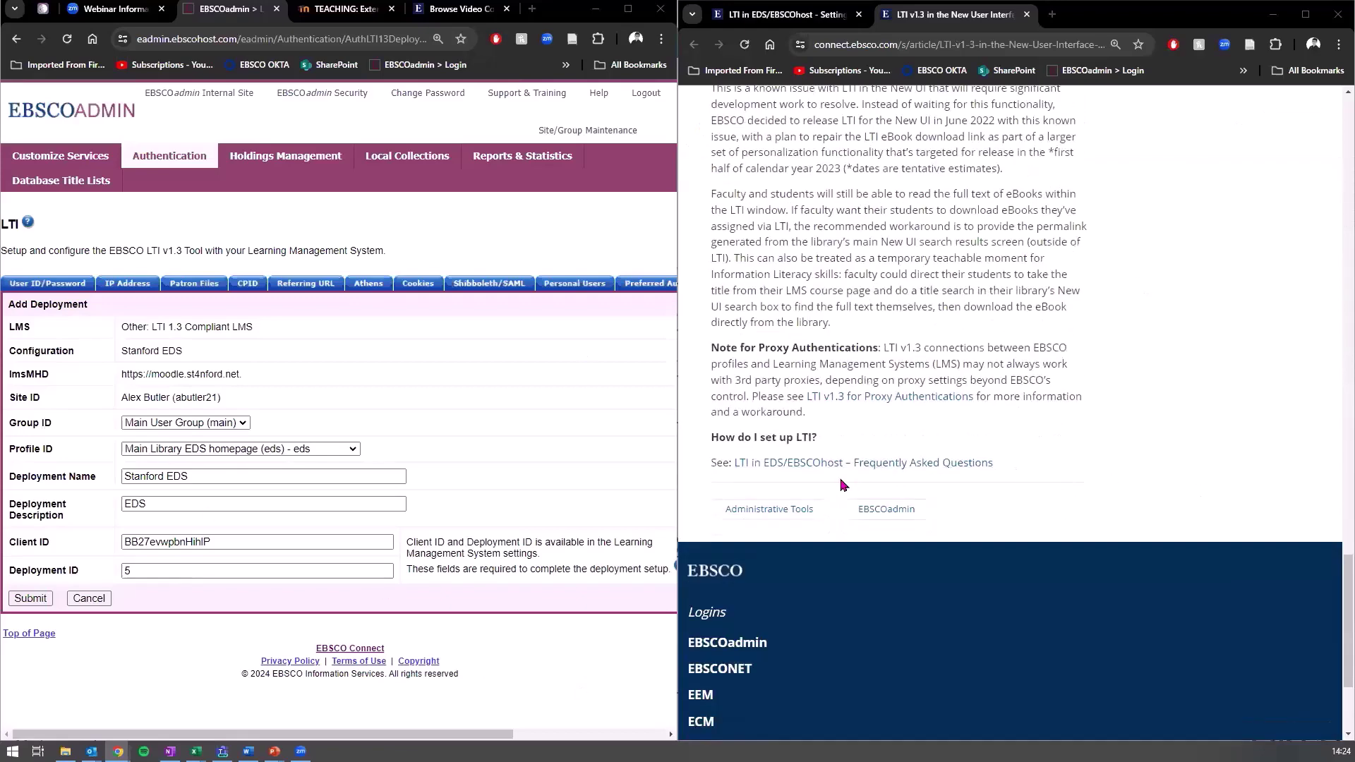
left_click(844, 463)
left_click(930, 43)
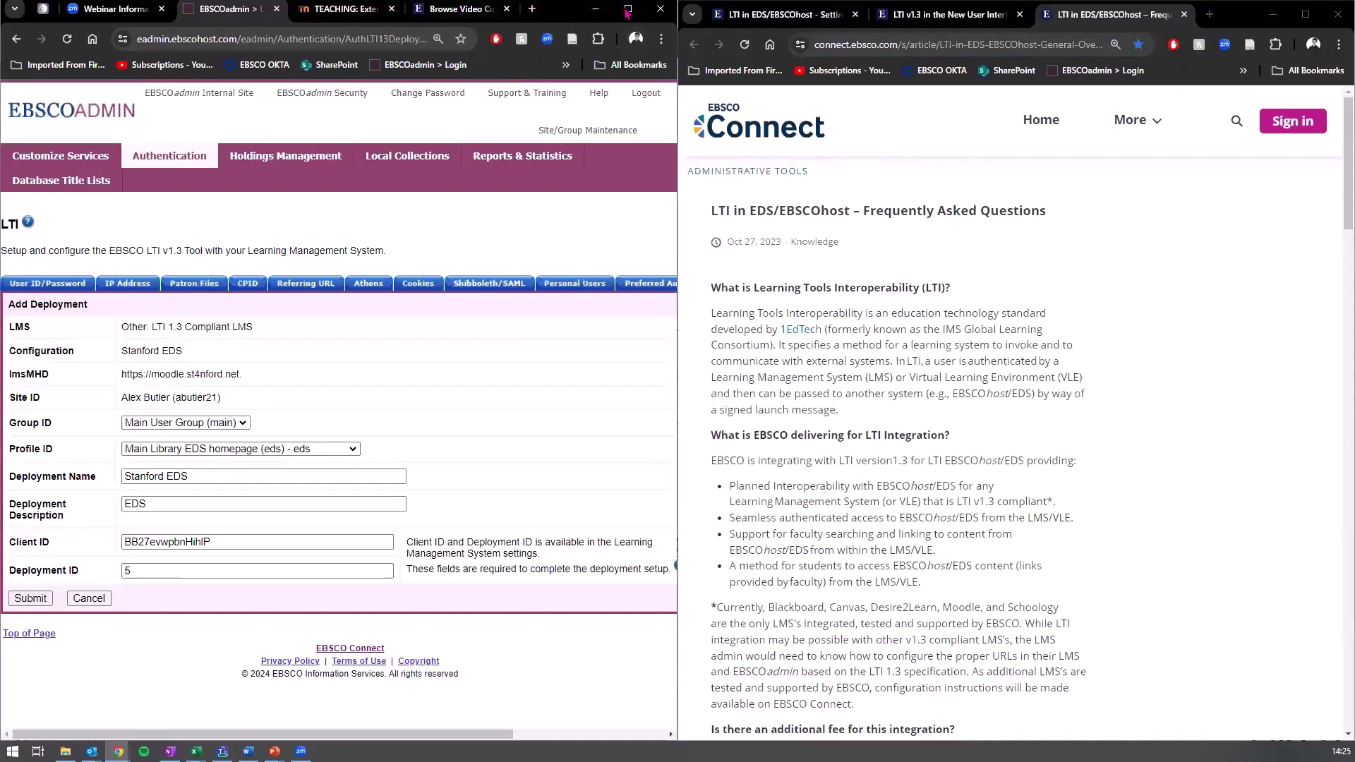
left_click(628, 10)
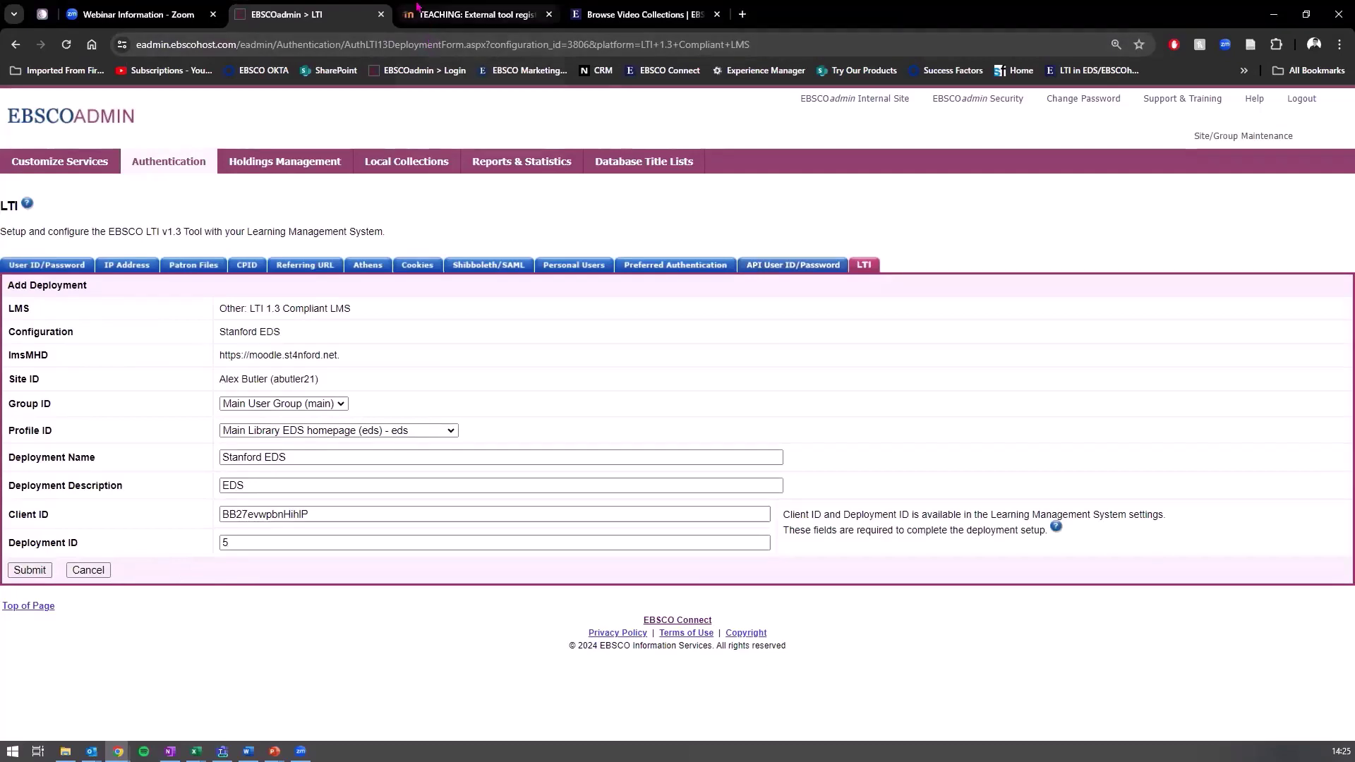
Cancel the unsubmitted Stanford EDS deployment and close Moodle's tool configuration without saving
mouse_move(417, 7)
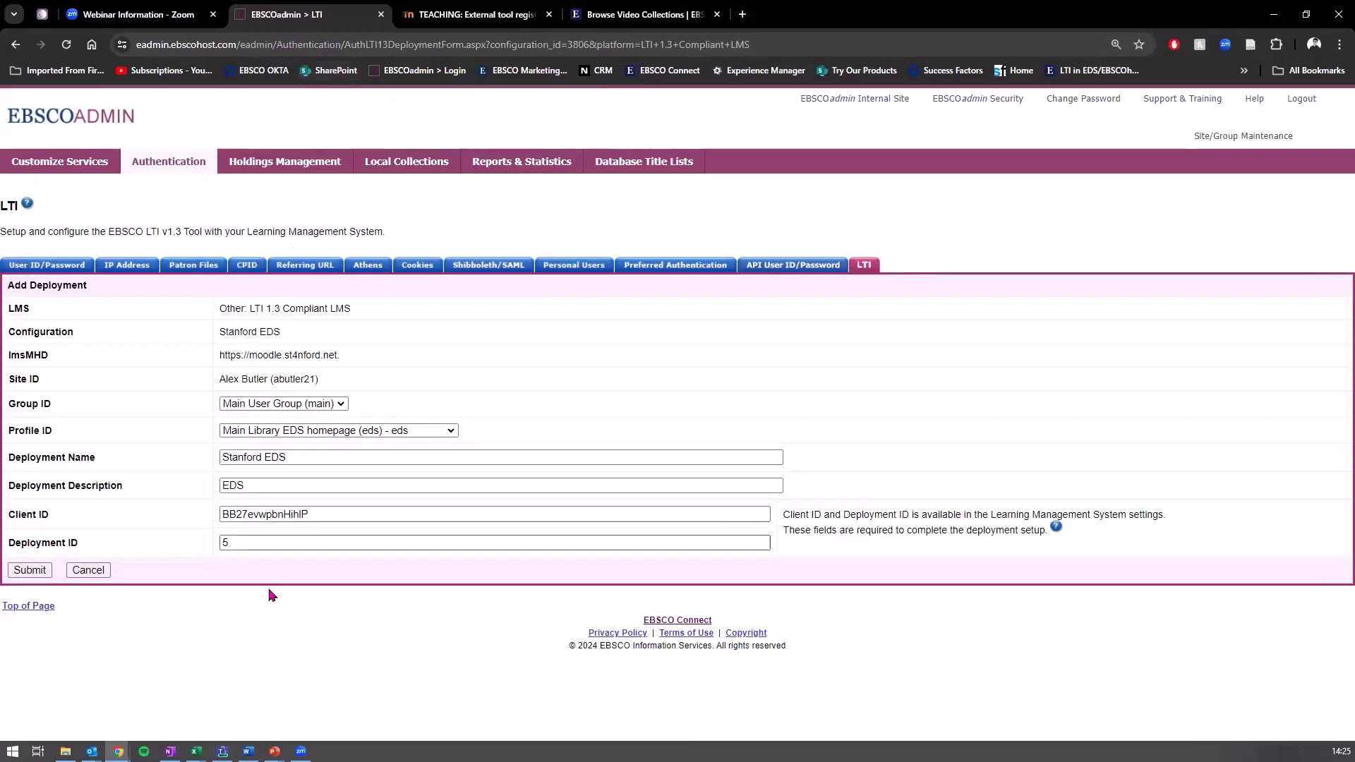
left_click(92, 573)
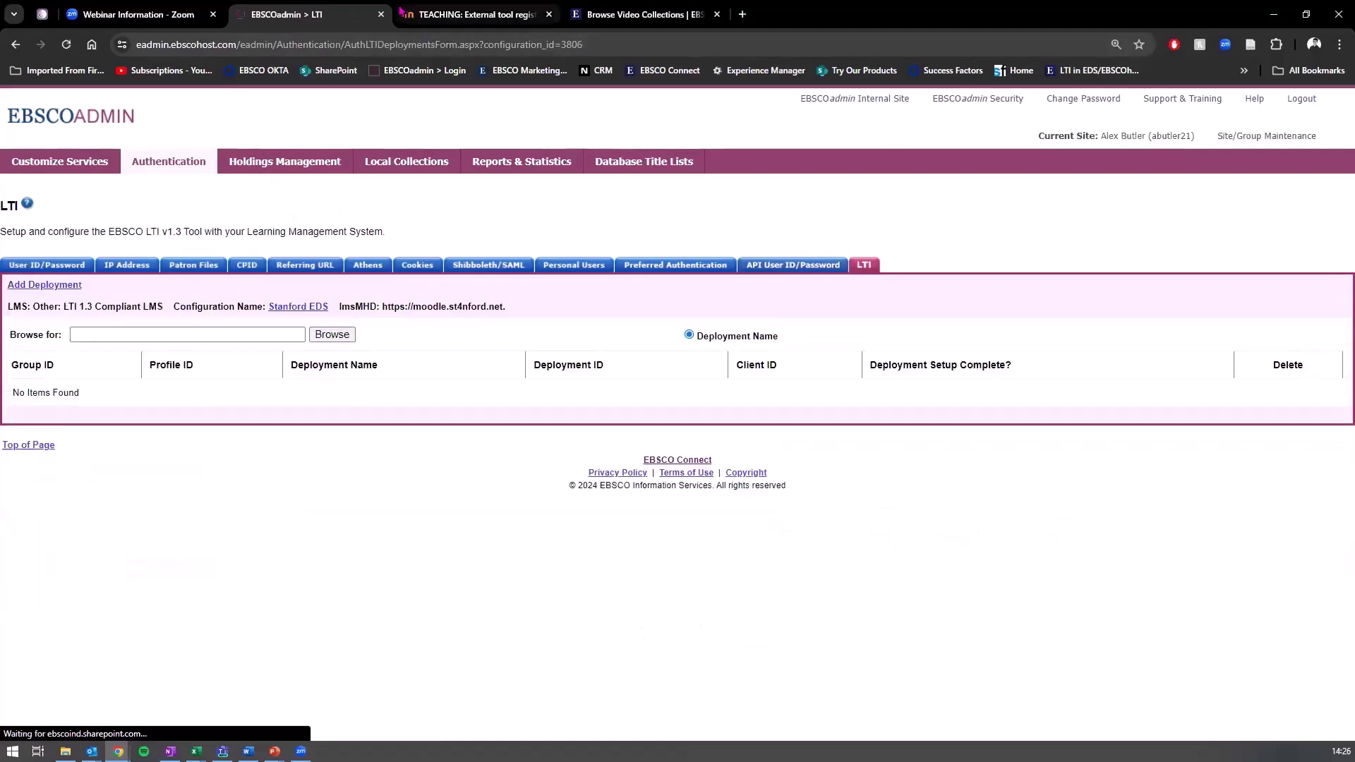
key("ctrl+Tab")
left_click(891, 295)
Go to Moodle's Site home and open Digital Marketing Metrics from Available courses
left_click(96, 103)
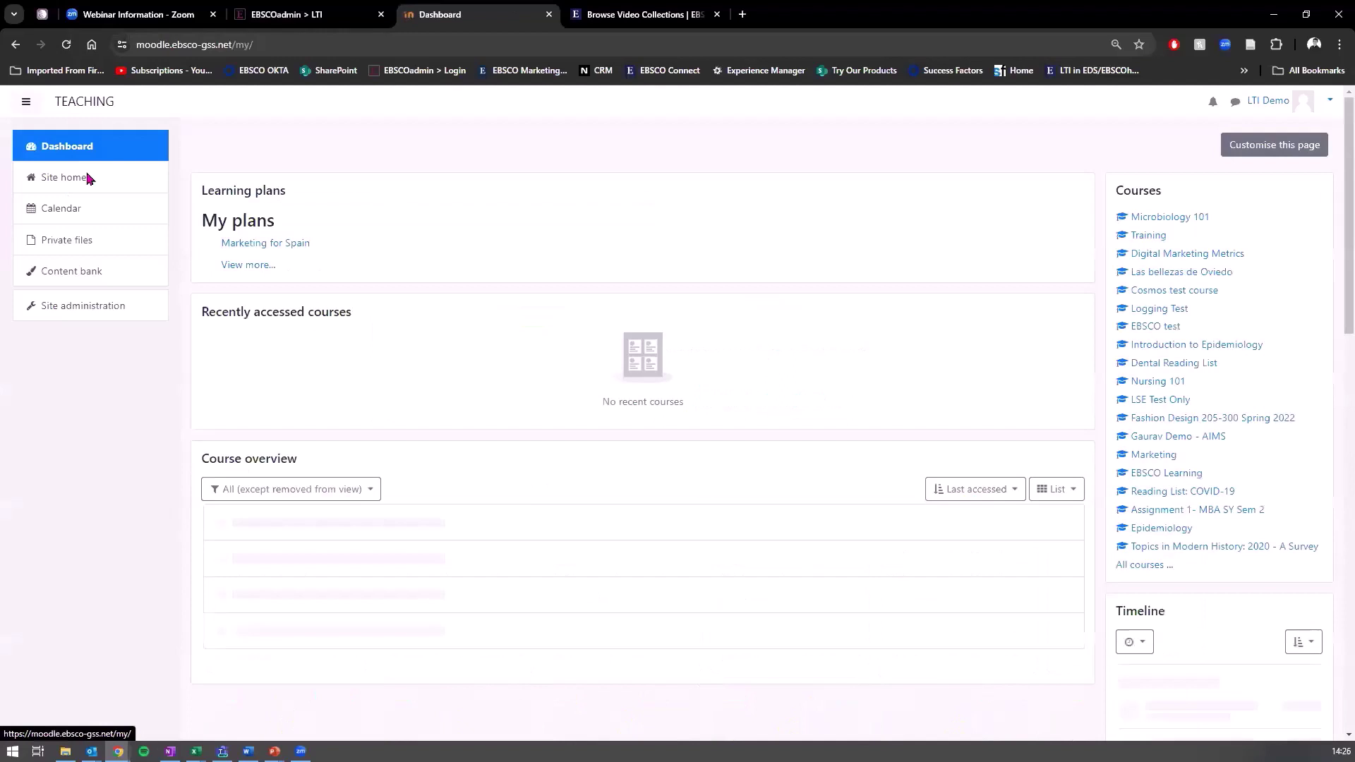
left_click(90, 179)
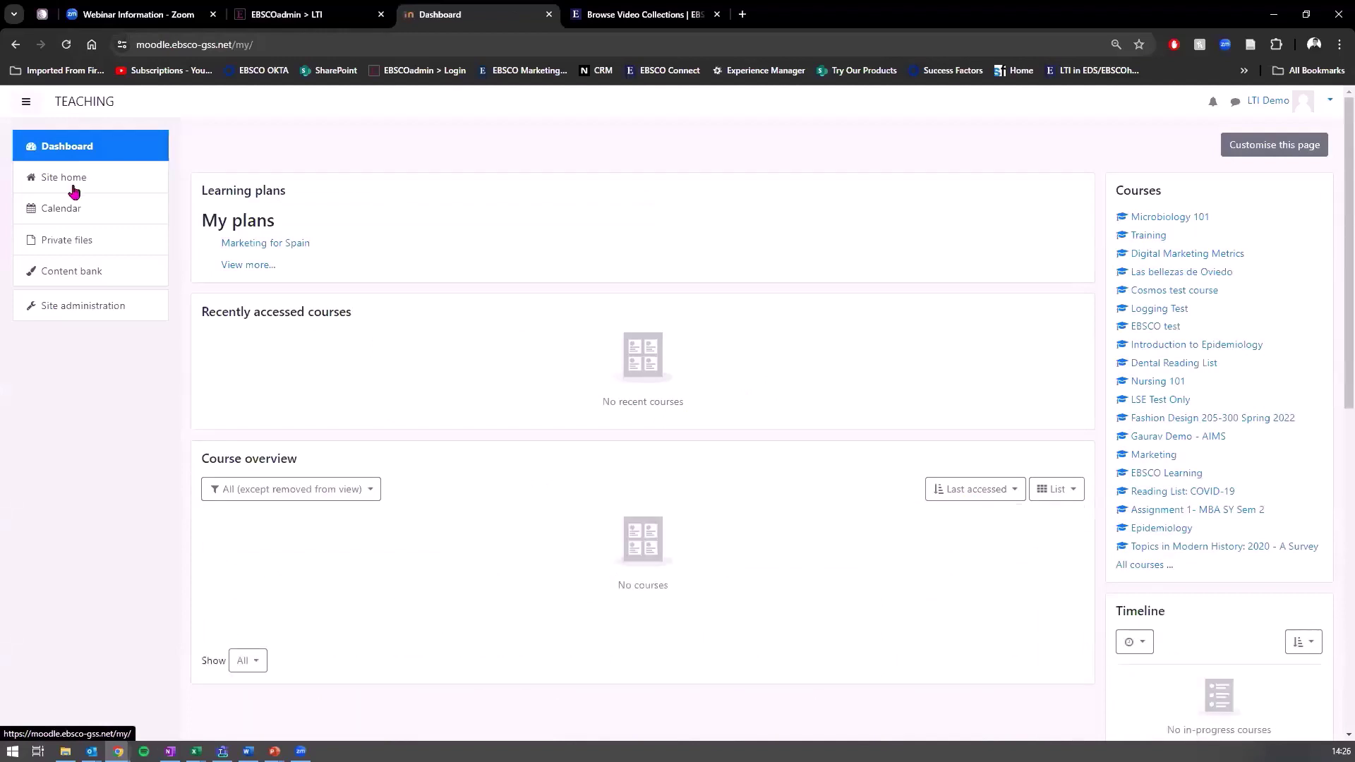
left_click(74, 190)
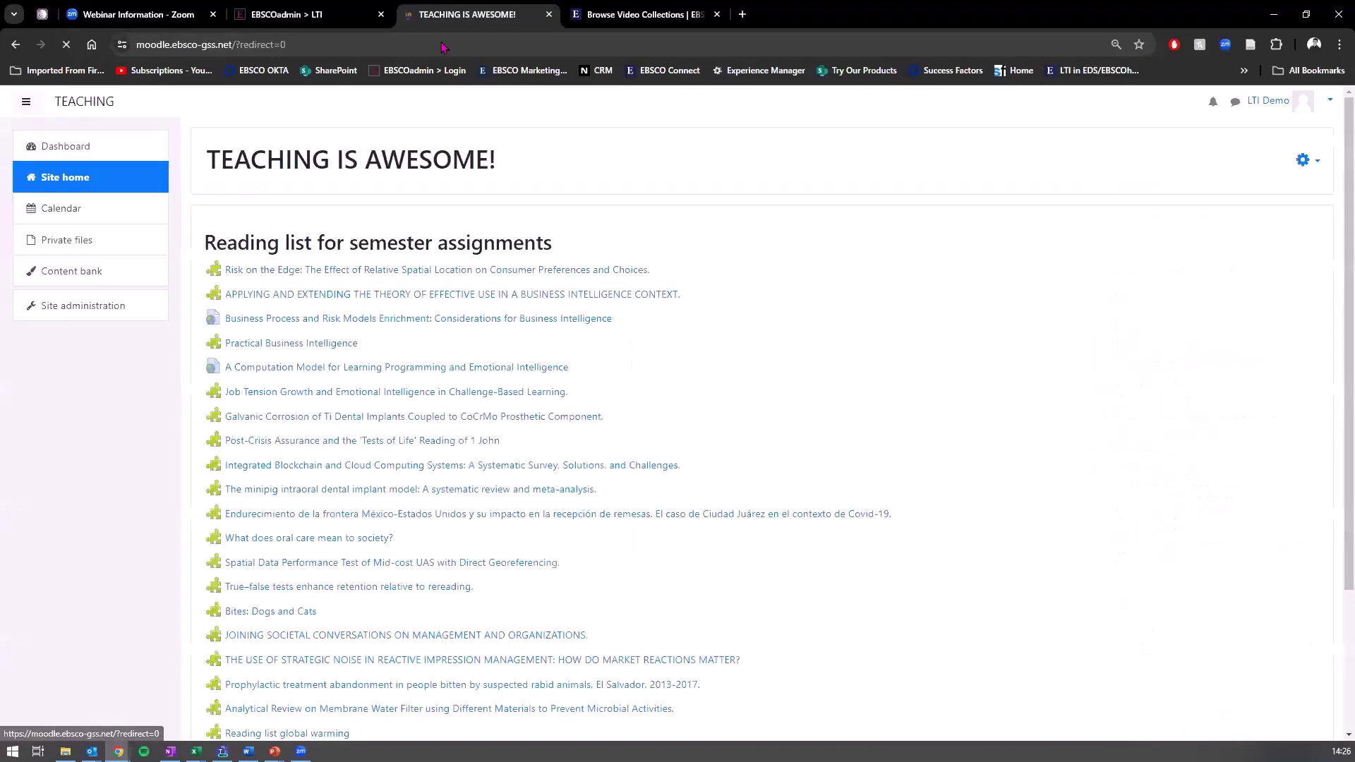
scroll(423, 318, "down", 4)
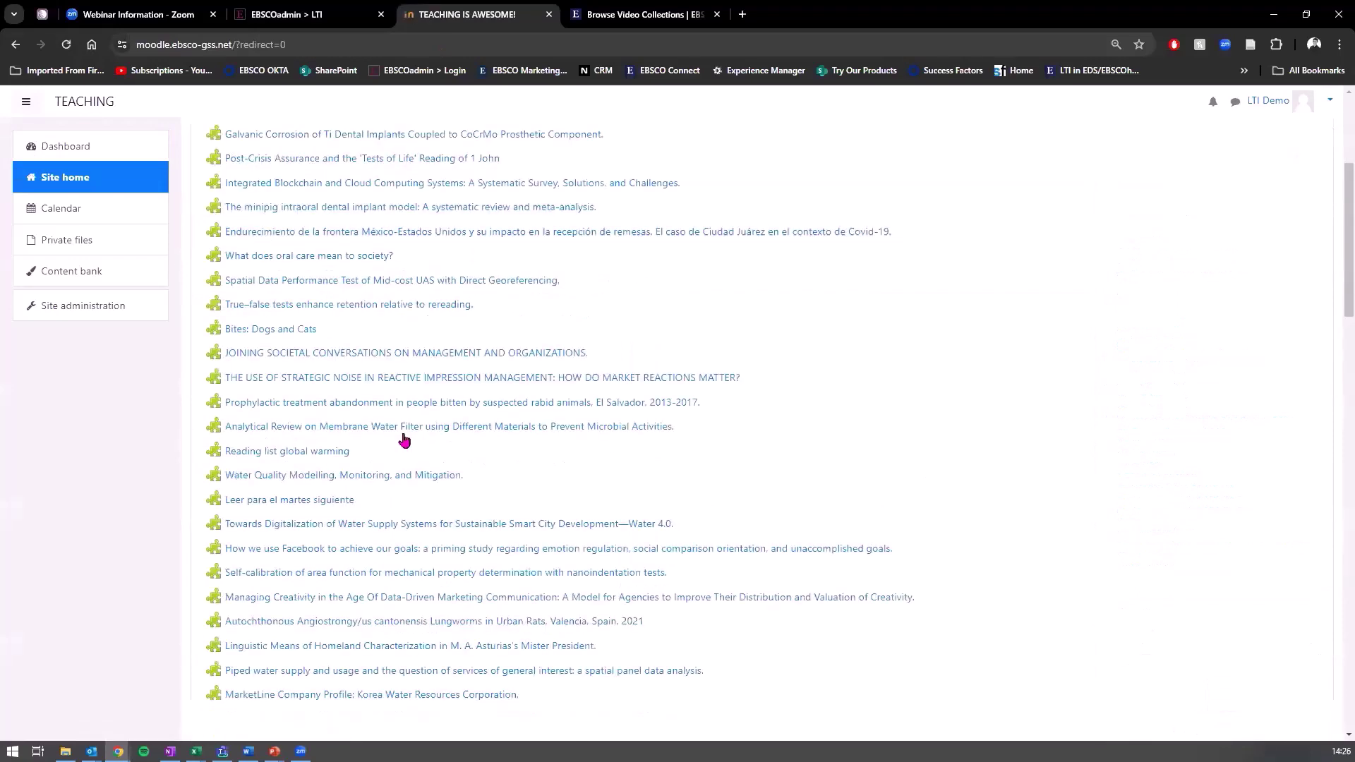
scroll(387, 427, "up", 2)
scroll(409, 296, "up", 2)
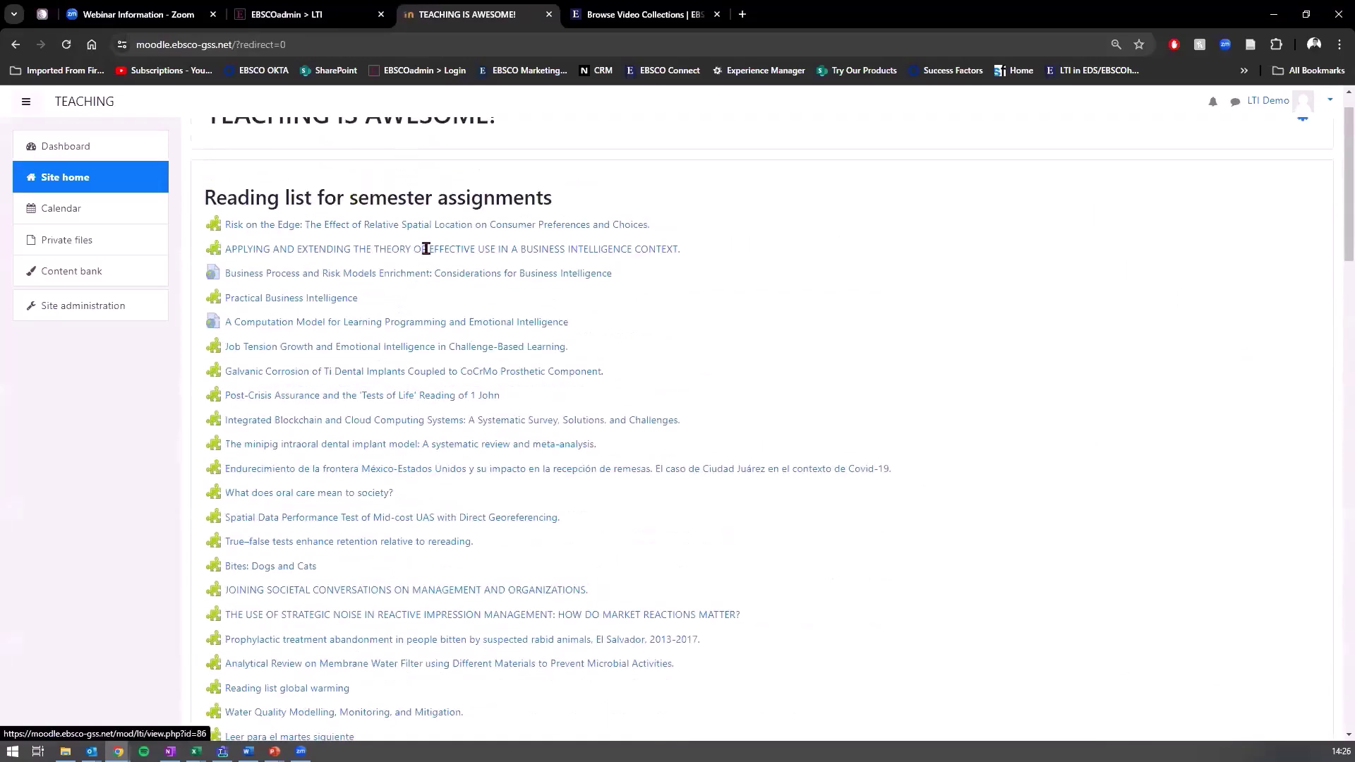
scroll(426, 248, "up", 1)
scroll(295, 340, "down", 10)
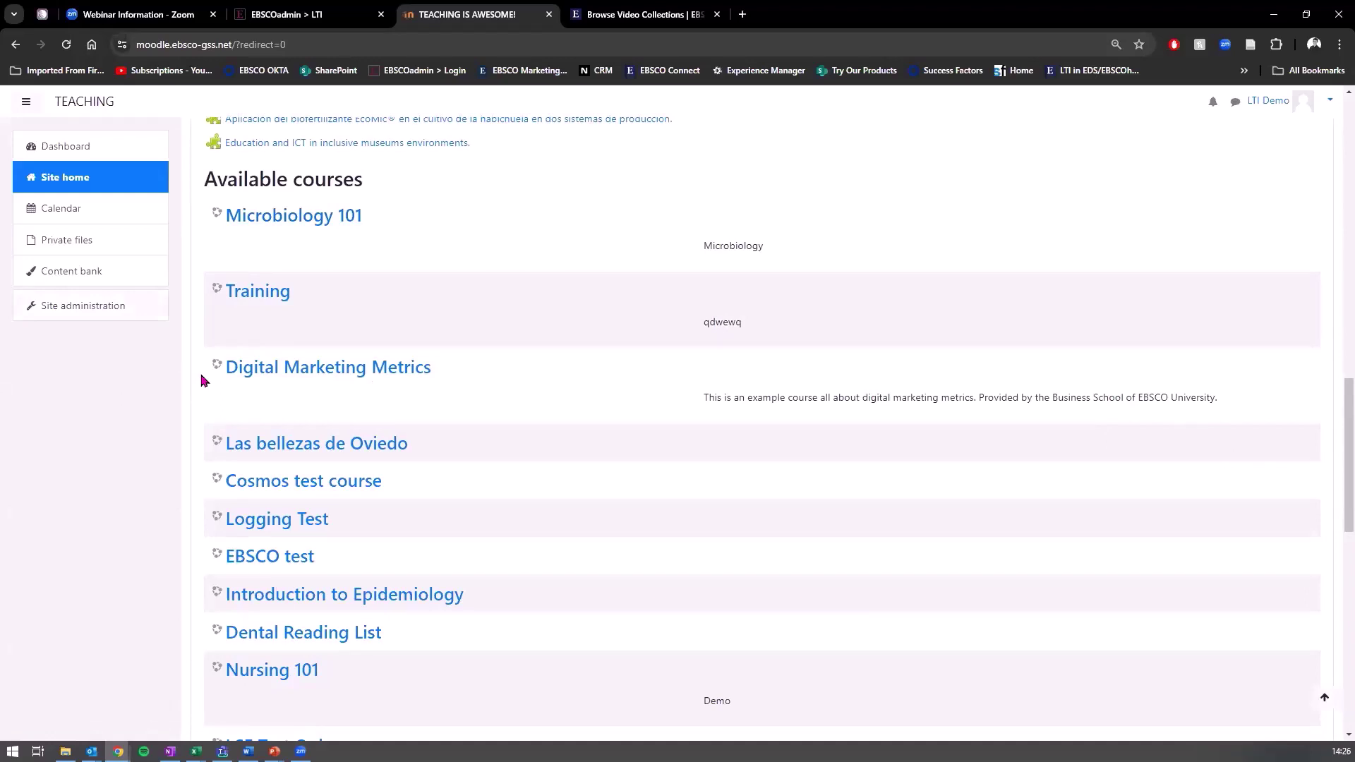
left_click(391, 374)
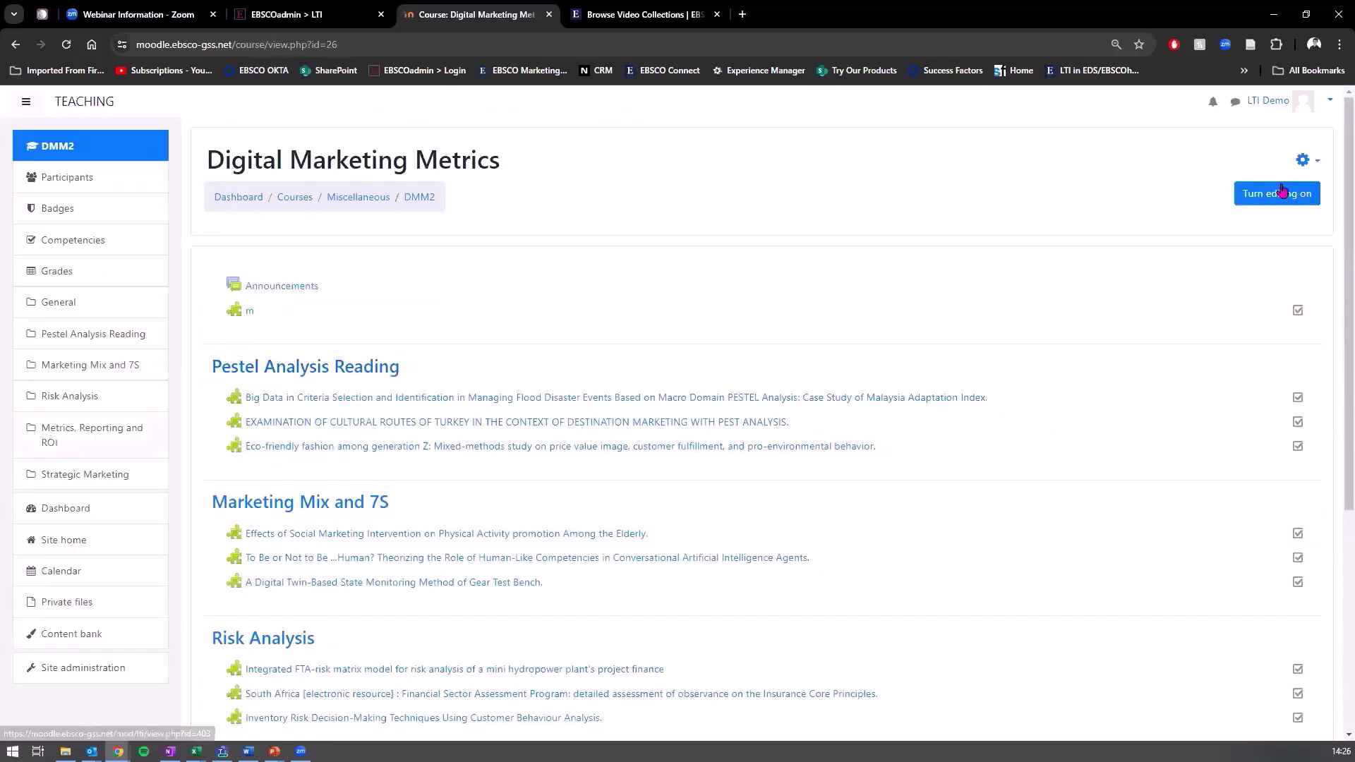
Turn editing on for Digital Marketing Metrics and look through its sections and EBSCO reading links
left_click(1282, 192)
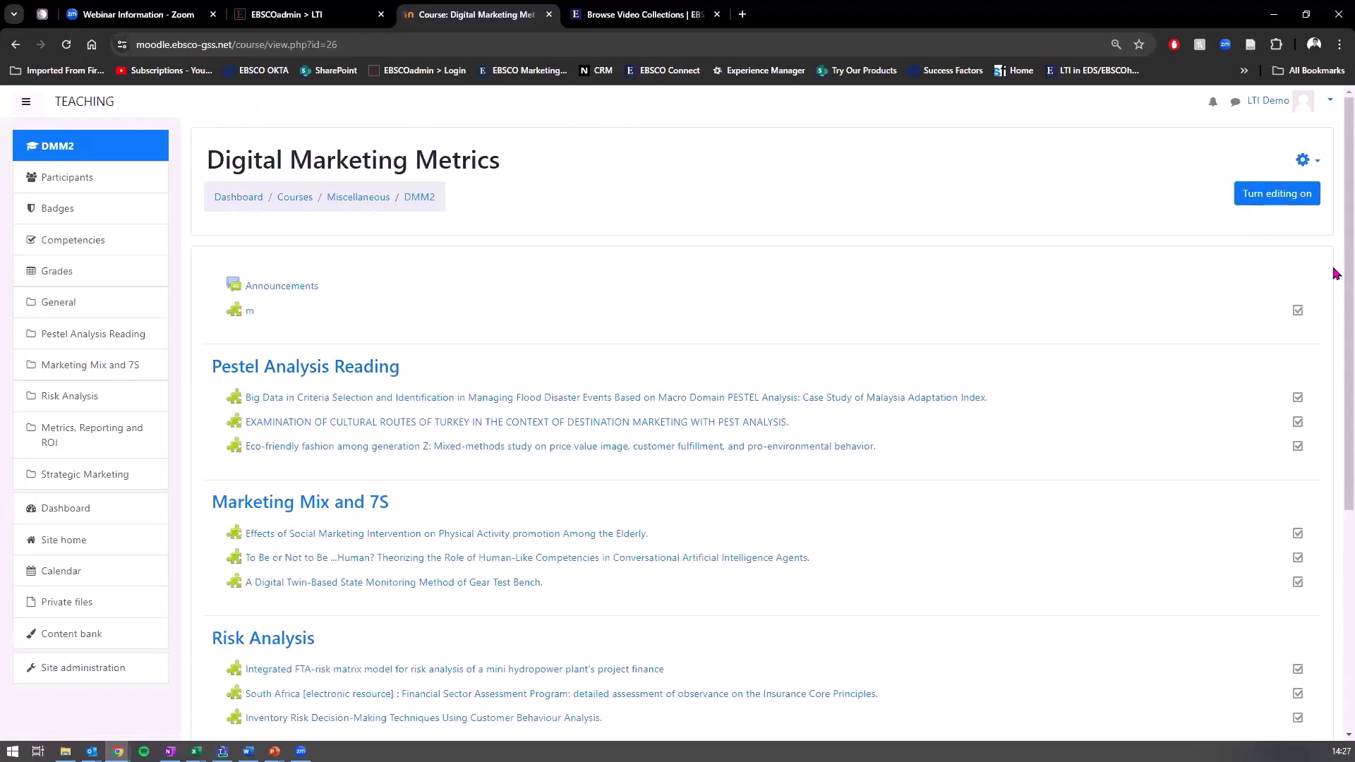
left_click(1285, 197)
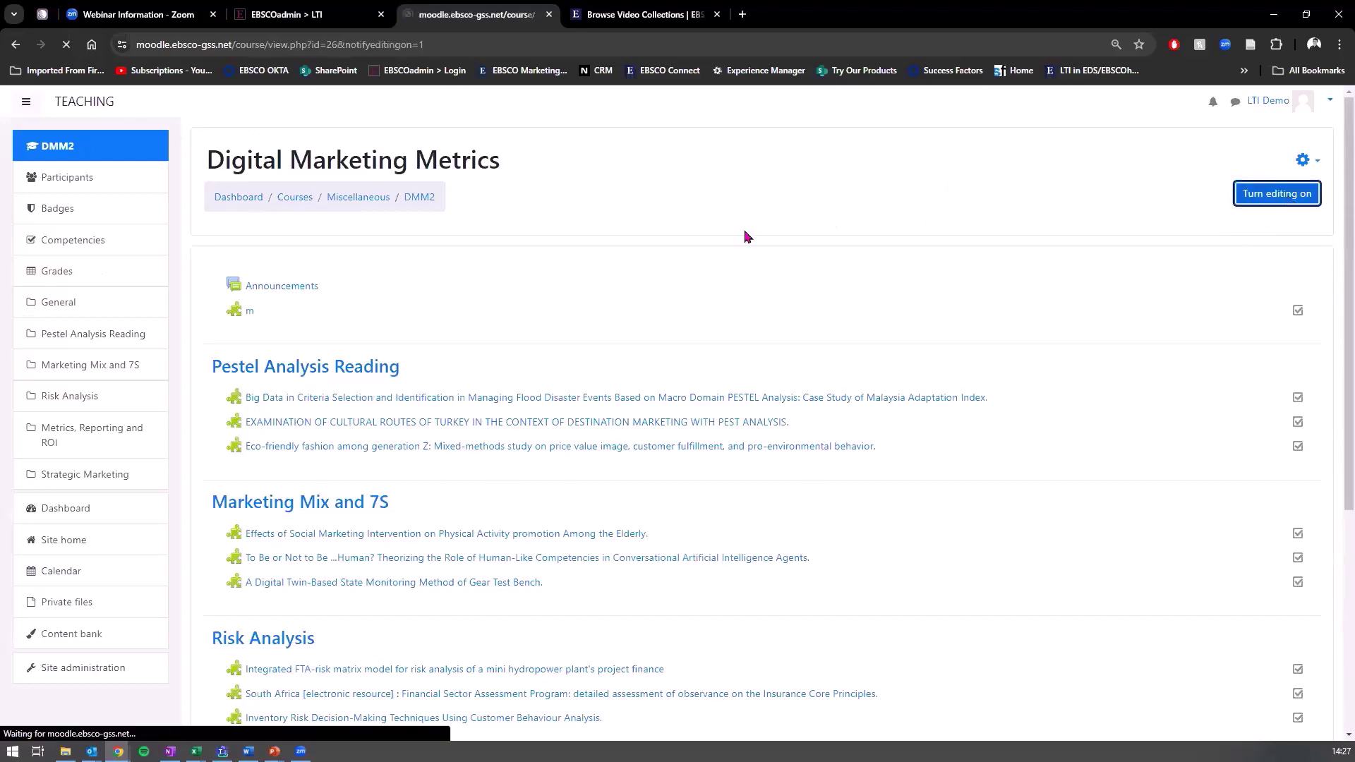
scroll(342, 536, "down", 10)
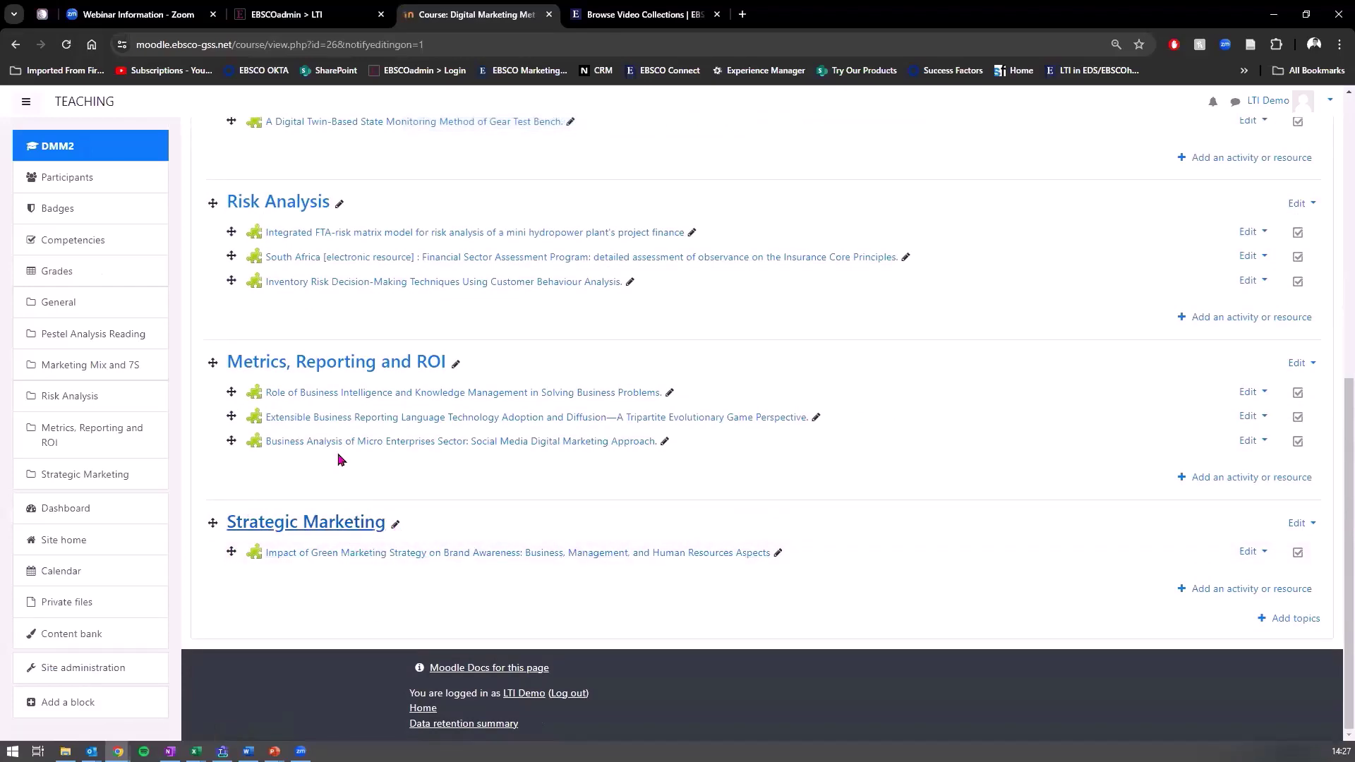
scroll(310, 367, "up", 3)
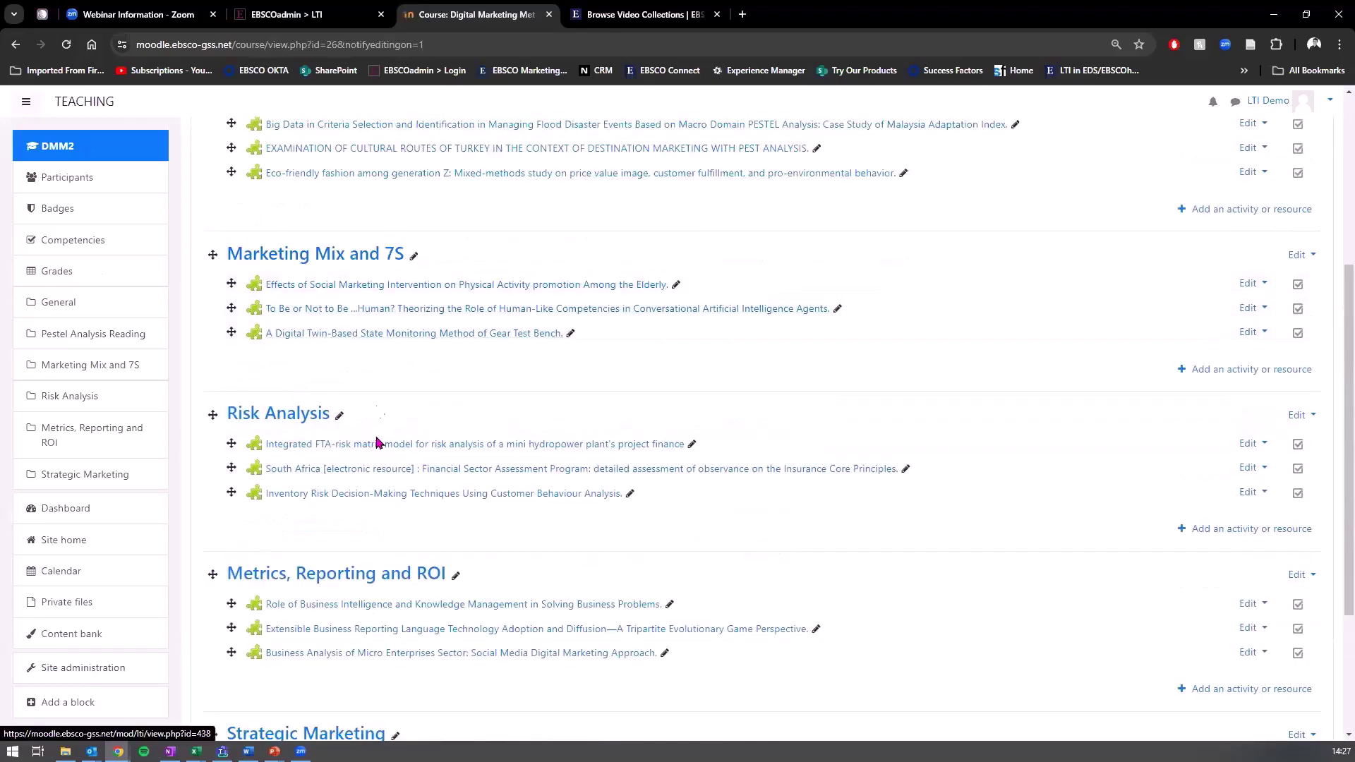
scroll(258, 467, "up", 2)
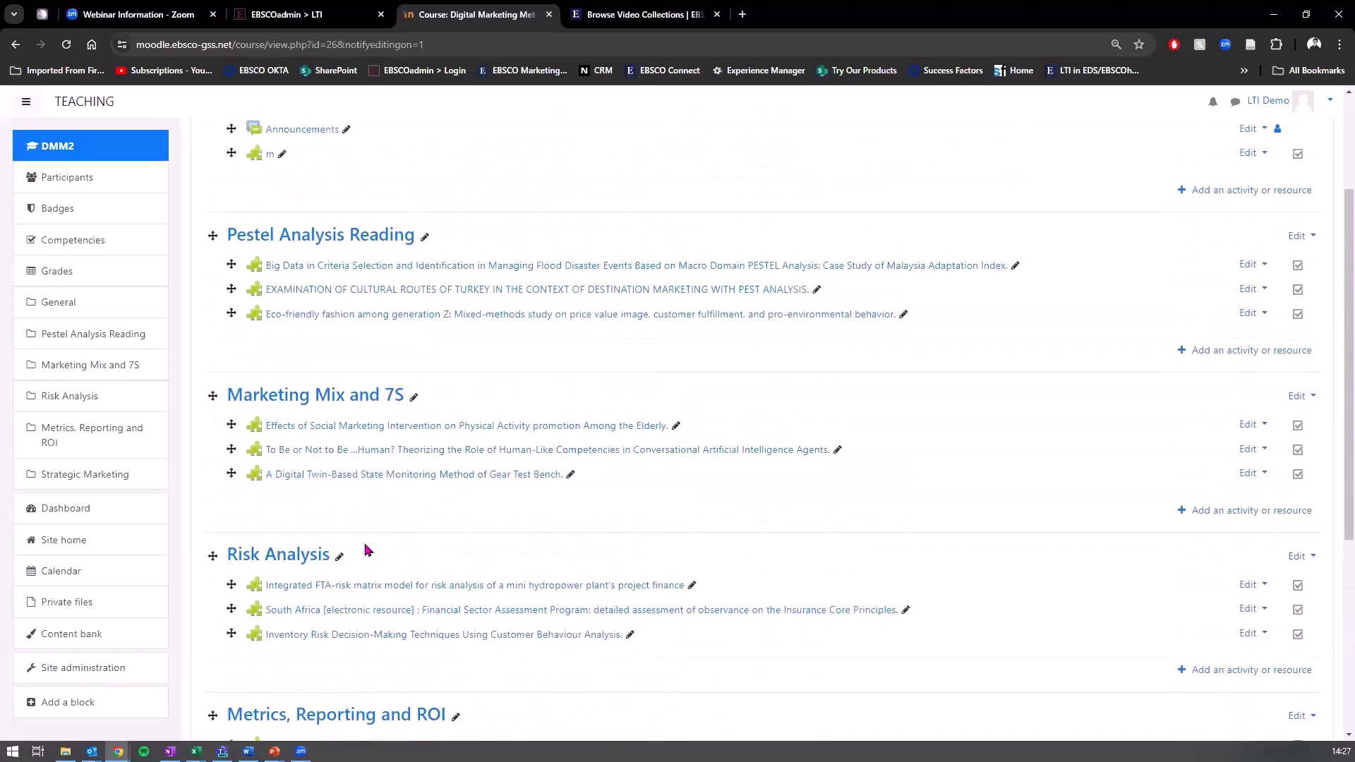
left_click(259, 432)
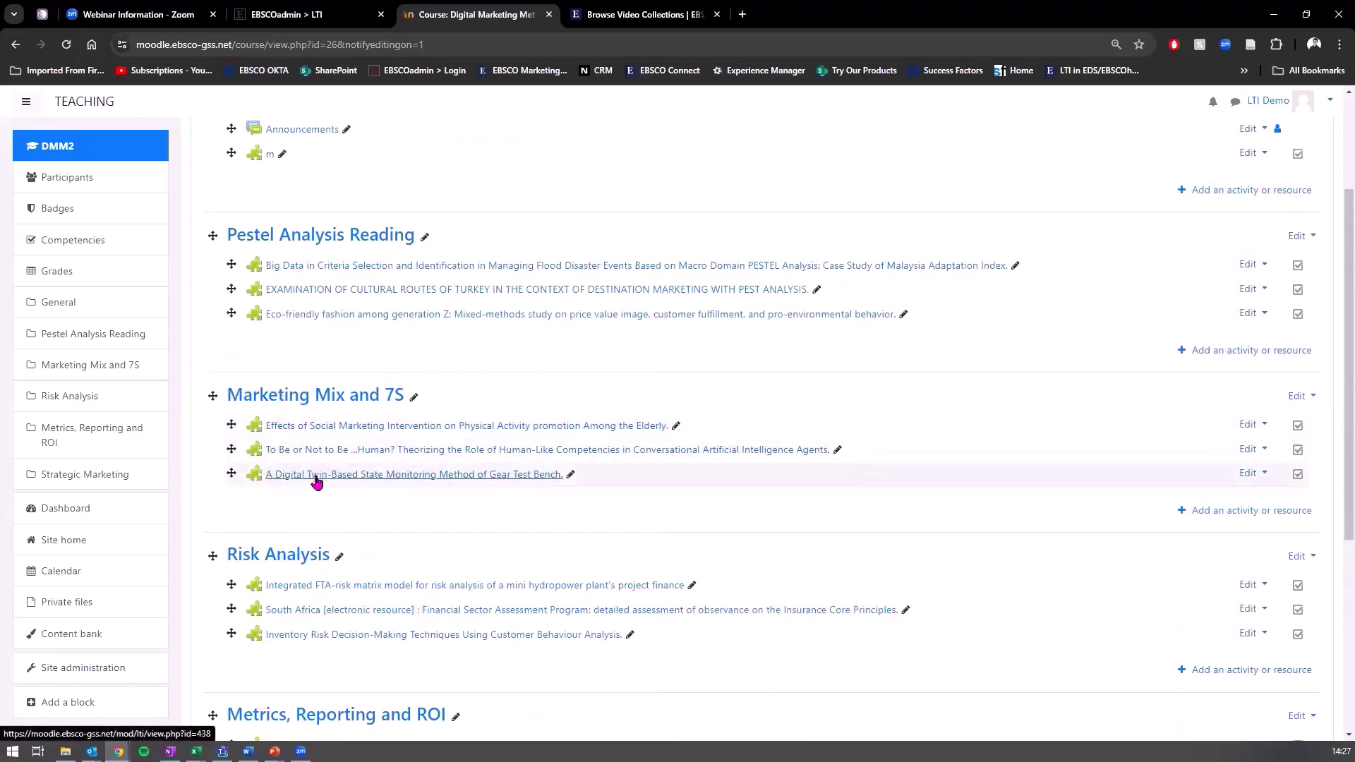
scroll(268, 353, "down", 2)
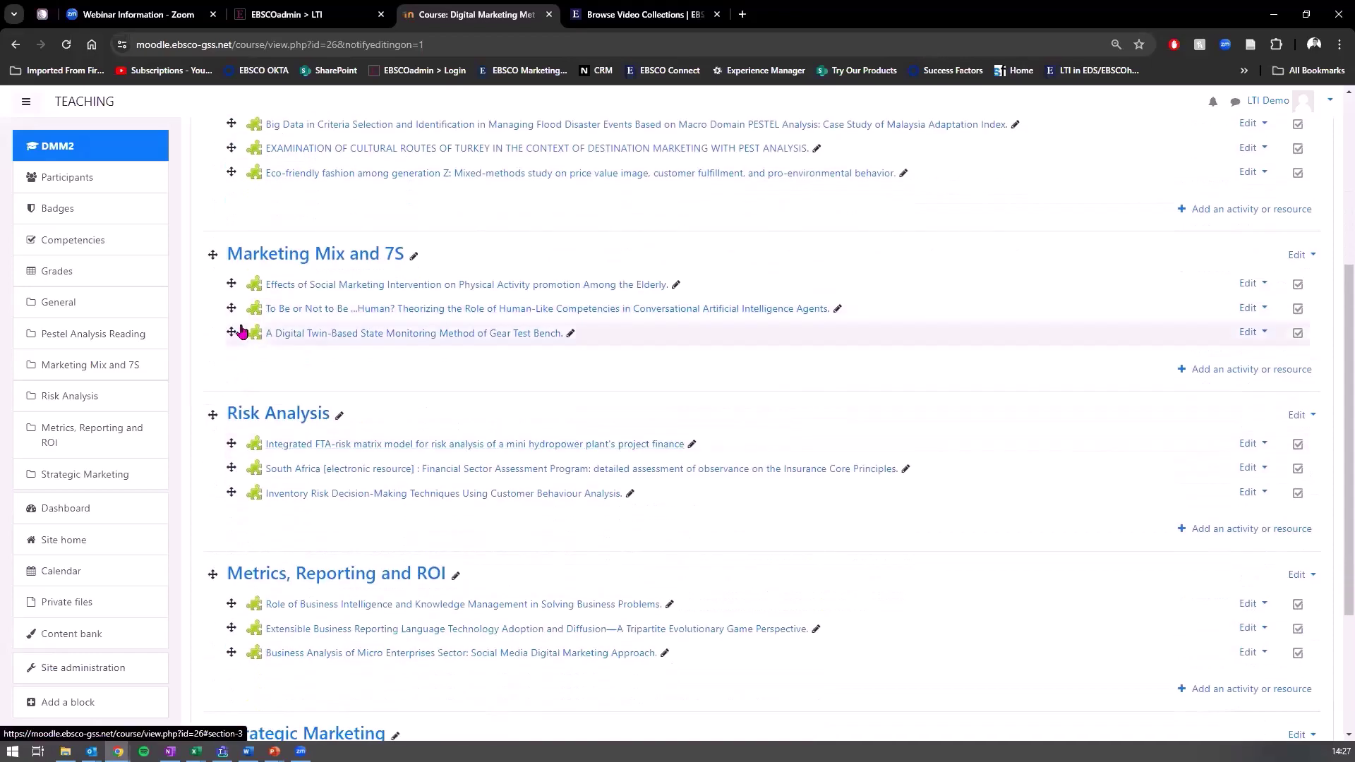
scroll(262, 347, "down", 3)
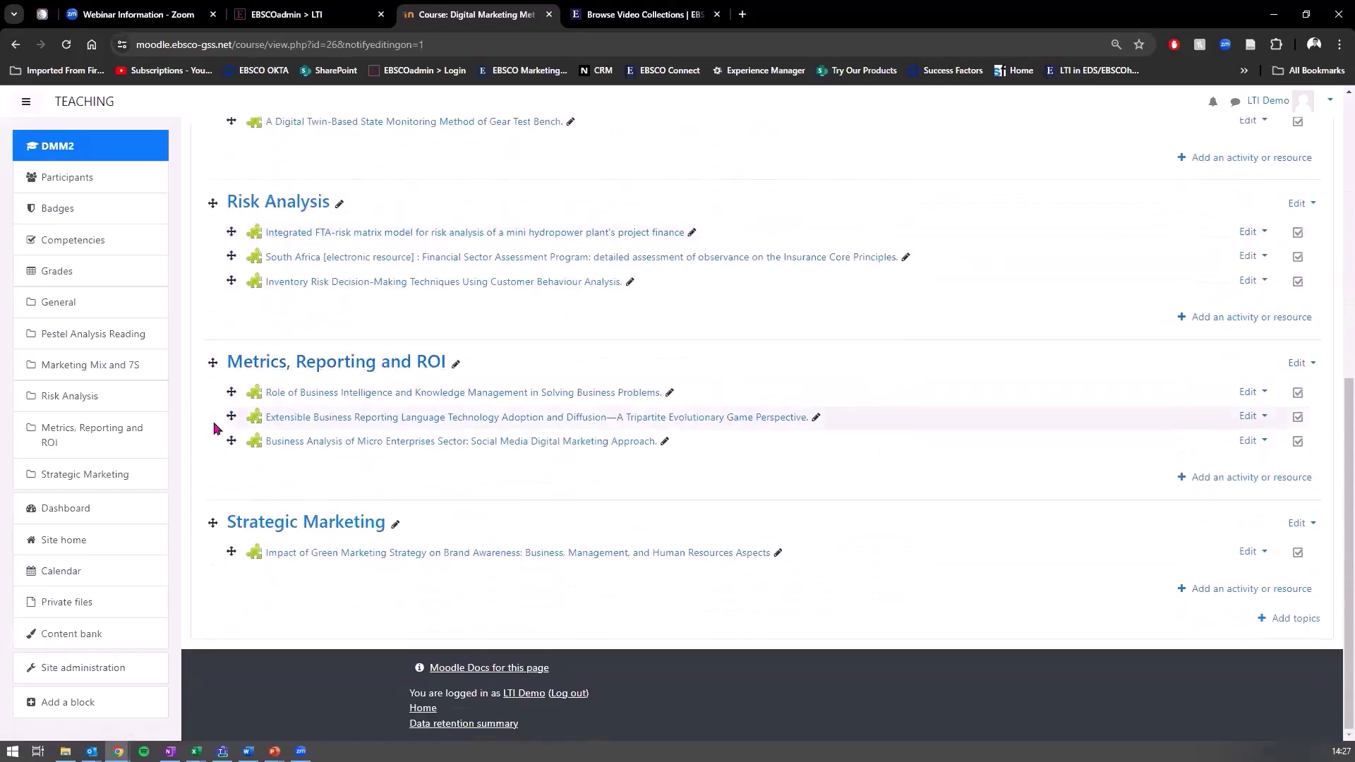
scroll(431, 394, "up", 1)
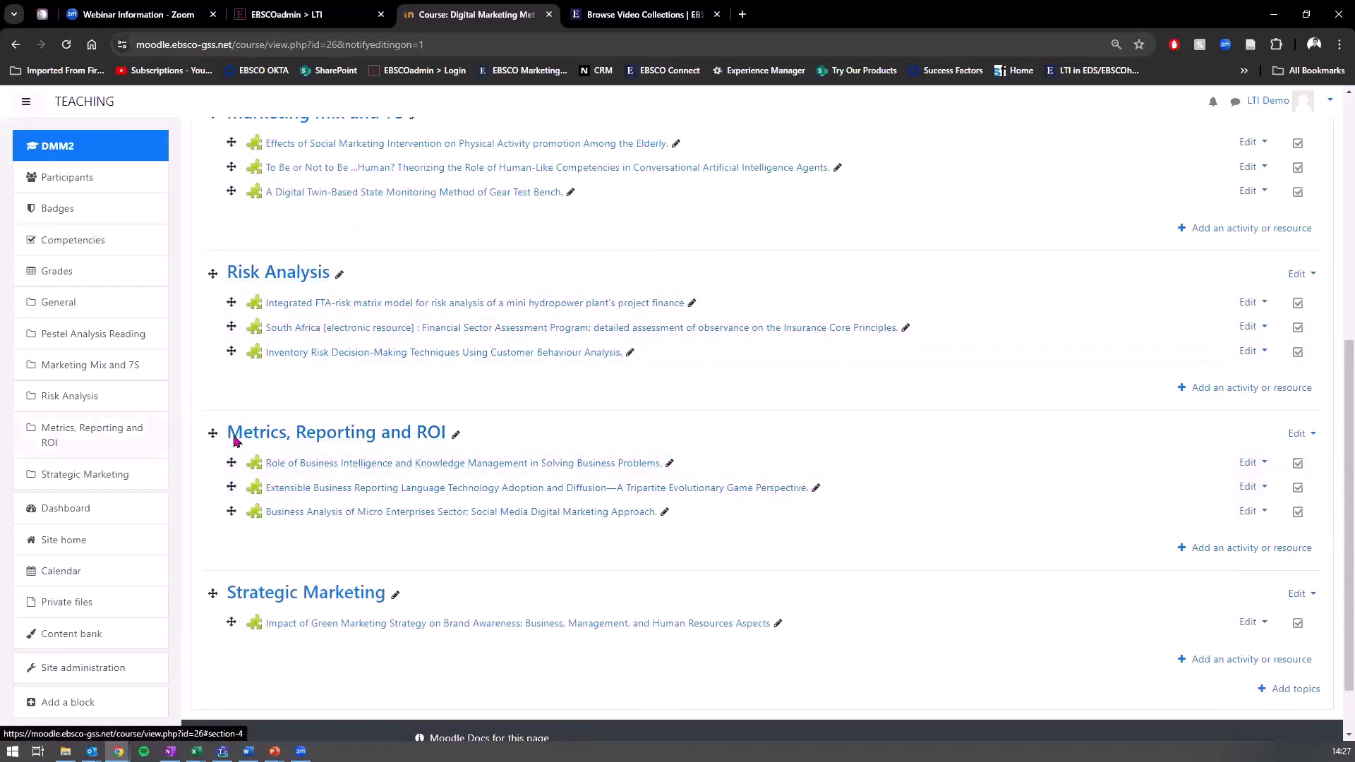
Open the Role of Business Intelligence article's EBSCO record, then go back to the DMM2 course page
left_click(357, 464)
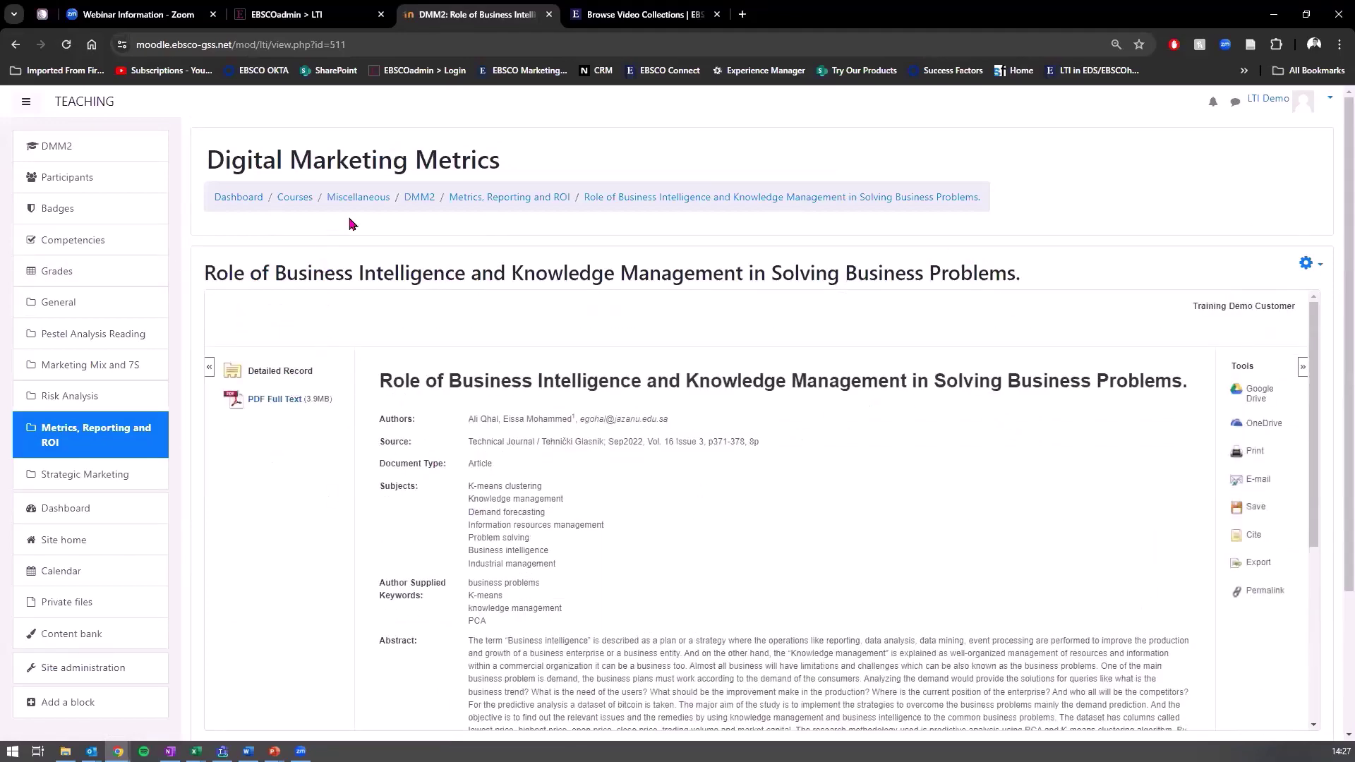
scroll(481, 487, "down", 2)
scroll(481, 487, "up", 2)
left_click_drag(459, 381, 711, 375)
left_click(857, 375)
left_click(258, 400)
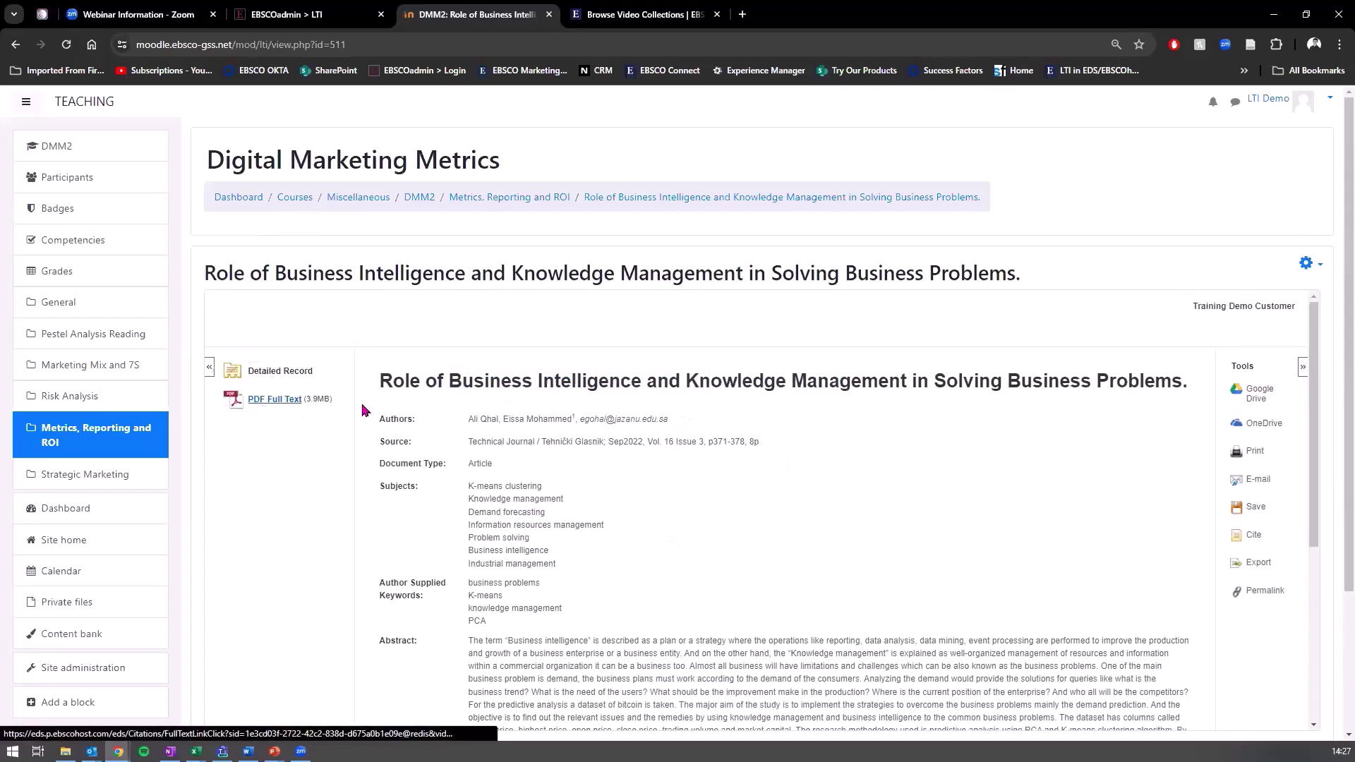
scroll(385, 416, "down", 2)
left_click_drag(467, 319, 565, 562)
scroll(567, 572, "down", 2)
scroll(567, 572, "up", 5)
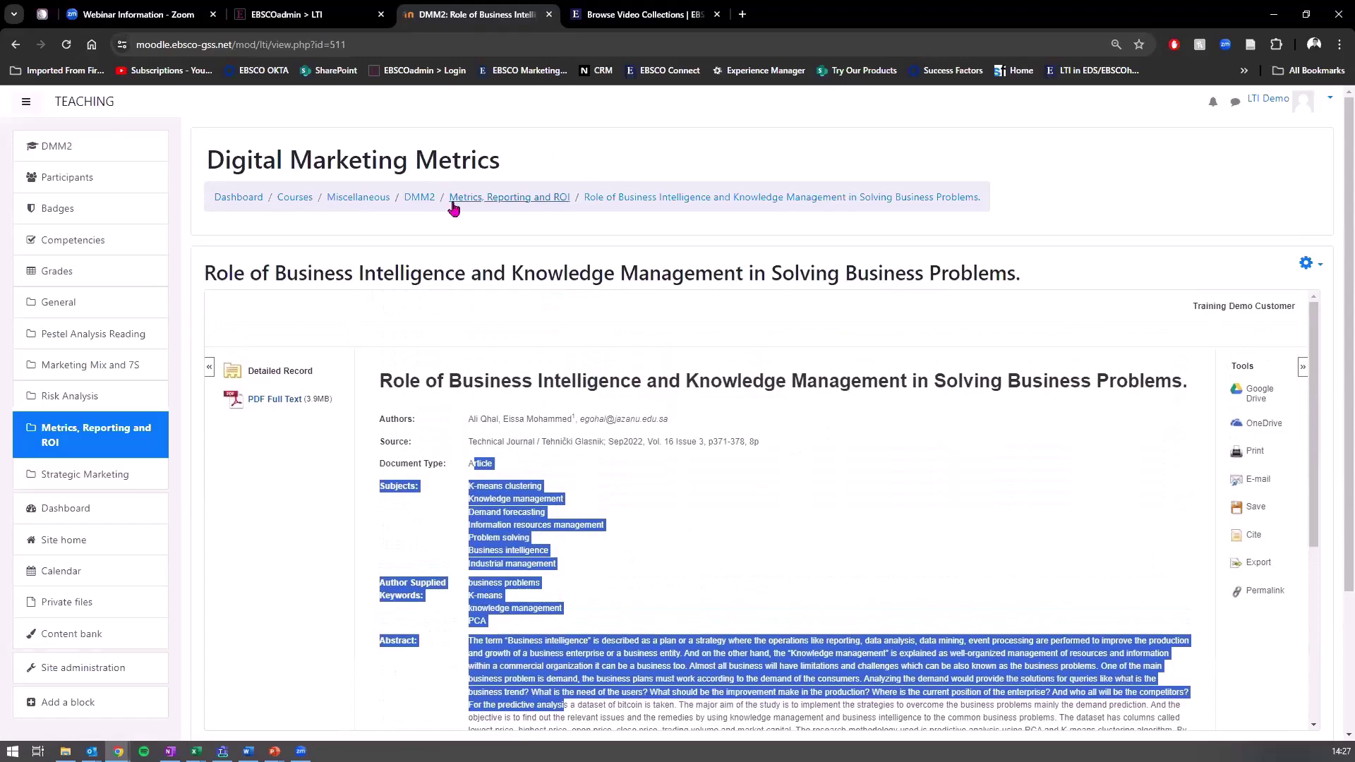
left_click(419, 198)
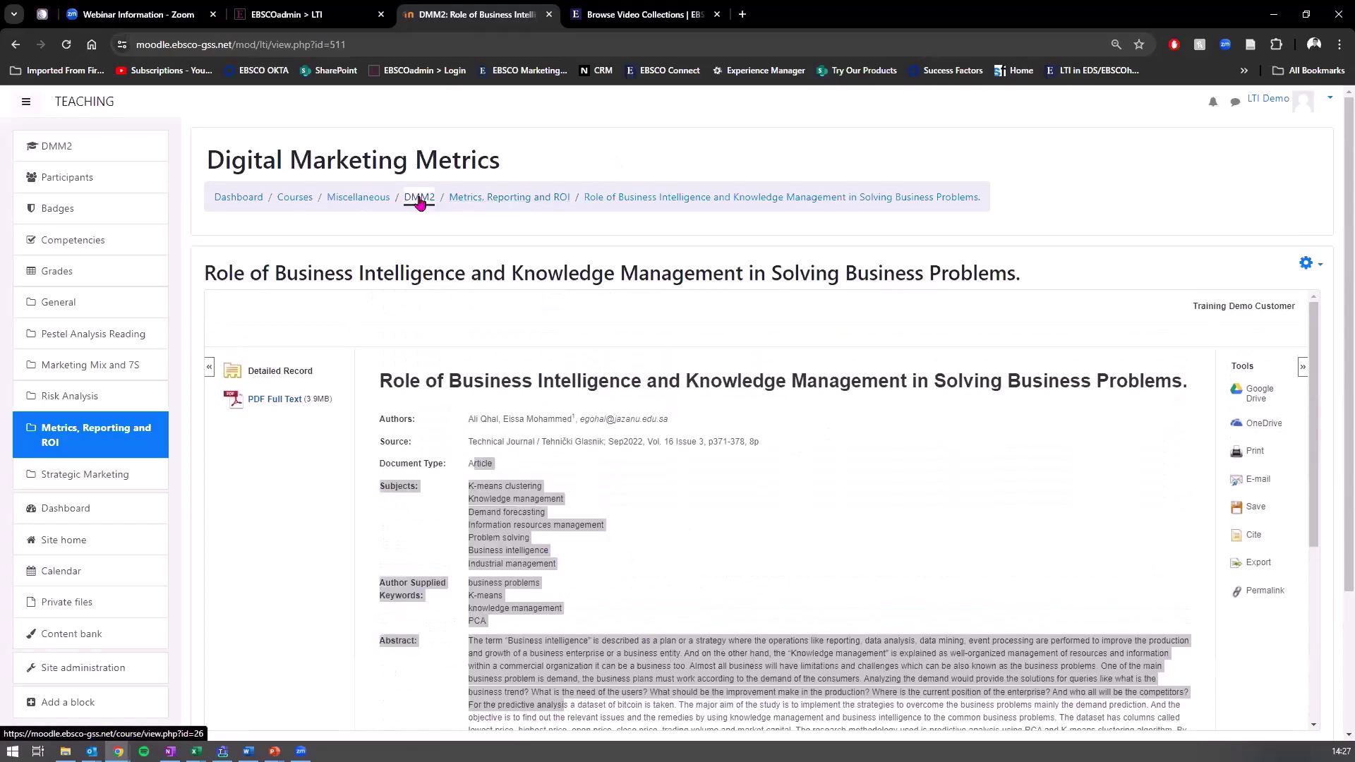
scroll(430, 401, "down", 3)
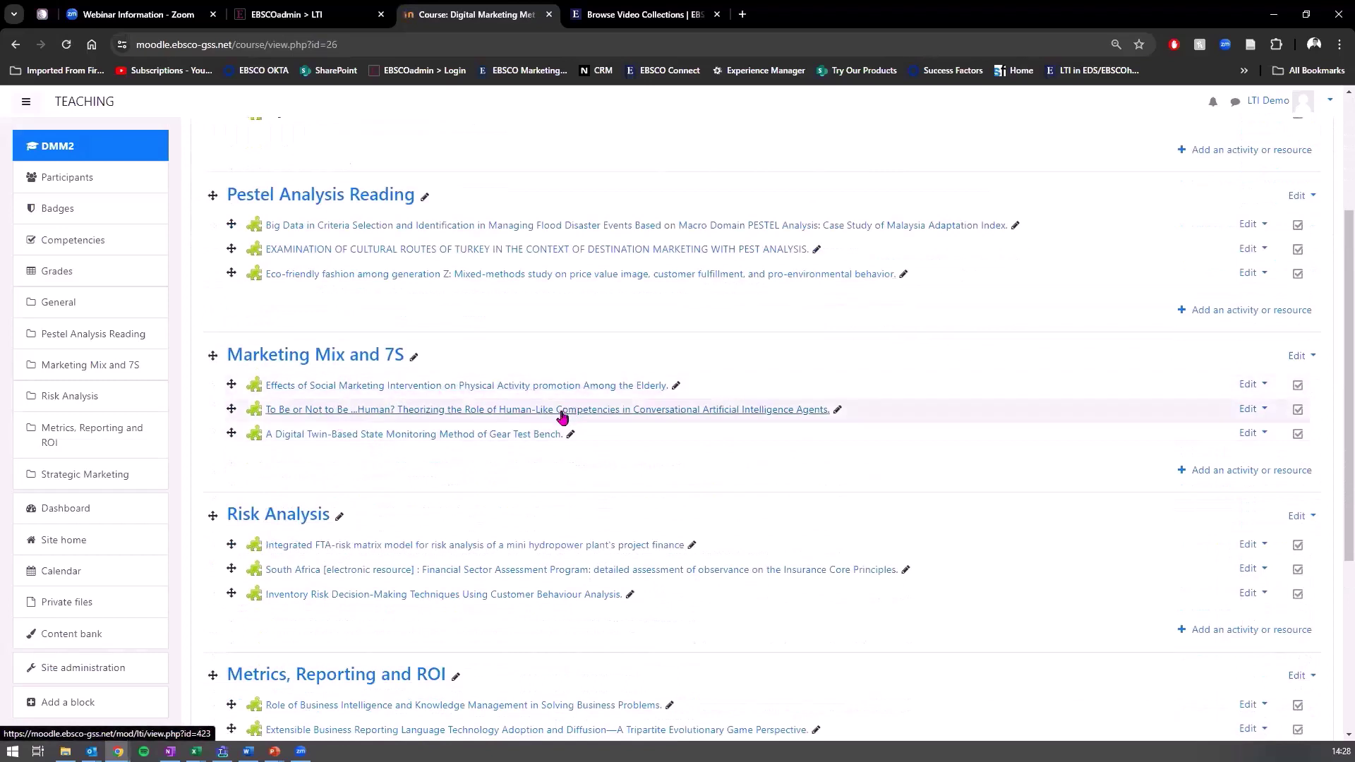
left_click(432, 435)
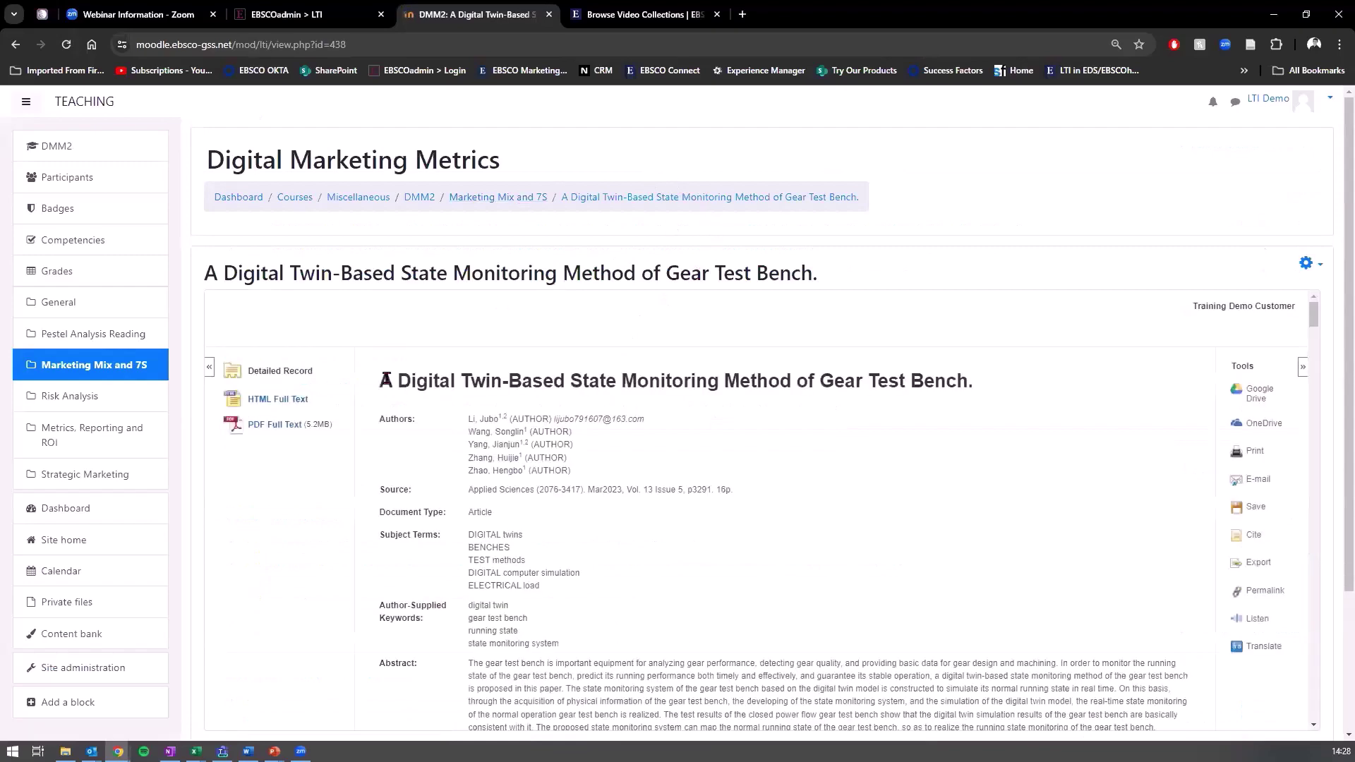
scroll(522, 445, "down", 3)
scroll(607, 462, "up", 2)
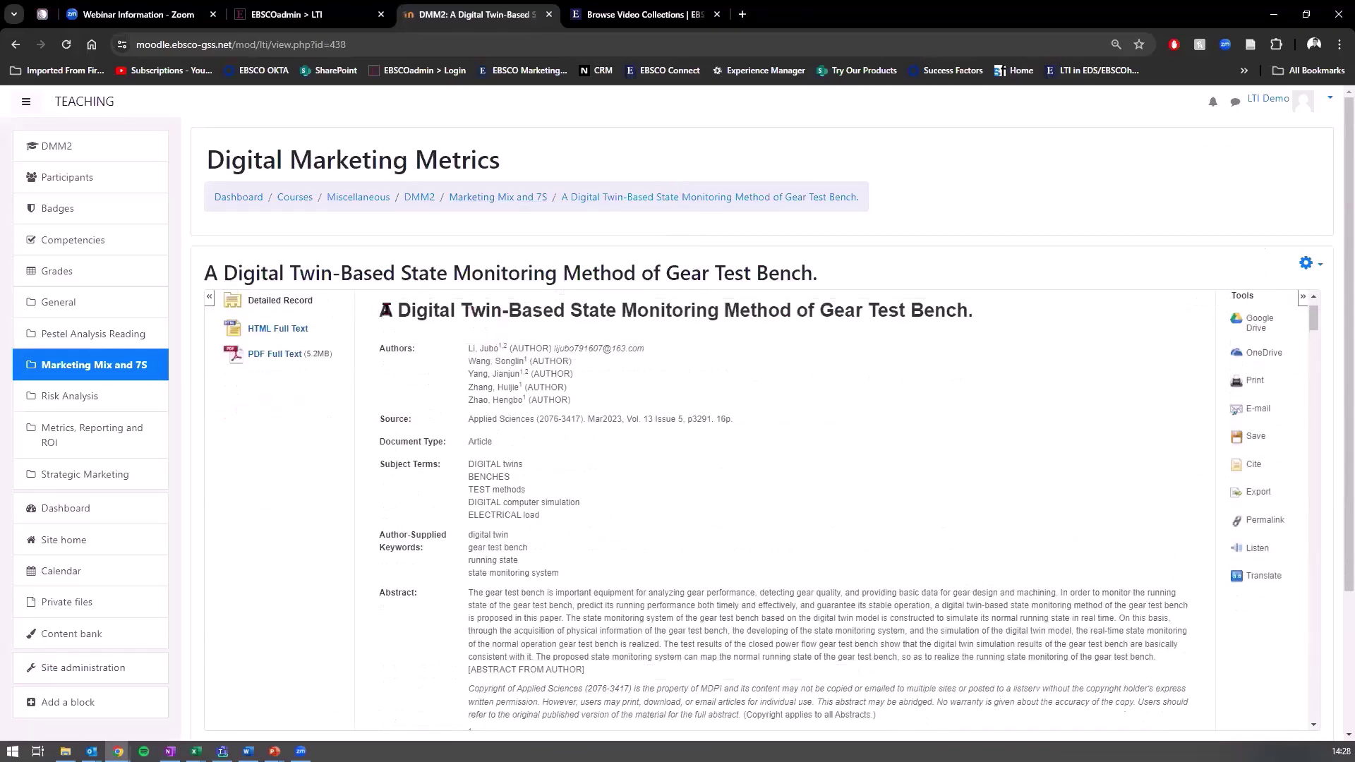
left_click_drag(381, 308, 977, 339)
left_click(987, 412)
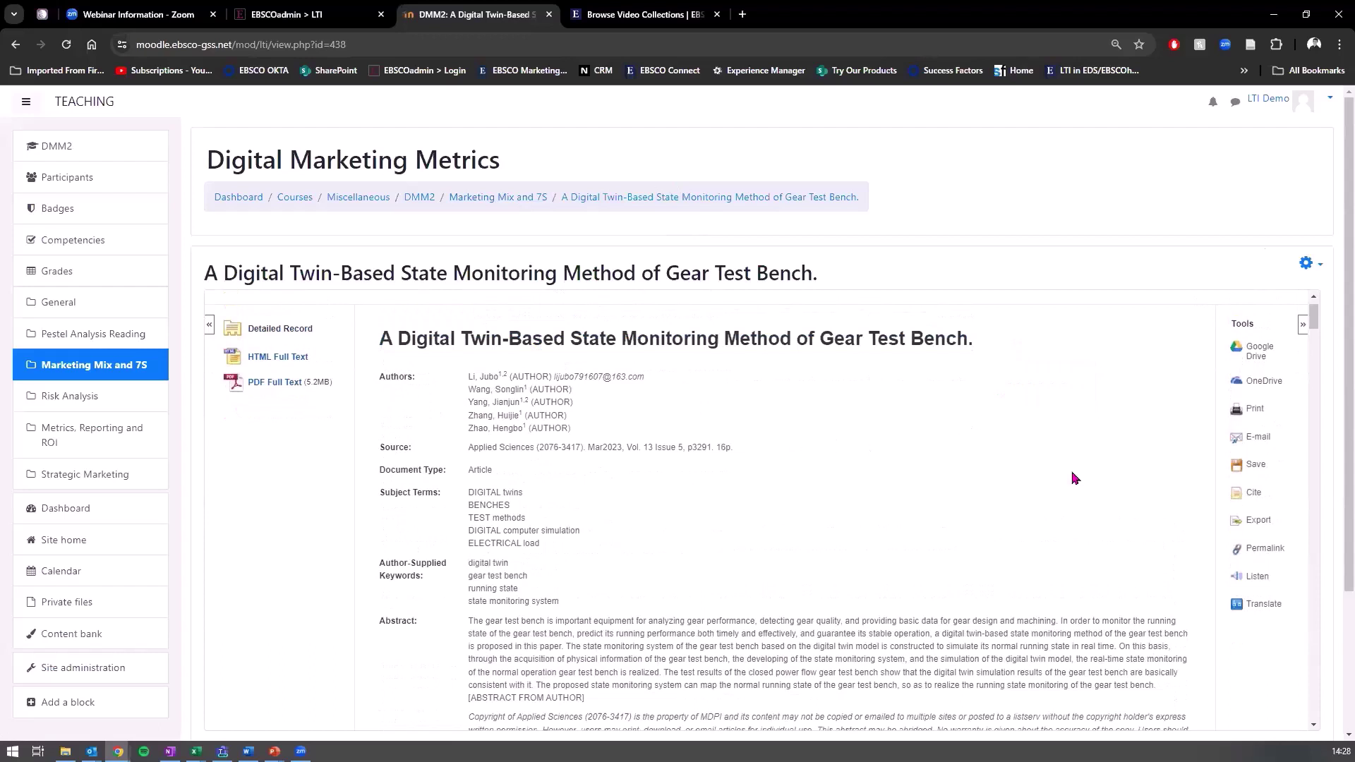
left_click(260, 386)
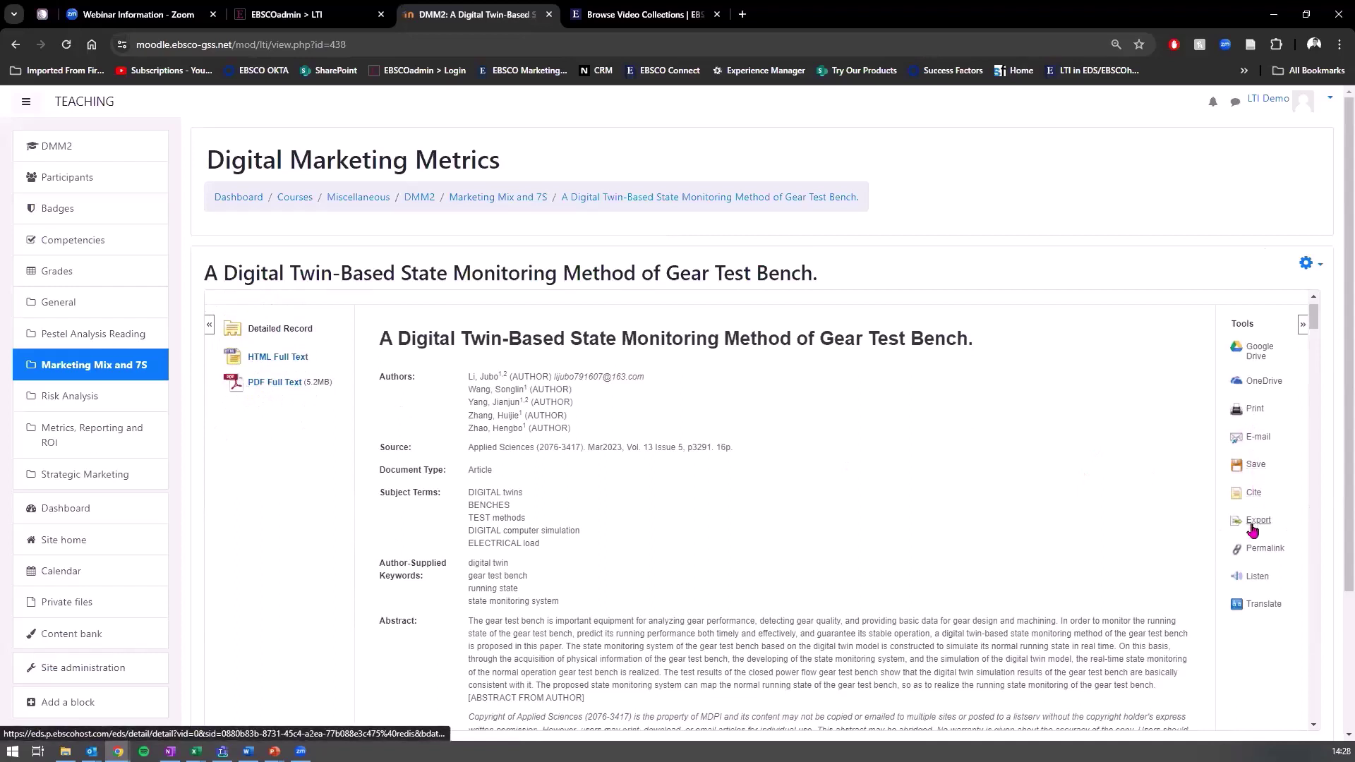
left_click(1262, 607)
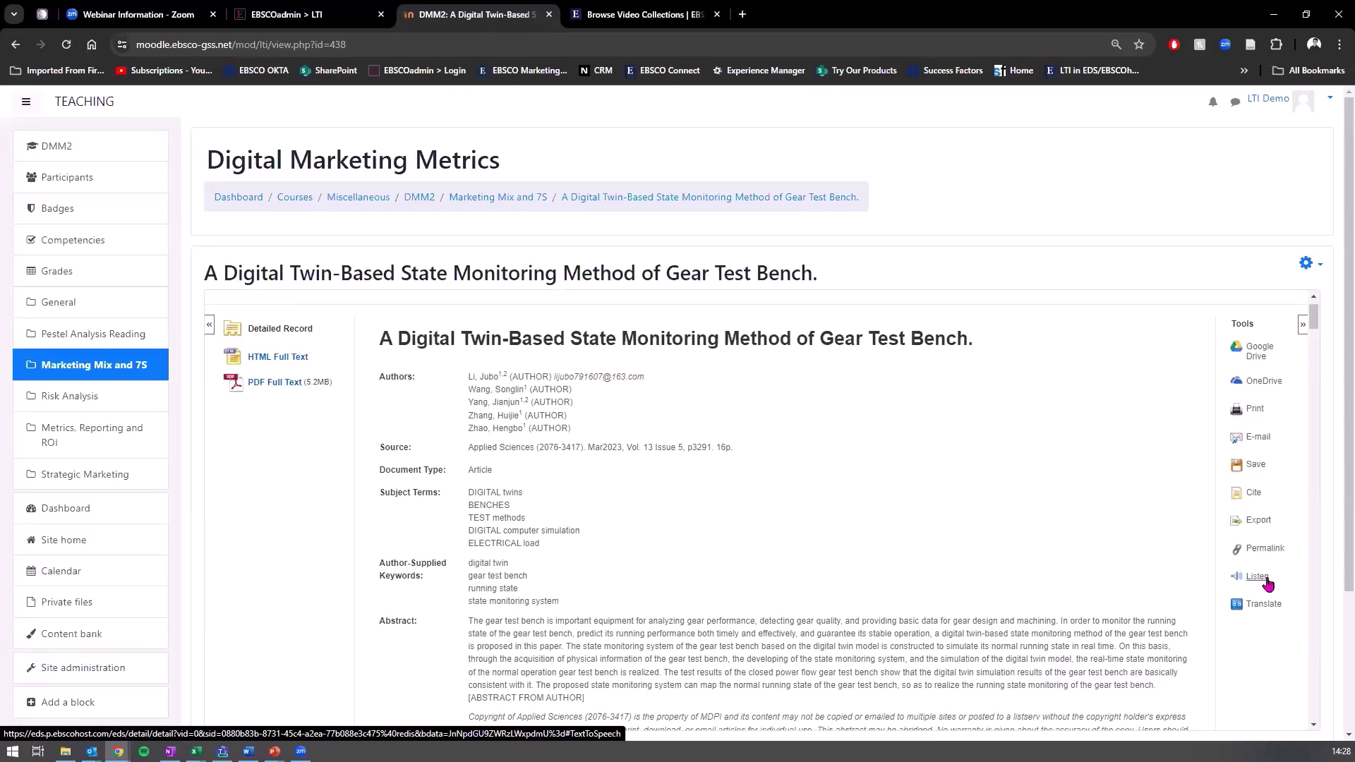
left_click(1266, 579)
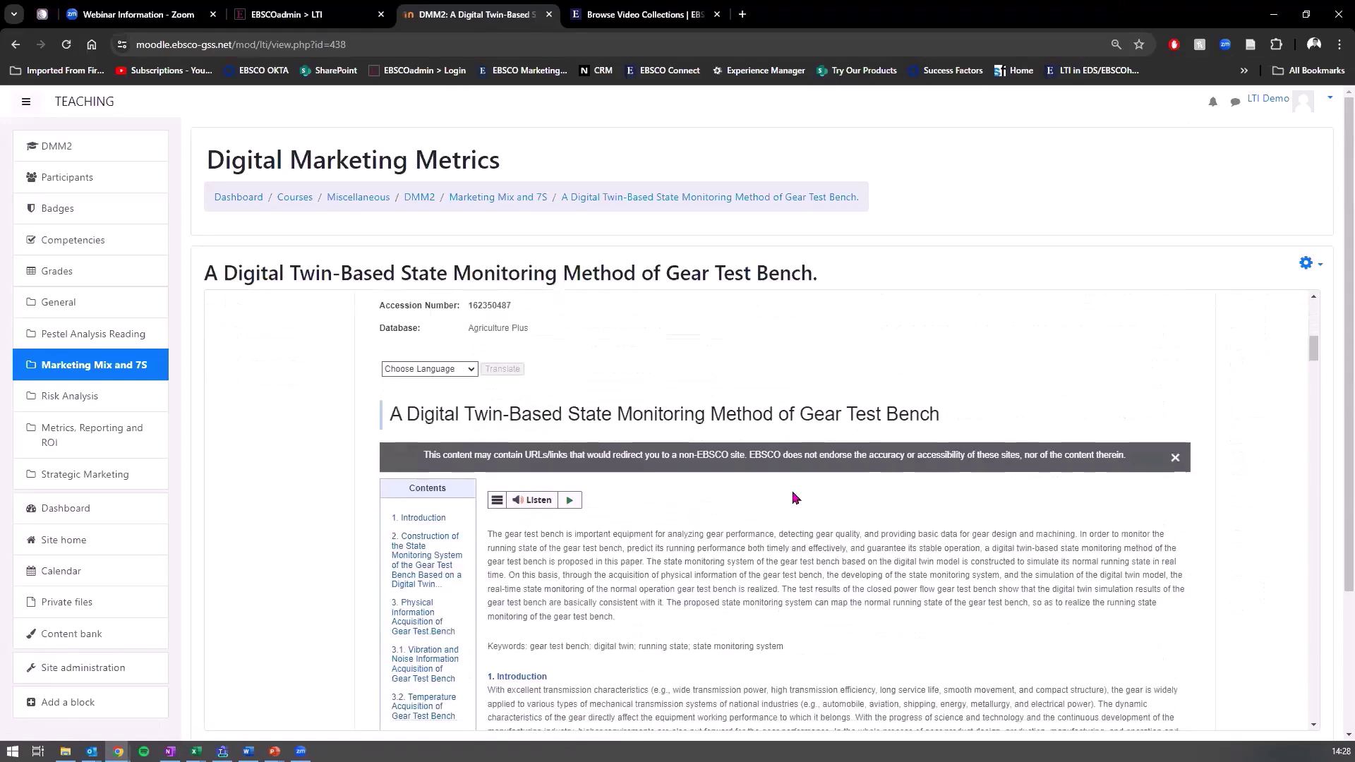
scroll(794, 498, "up", 2)
left_click(458, 445)
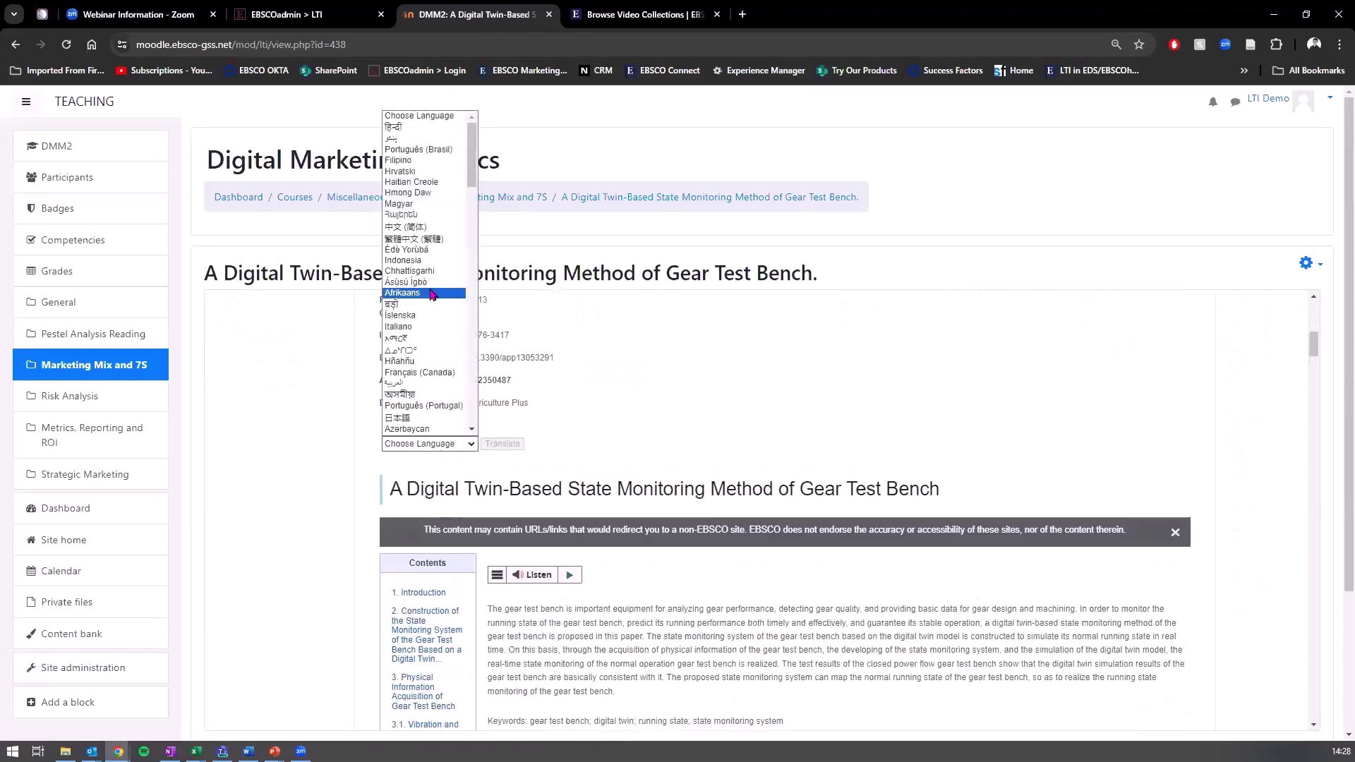
scroll(432, 294, "down", 10)
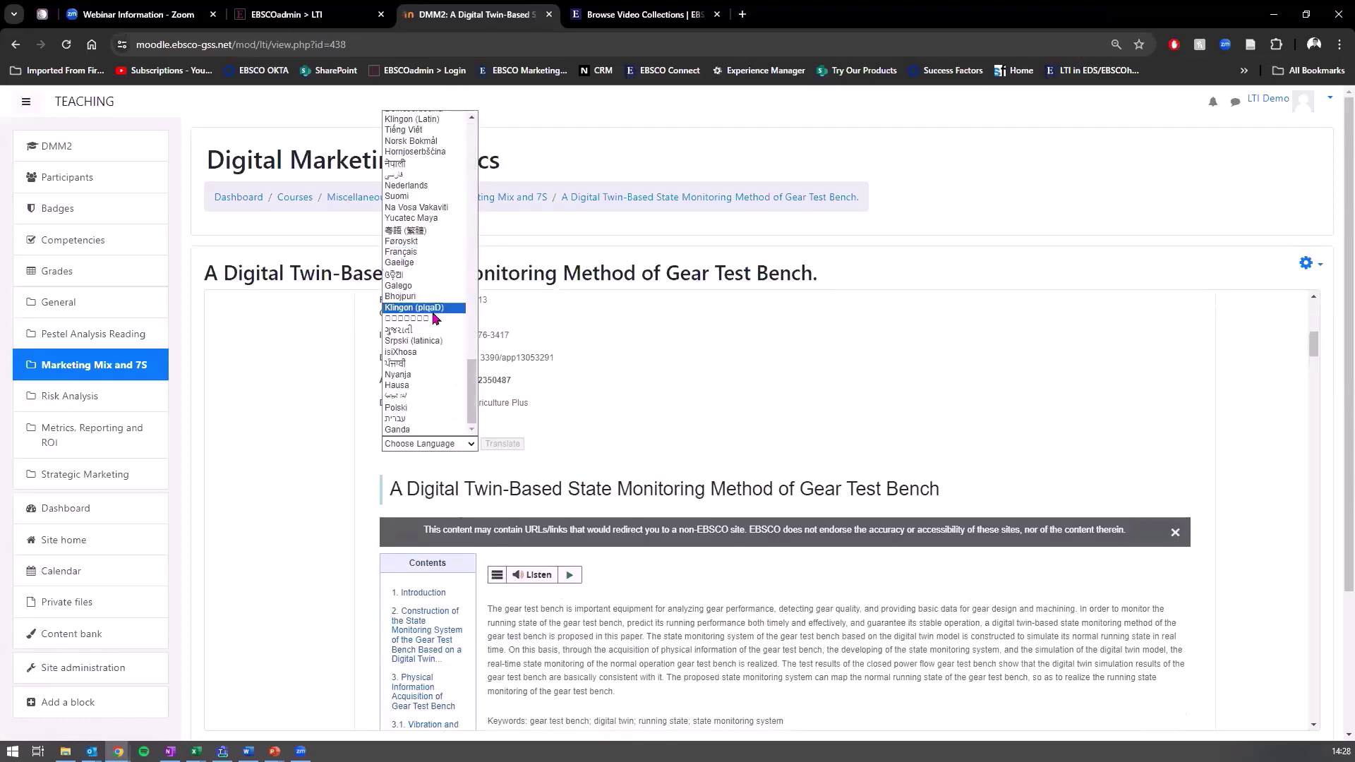
scroll(432, 338, "up", 5)
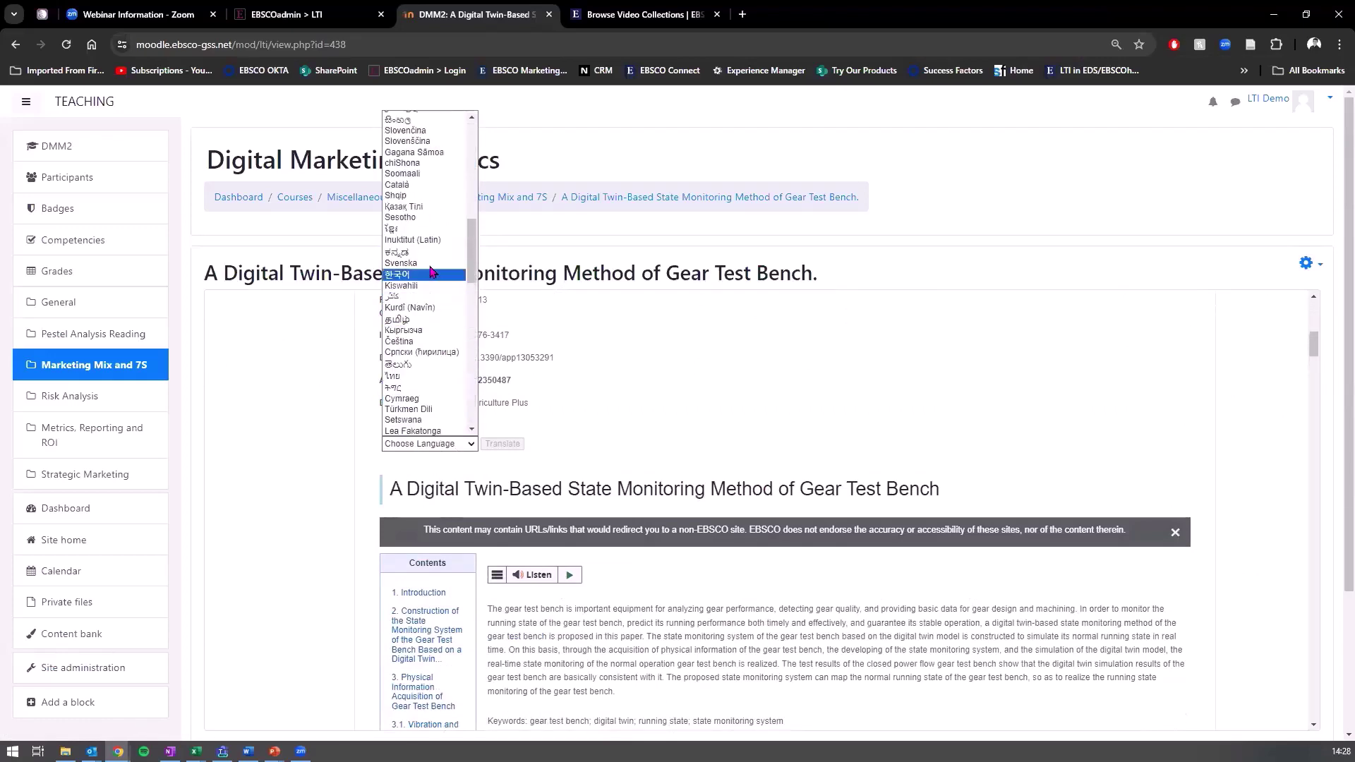
left_click(649, 221)
left_click(513, 203)
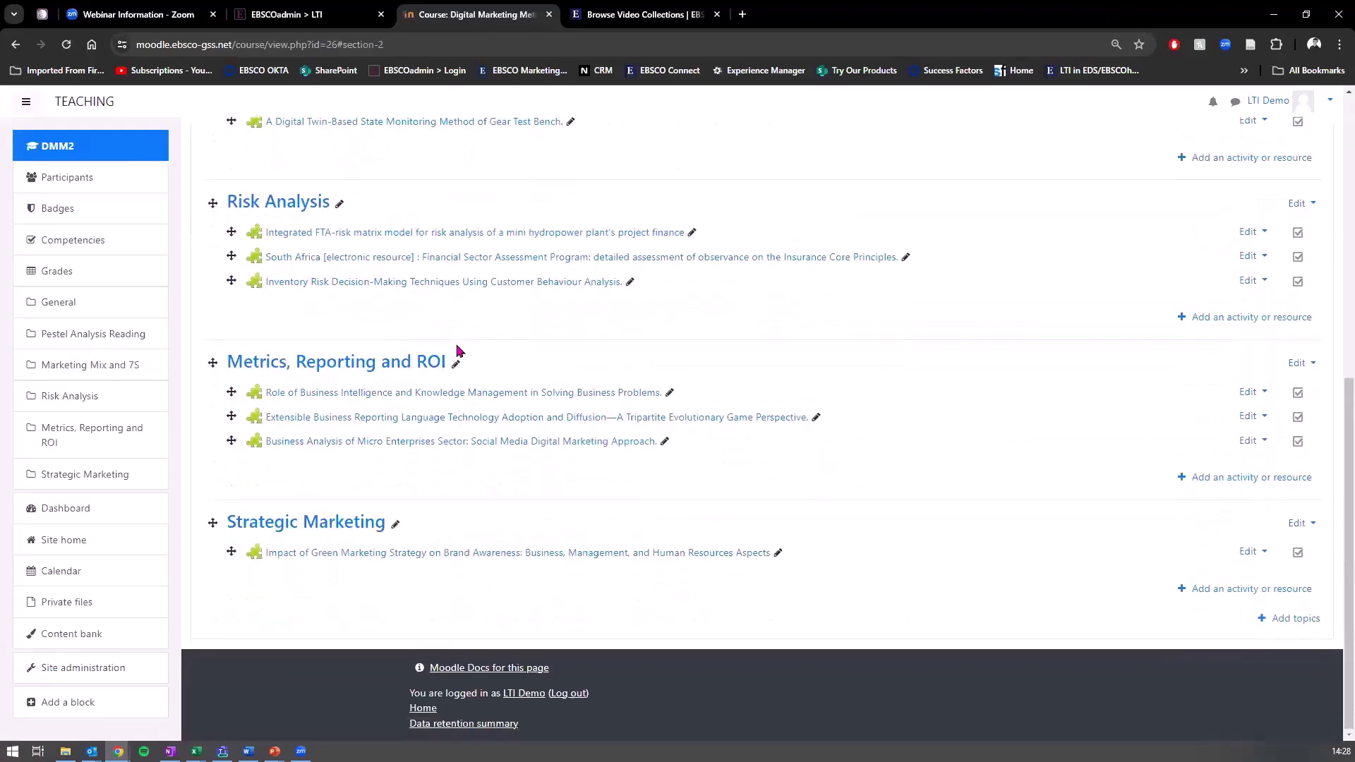
Add an activity under Strategic Marketing, choosing the EBSCO tool tile from the All list
left_click(362, 525)
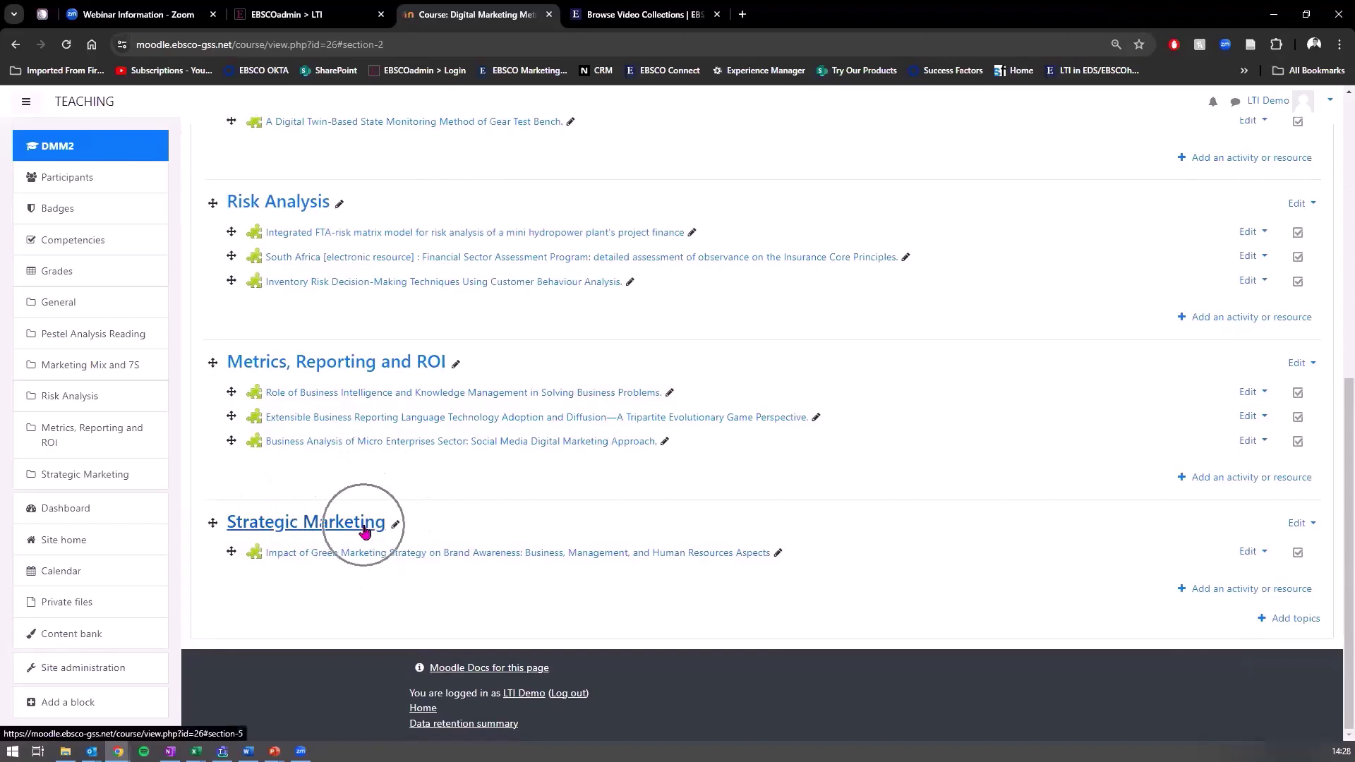
left_click(1276, 592)
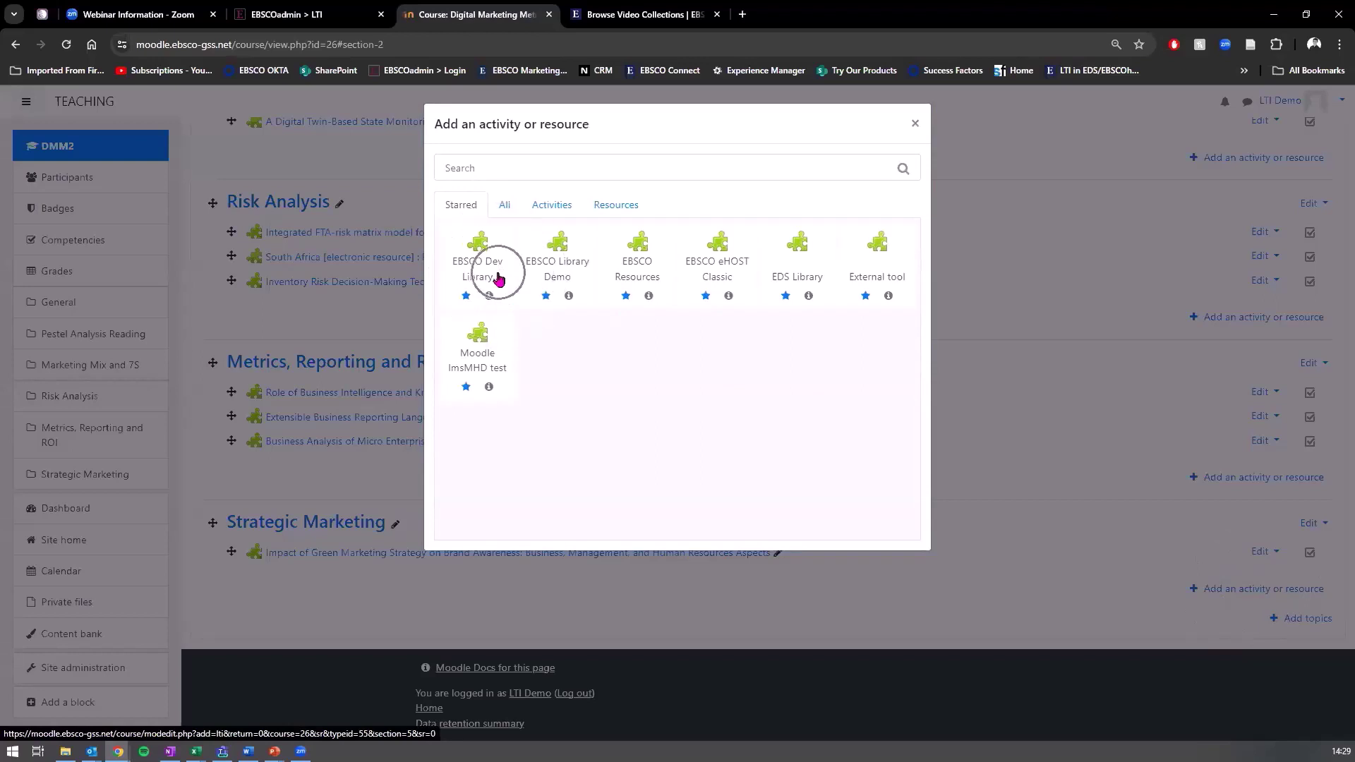
left_click_drag(433, 124, 605, 139)
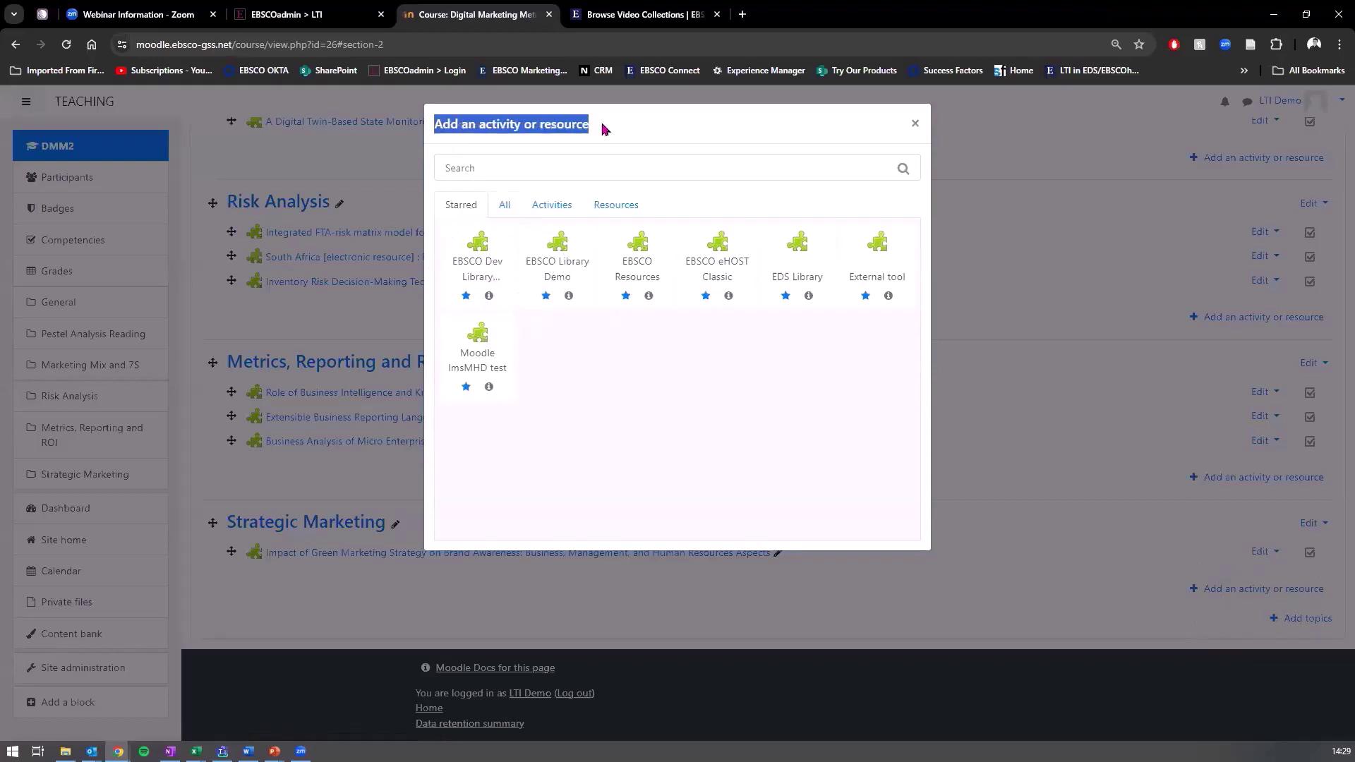
left_click(503, 207)
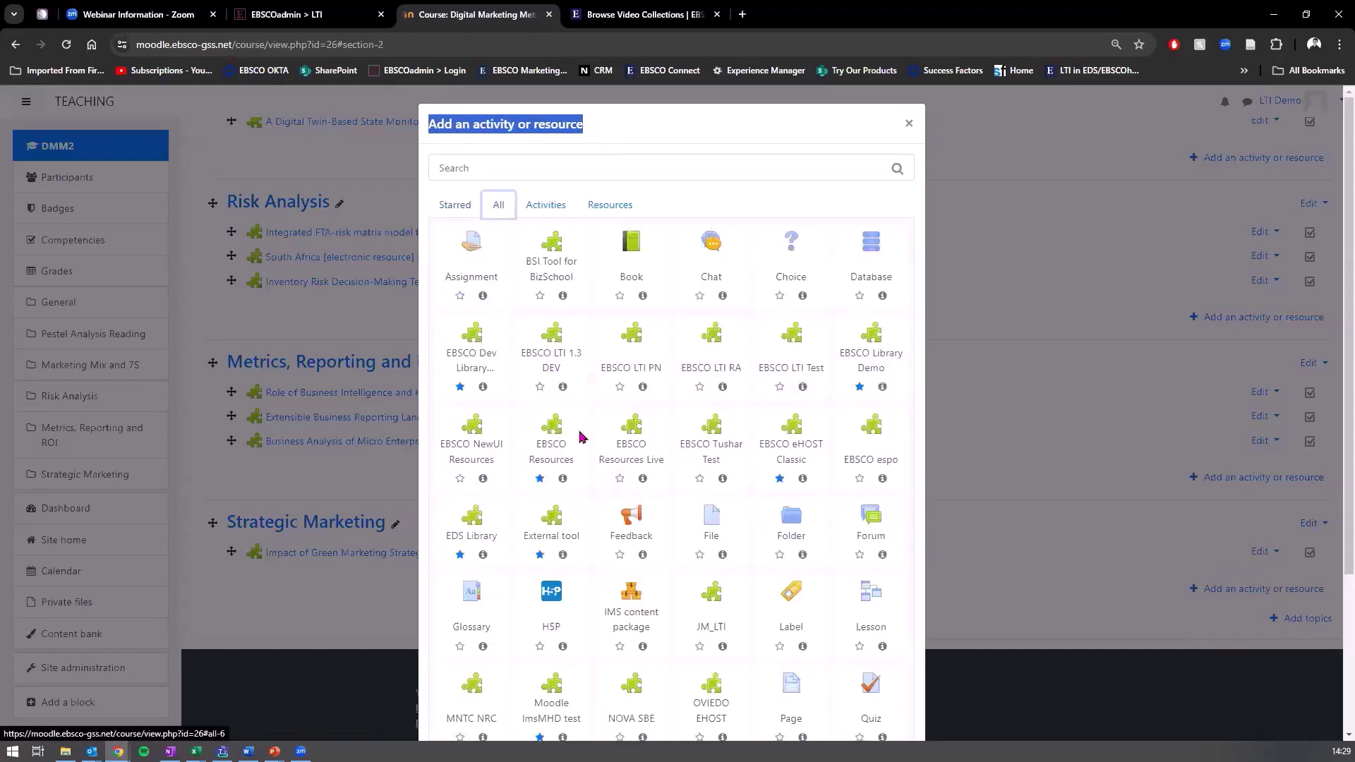
scroll(626, 341, "down", 3)
scroll(722, 543, "up", 3)
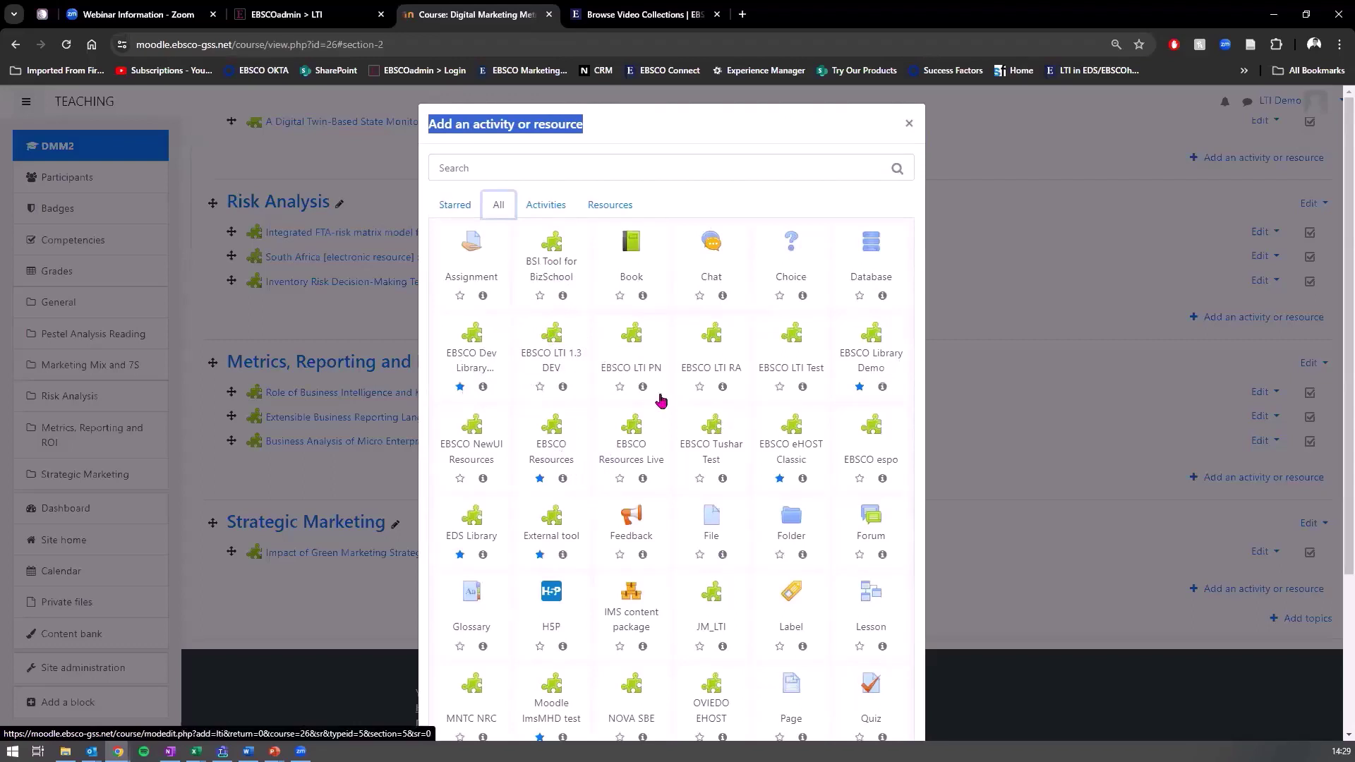
left_click(882, 352)
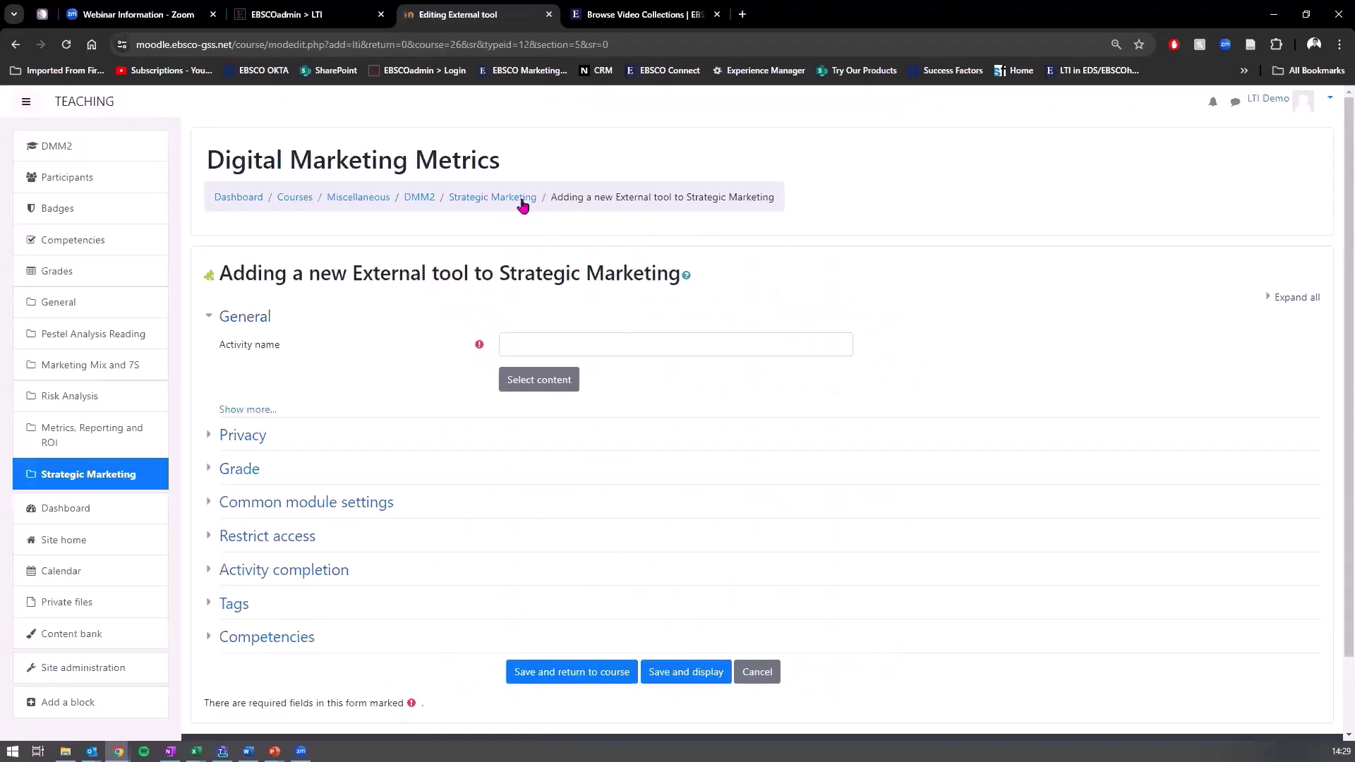
Search EBSCO content for "strategic marketing" and add the organizational change article from result 2
left_click(544, 385)
left_click(545, 384)
left_click(545, 384)
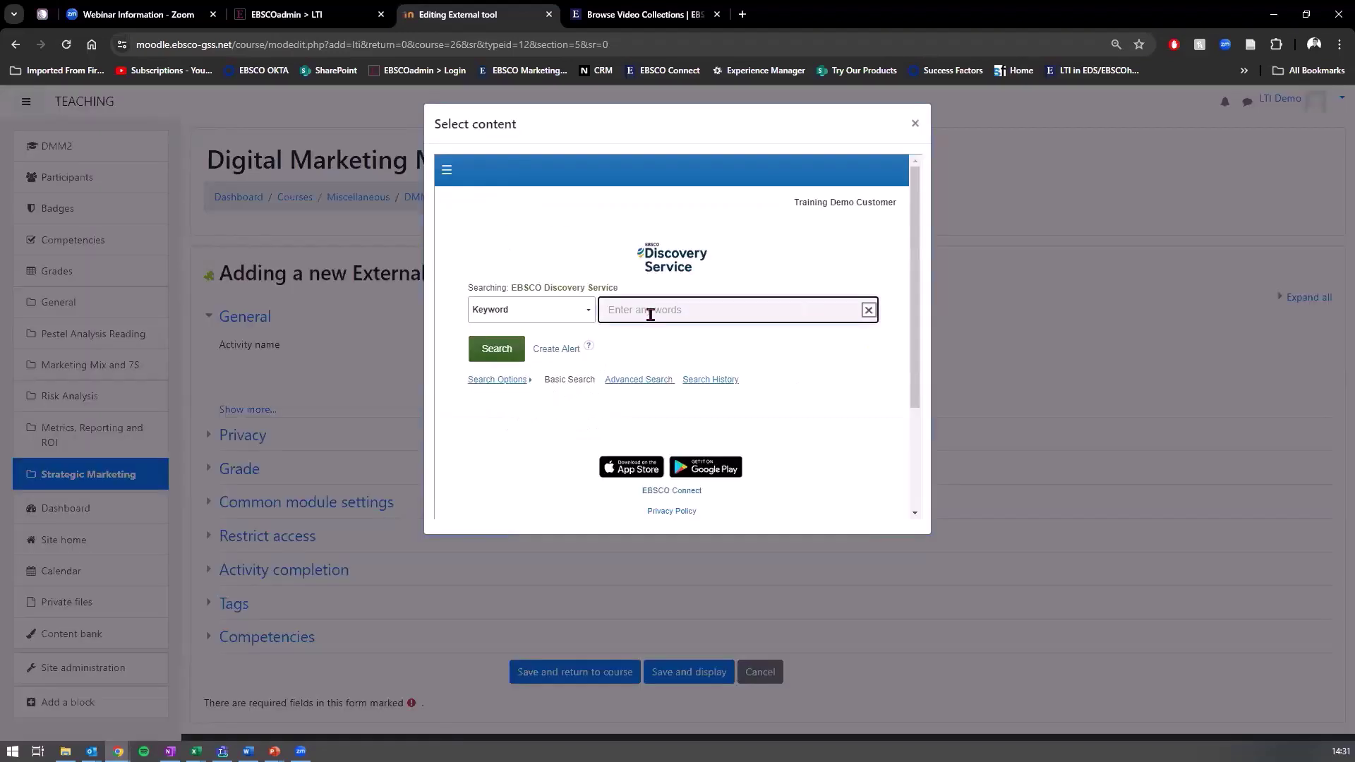
type("\"stra")
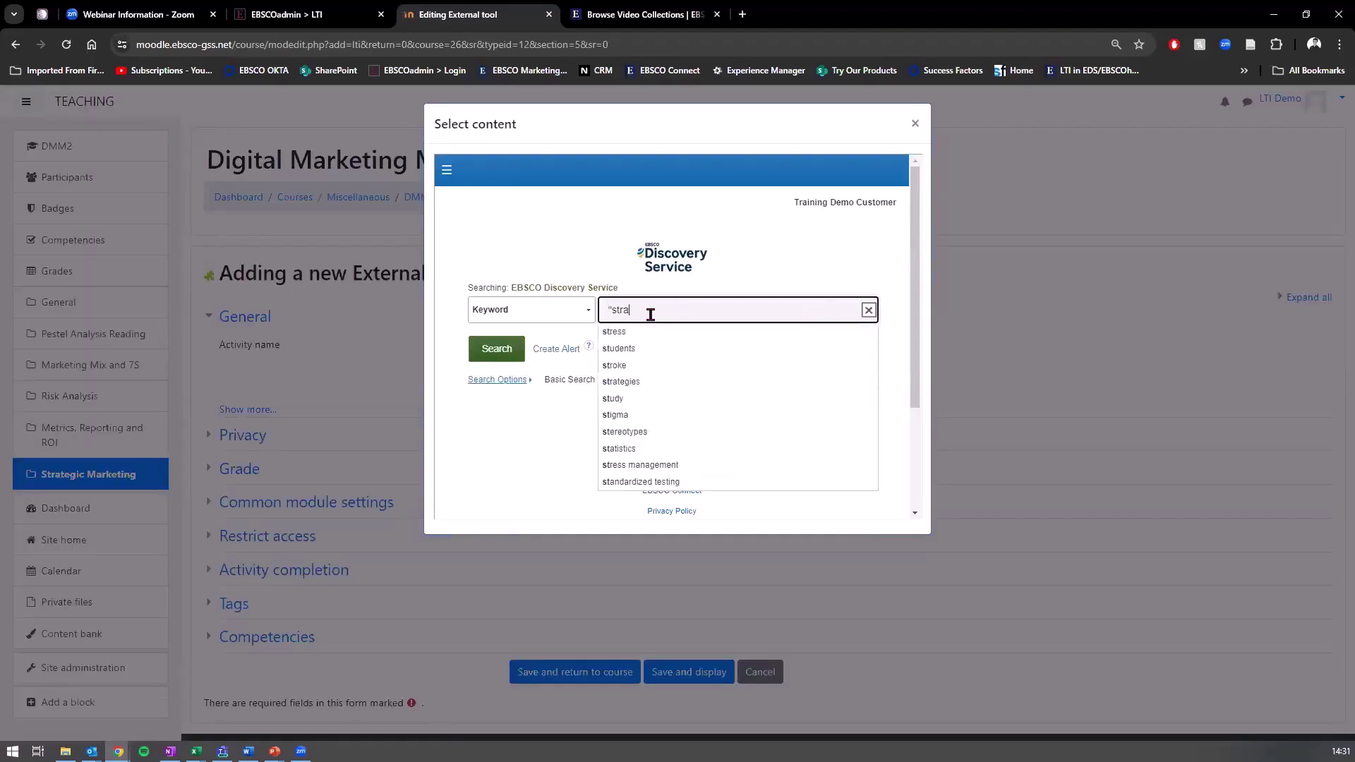
type("tegic marketing\"")
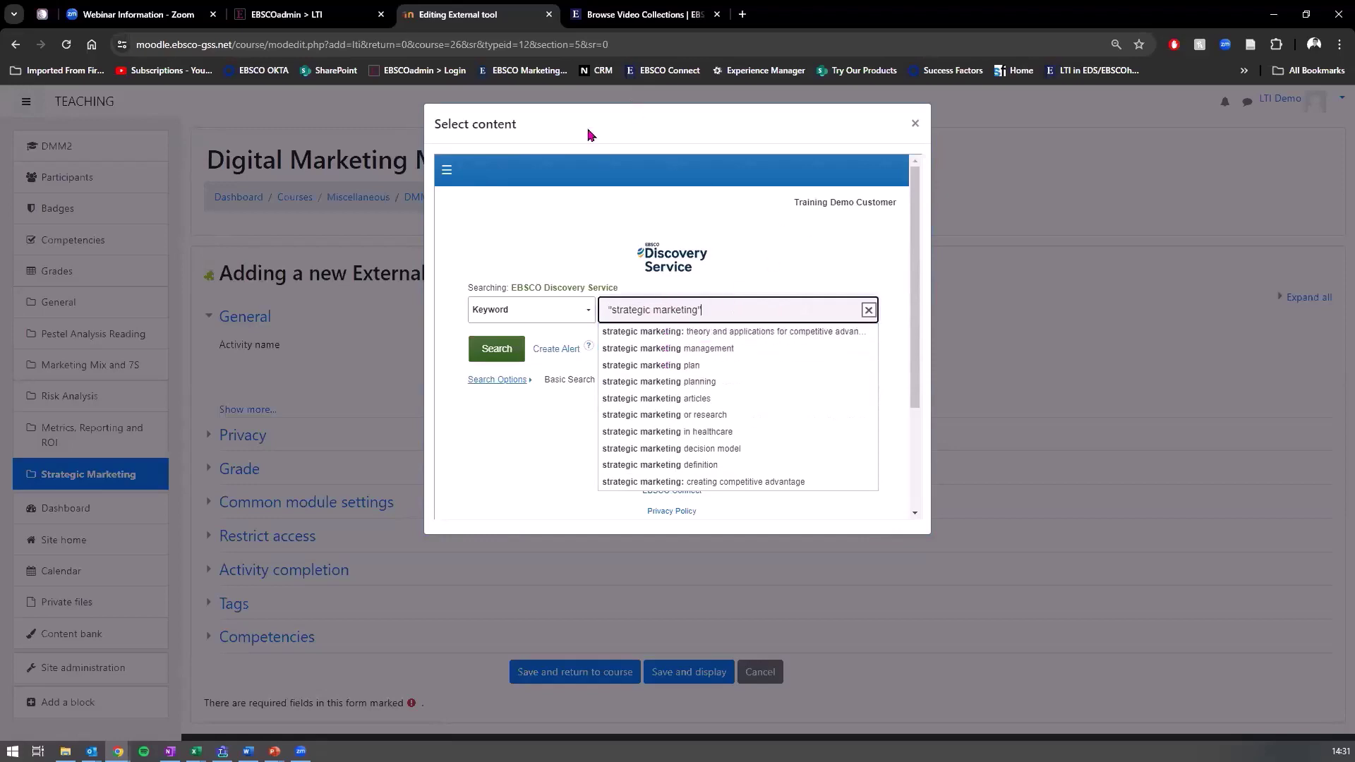
key("Return")
scroll(714, 302, "down", 4)
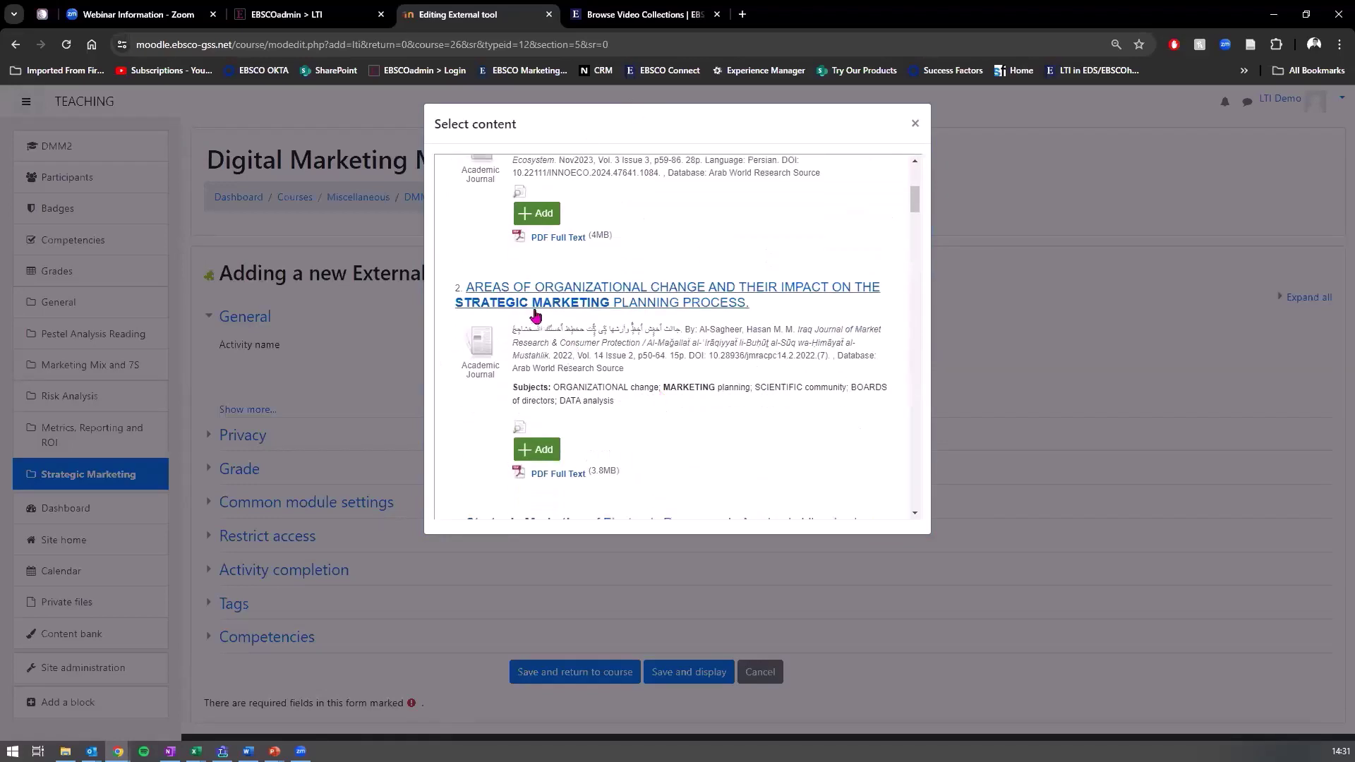
left_click(538, 455)
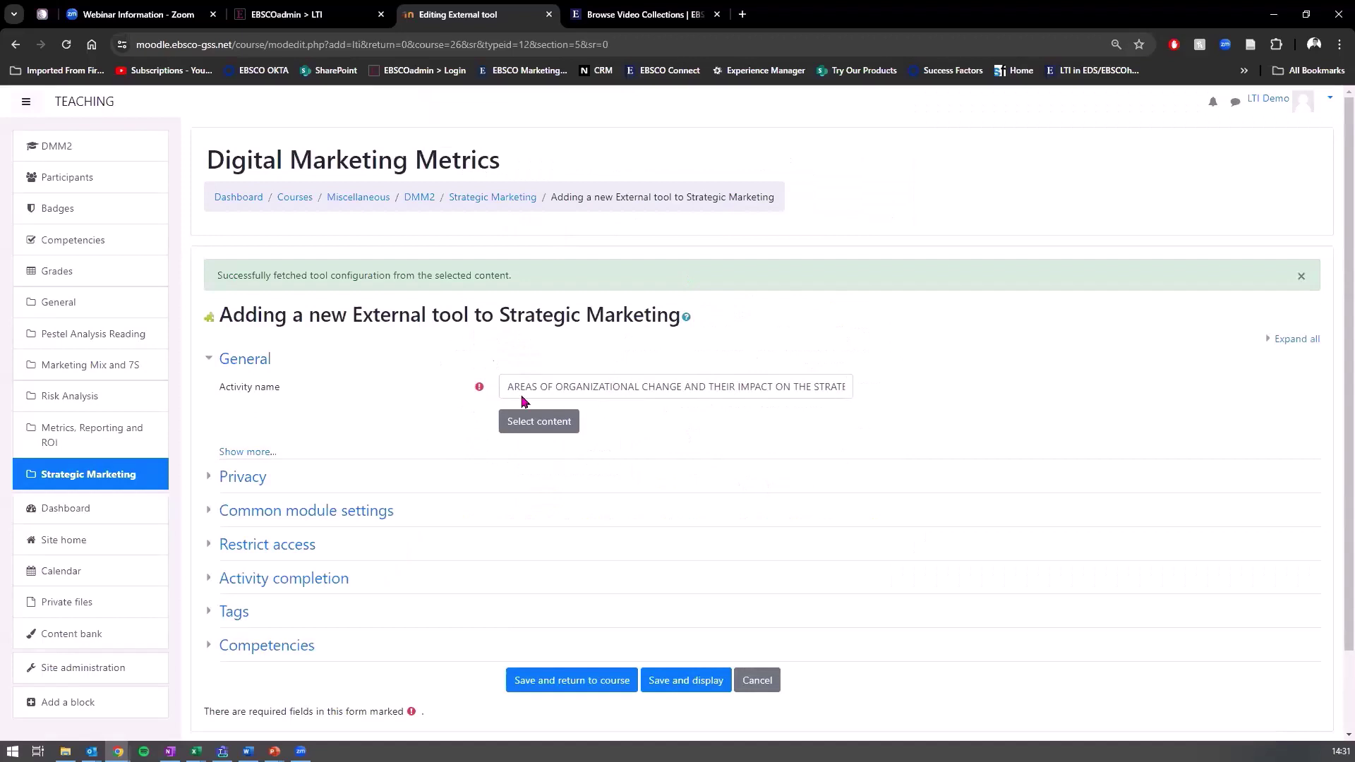
Save the new EBSCO activity and return to the course
left_click_drag(221, 275, 536, 282)
left_click(536, 282)
scroll(525, 427, "down", 2)
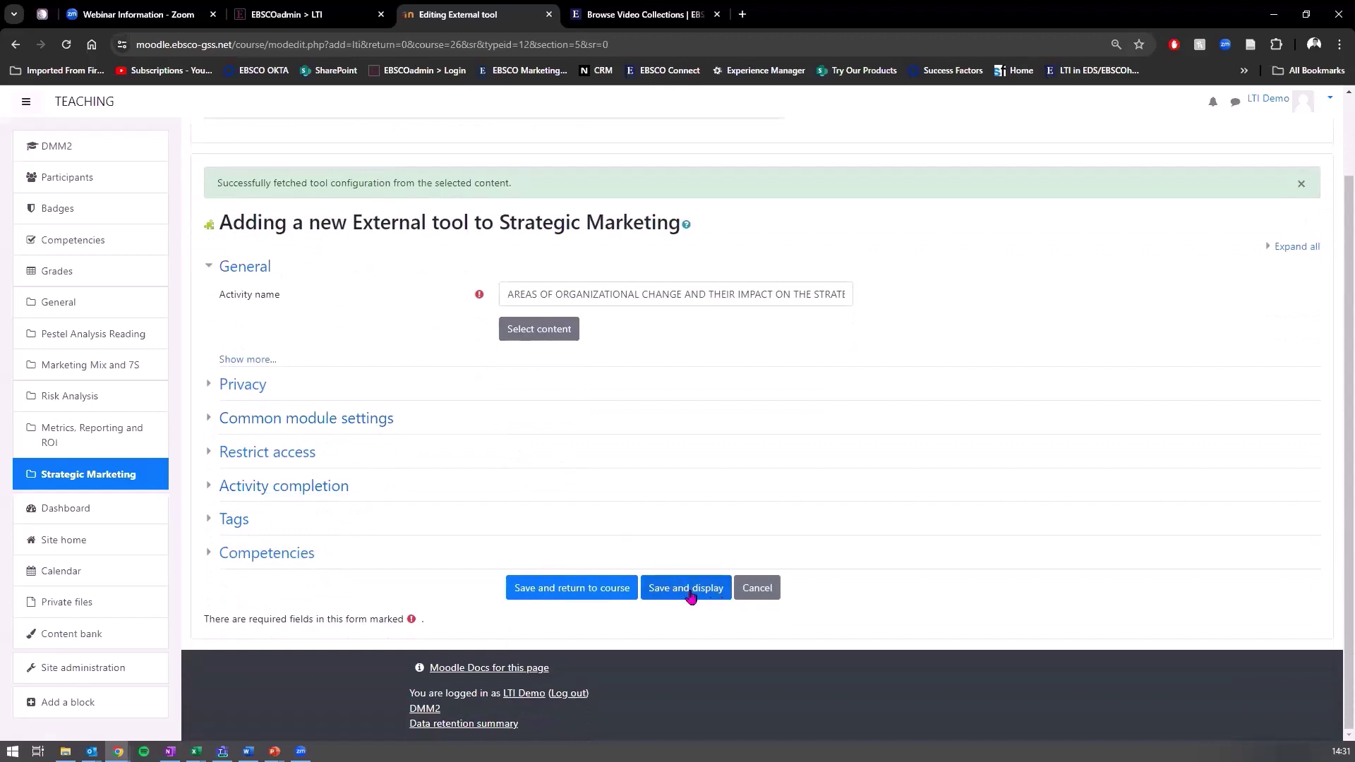
left_click(542, 588)
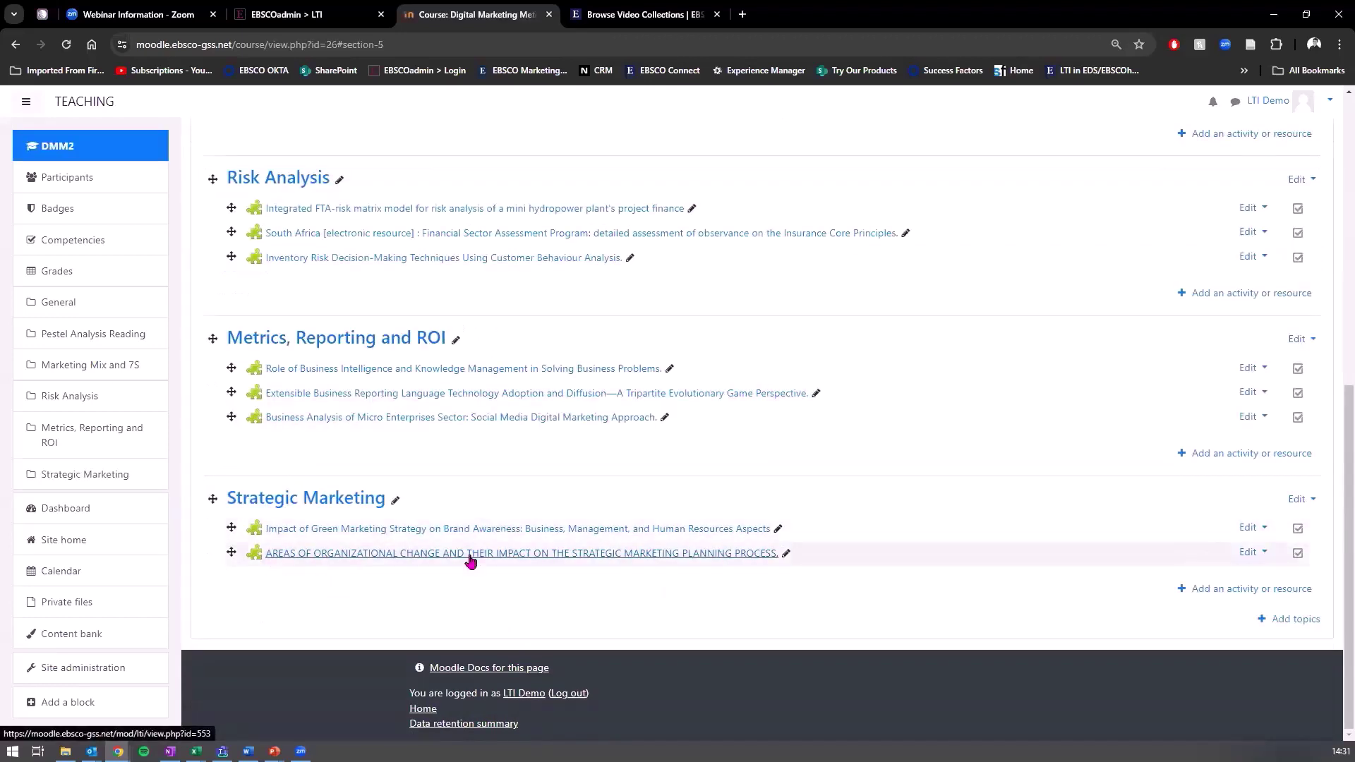
Try the human-like competencies in AI agents article, then return from its error page to the course
scroll(470, 561, "up", 1)
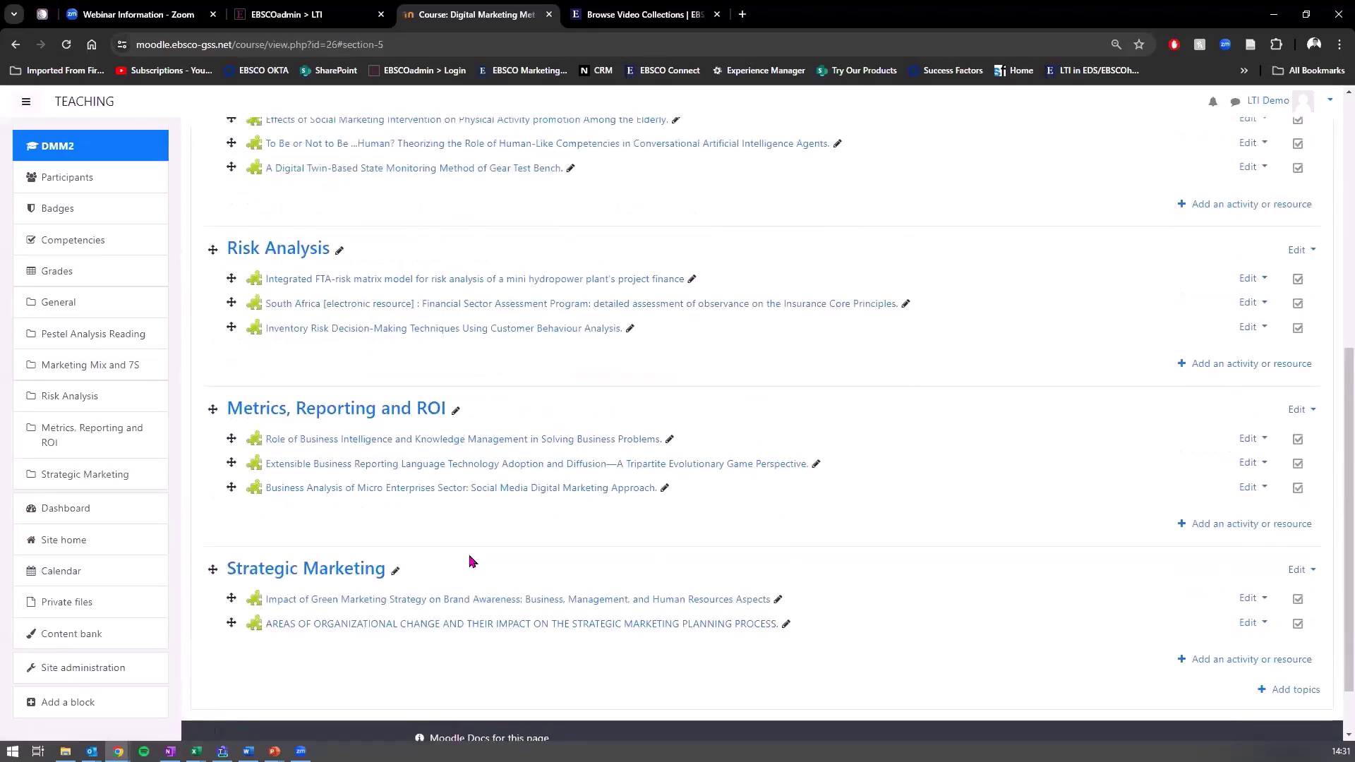
scroll(472, 561, "up", 8)
scroll(366, 374, "down", 2)
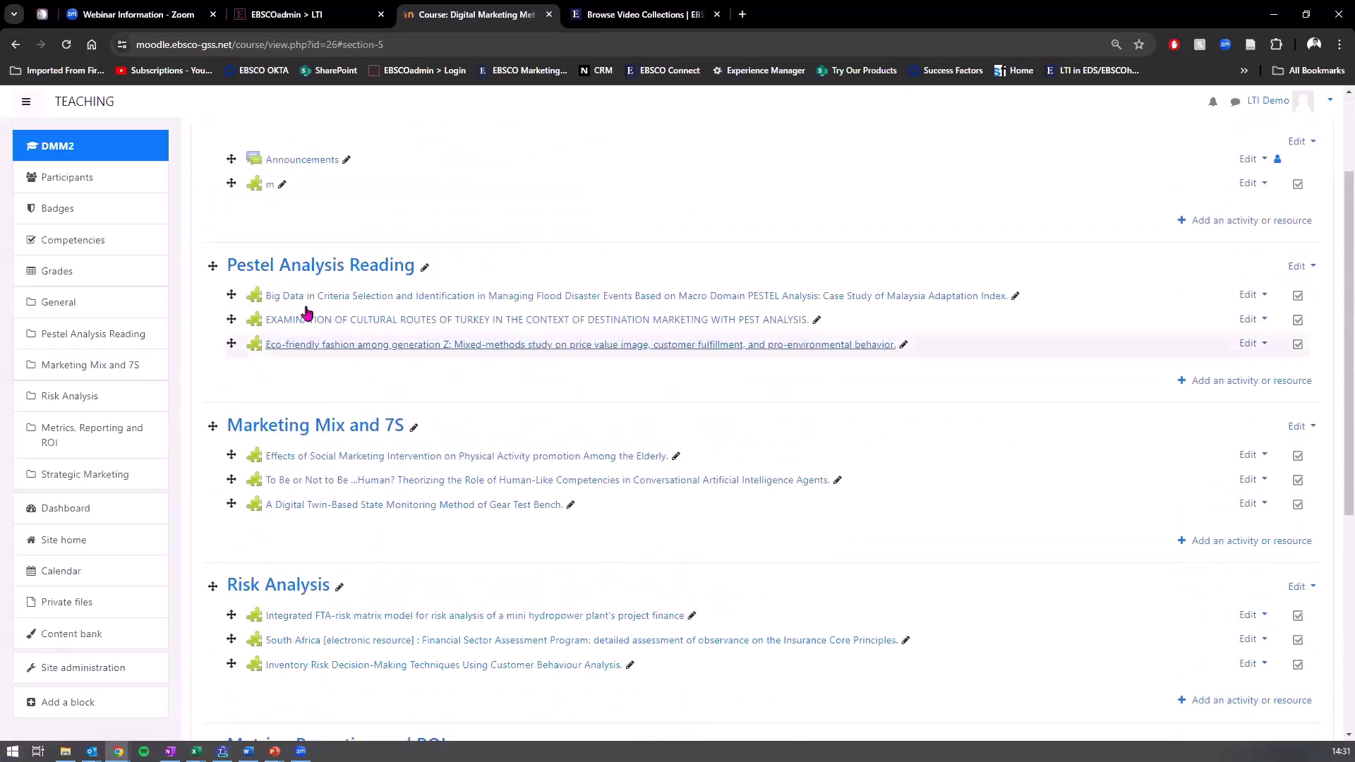
scroll(729, 353, "down", 2)
left_click(727, 339)
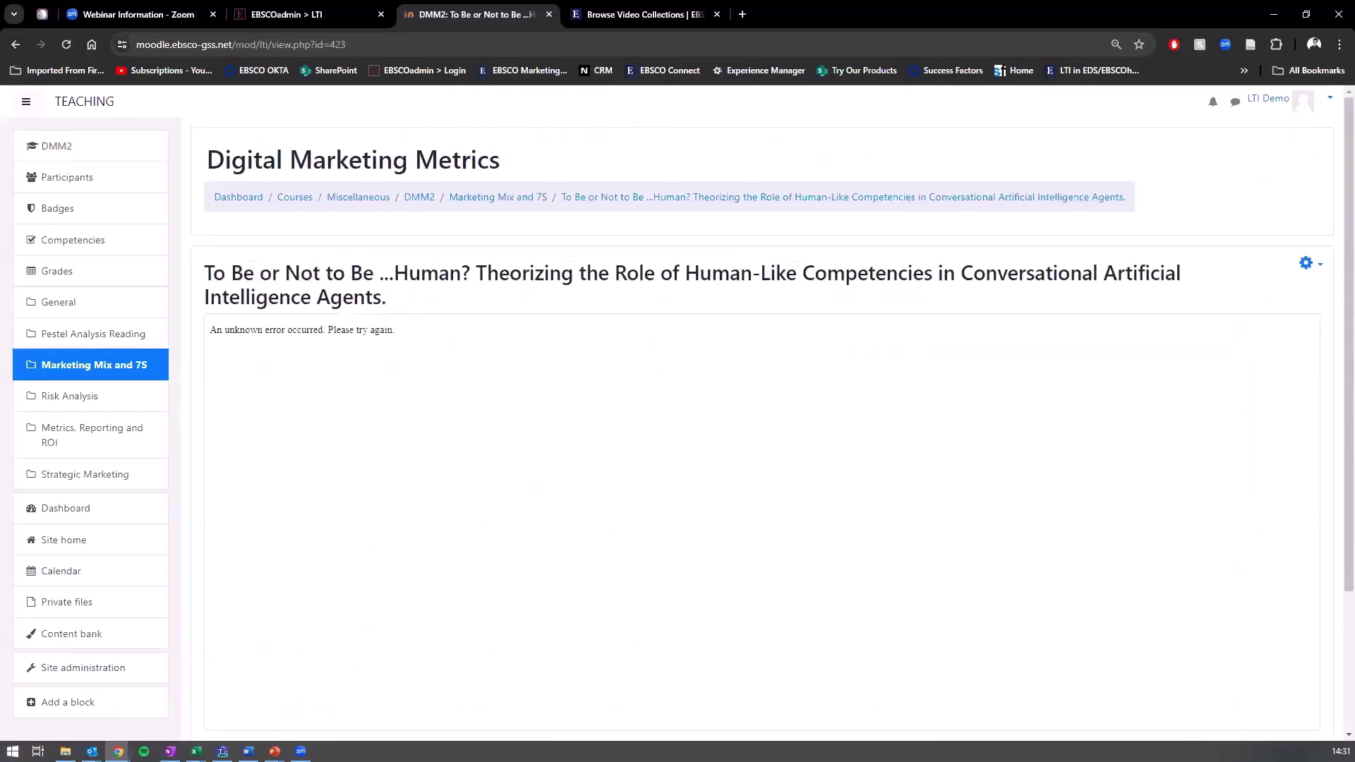
left_click(14, 45)
Open the Integrated FTA-risk matrix model article, review it, and return to the course page
scroll(385, 318, "down", 3)
left_click(529, 263)
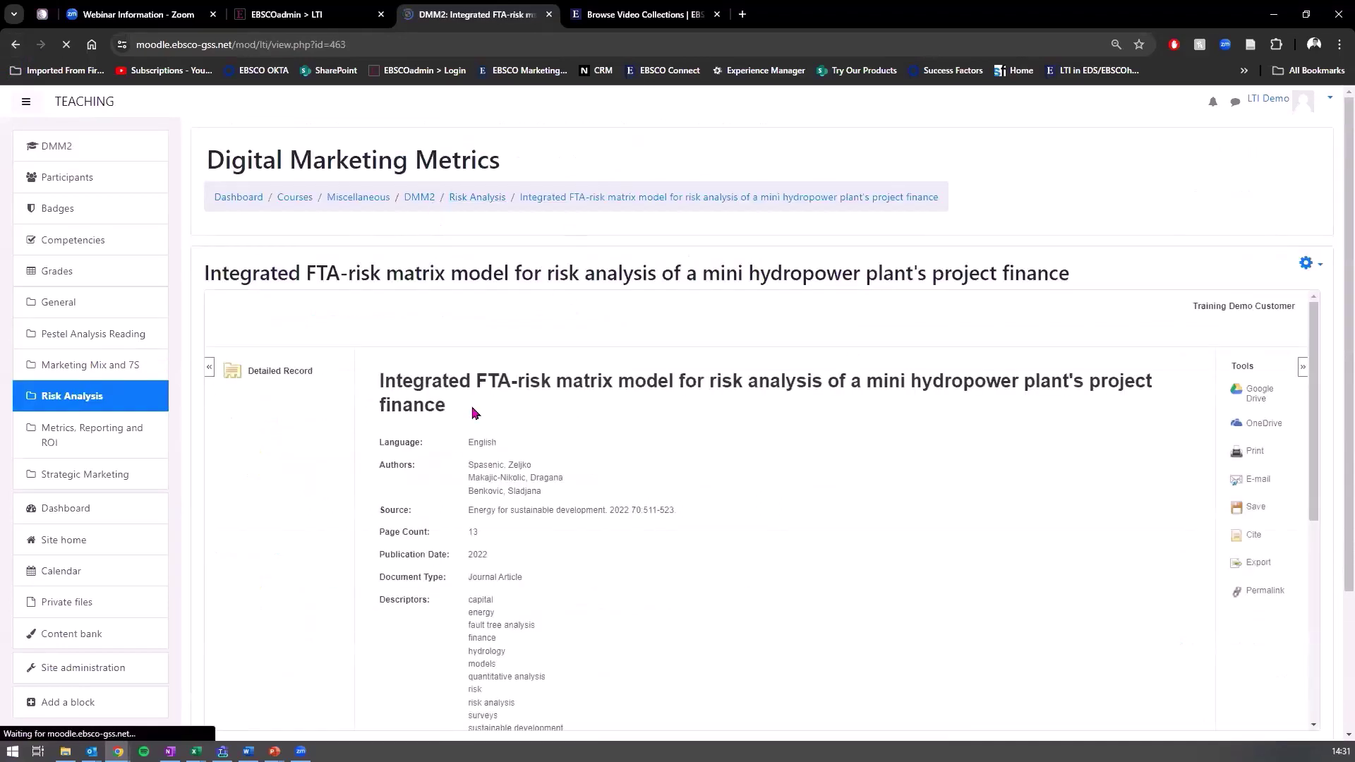
scroll(565, 441, "down", 6)
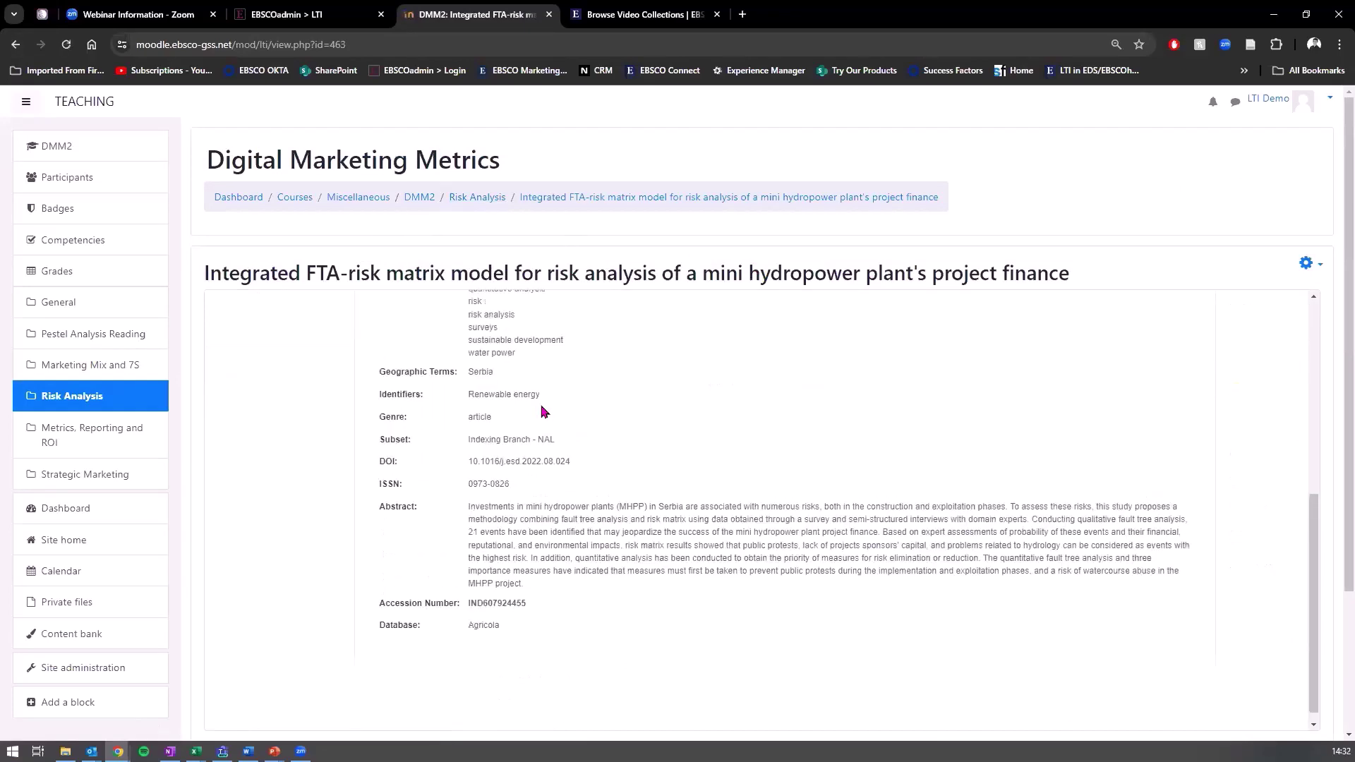
scroll(562, 450, "up", 6)
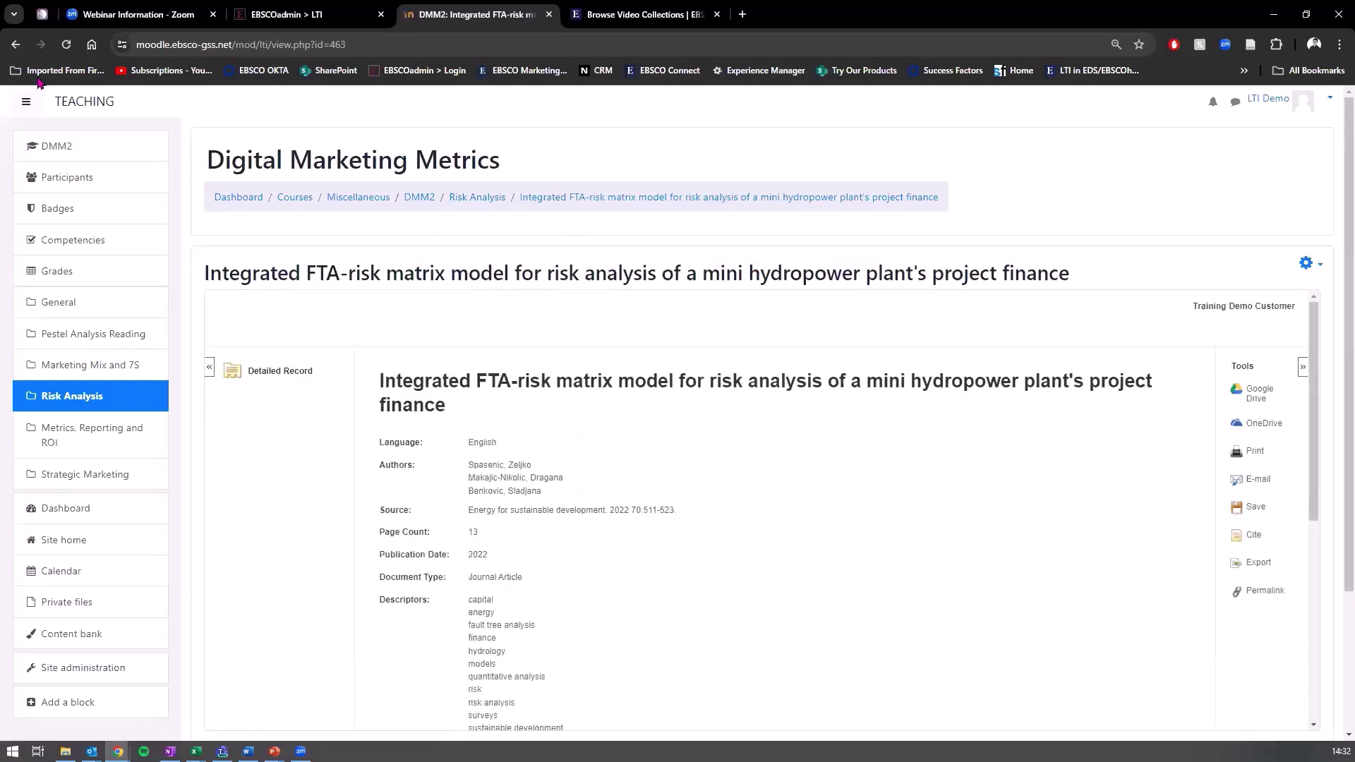
left_click(16, 46)
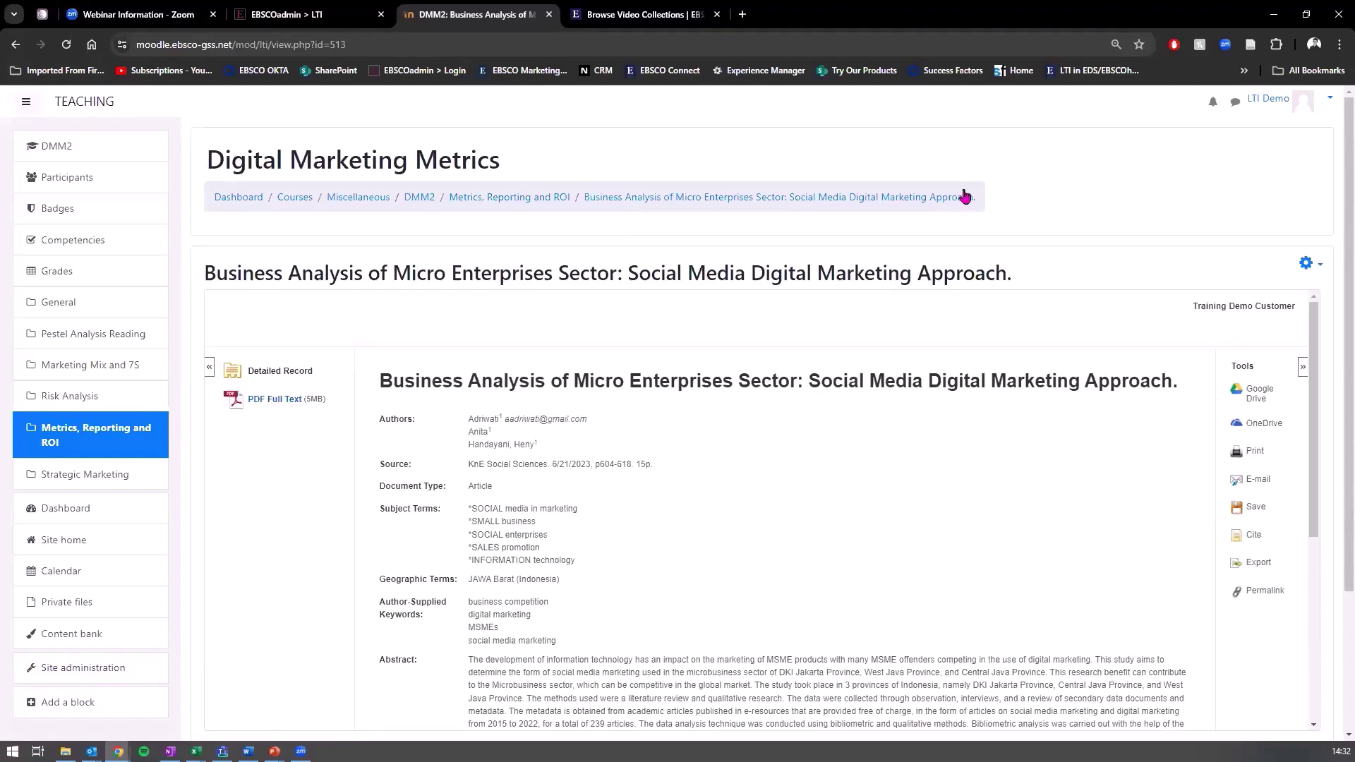
From the EBSCO Connect home page, search the help site for LTI
left_click(638, 14)
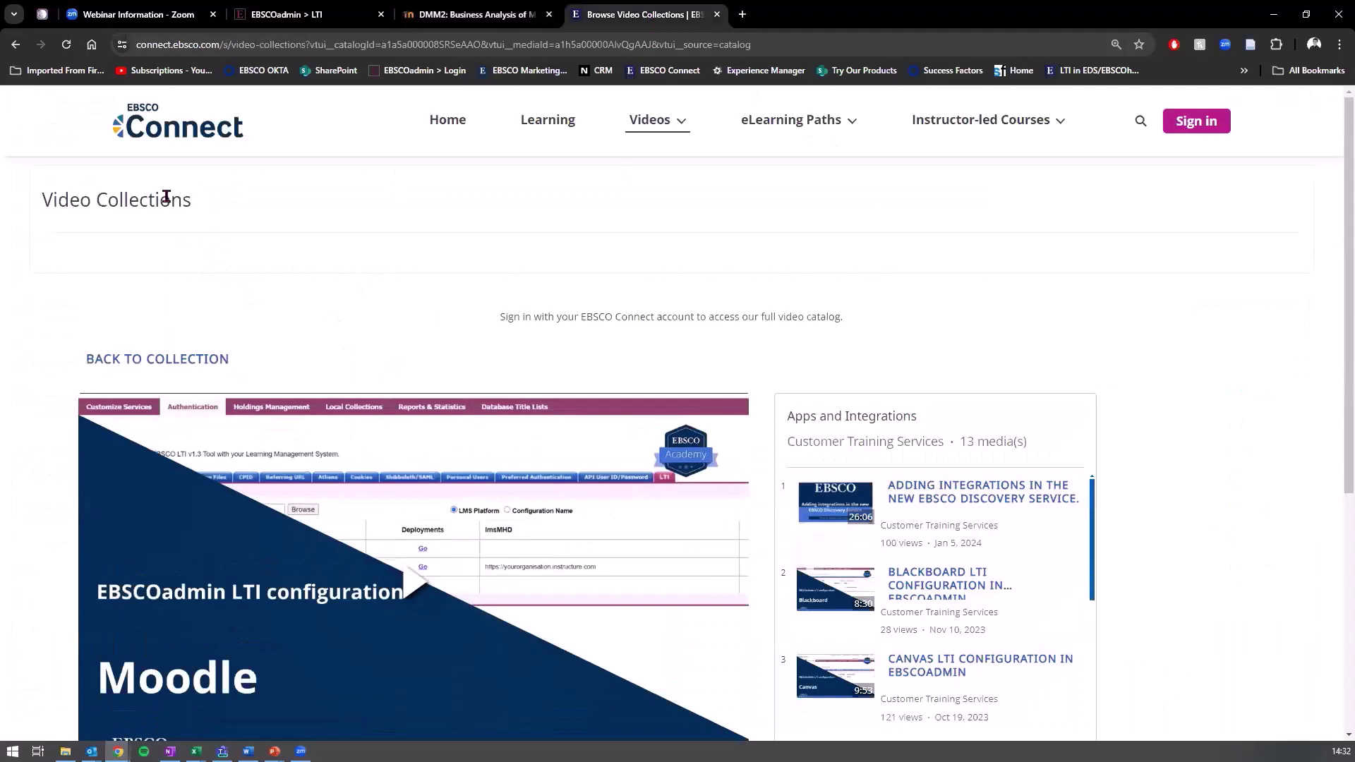
left_click(195, 138)
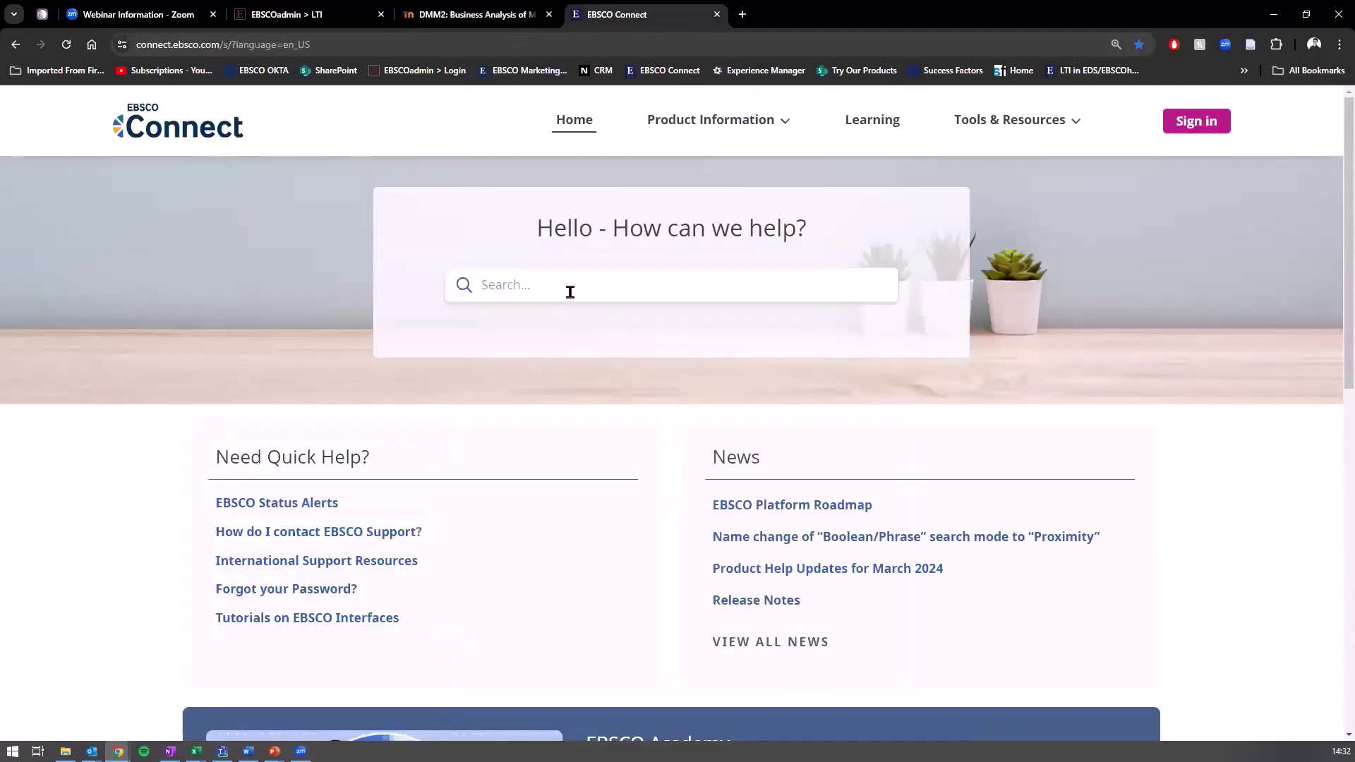
left_click(570, 292)
type("LTI")
key("Return")
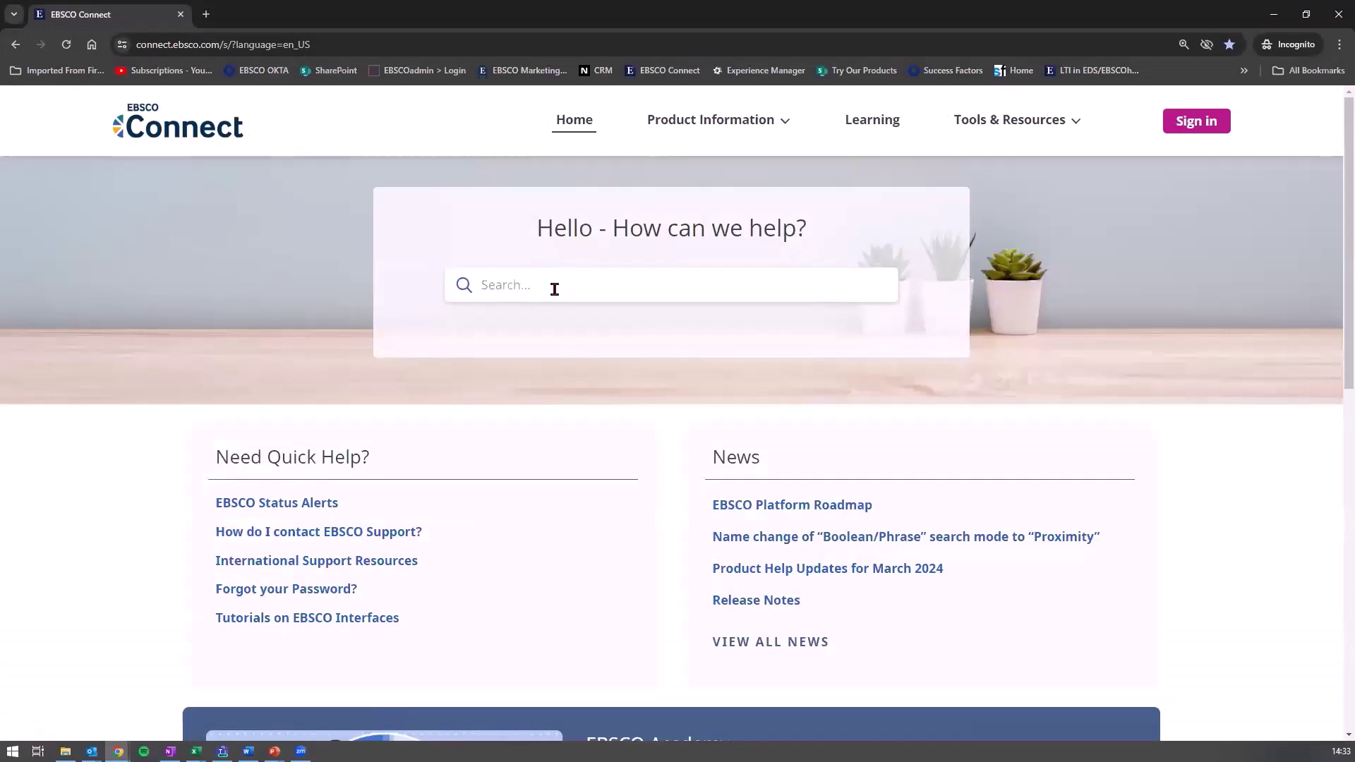
type("LTI")
key("Return")
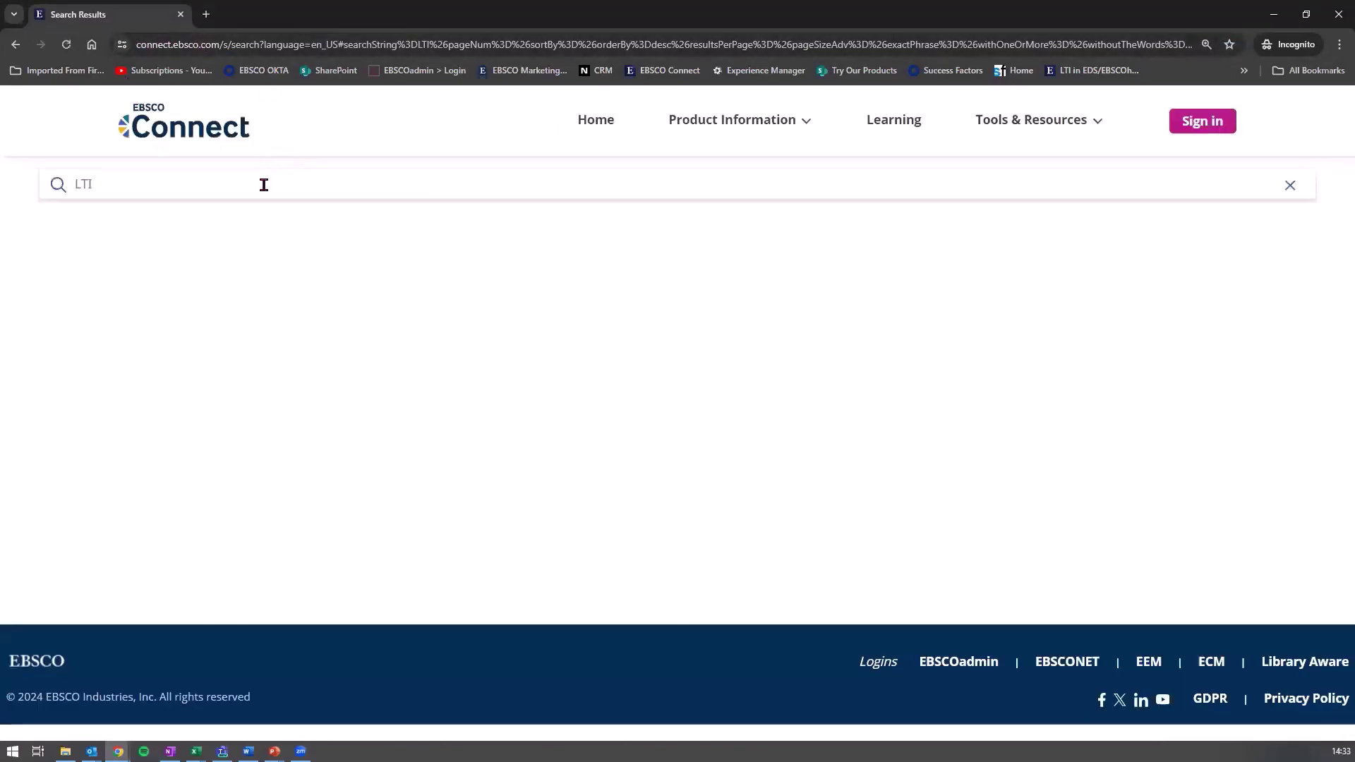
Browse the 74 LTI results, including LTI Frequently Asked Questions, then go back Home
scroll(753, 263, "down", 1)
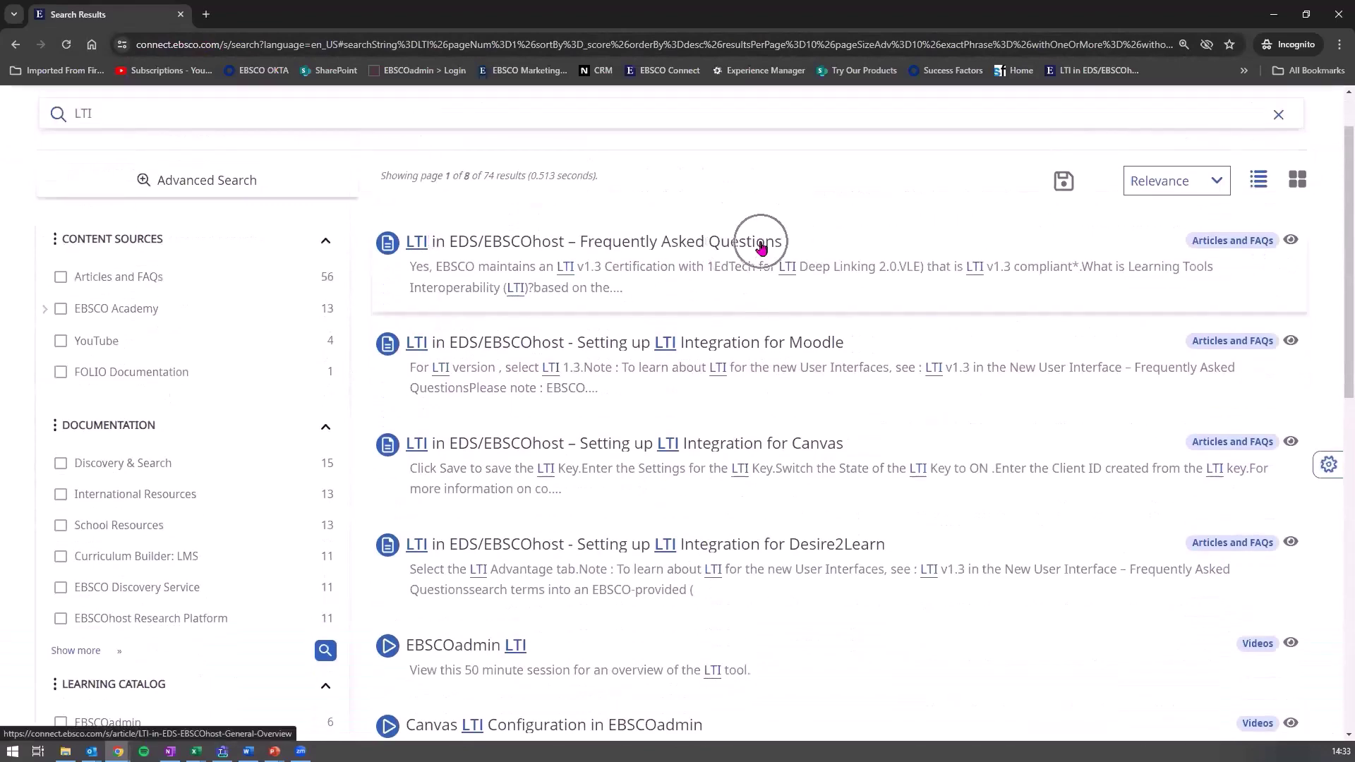
left_click(762, 245)
scroll(755, 254, "down", 4)
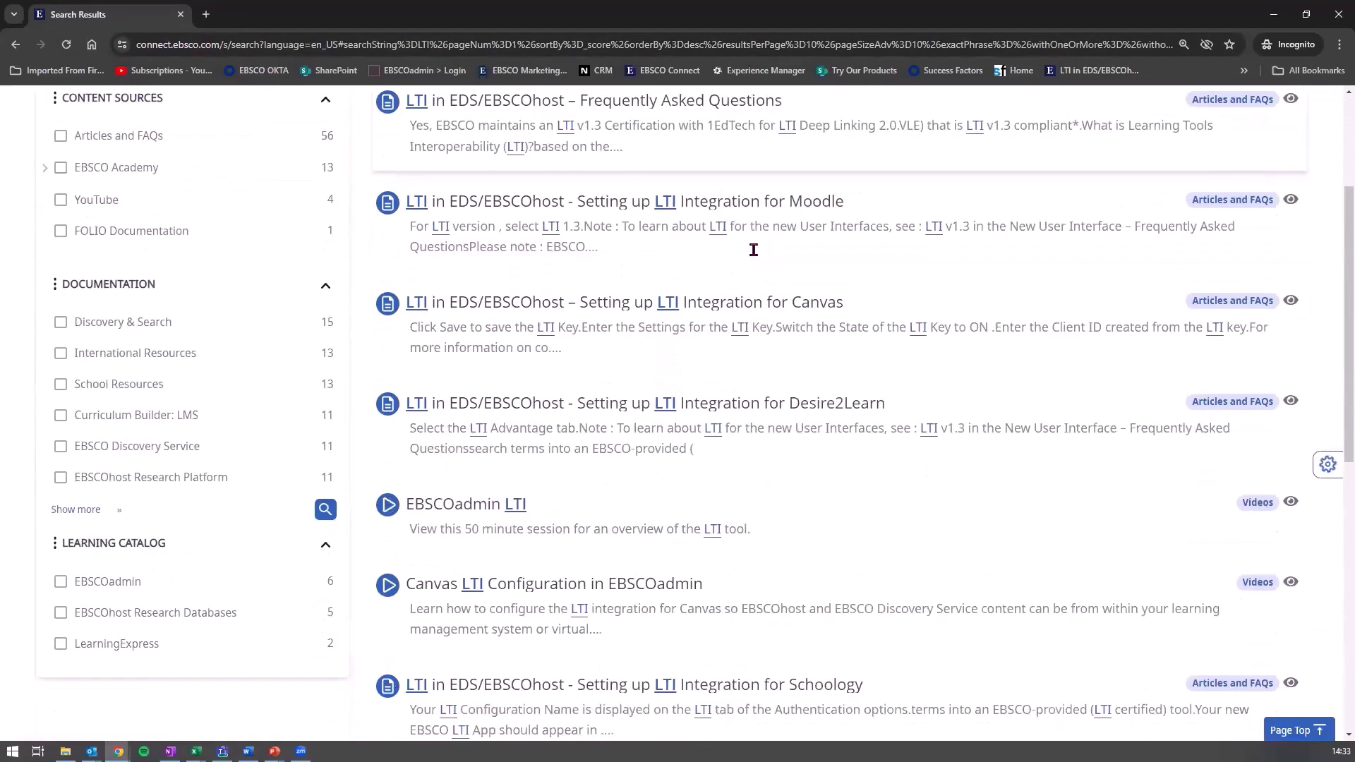
scroll(750, 263, "down", 1)
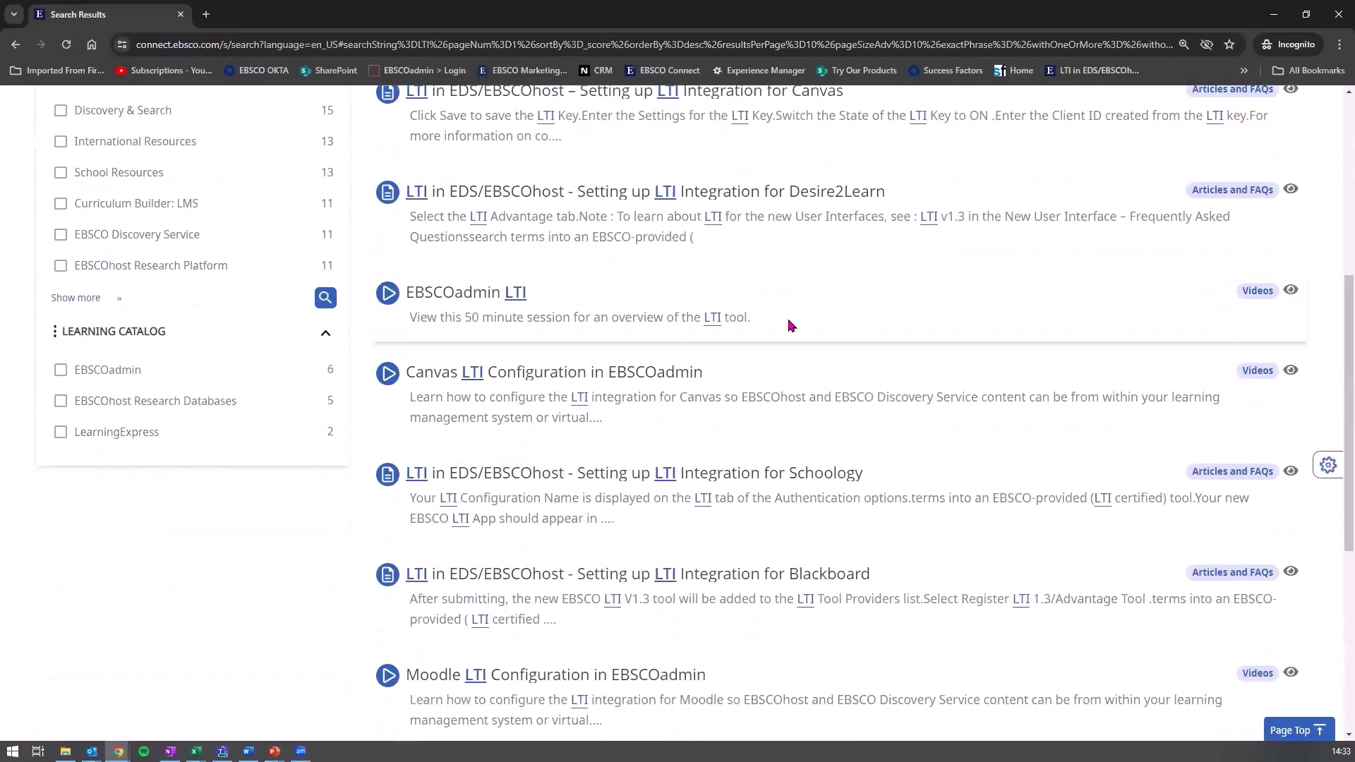
scroll(507, 310, "down", 1)
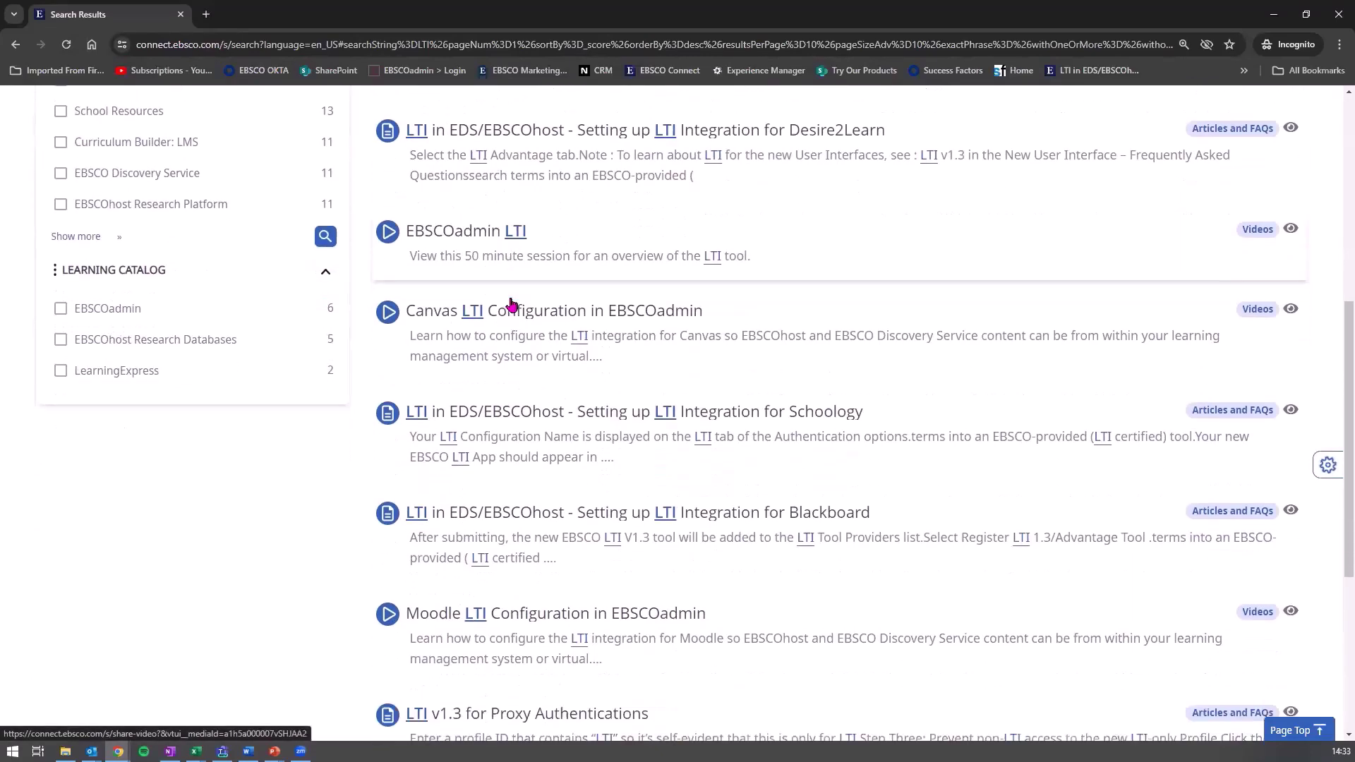
scroll(515, 240, "down", 4)
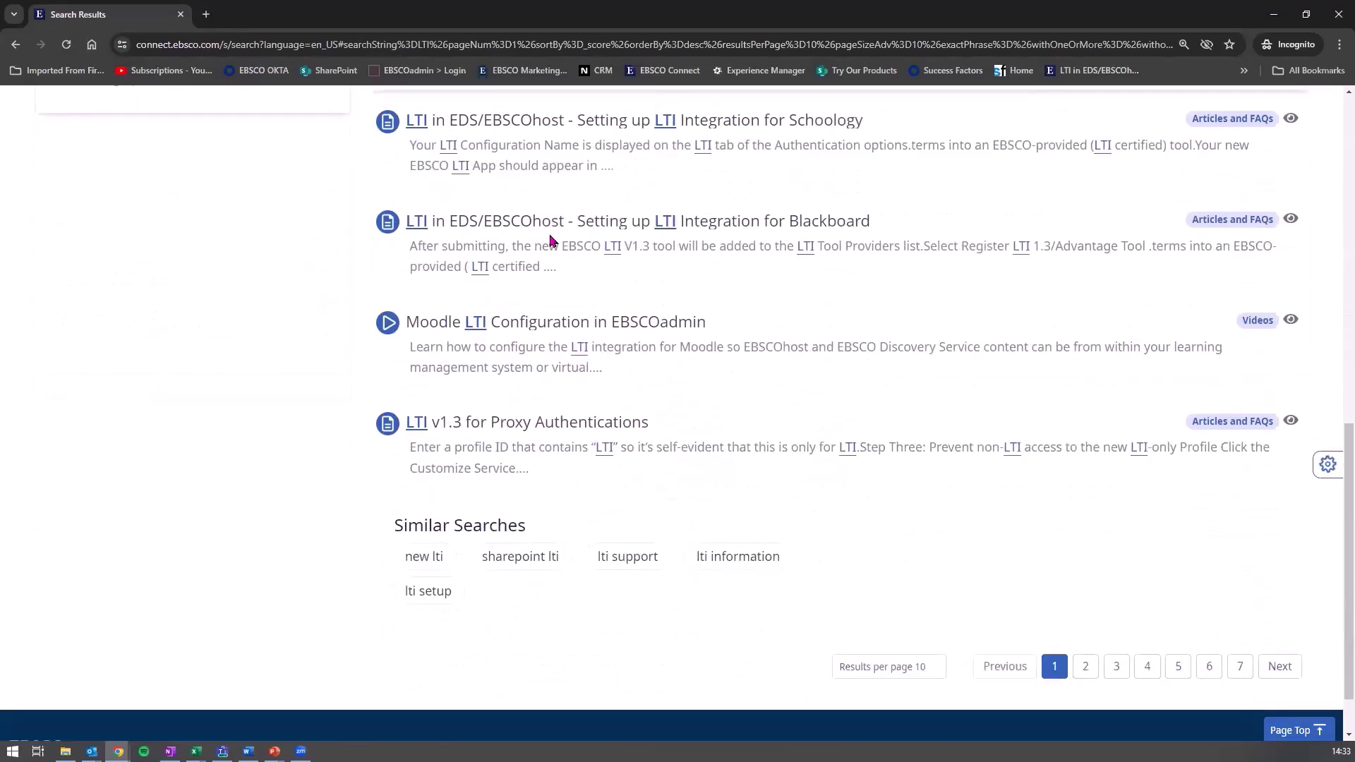
scroll(747, 439, "up", 4)
scroll(747, 439, "up", 9)
left_click(178, 129)
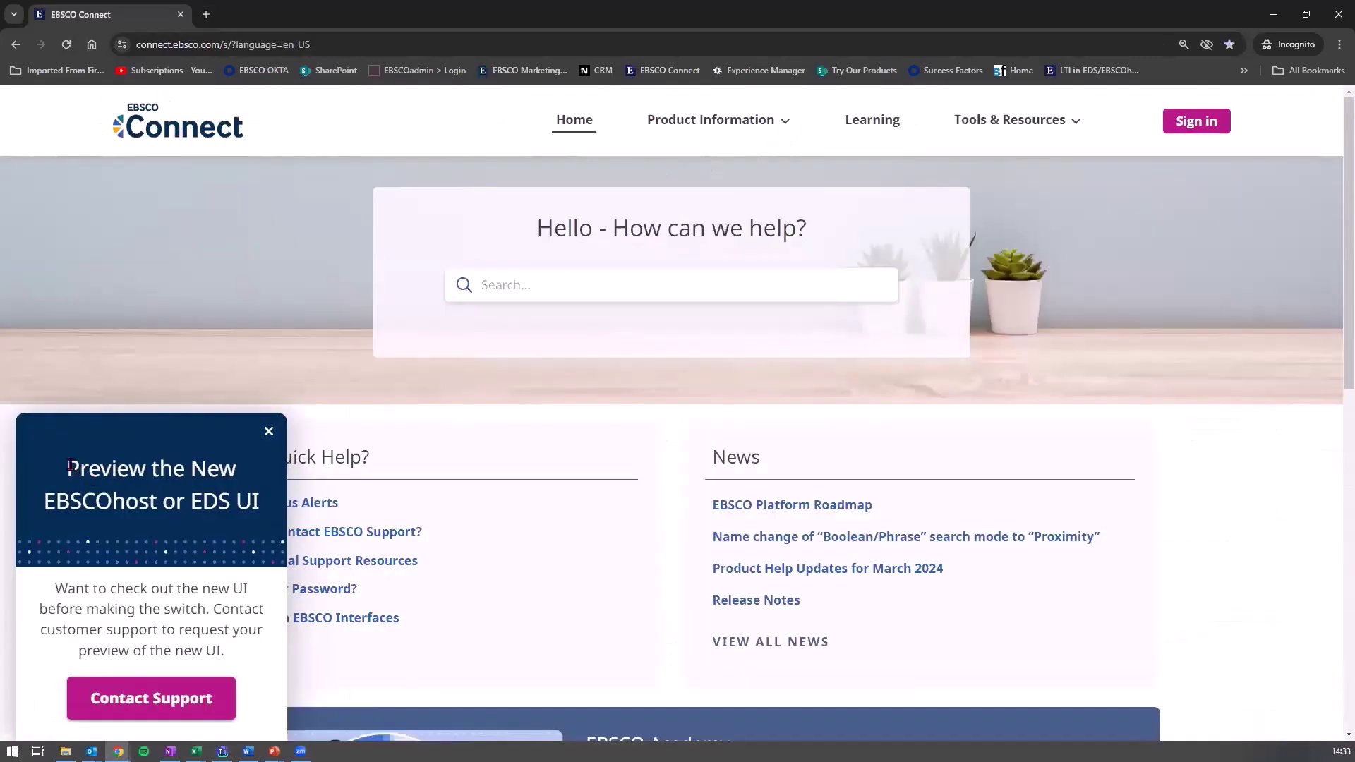
Highlight the 'Preview the New EBSCOhost or EDS UI' pop-up heading, then dismiss the pop-up
left_click_drag(68, 465, 253, 494)
left_click(252, 499)
left_click_drag(68, 465, 255, 503)
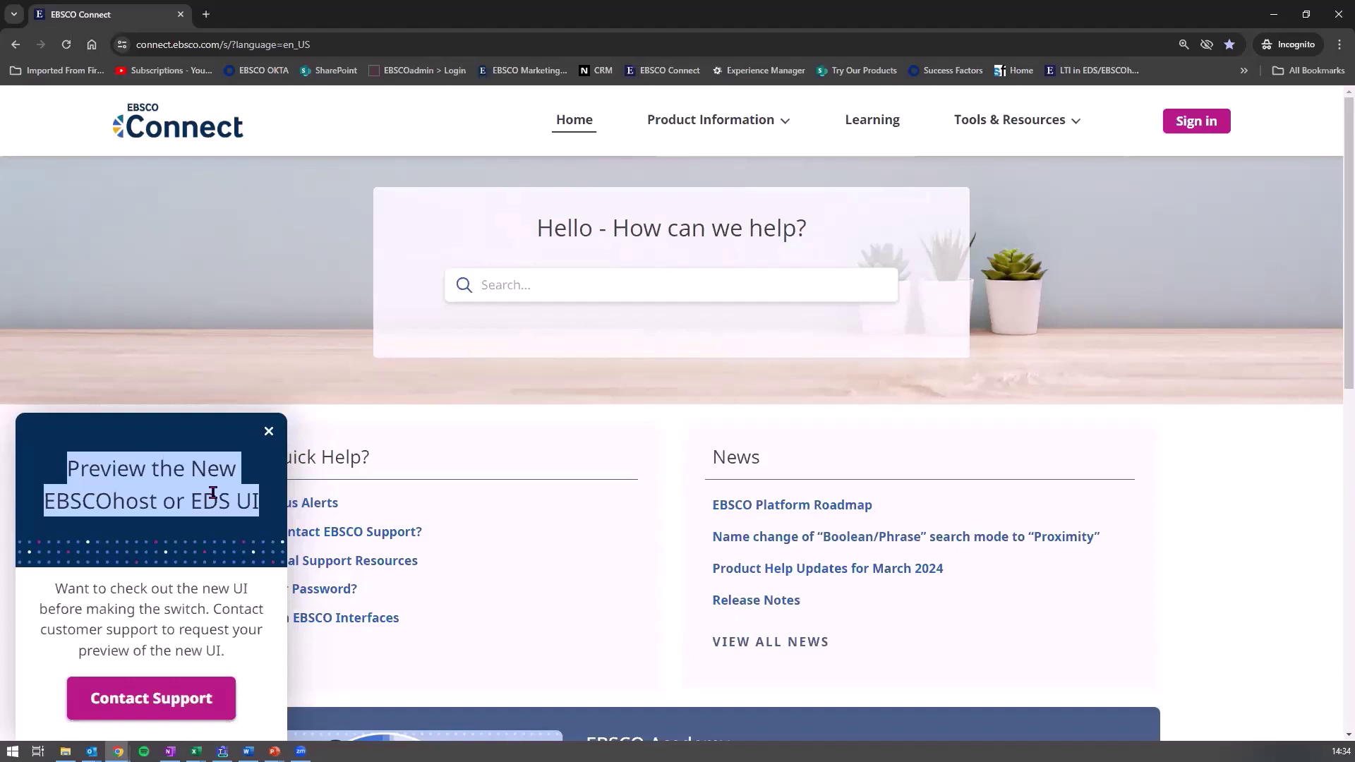
left_click(268, 430)
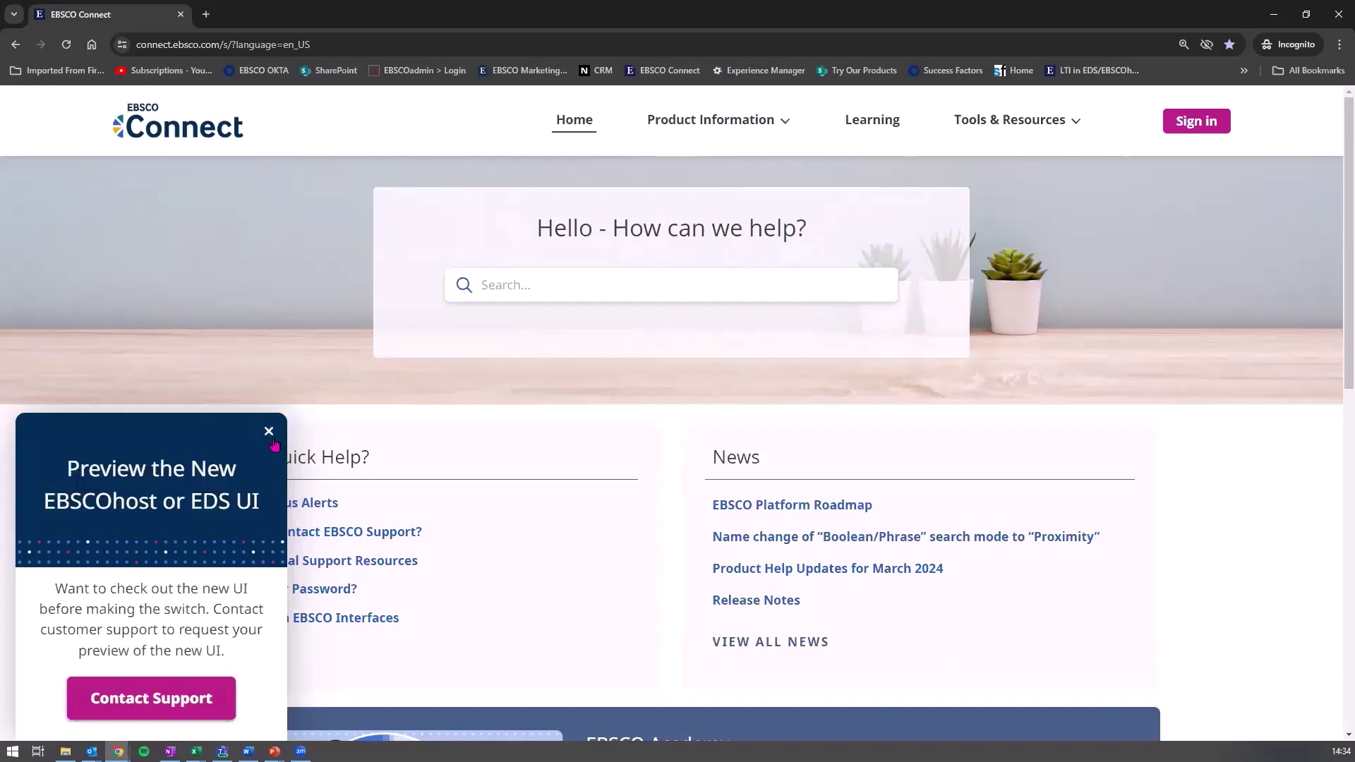
Go to the EBSCO Academy learning area and choose Find upcoming classes
left_click(884, 128)
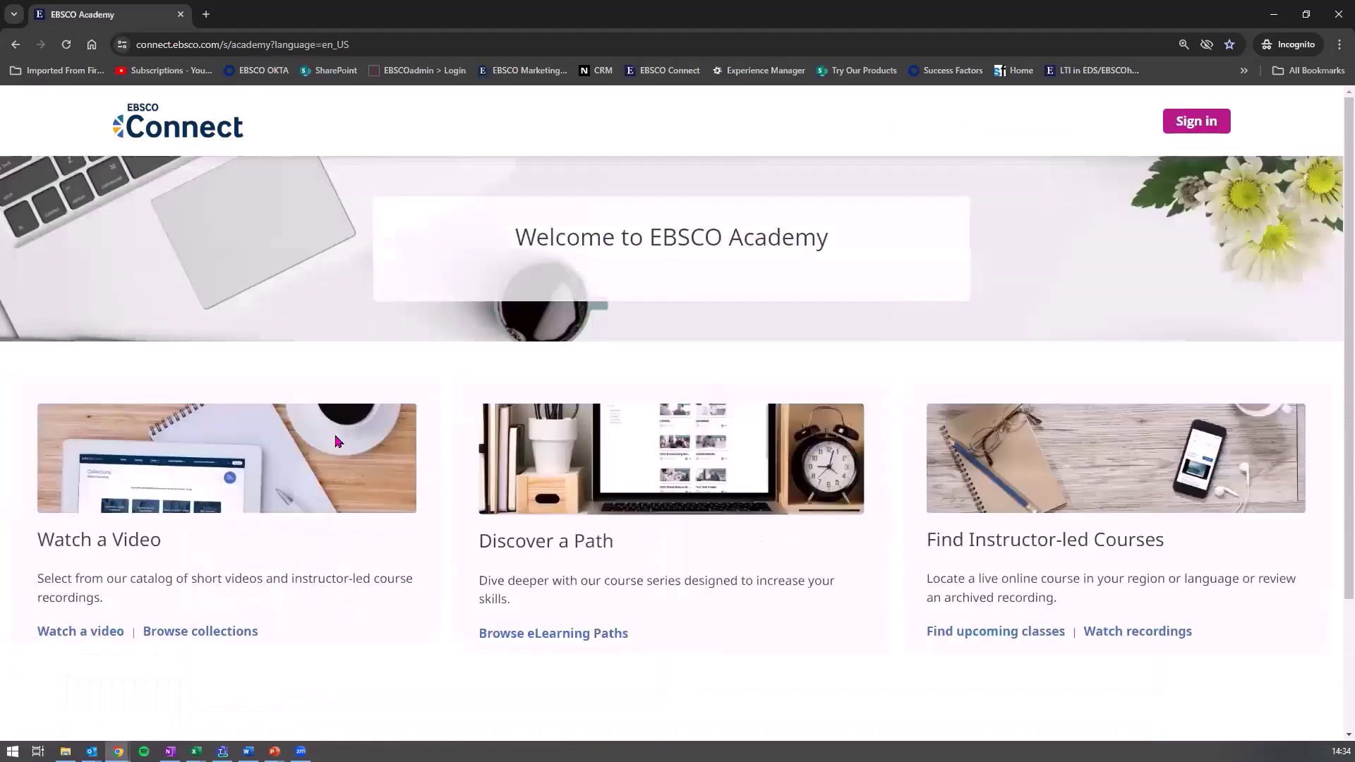
scroll(296, 402, "down", 1)
scroll(296, 402, "up", 1)
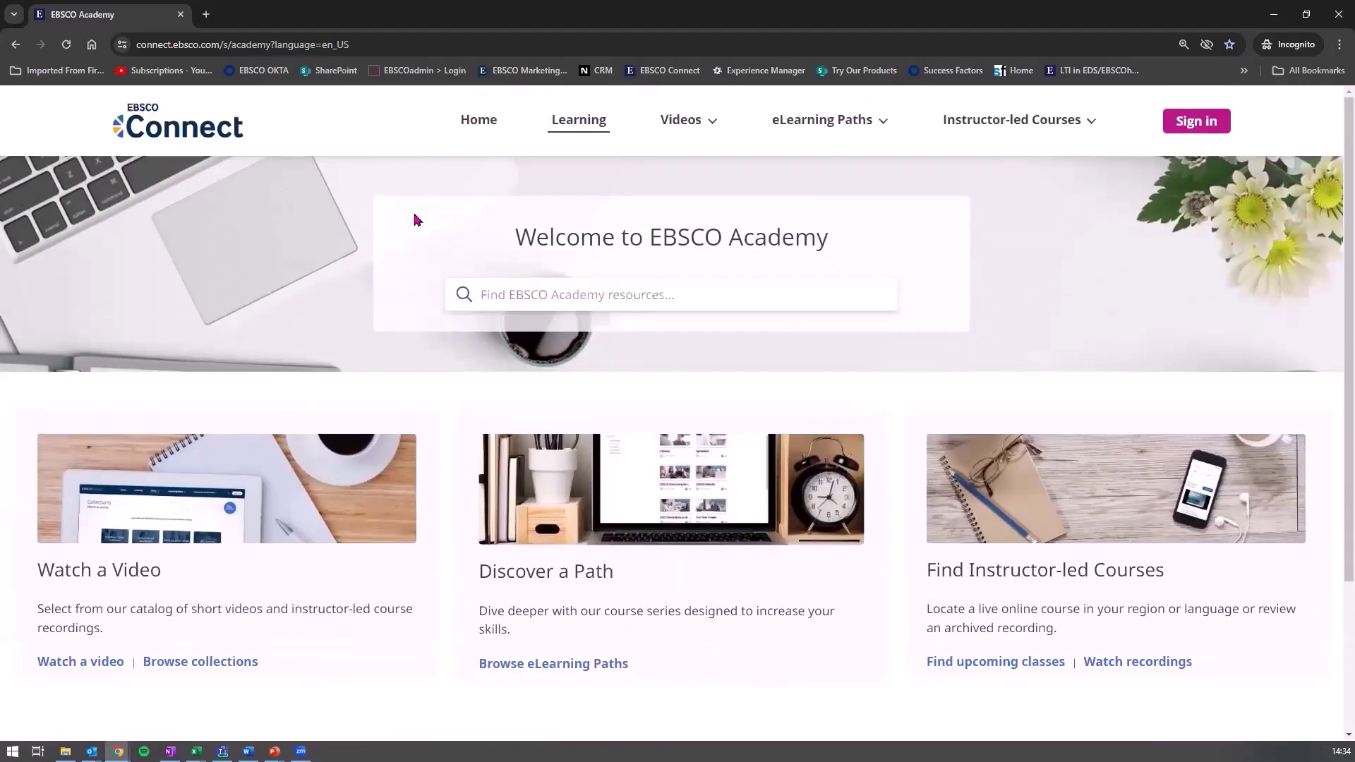
left_click_drag(535, 236, 728, 231)
left_click(1027, 664)
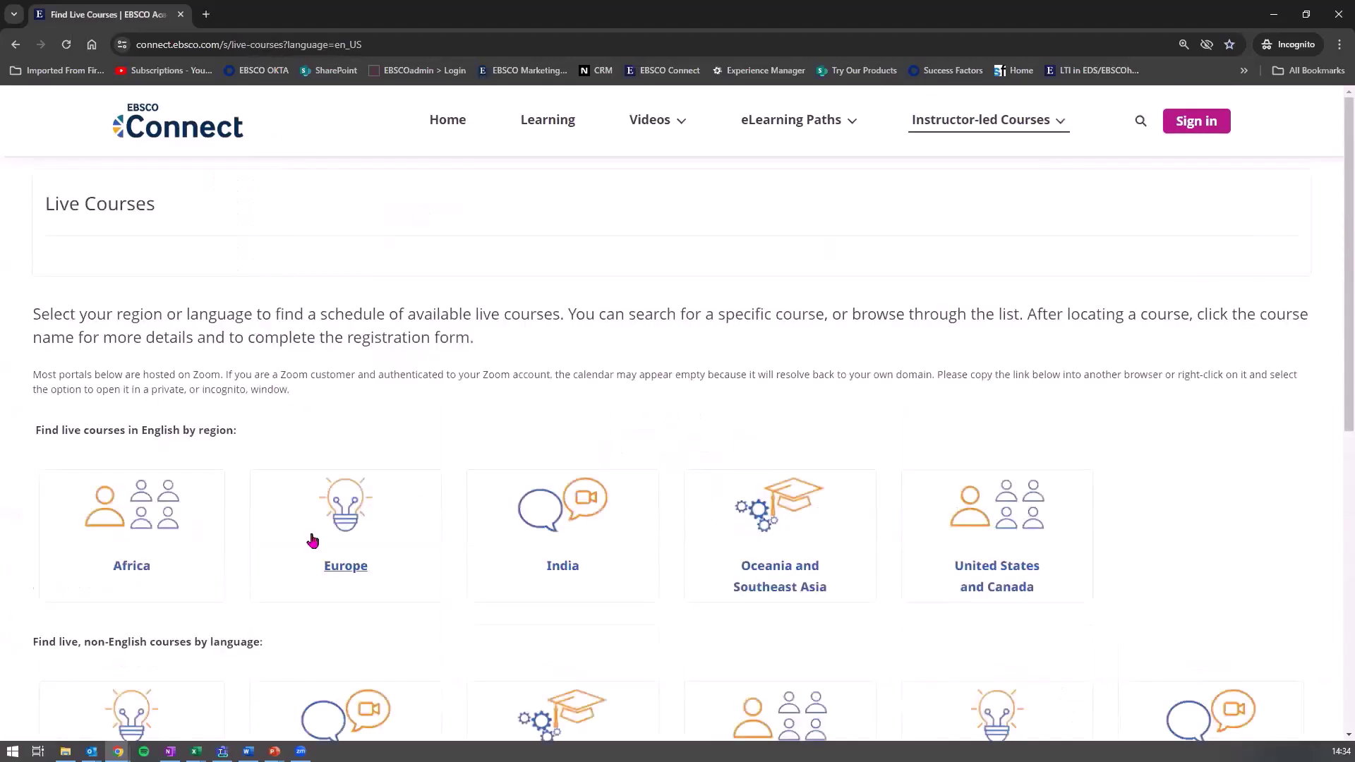
Open the Europe live course schedule in Zoom and dismiss its cookie notice
left_click(365, 579)
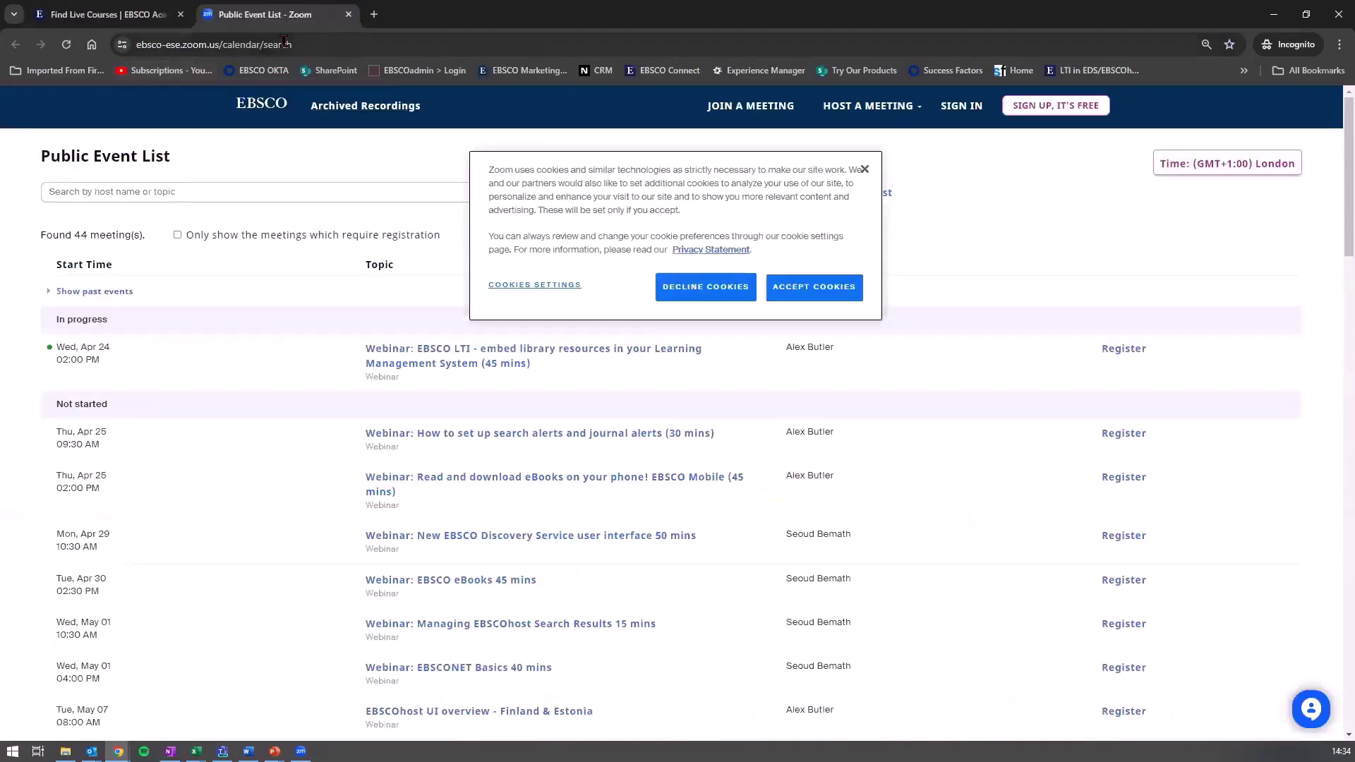
left_click(865, 170)
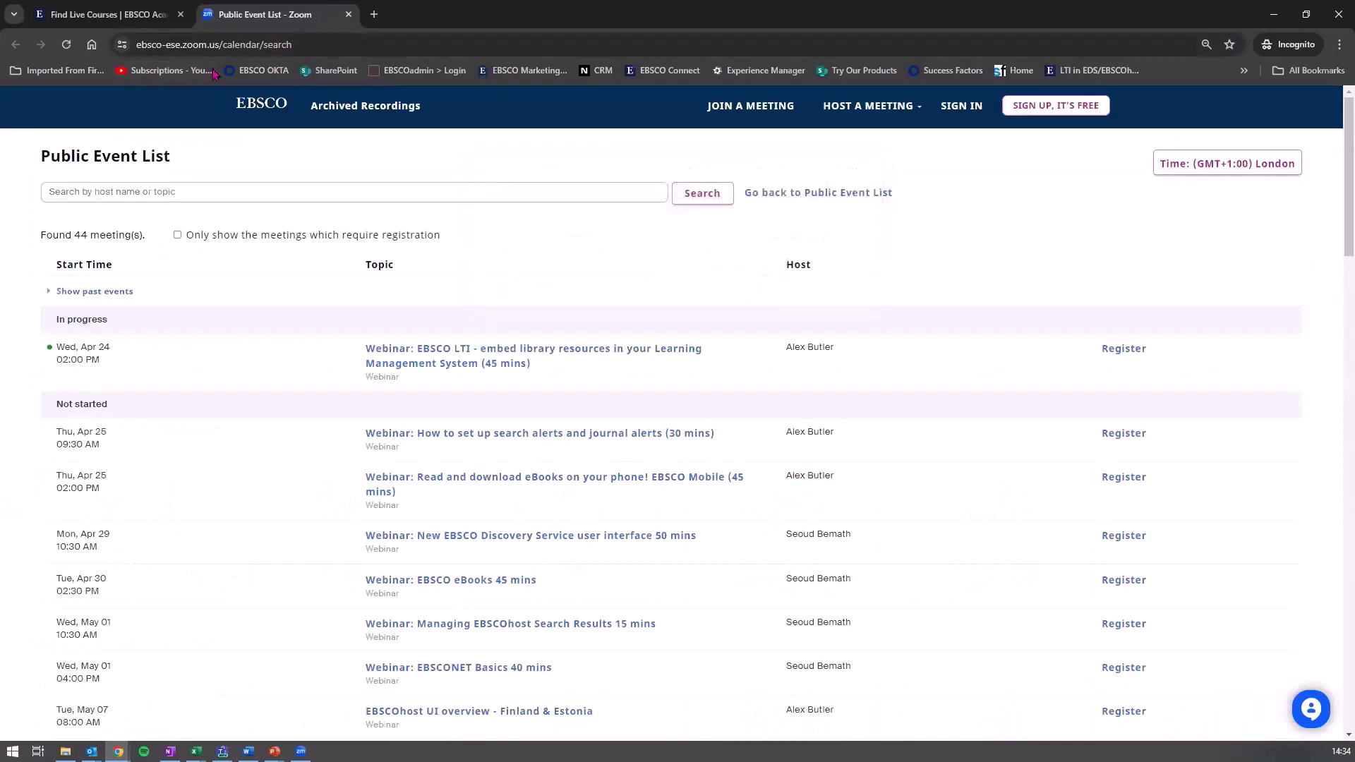
key("ctrl+l")
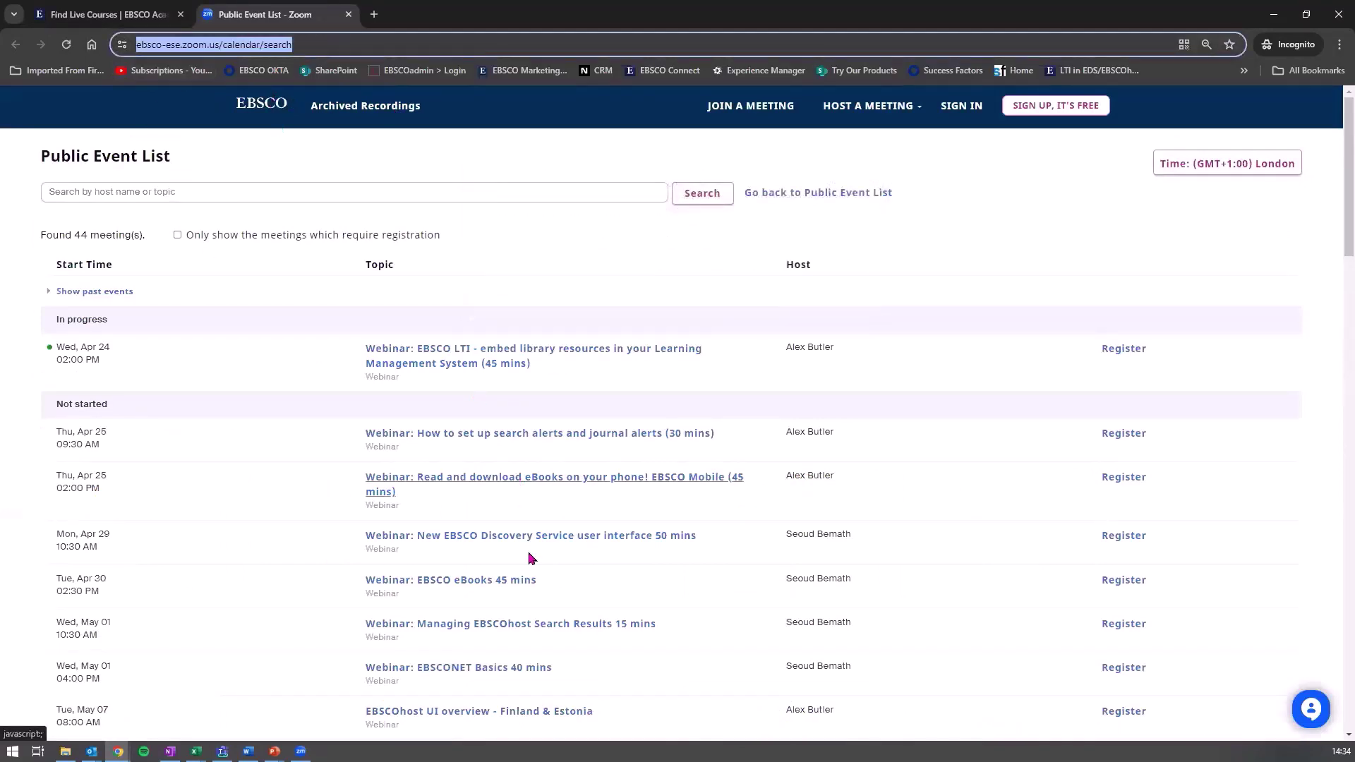
scroll(544, 523, "down", 2)
left_click(895, 526)
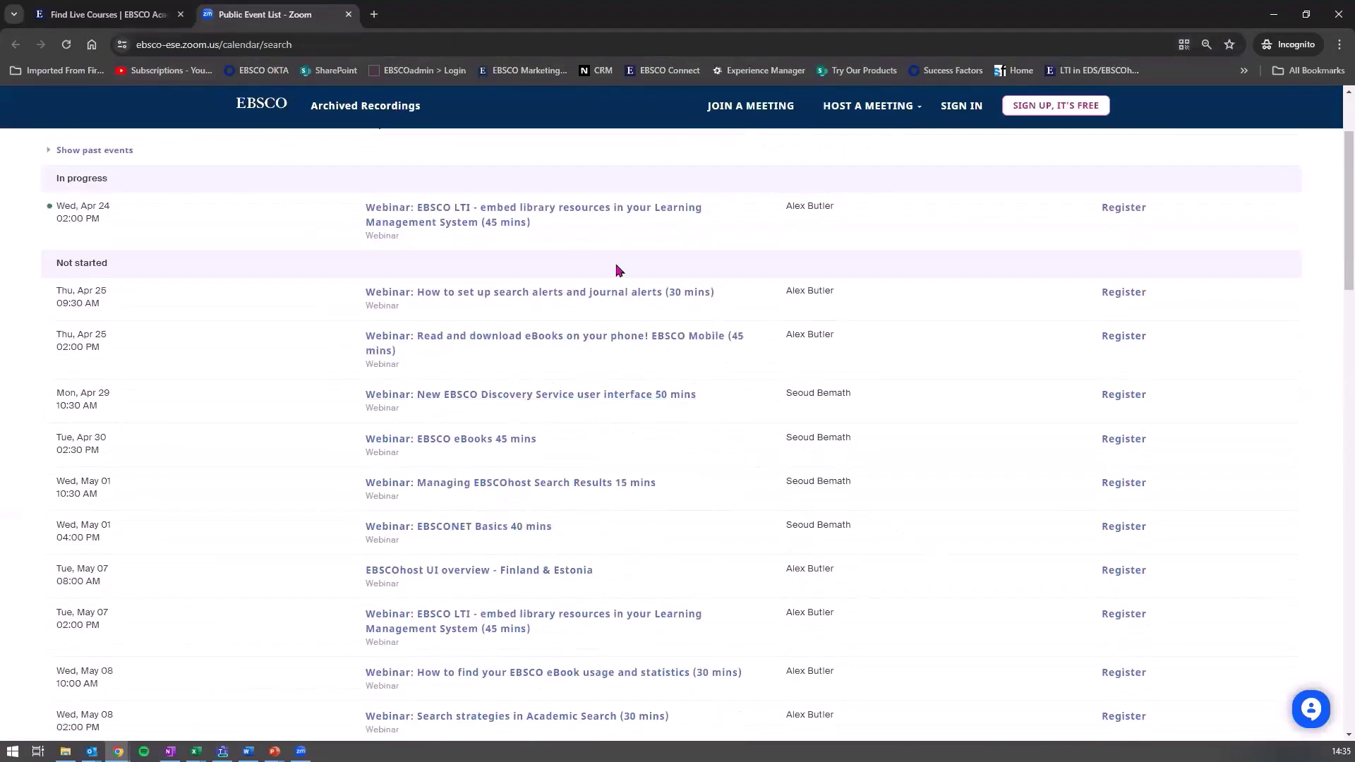
Browse the webinars, such as New EBSCO Discovery Service and New EBSCOHost User Interface
scroll(741, 296, "down", 1)
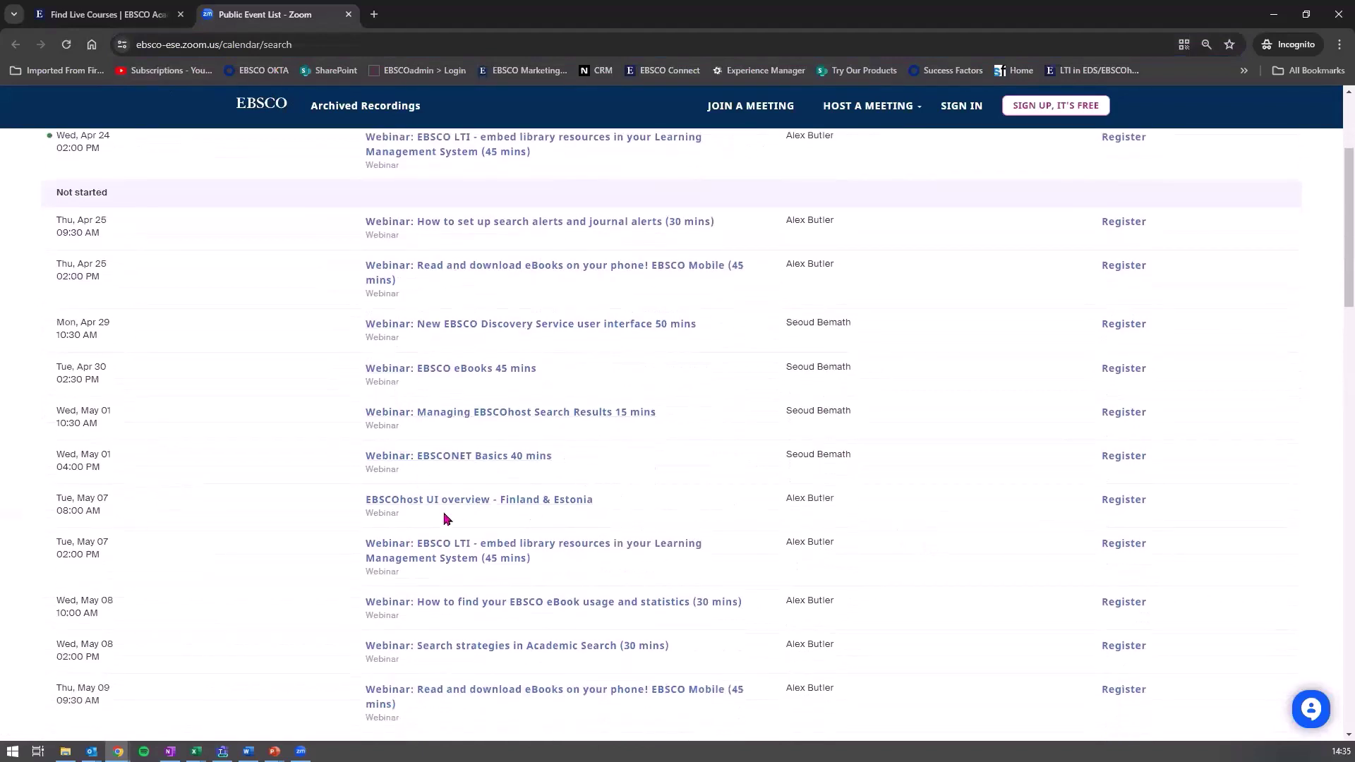
scroll(607, 445, "up", 1)
left_click(658, 396)
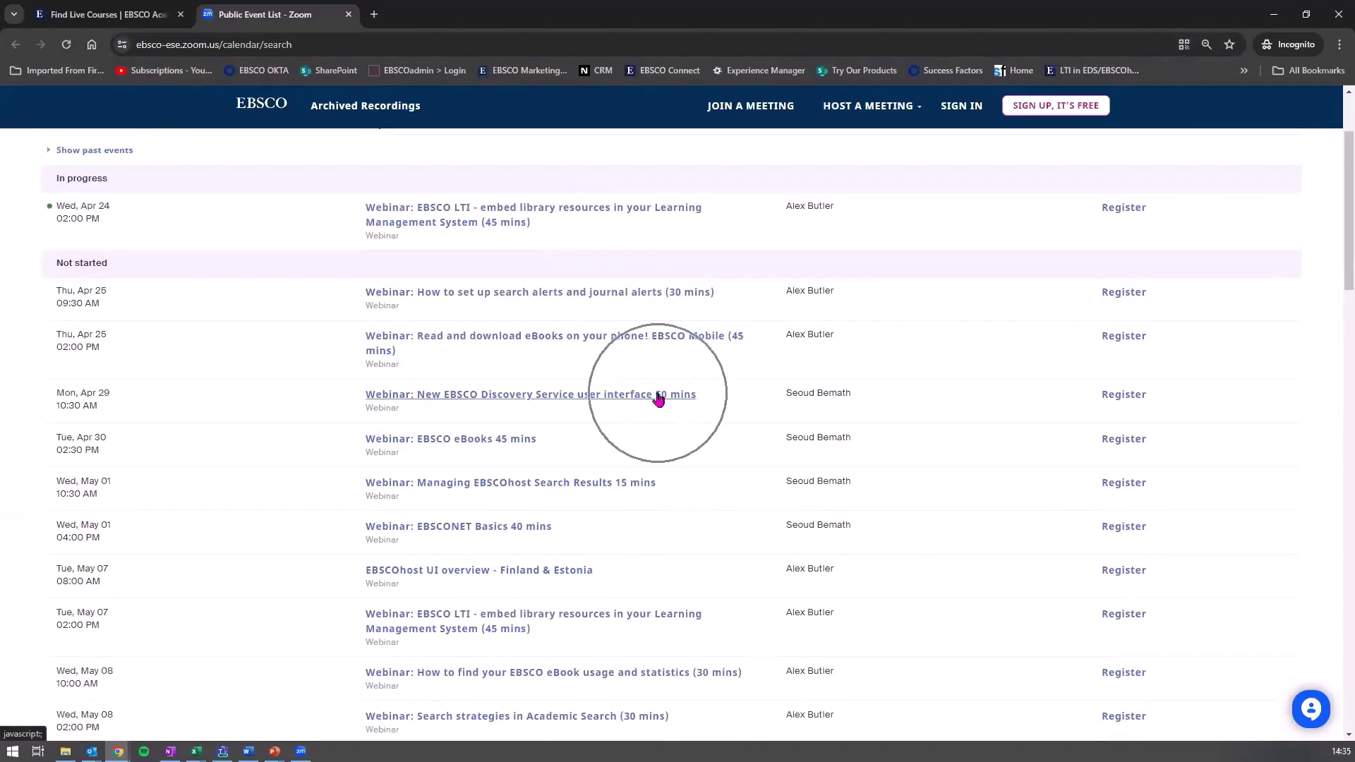
scroll(657, 399, "down", 4)
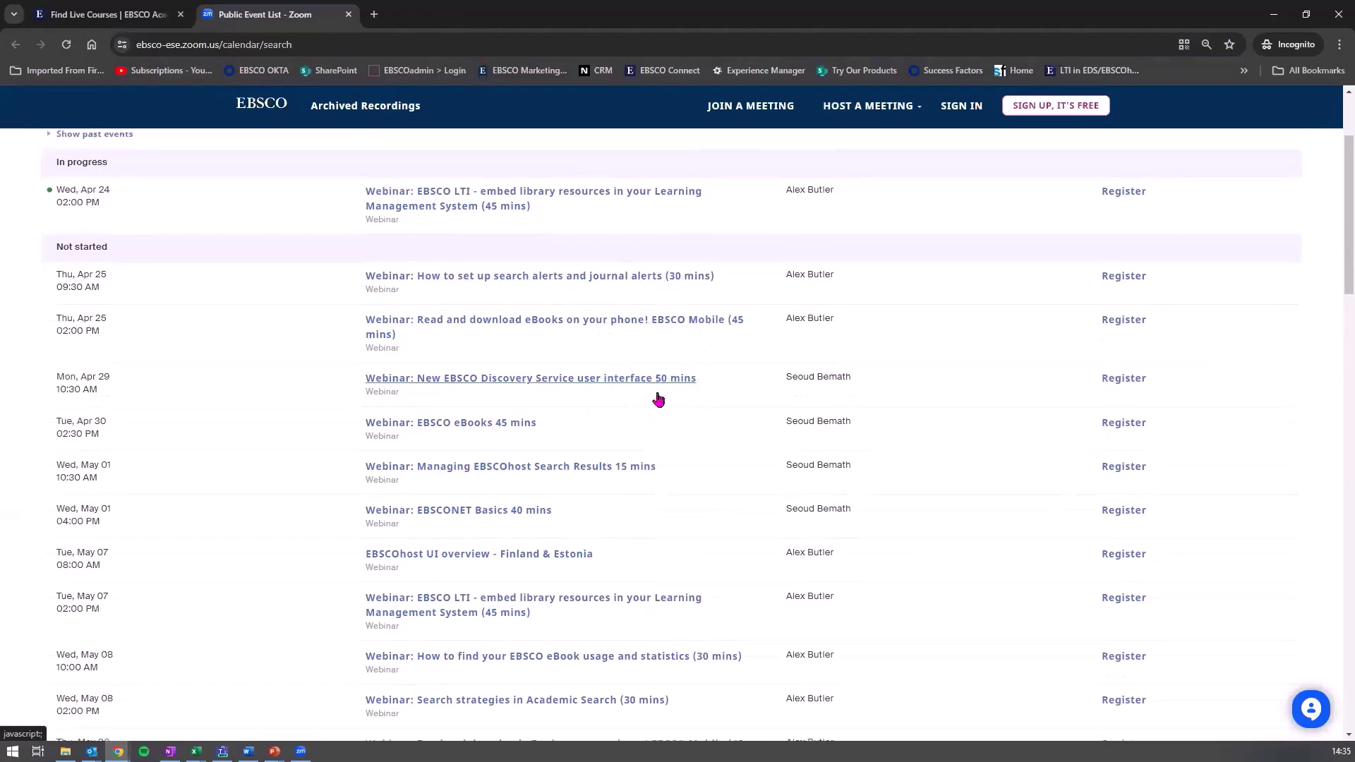
scroll(657, 399, "down", 5)
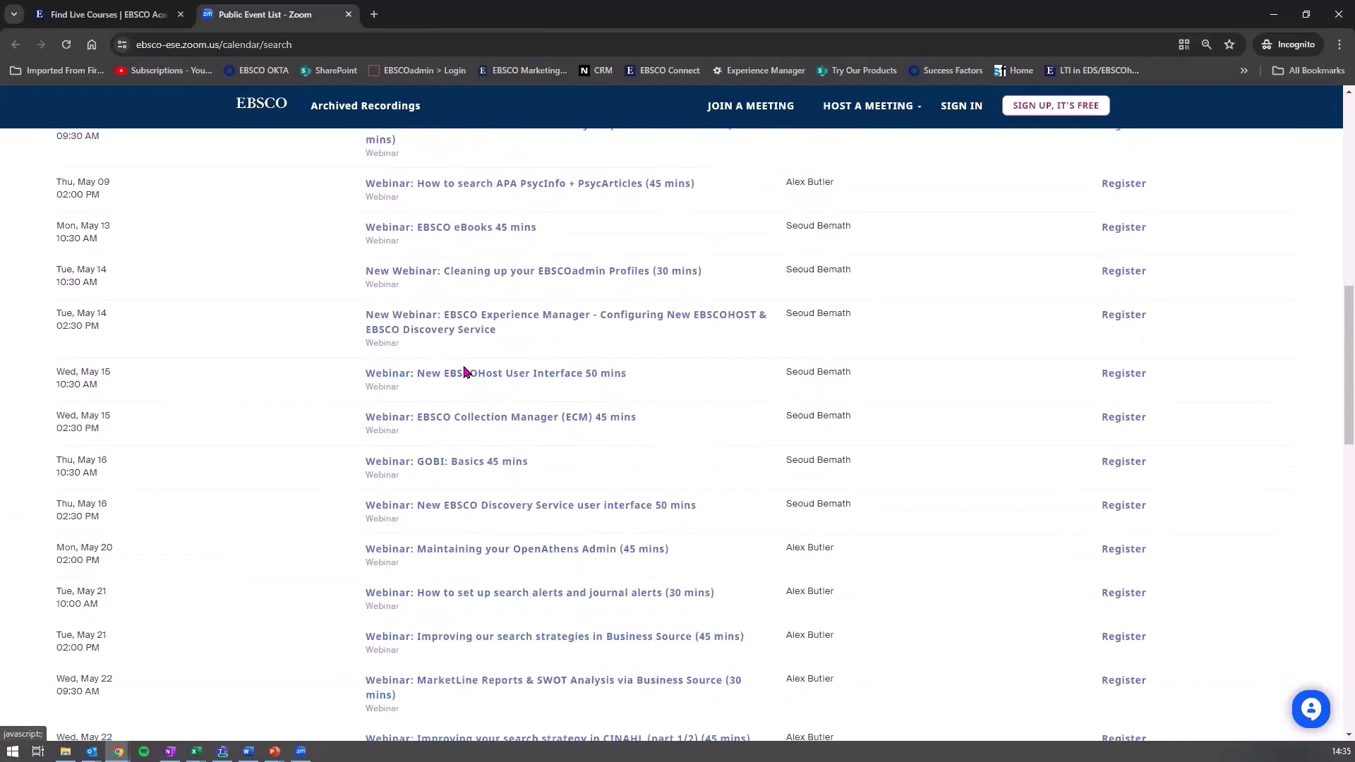
left_click(580, 379)
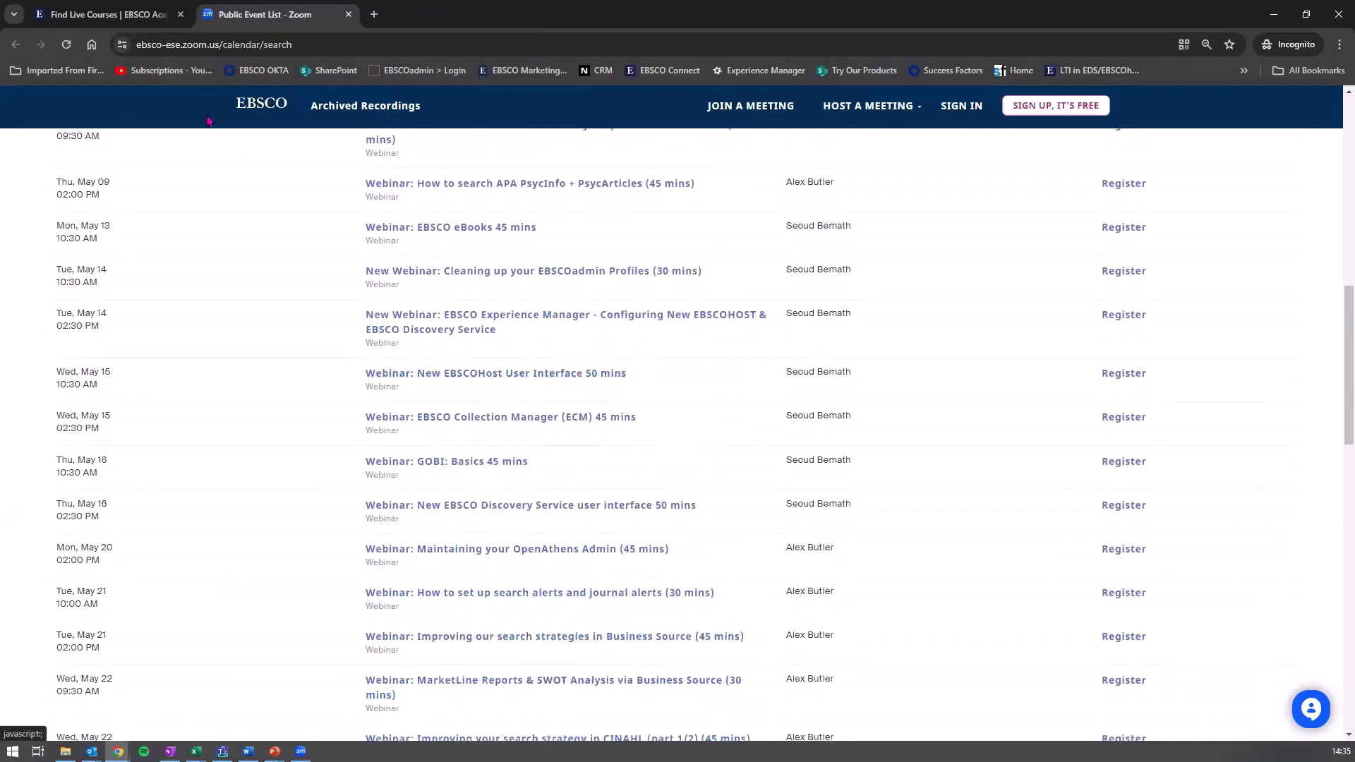